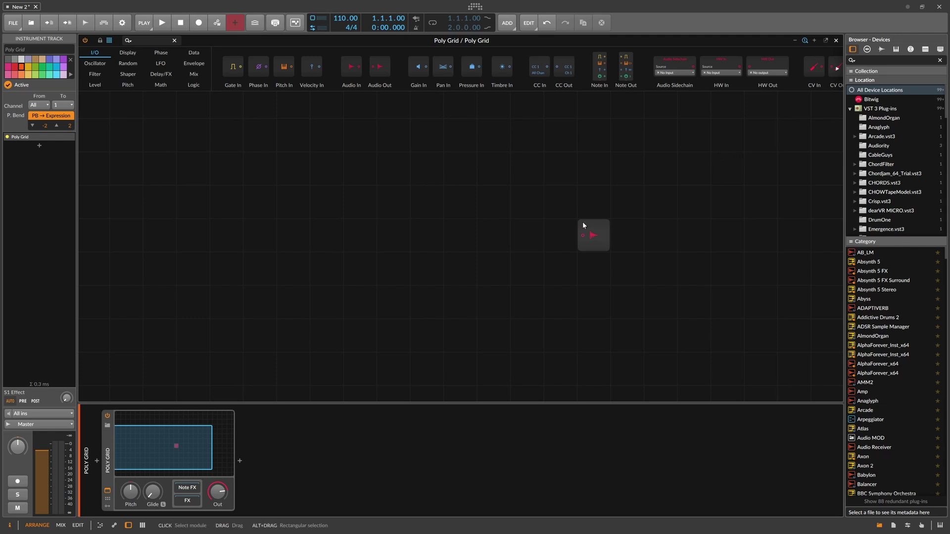
- Check the voice settings of the Poly Grid device
left_click_drag(536, 210, 558, 214)
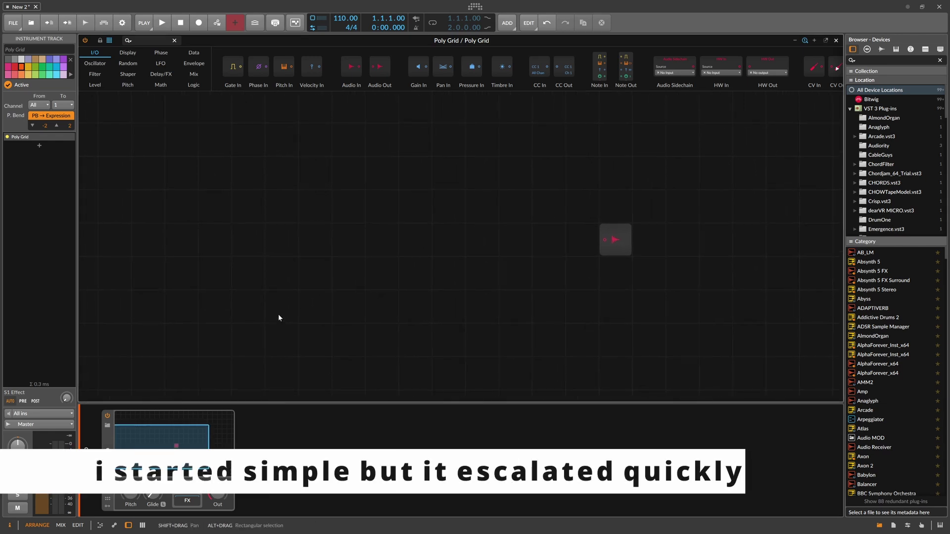
left_click(109, 437)
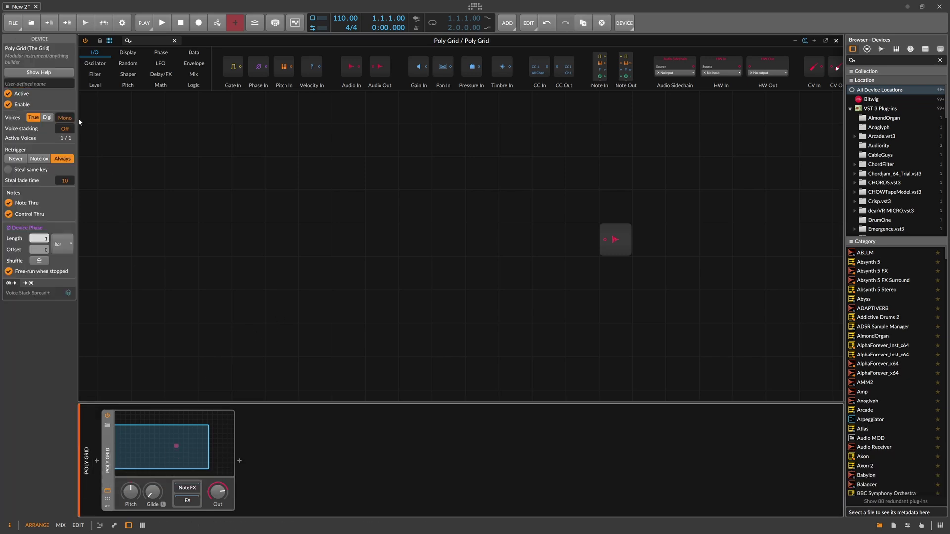
left_click(65, 118)
key("ctrl+z")
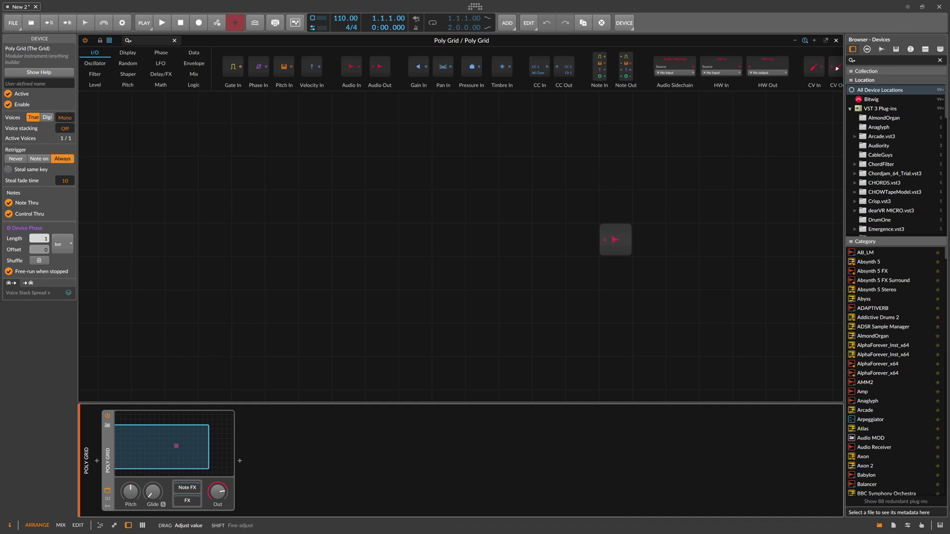
scroll(350, 176, "down", 1)
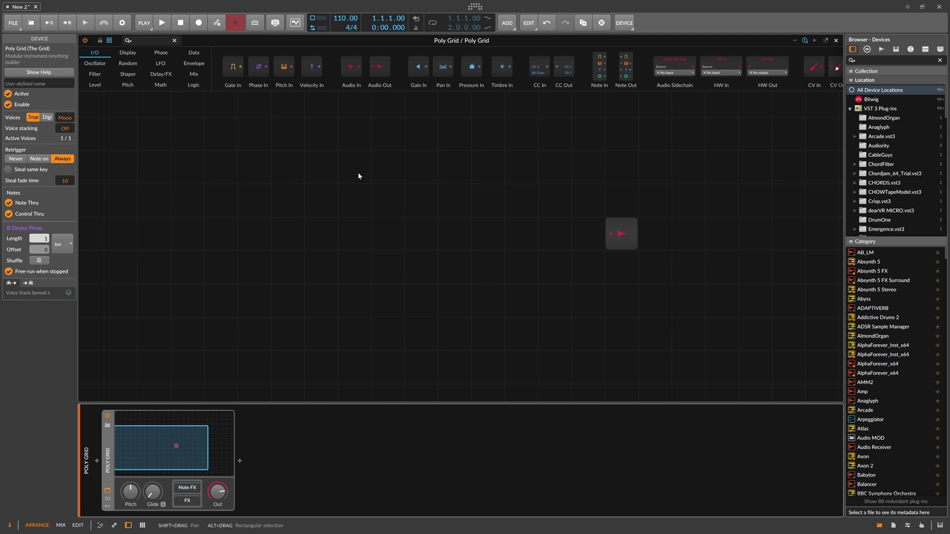
- Add a Phase In module and feed it into the first signal input of a new Oscilloscope set to Slow mode
left_click_drag(258, 66, 271, 243)
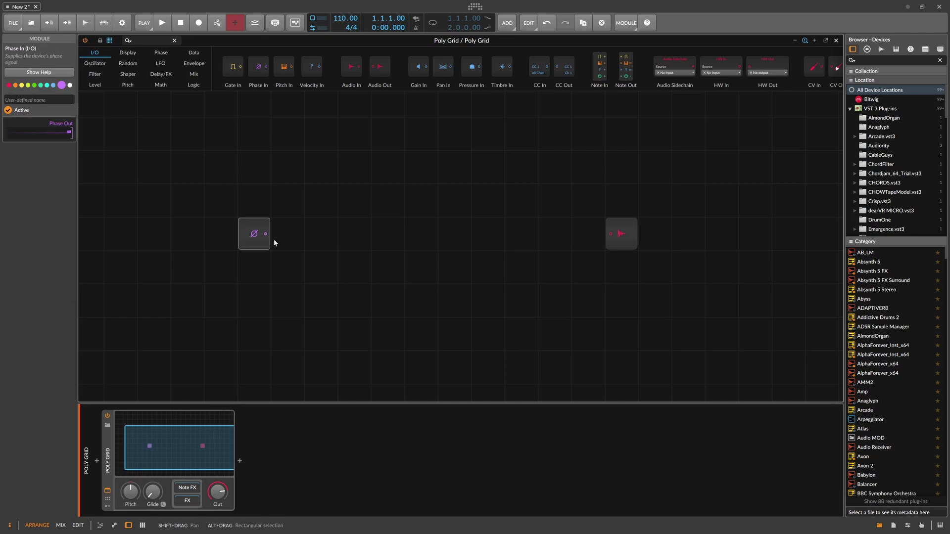
left_click(144, 40)
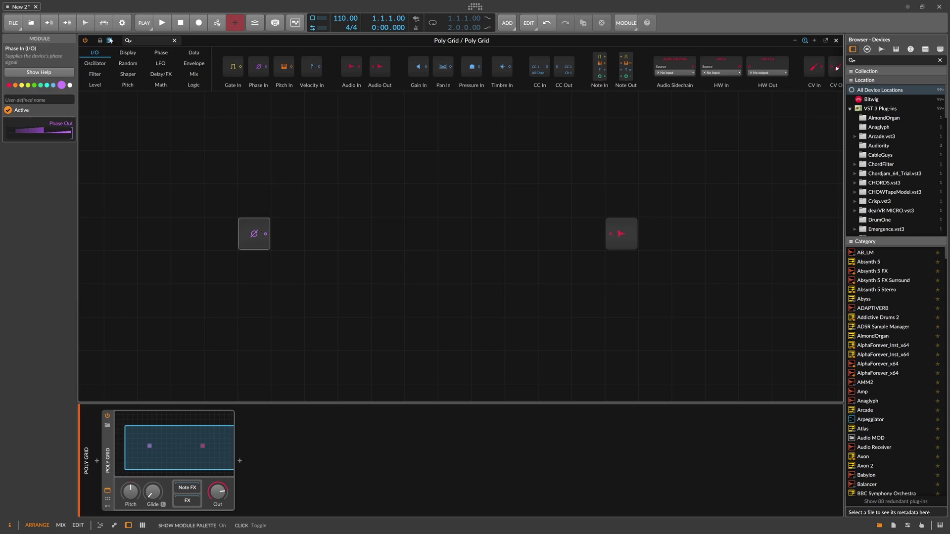
type("osc")
left_click_drag(104, 66, 371, 238)
left_click_drag(266, 233, 342, 235)
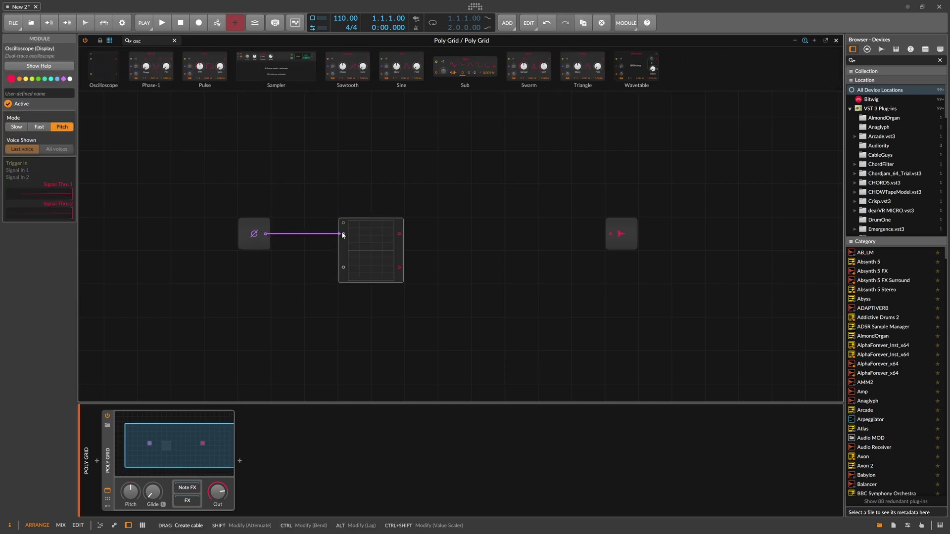
left_click(18, 127)
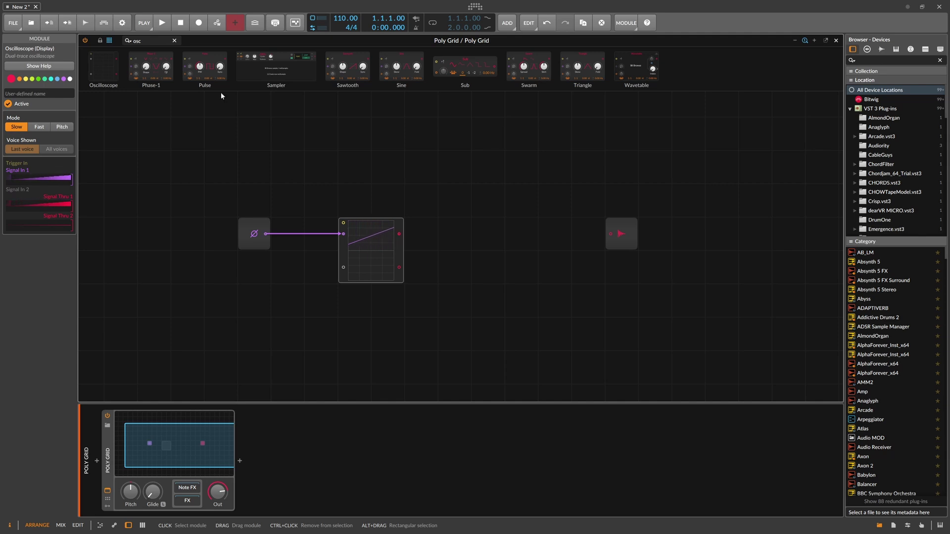
- Drive a new Triangle oscillator at ratio 0:1 from Phase In with 100 % phase modulation, and route its output to the oscilloscope
left_click(174, 40)
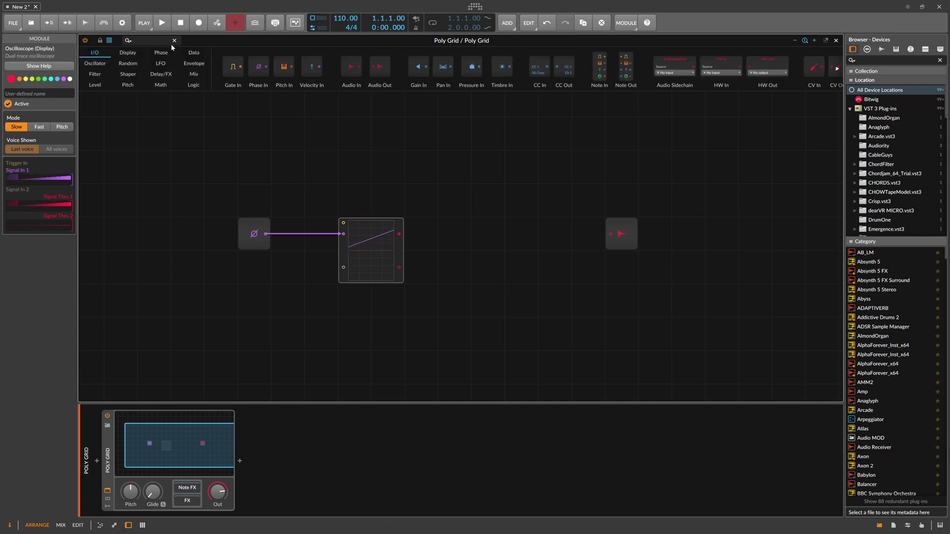
left_click(155, 41)
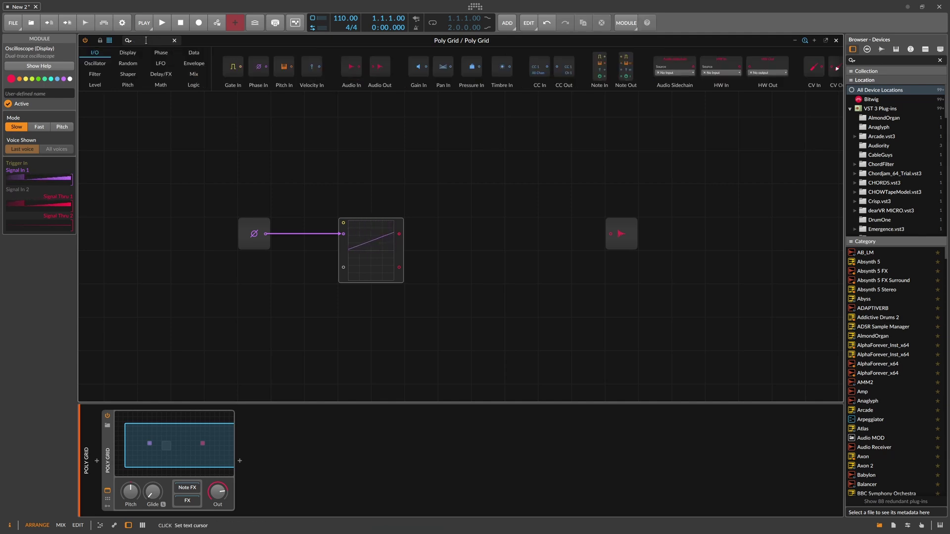
type("osc")
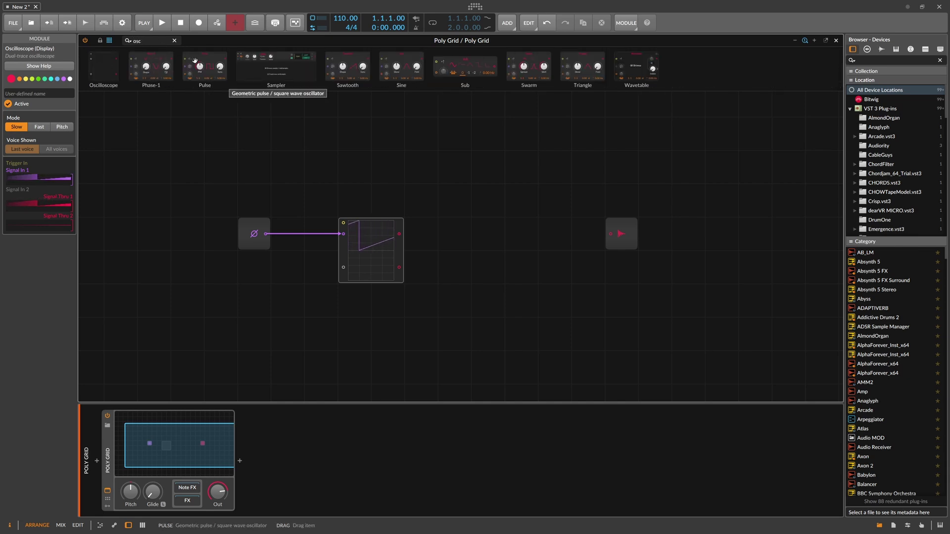
left_click_drag(583, 67, 279, 161)
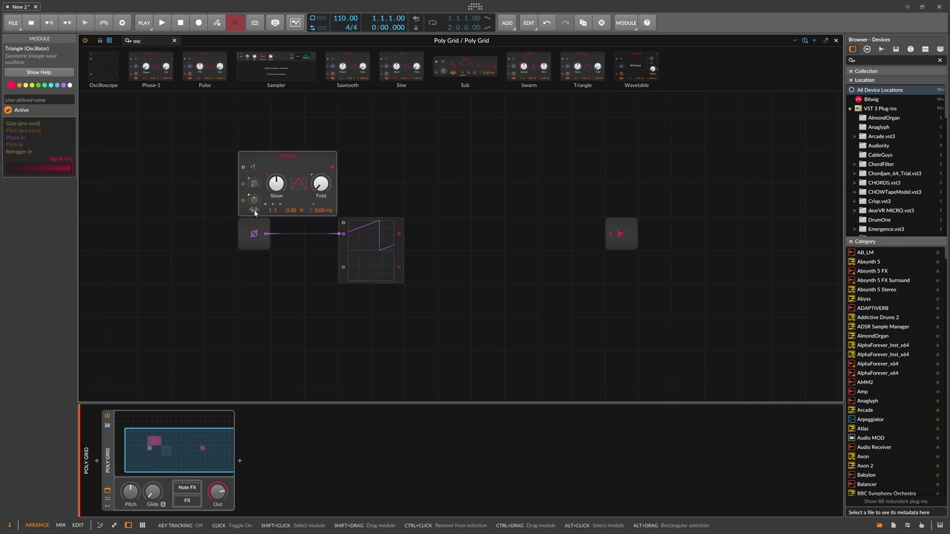
left_click(109, 96)
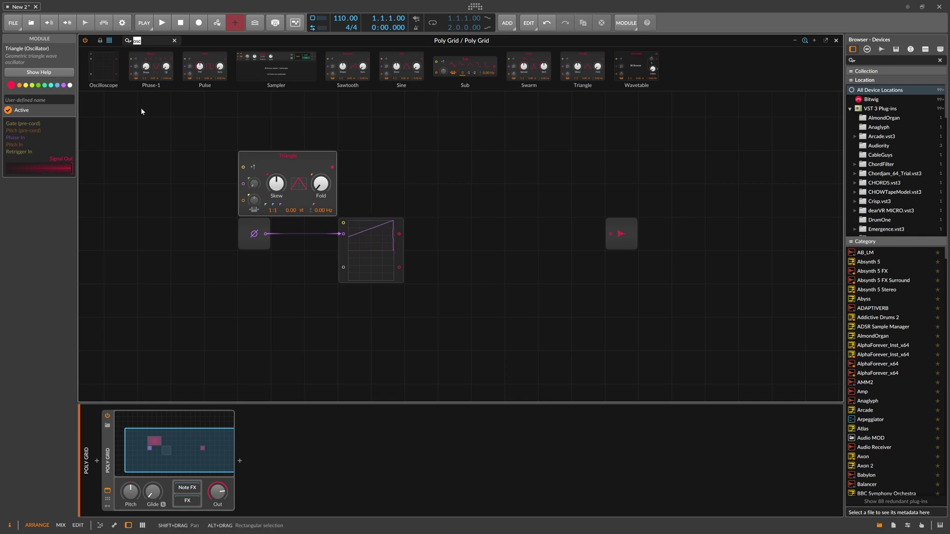
left_click_drag(272, 209, 244, 184)
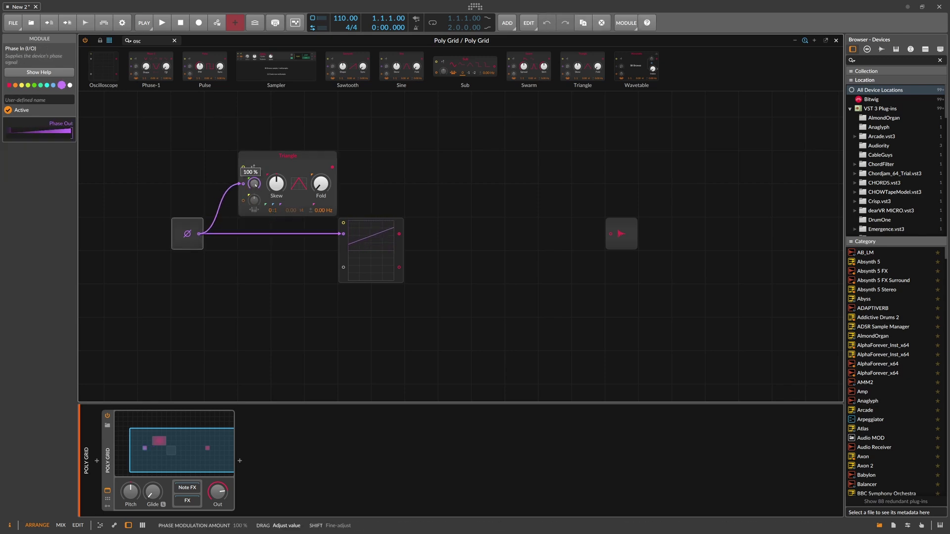
left_click_drag(333, 168, 384, 252)
left_click(356, 240)
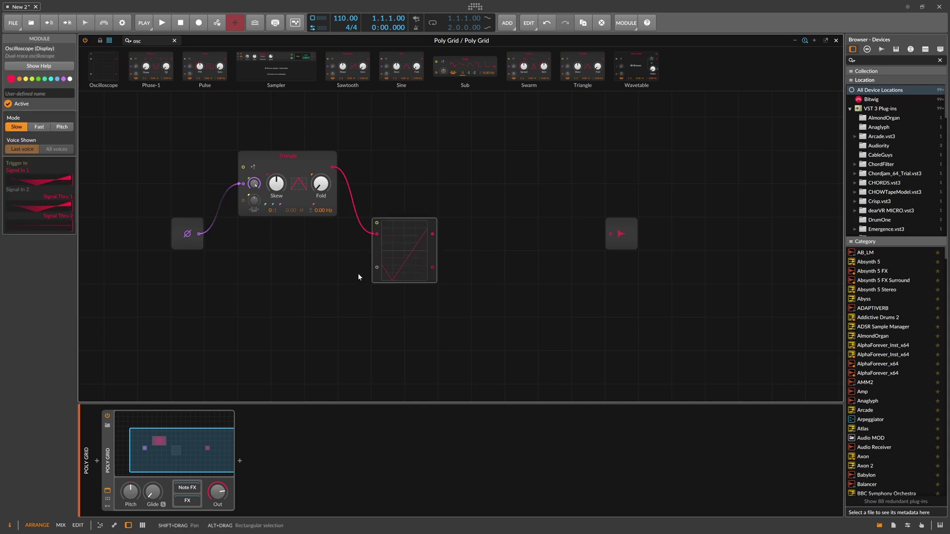
- Replace the Triangle with a Wavetable oscillator using the Strings 3 wavetable, and widen the oscilloscope
right_click(289, 163)
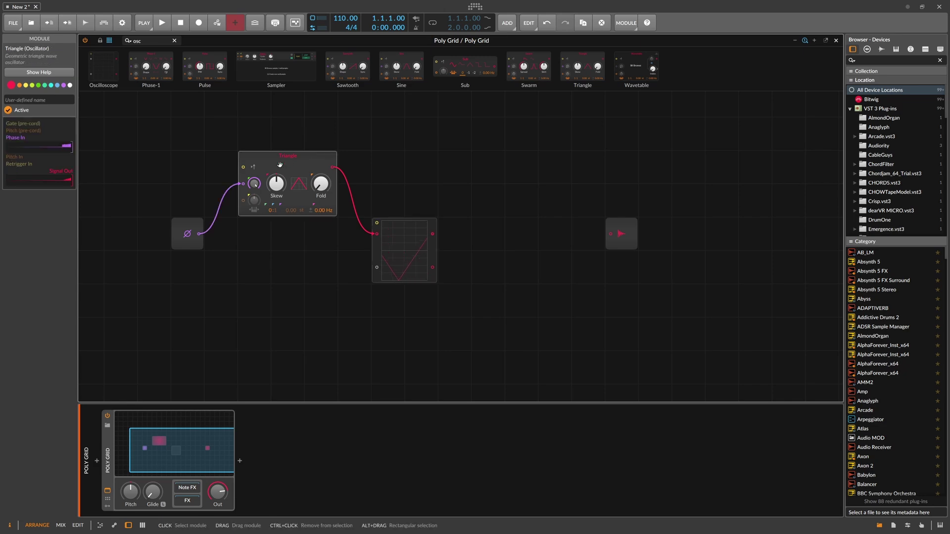
left_click(333, 286)
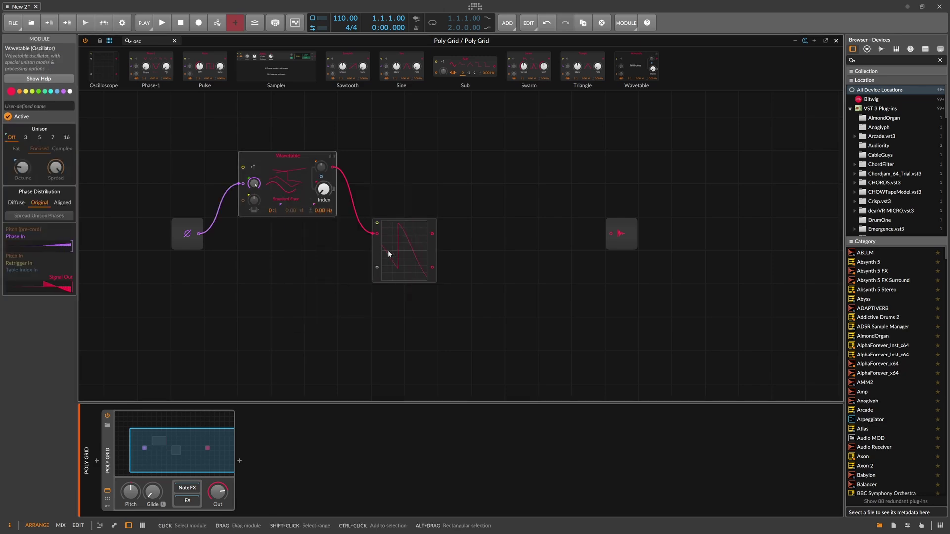
left_click(287, 181)
scroll(323, 256, "down", 1)
scroll(324, 259, "up", 1)
scroll(324, 260, "down", 1)
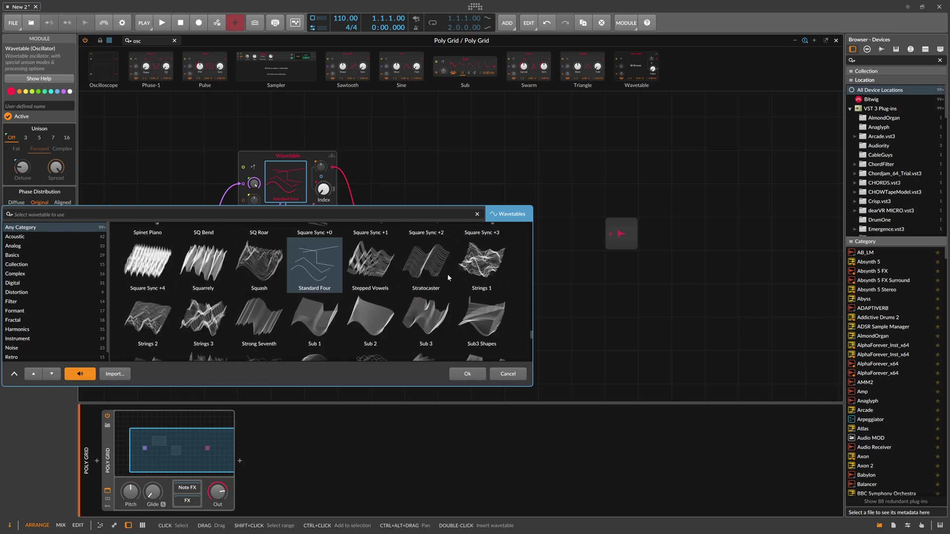
left_click(209, 325)
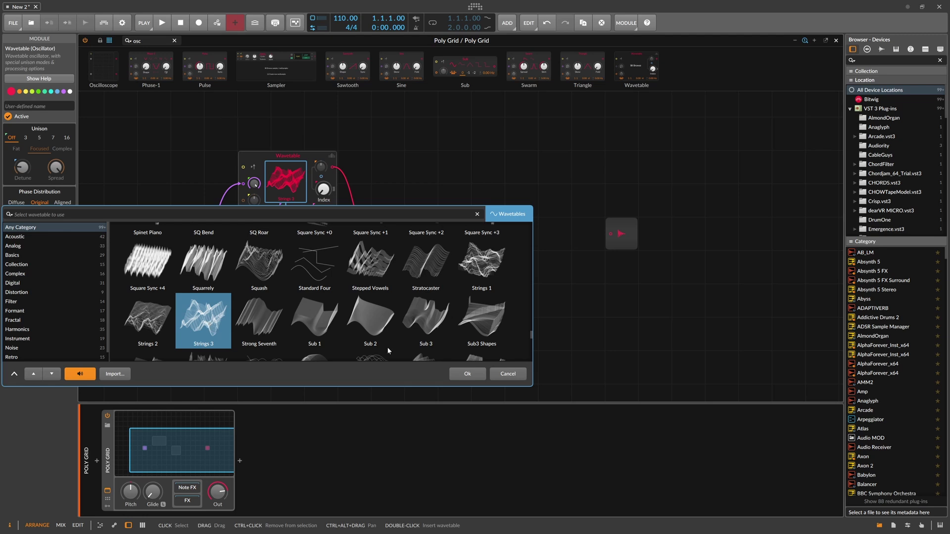
left_click(468, 373)
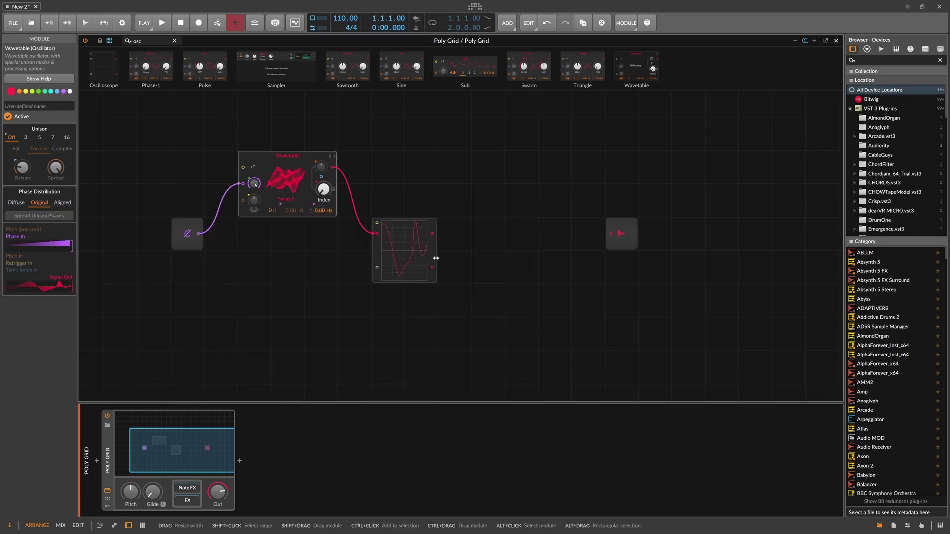
left_click_drag(438, 256, 567, 258)
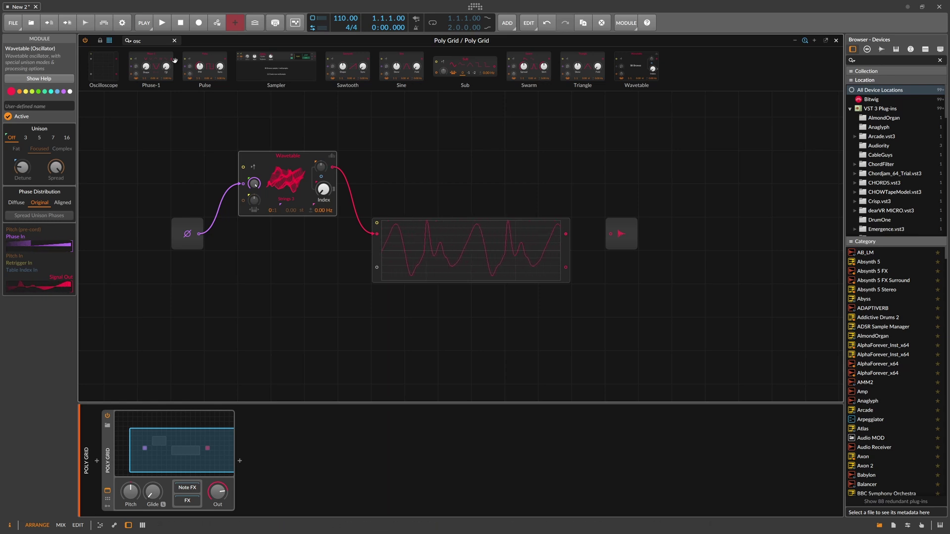
- Insert an Attenuate module at 12.4 % between the Wavetable and the oscilloscope, and space Phase In away from the Wavetable
key("ctrl+f")
type("att")
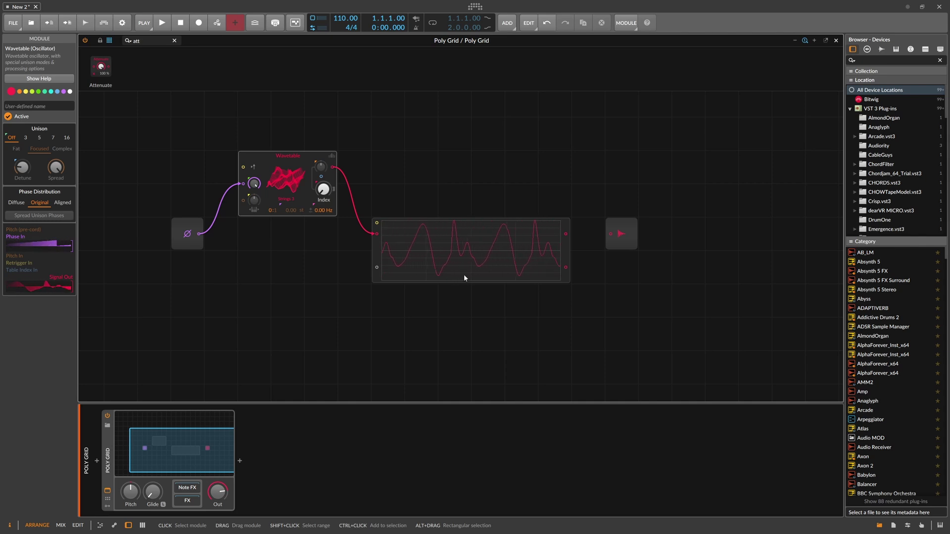
left_click_drag(100, 67, 321, 194)
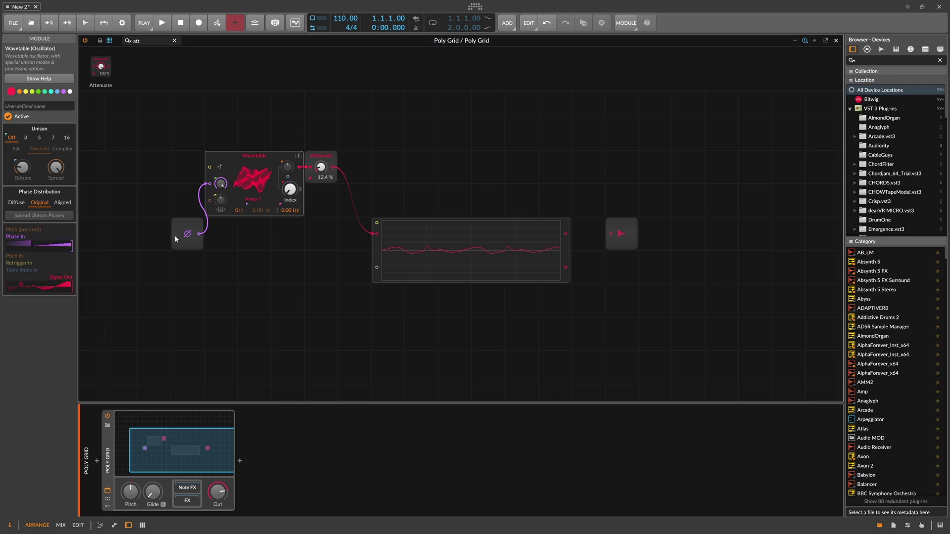
left_click_drag(174, 236, 161, 239)
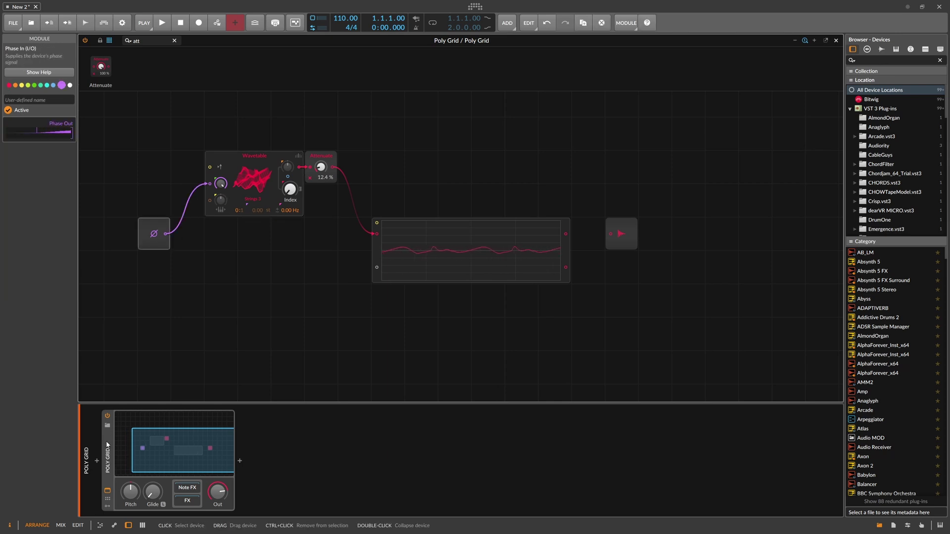
- Connect Phase In to the oscilloscope's second signal input and set the device phase length to 4 bars
left_click_drag(170, 233, 377, 267)
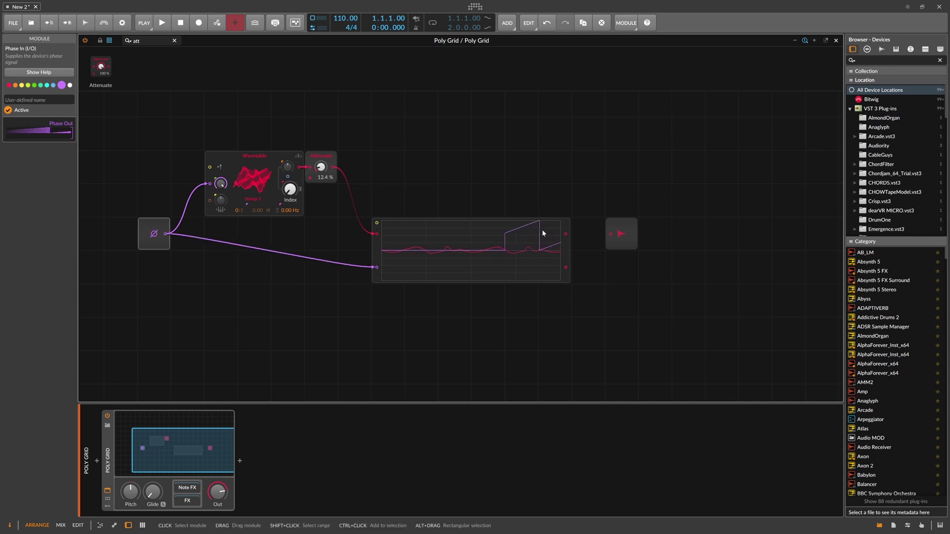
left_click(297, 228)
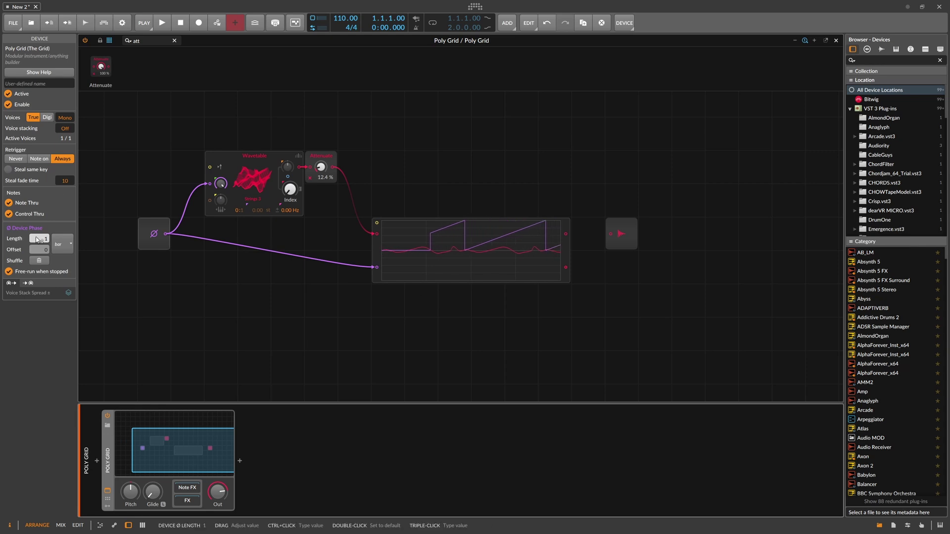
scroll(45, 239, "up", 3)
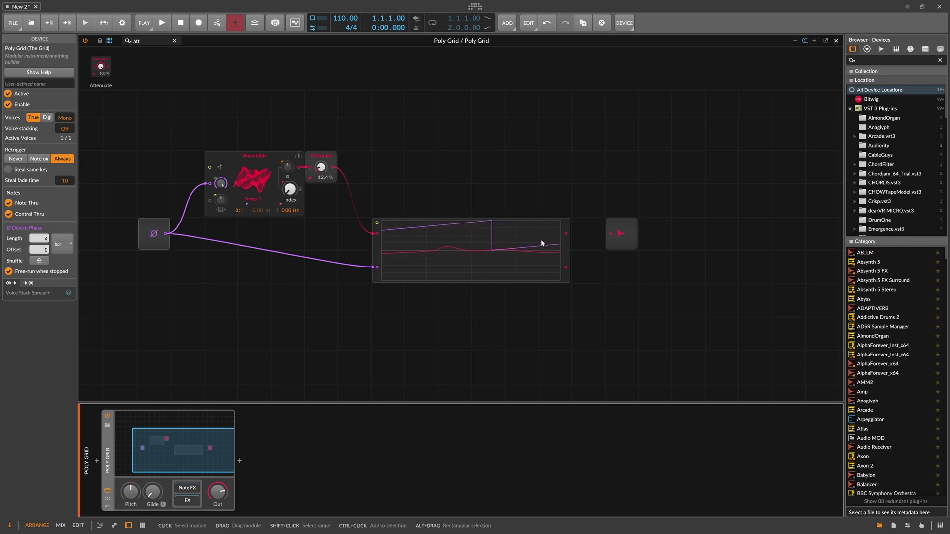
- Set the Attenuate module to 20 % and disconnect Phase In from the oscilloscope's second input
left_click_drag(326, 181, 322, 169)
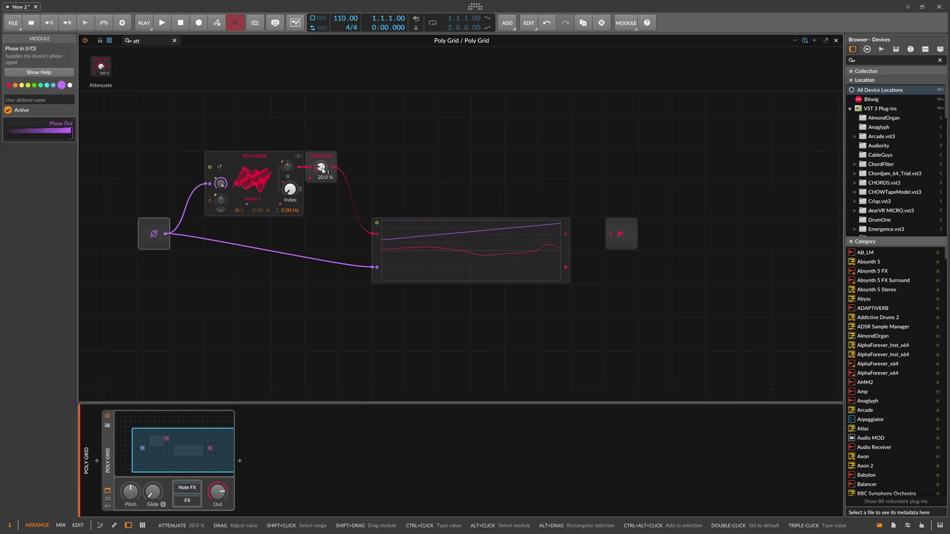
left_click_drag(376, 266, 345, 200)
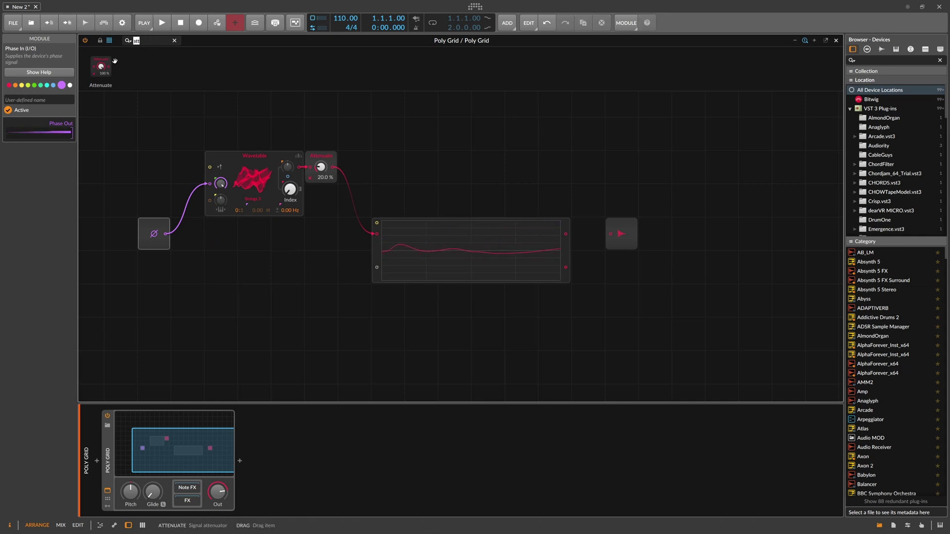
- Align the oscilloscope with the Attenuate module and add a second Wavetable oscillator below it
type("wave")
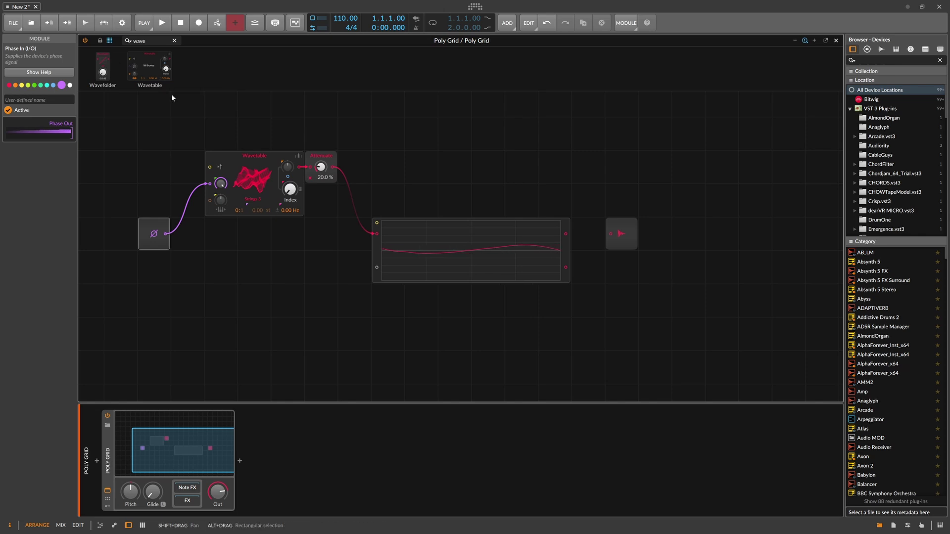
left_click_drag(406, 231, 406, 165)
left_click_drag(169, 71, 393, 340)
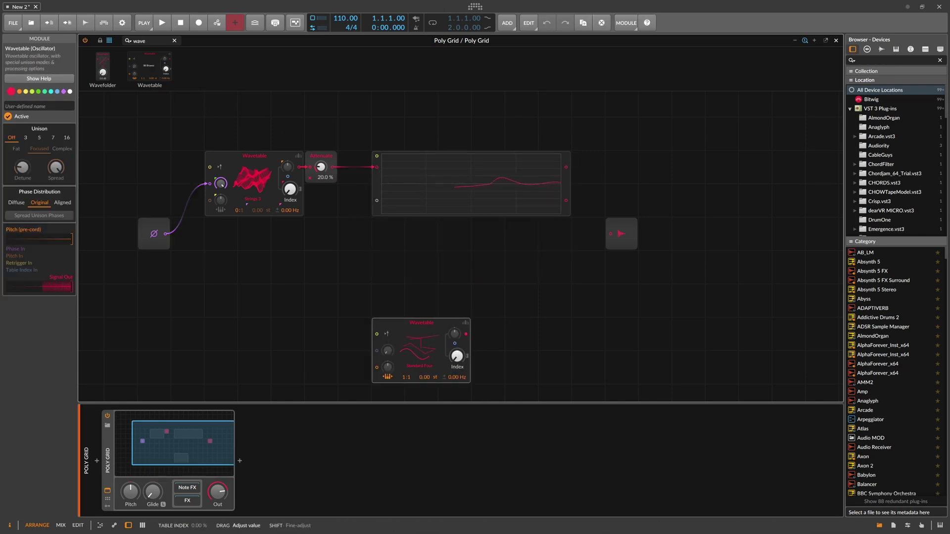
- Attach an AD envelope to the second Wavetable's output and connect the Attenuate output to that Wavetable's pitch input
type("ad")
left_click_drag(102, 67, 493, 339)
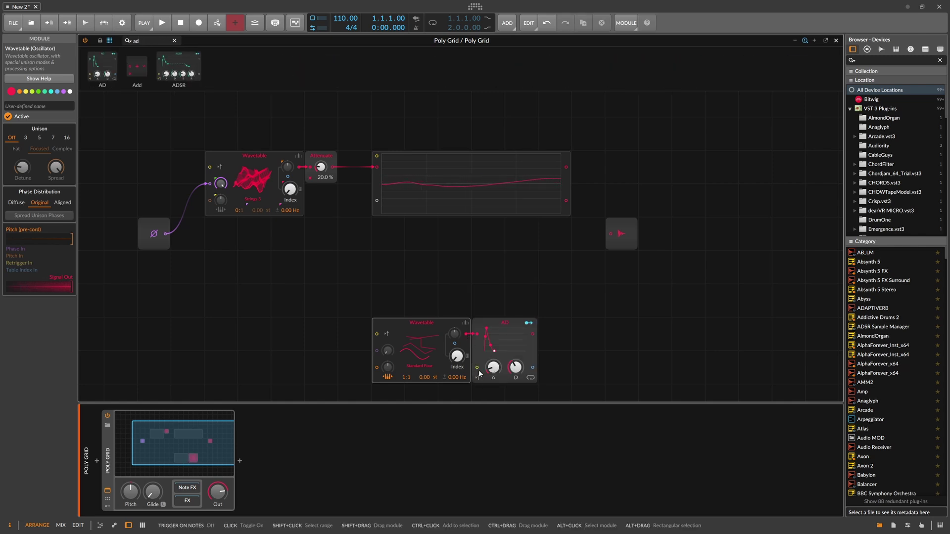
left_click(476, 367)
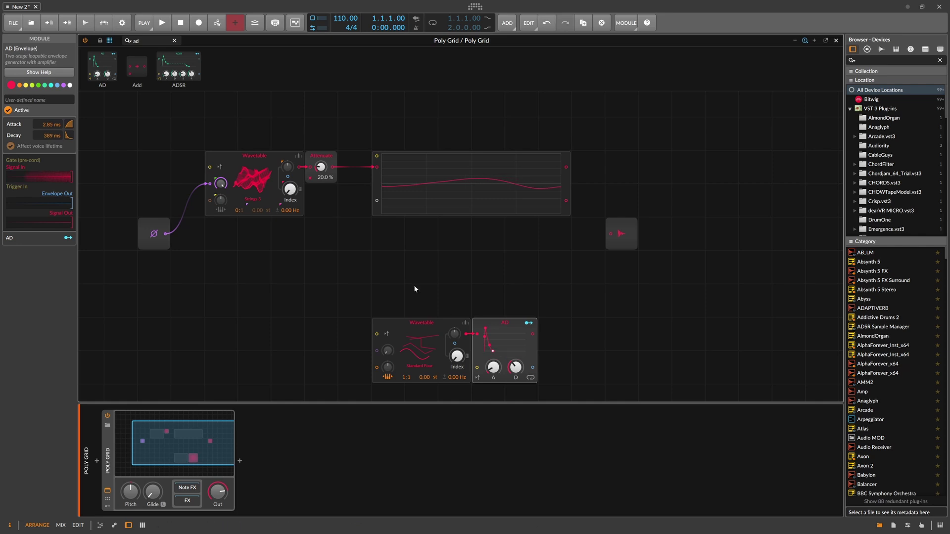
left_click_drag(333, 167, 376, 367)
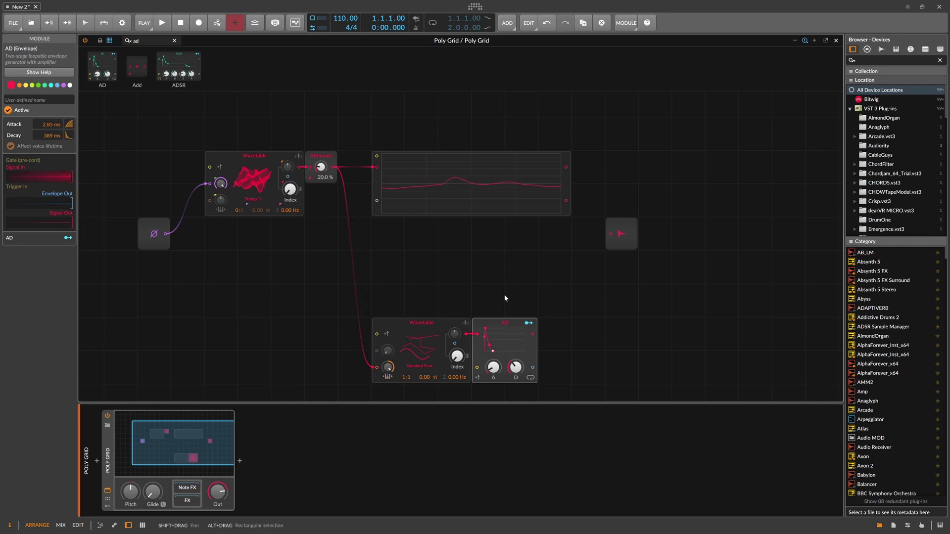
- Add a Triggers module feeding the AD envelope's trigger input and connect the envelope's signal output to Audio Out
type("trei")
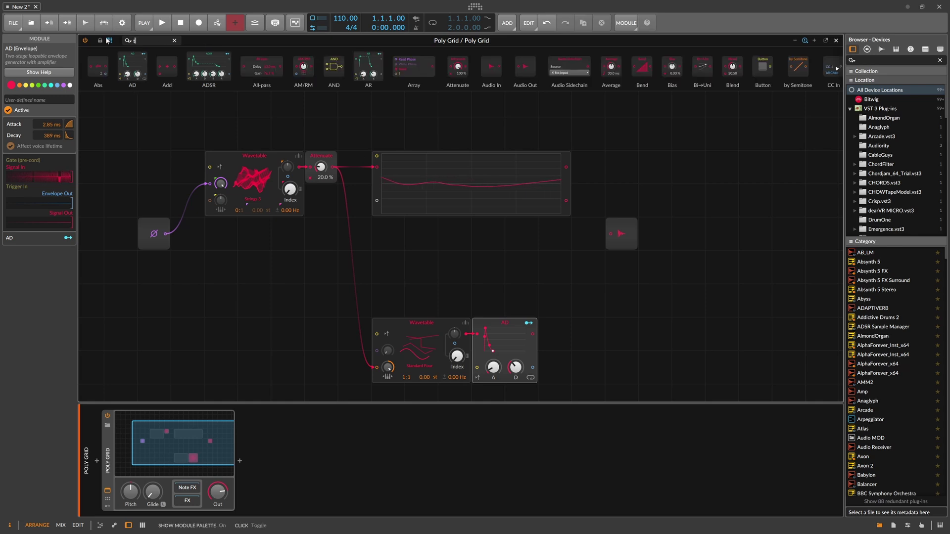
type("gg")
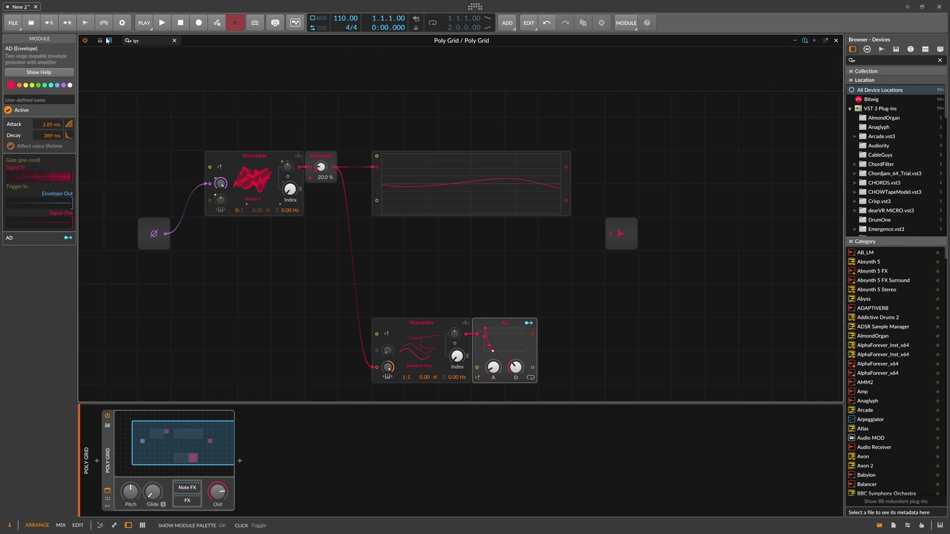
type("igg")
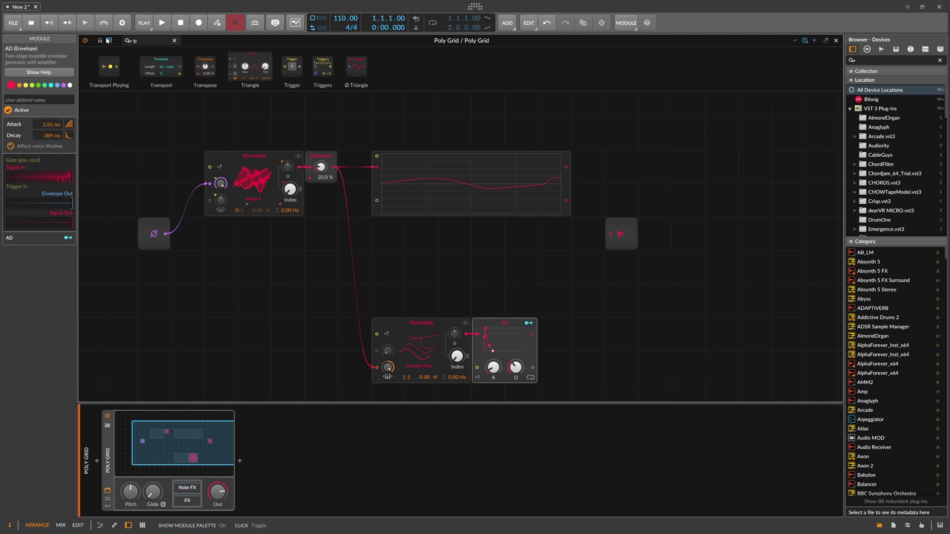
left_click_drag(134, 68, 476, 366)
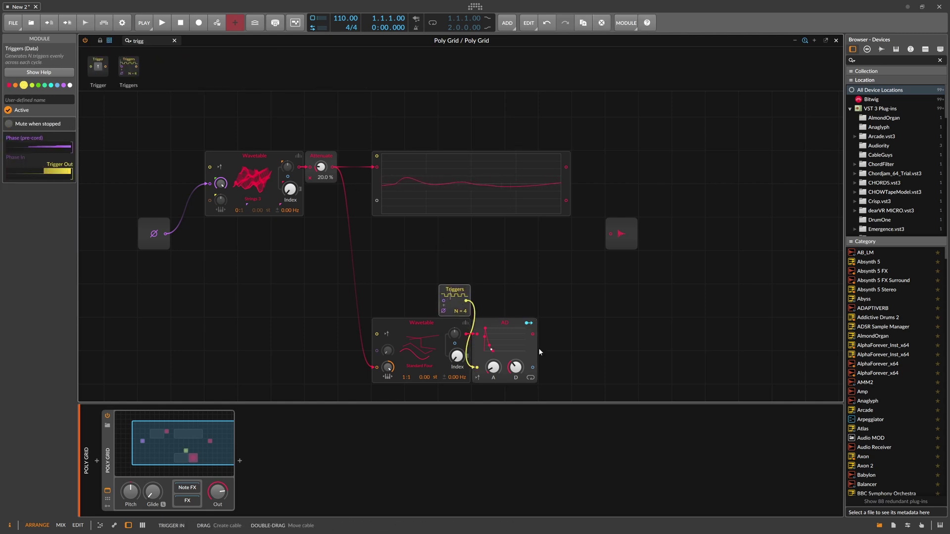
left_click_drag(532, 334, 609, 233)
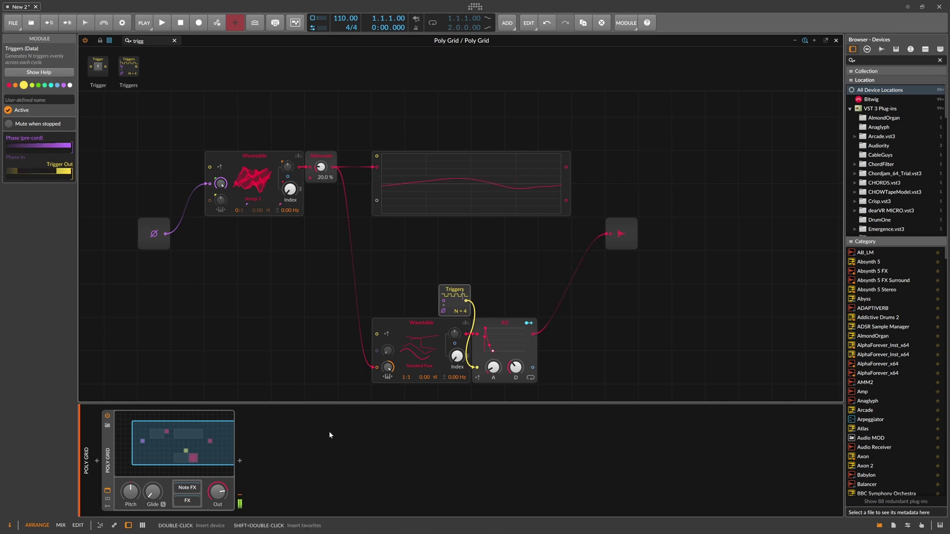
- Set the Triggers module to 16 triggers per cycle and disconnect the AD envelope from Audio Out
left_click_drag(465, 295, 465, 285)
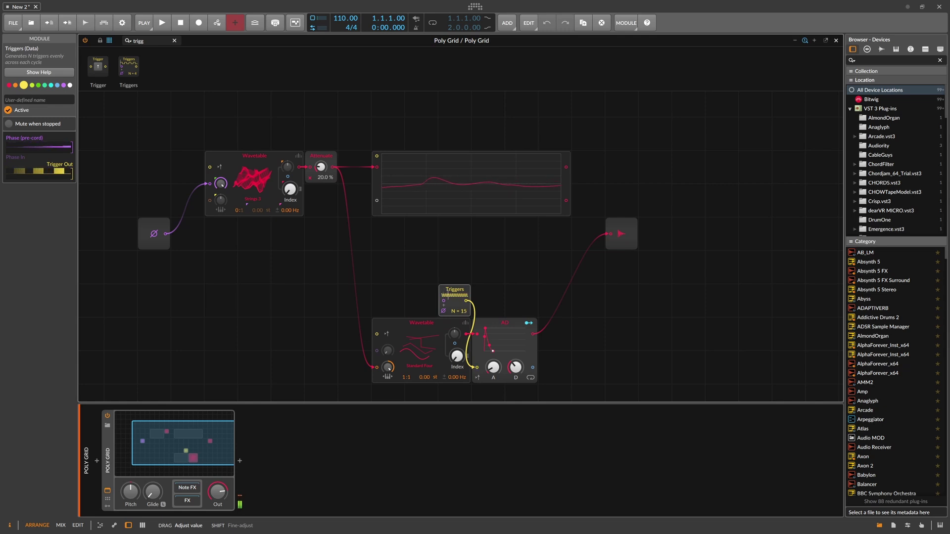
left_click_drag(467, 312, 467, 315)
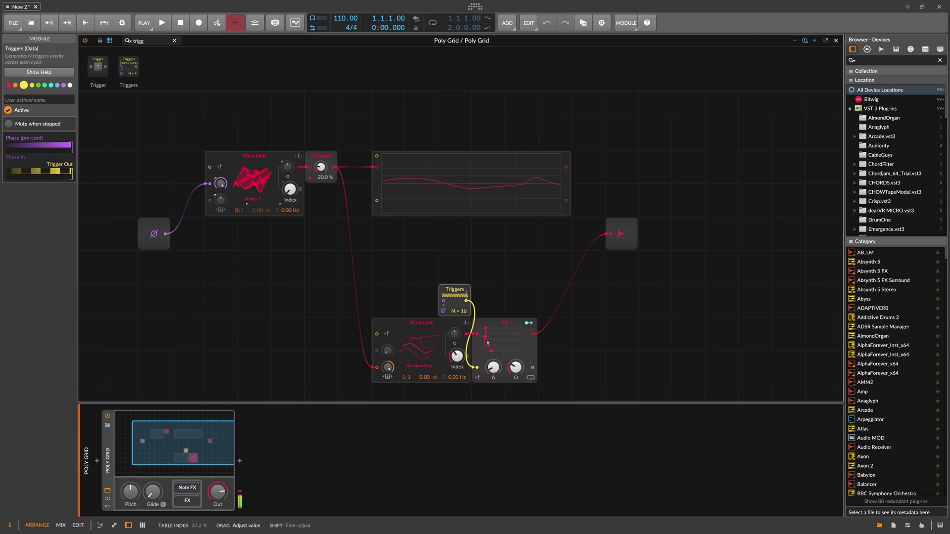
left_click(586, 272, "alt")
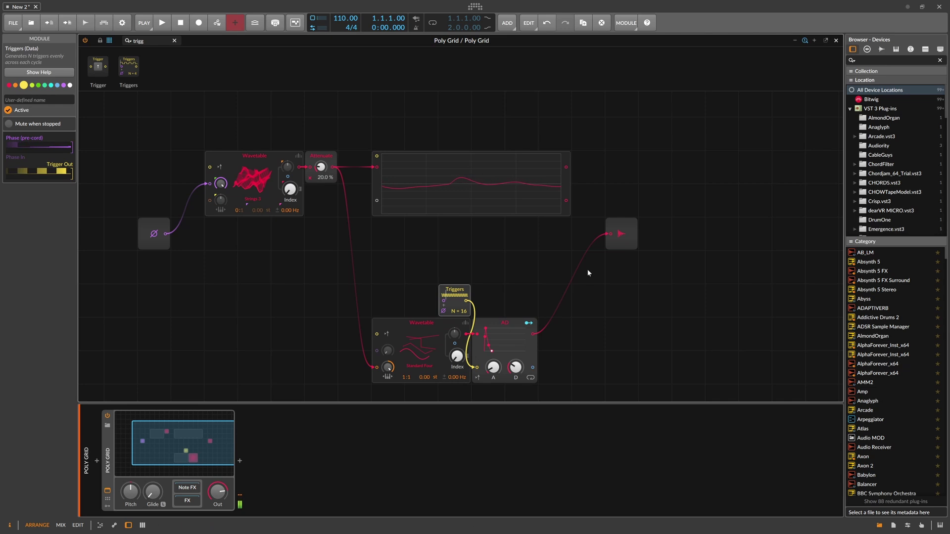
- Insert a Sample / Hold module before the second Wavetable's pitch input and clock it from the Triggers module, placed below the first Wavetable
left_click(471, 273)
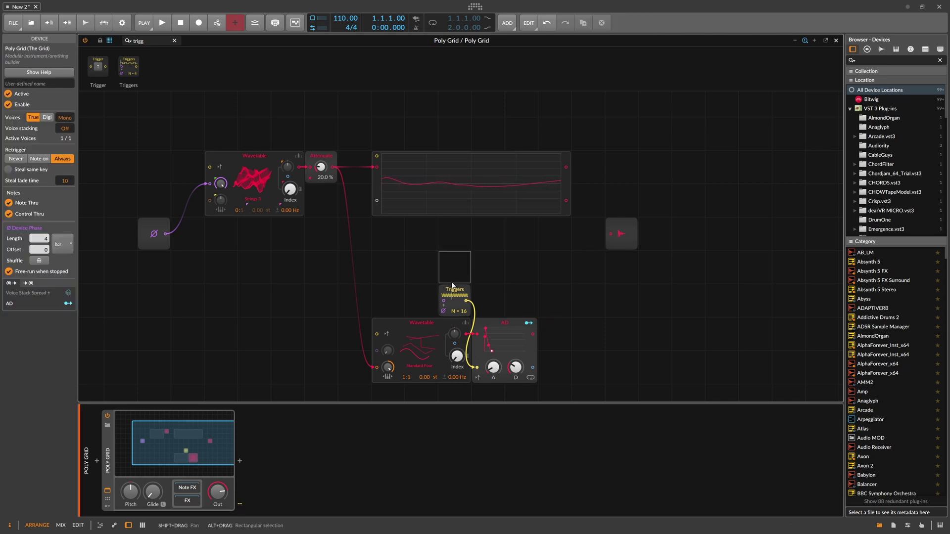
key("BackSpace")
key("BackSpace")
key("BackSpace")
key("BackSpace")
key("BackSpace")
type("sa")
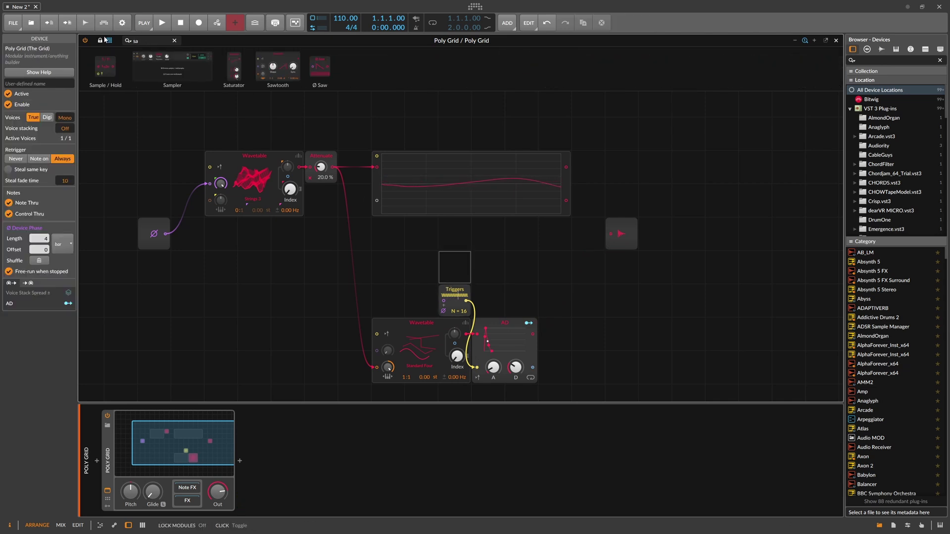
left_click_drag(102, 66, 355, 367)
left_click_drag(467, 301, 236, 288)
scroll(394, 257, "down", 1)
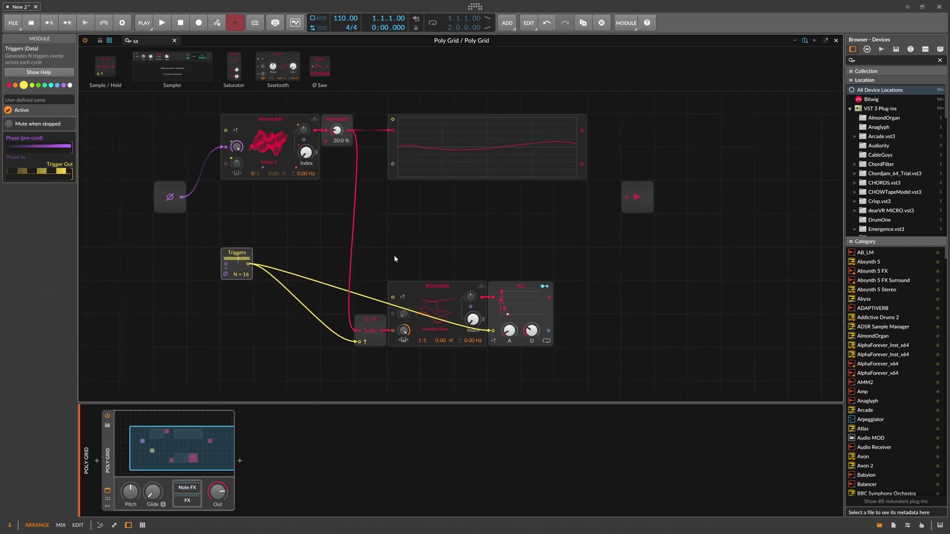
- Add ValhallaSupermassive to the FX chain and set mix to 44.4 %, feedback to 90.4 % and high EQ to 5510 Hz
left_click(240, 461)
type("super")
key("Return")
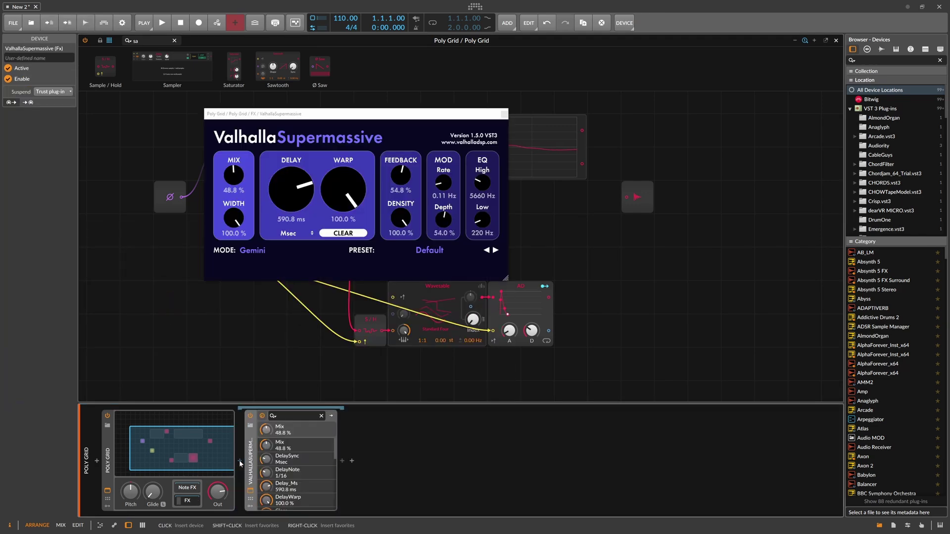
left_click_drag(483, 182, 482, 185)
left_click_drag(400, 175, 419, 148)
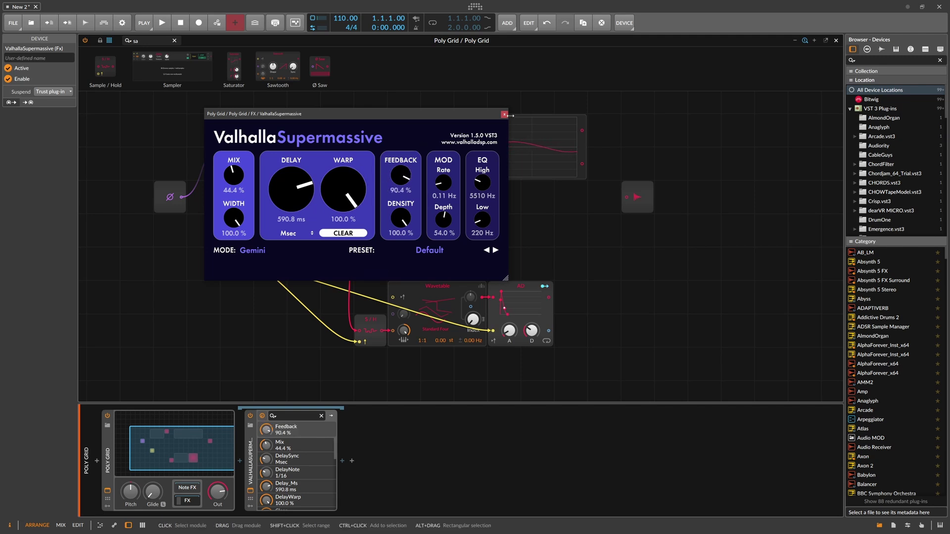
left_click(504, 114)
- Insert a Low-pass LD filter between the second Wavetable and the AD envelope
left_click(148, 40)
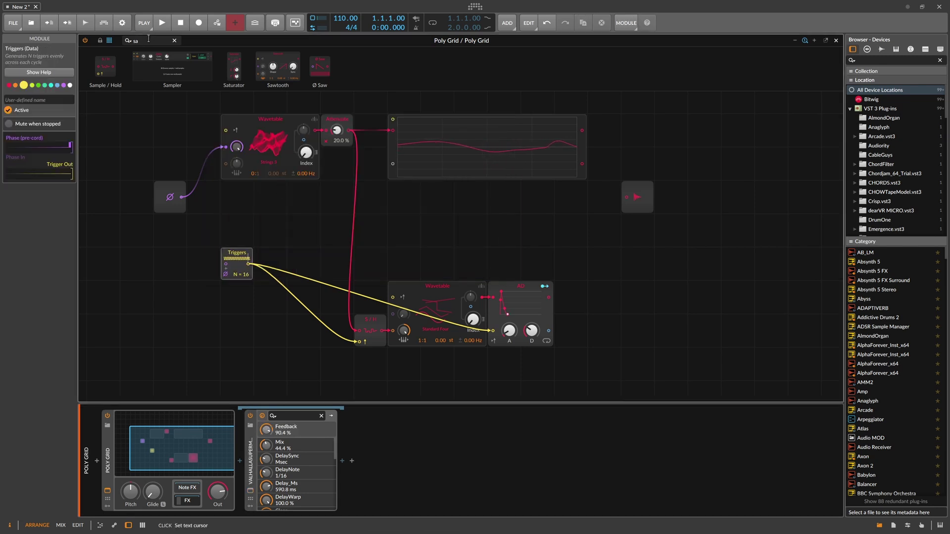
type("filter")
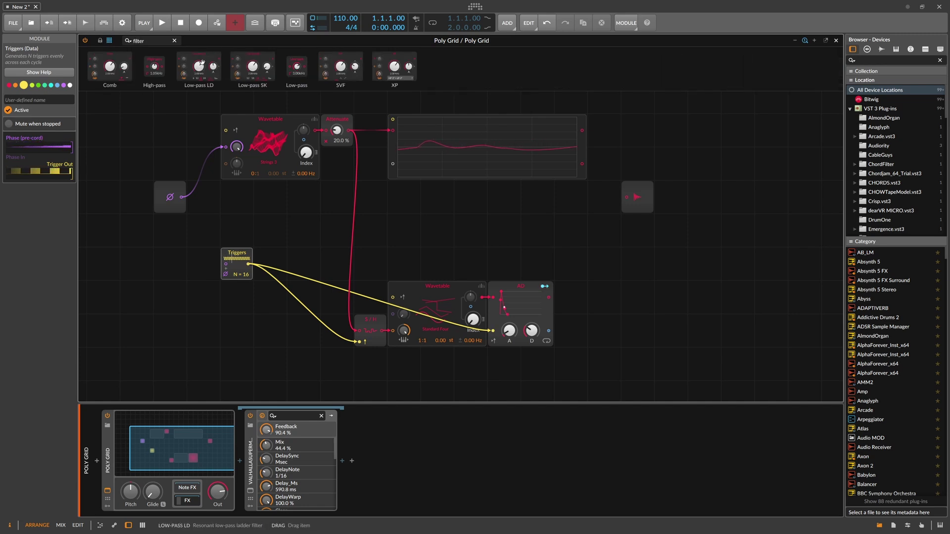
left_click_drag(202, 63, 537, 297)
- Modulate the filter's cutoff by +28.00 with the AD envelope and connect the envelope's signal output to Audio Out
left_click(644, 286)
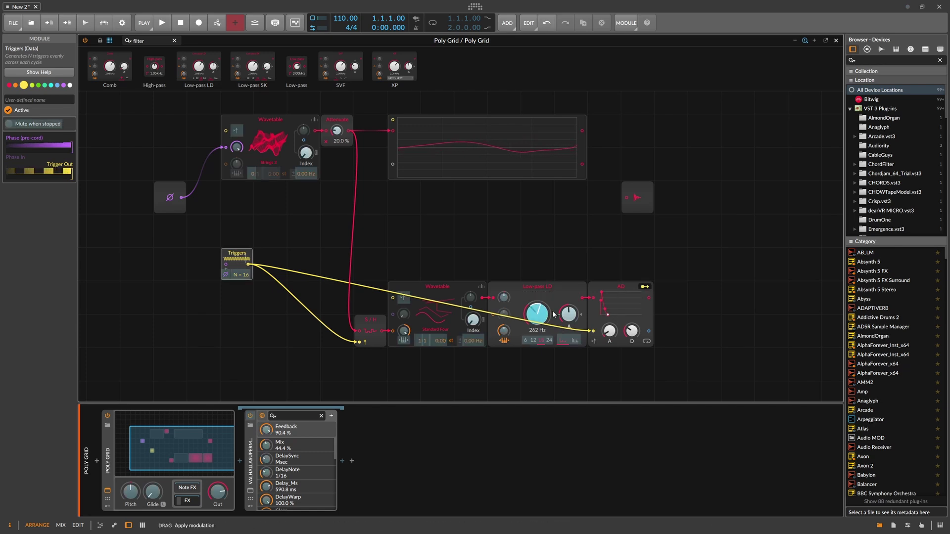
left_click(644, 286)
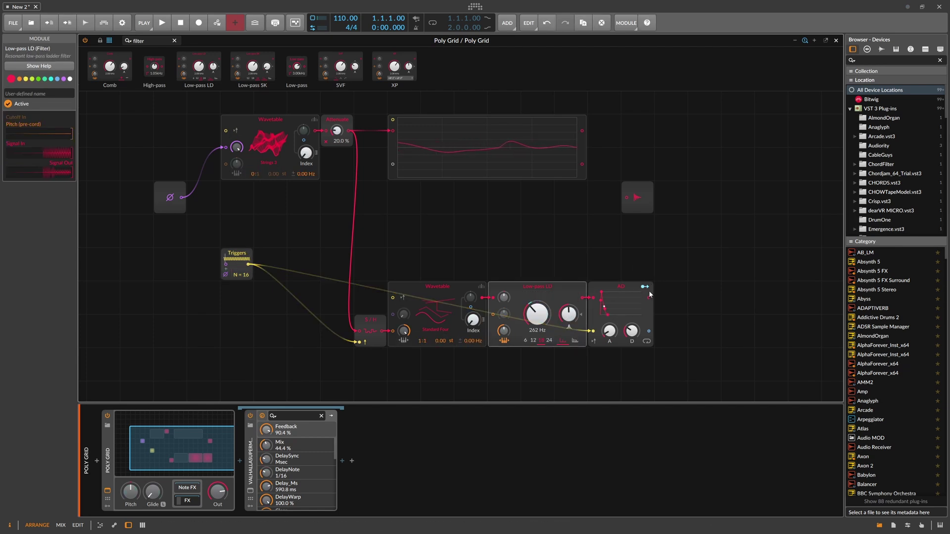
left_click_drag(639, 201, 648, 298)
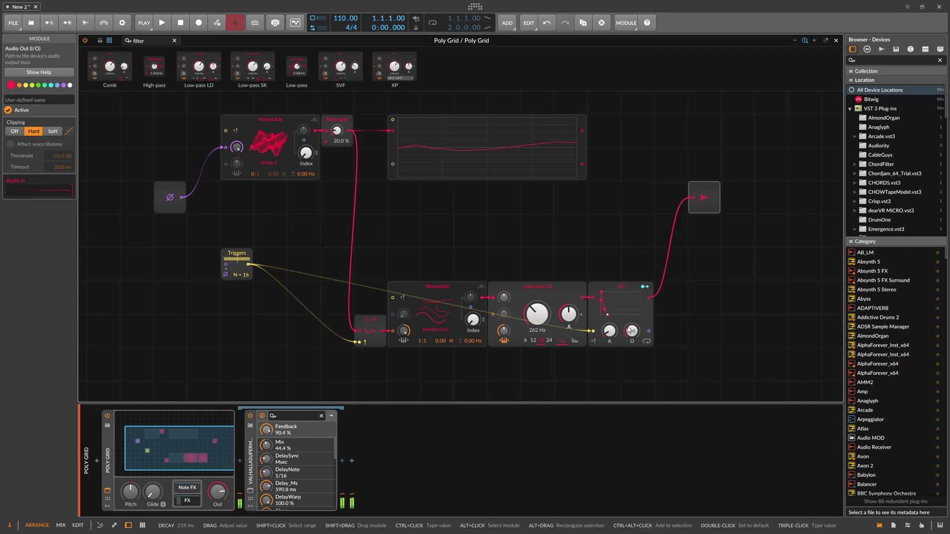
- Set ValhallaSupermassive's mix to 16.4 % and its high EQ to 4400 Hz
left_click(251, 463)
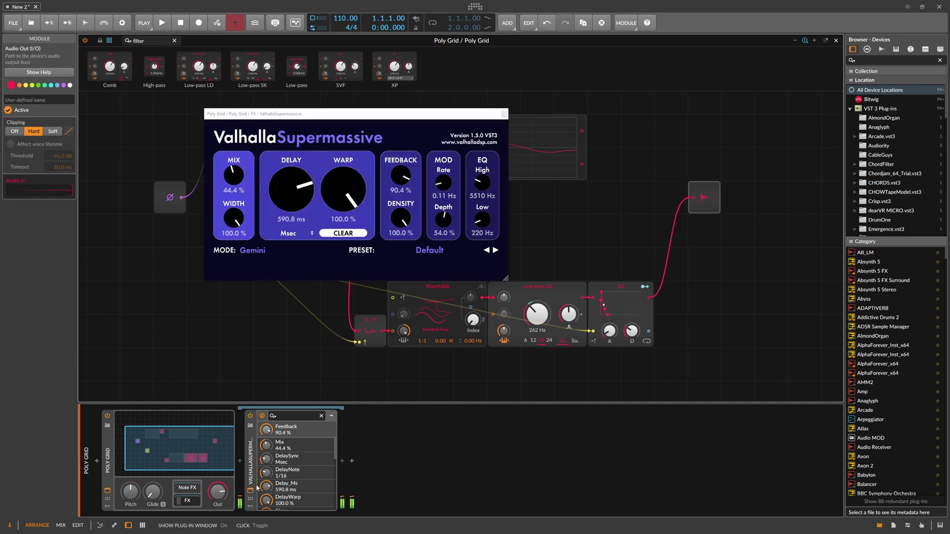
left_click_drag(234, 173, 234, 189)
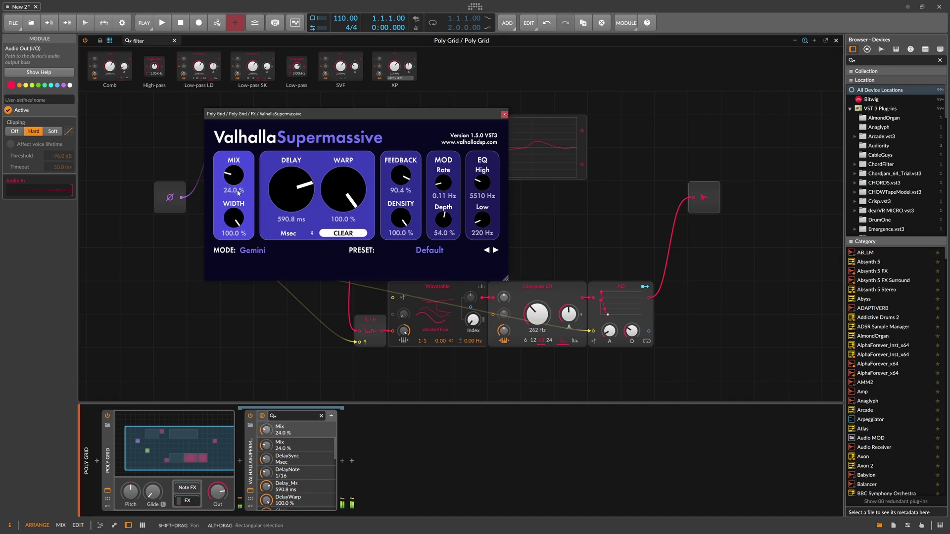
left_click_drag(481, 190, 481, 191)
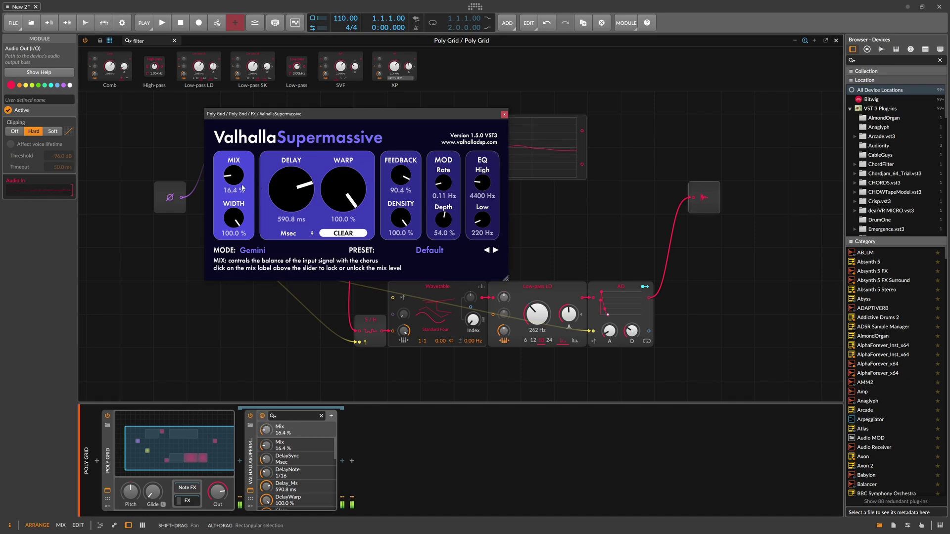
- Place the AD envelope ahead of the low-pass filter and set its attack to 0.15 ms and decay to 285 ms
left_click(605, 309)
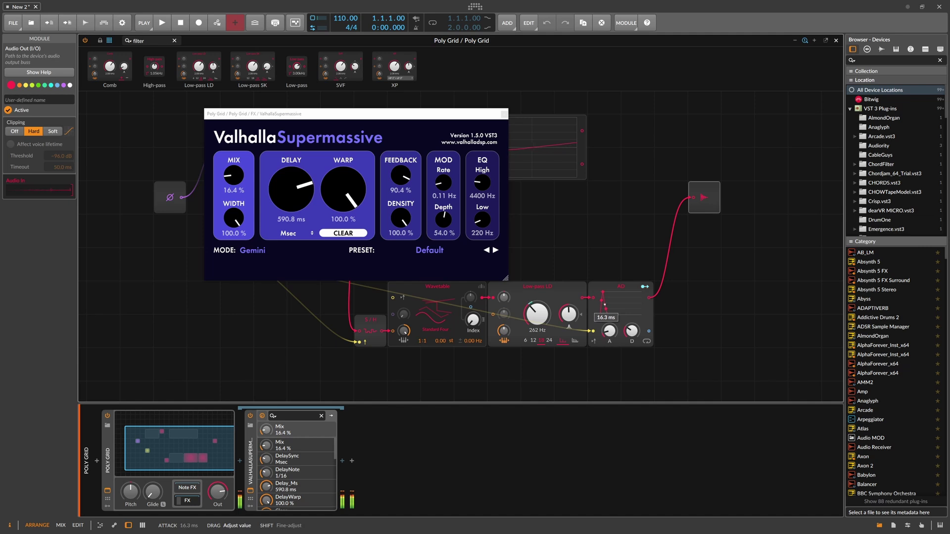
left_click_drag(638, 327, 538, 326)
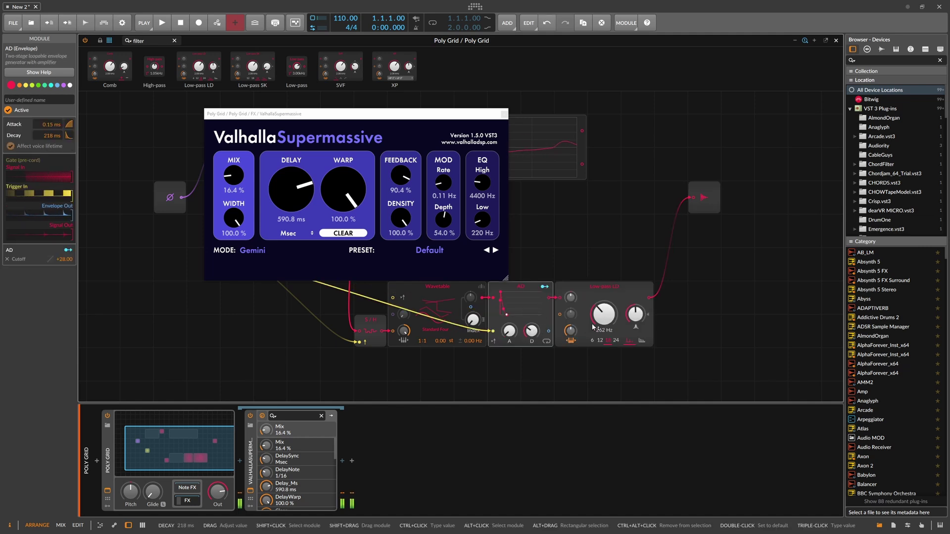
left_click_drag(531, 330, 531, 320)
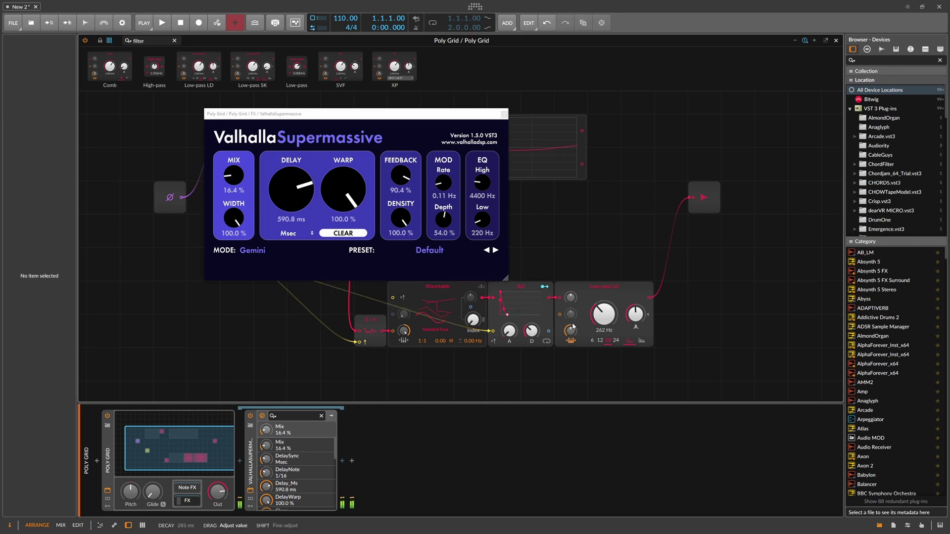
- Use a duplicate AD envelope with a 28.7 ms decay to modulate the filter's cutoff by +42.00 and lower the filter's resonance
mouse_move(636, 310)
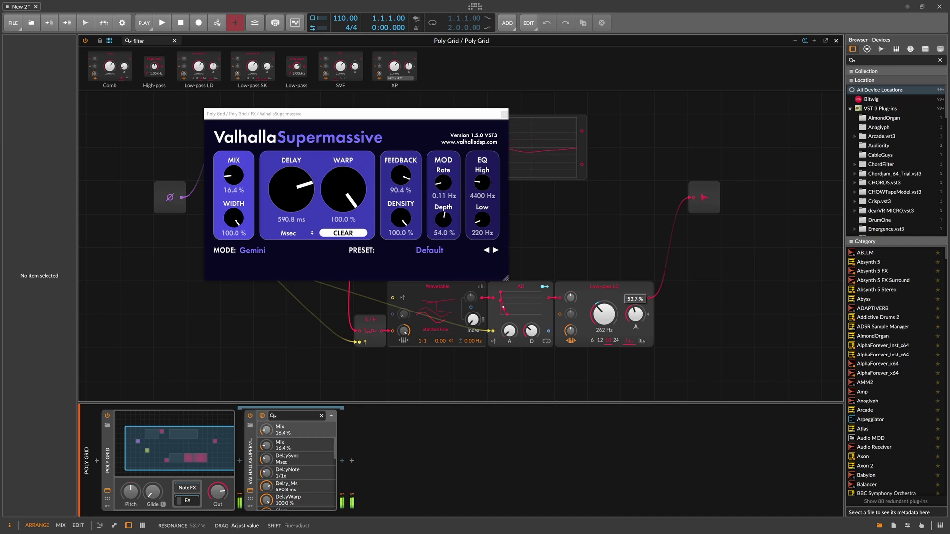
left_click_drag(529, 290, 601, 247)
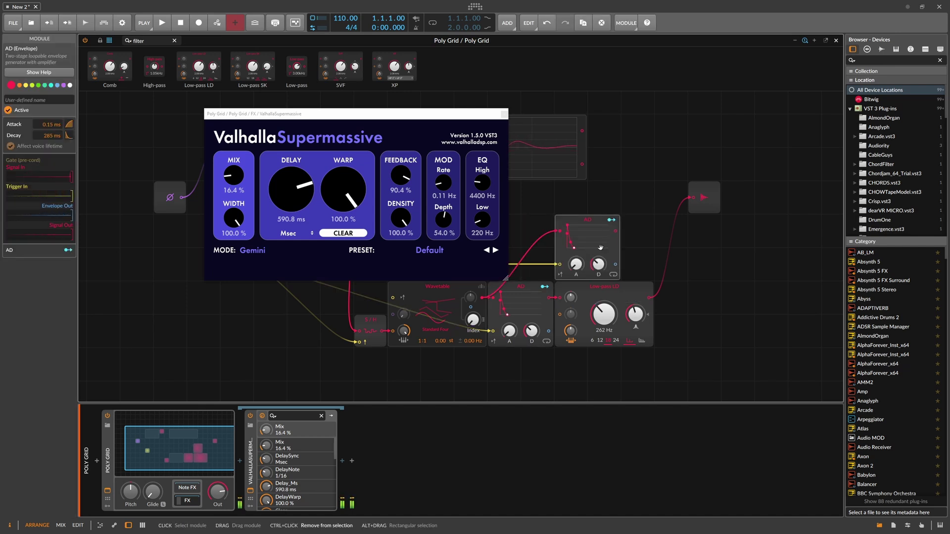
left_click(611, 219)
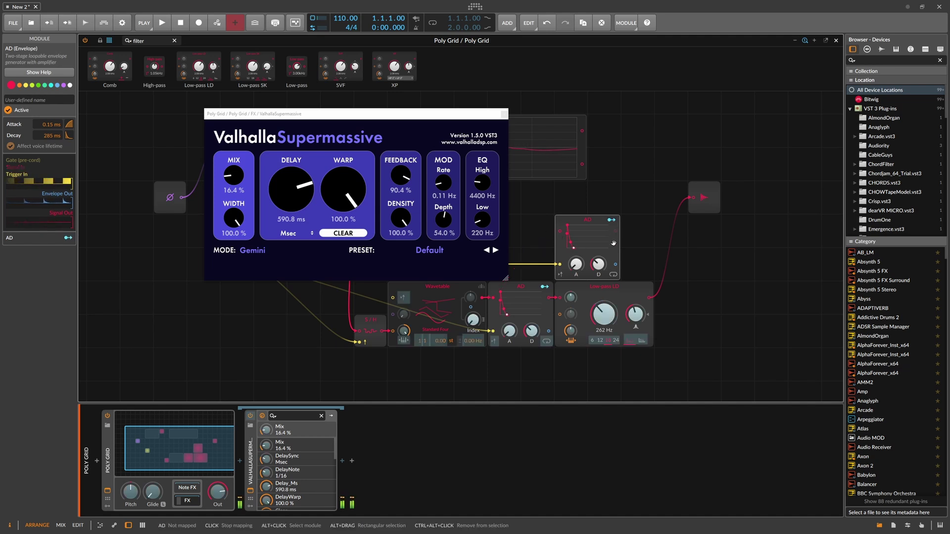
left_click_drag(604, 313, 605, 271)
left_click(612, 219)
left_click(611, 220)
mouse_move(634, 313)
left_mouse_down()
mouse_move(635, 342)
mouse_move(634, 312)
left_mouse_up()
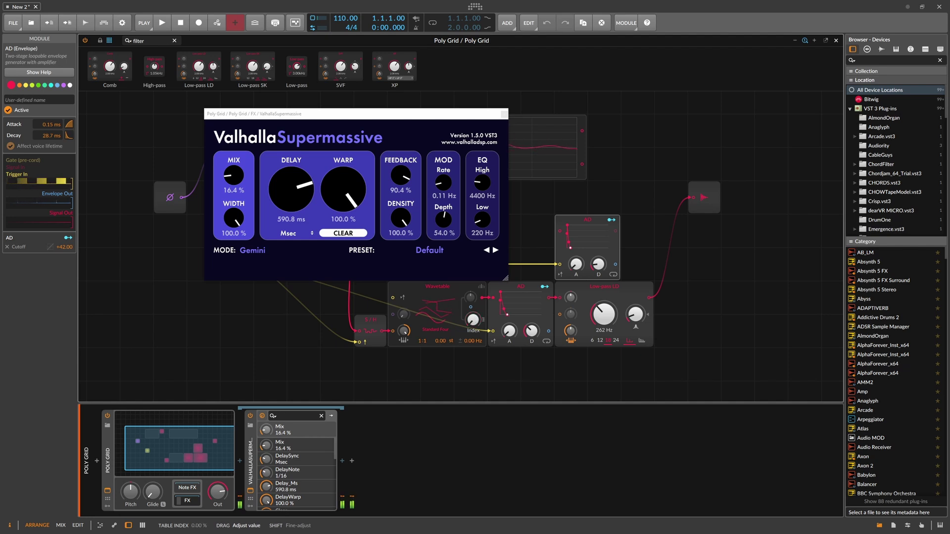
- Close the reverb's window, then set the second Wavetable's unison to 16 voices and adjust its detune
left_click(503, 114)
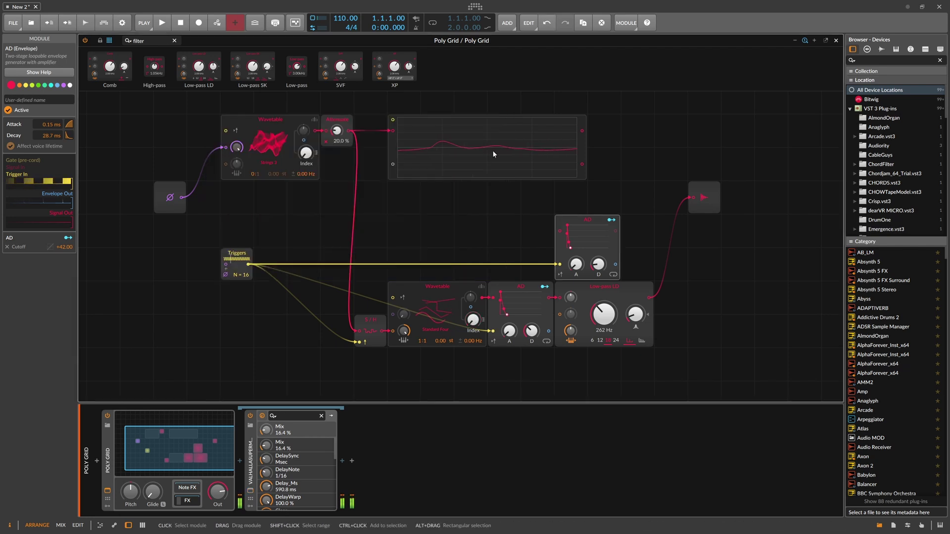
left_click(477, 285)
left_click(470, 297)
left_click_drag(429, 323, 429, 317)
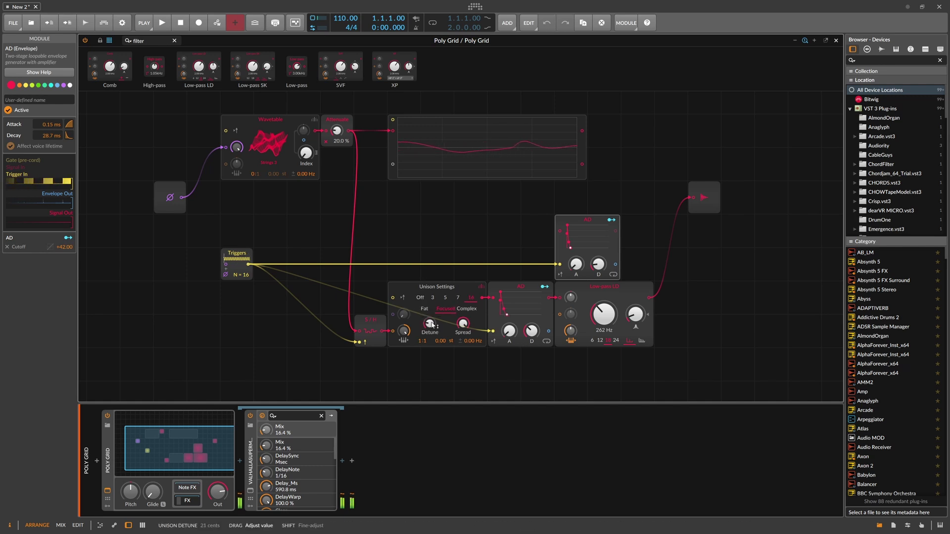
- Adjust the decay times of both AD envelopes
left_click_drag(531, 331, 531, 330)
left_click_drag(597, 263, 597, 266)
- Turn off the low-pass filter's keyboard tracking and set its slope to 24
left_click(572, 340)
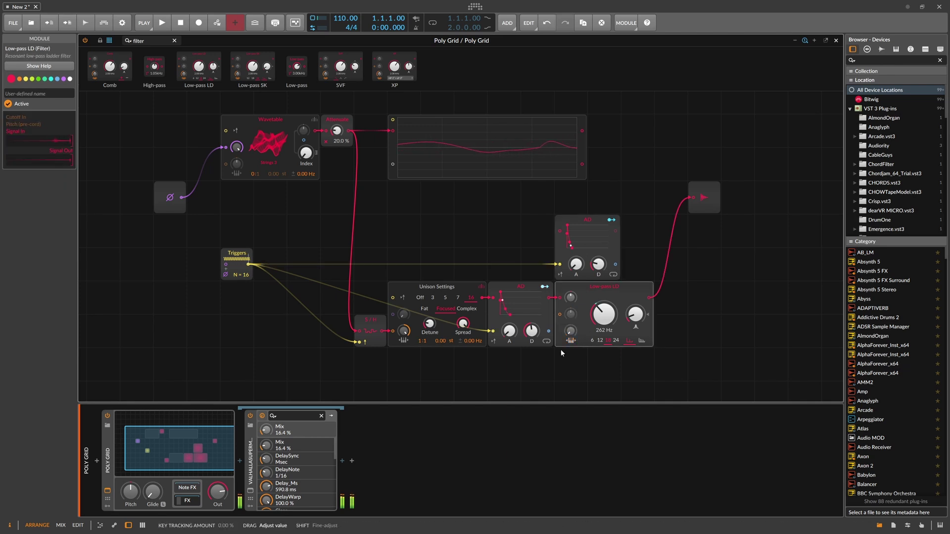
left_click(616, 341)
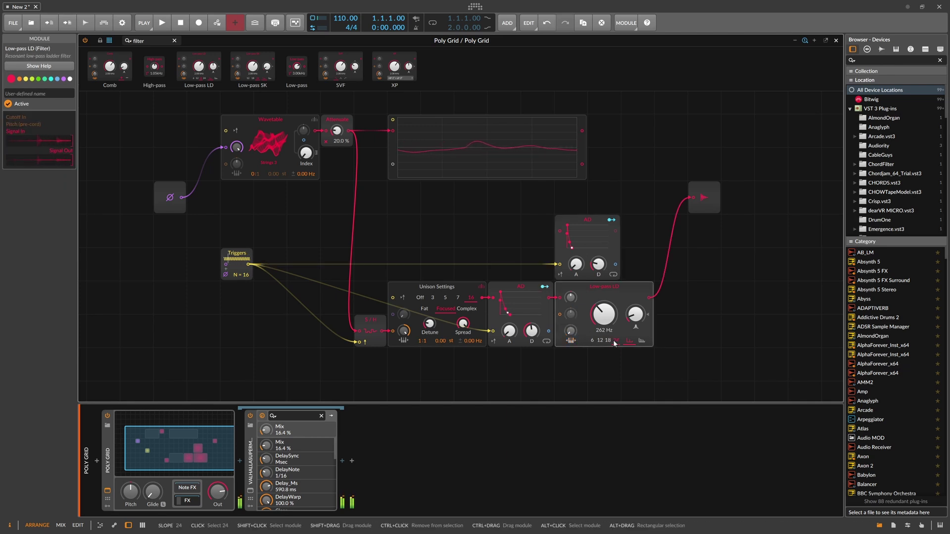
- Fine-tune the decay of the AD envelope ahead of the filter and set the Triggers module to 6 triggers per cycle
left_click_drag(532, 331, 531, 331)
left_click_drag(245, 271, 245, 284)
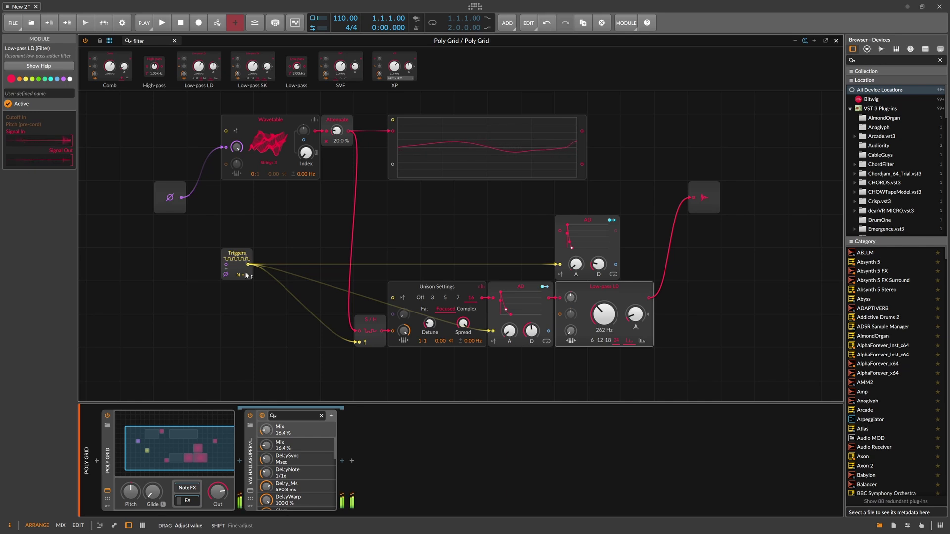
mouse_move(310, 224)
left_mouse_down()
mouse_move(282, 263)
mouse_move(315, 237)
left_mouse_up()
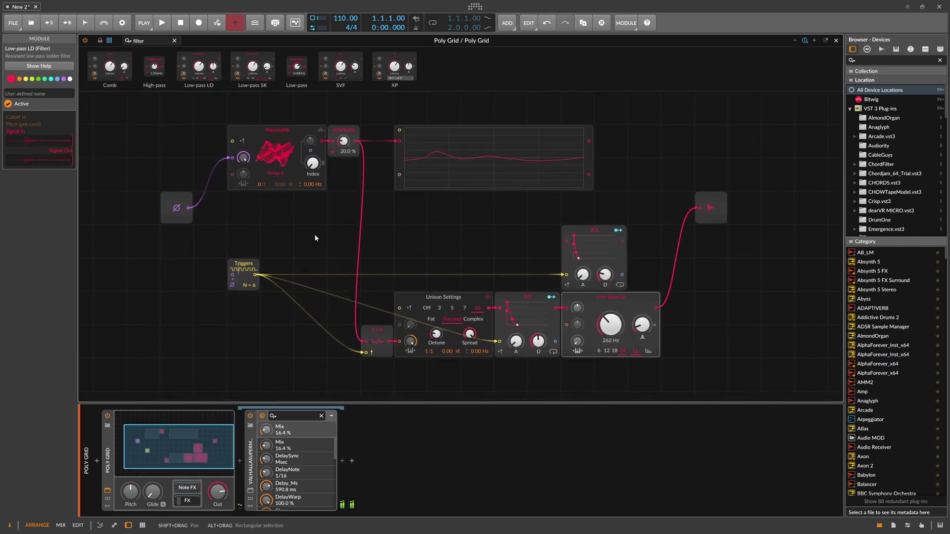
- Move the Oscilloscope further along its row, and insert a Pitch Quantize module directly before the Sample/Hold
left_click(398, 160)
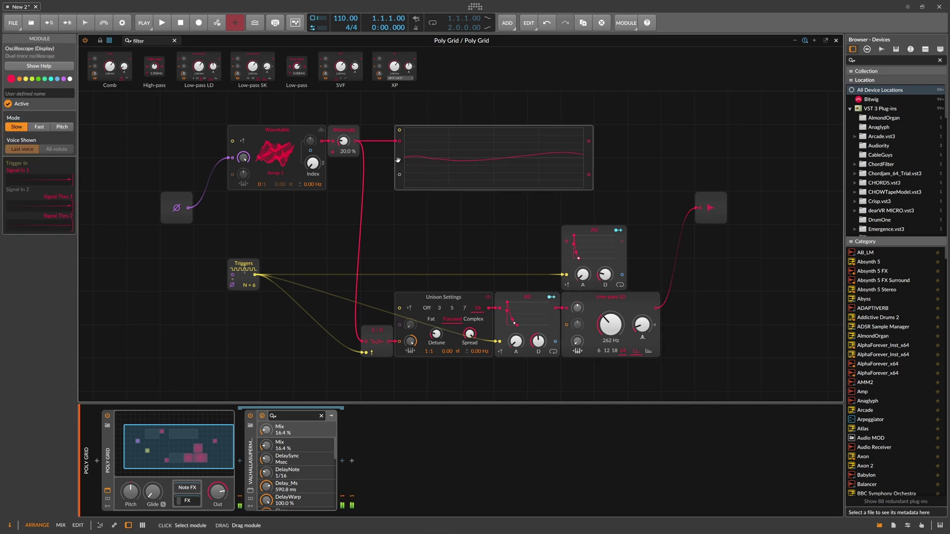
left_click_drag(397, 160, 465, 160)
left_click(139, 40)
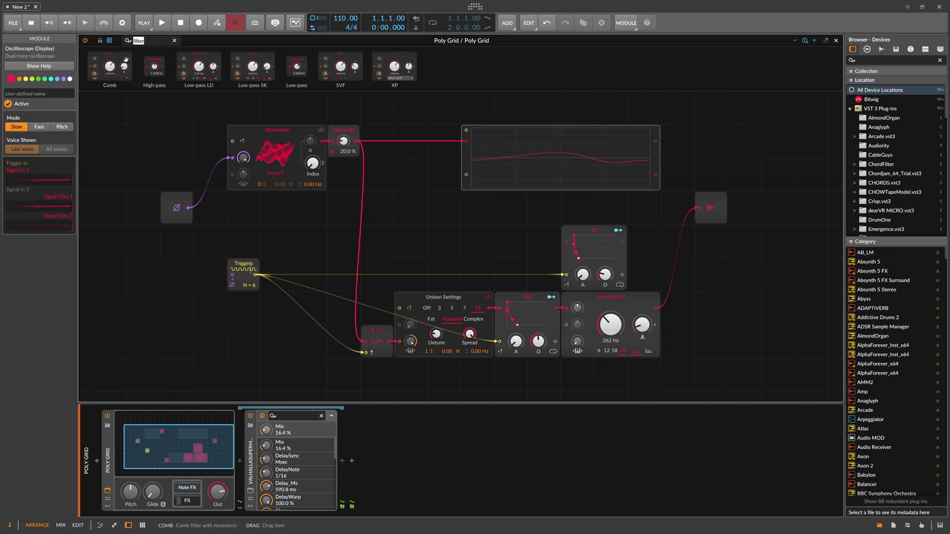
type("qu")
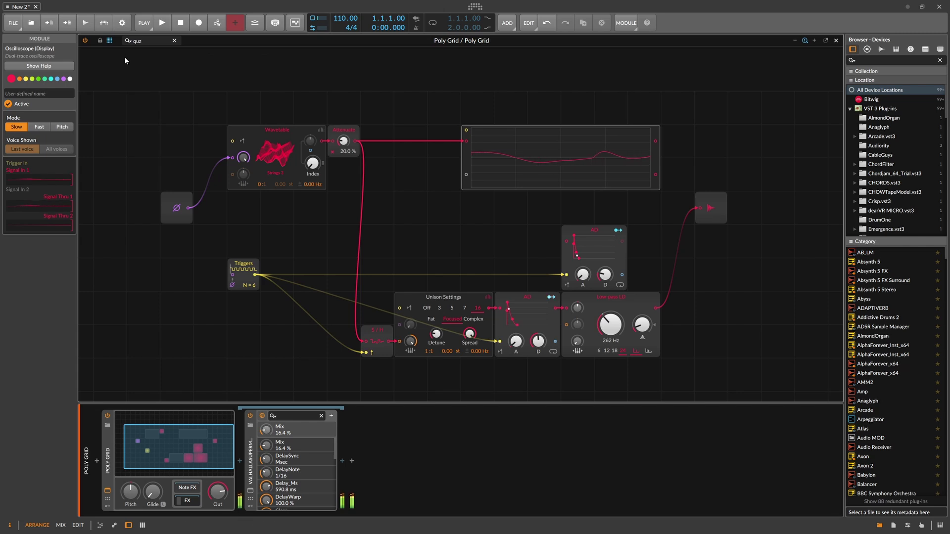
left_click_drag(125, 59, 364, 341)
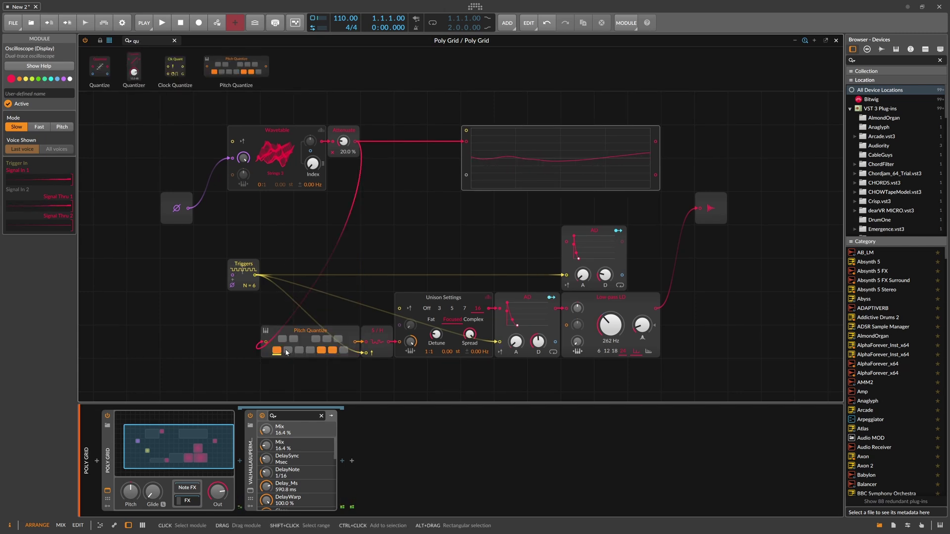
- Set the Pitch Quantize scale to the seven white keys only, with all black keys off
left_click(321, 351)
left_click_drag(337, 340, 281, 339)
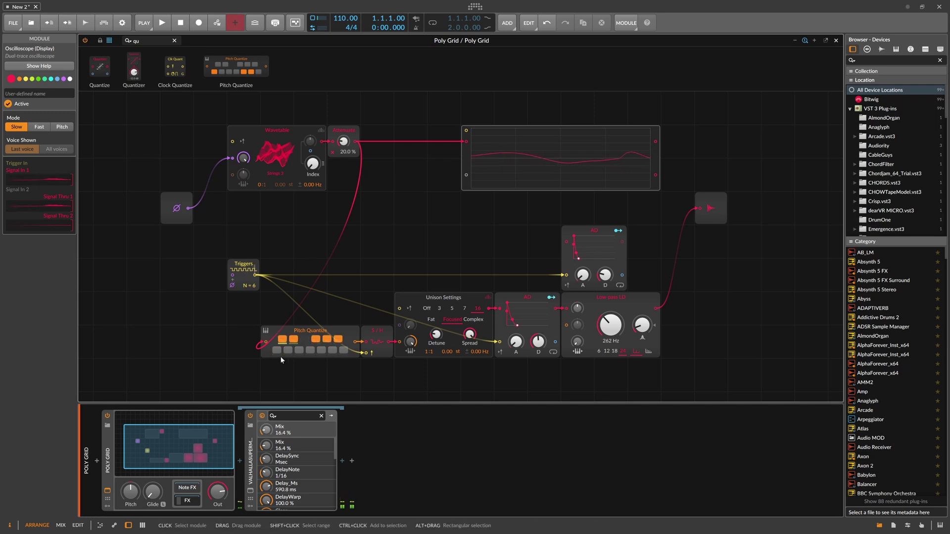
left_click(277, 350)
left_click(287, 350)
left_click(282, 339)
left_click(294, 339)
left_click(315, 339)
left_click(326, 339)
left_click(337, 339)
left_click(299, 350)
left_click(310, 350)
left_click(321, 350)
left_click(333, 351)
left_click(343, 350)
- Insert a Transpose module ahead of the Pitch Quantize and set it to -3 semitones
double_click(158, 40)
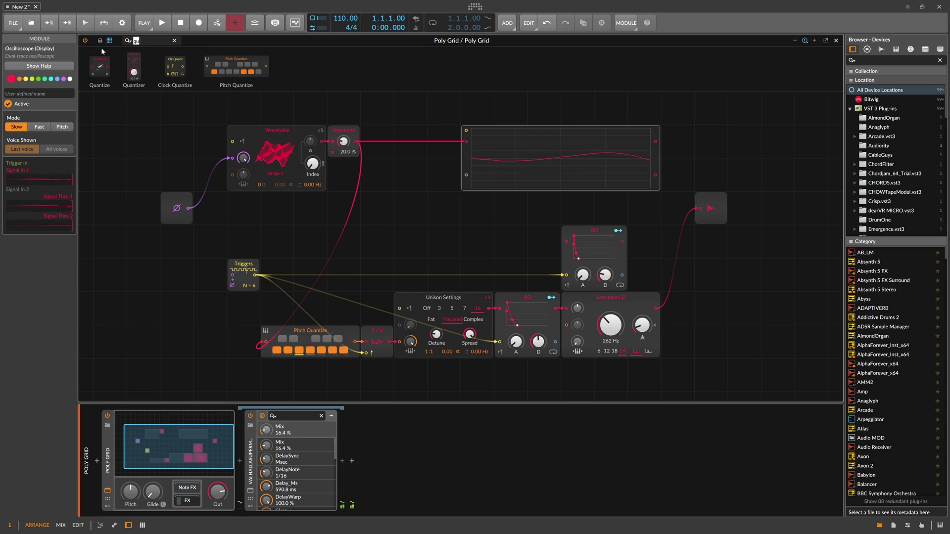
type("tran")
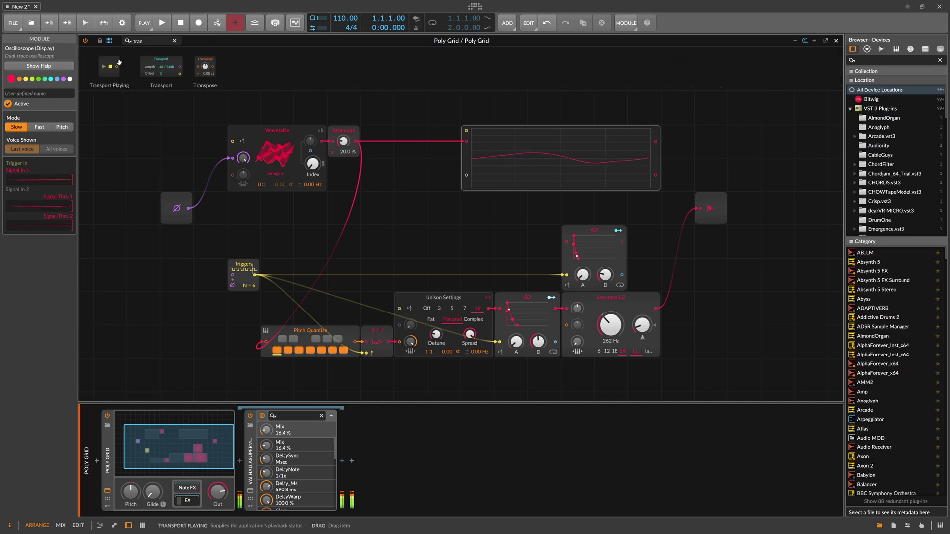
left_click_drag(215, 66, 245, 341)
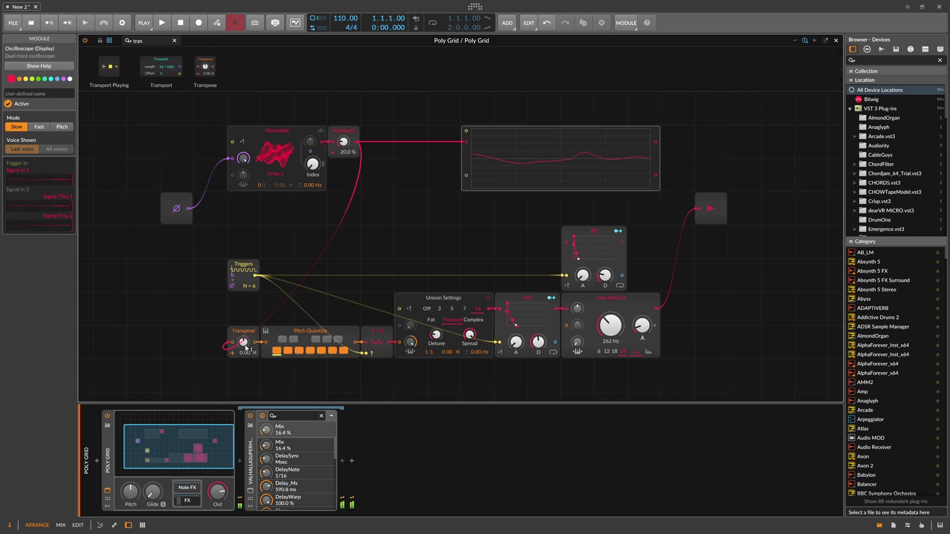
left_click(244, 343, "ctrl")
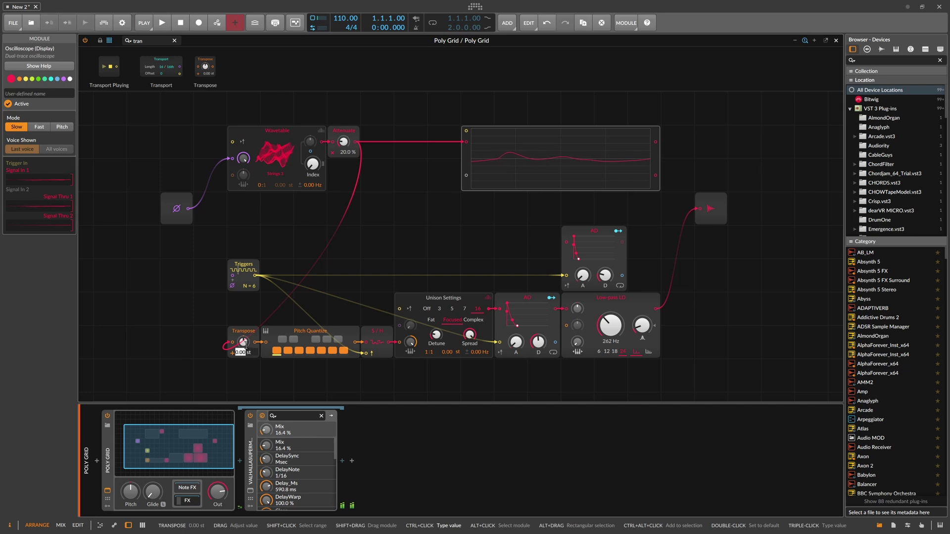
type("-3")
key("Return")
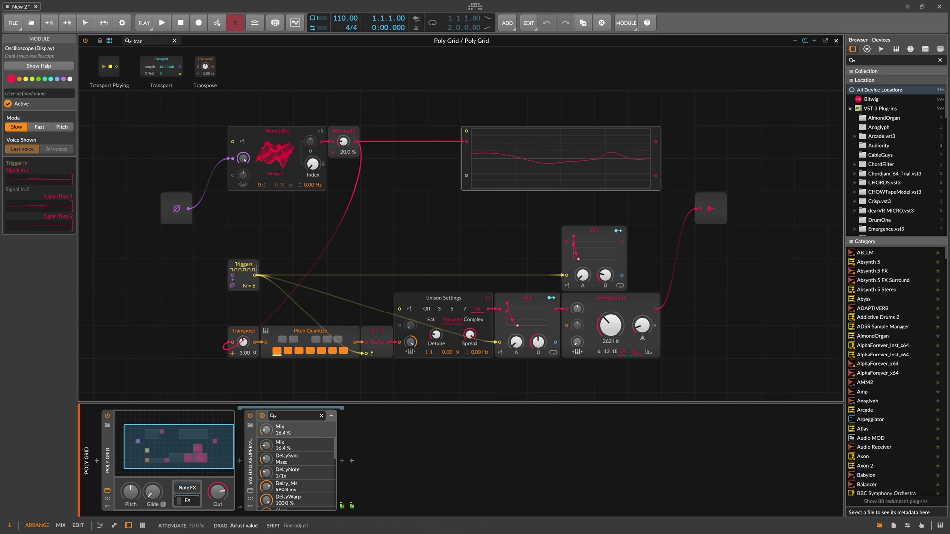
- Set the attenuation after the first Wavetable to 28.4 % and adjust the decay of the AD envelope ahead of the filter
left_click_drag(342, 142, 343, 144)
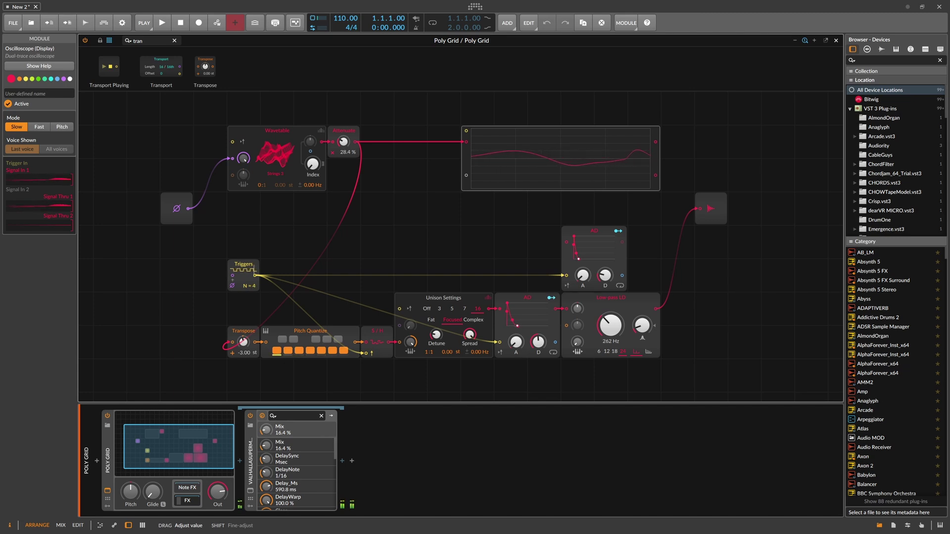
left_click_drag(537, 341, 538, 342)
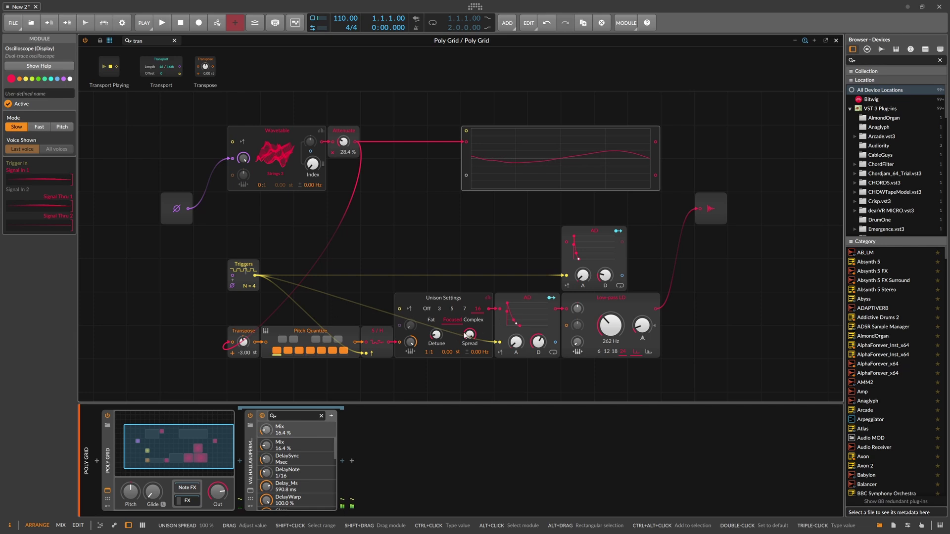
- Set the Triggers module to 3 triggers per cycle and reduce the first Wavetable's attenuation to 9.60 %
left_click_drag(253, 287, 252, 296)
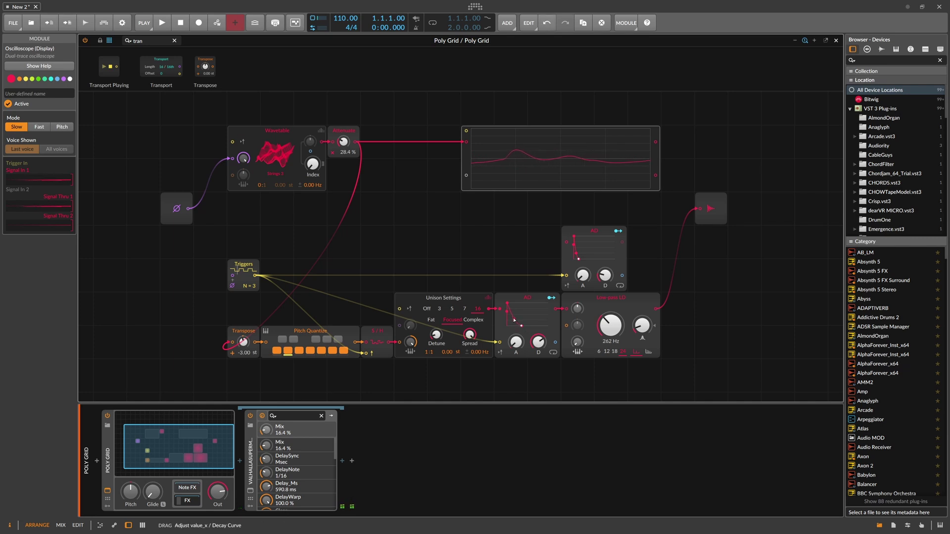
mouse_move(579, 259)
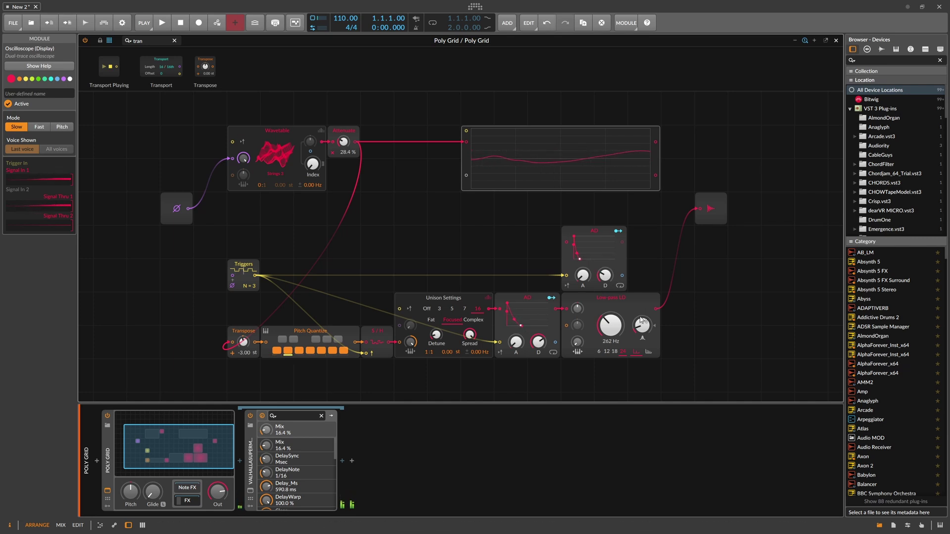
left_click_drag(498, 236, 497, 168)
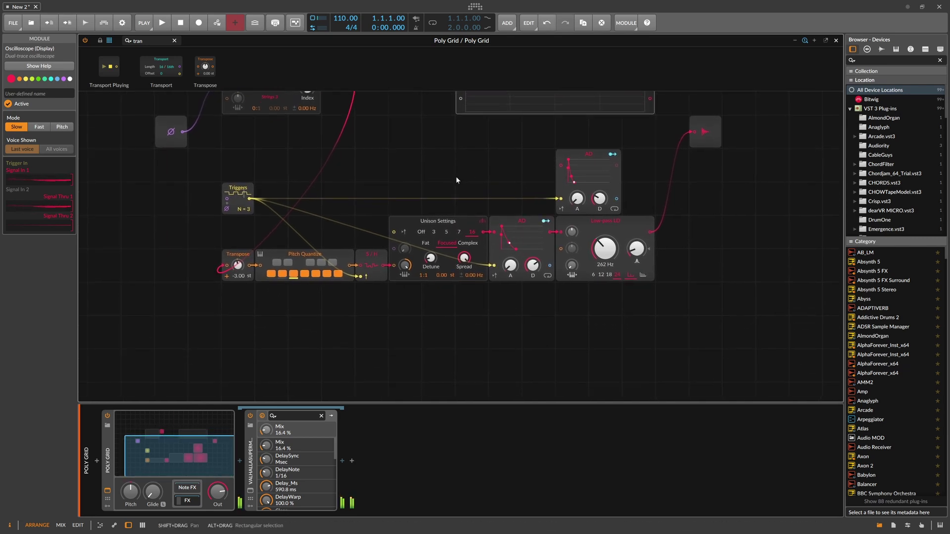
scroll(433, 215, "up", 3)
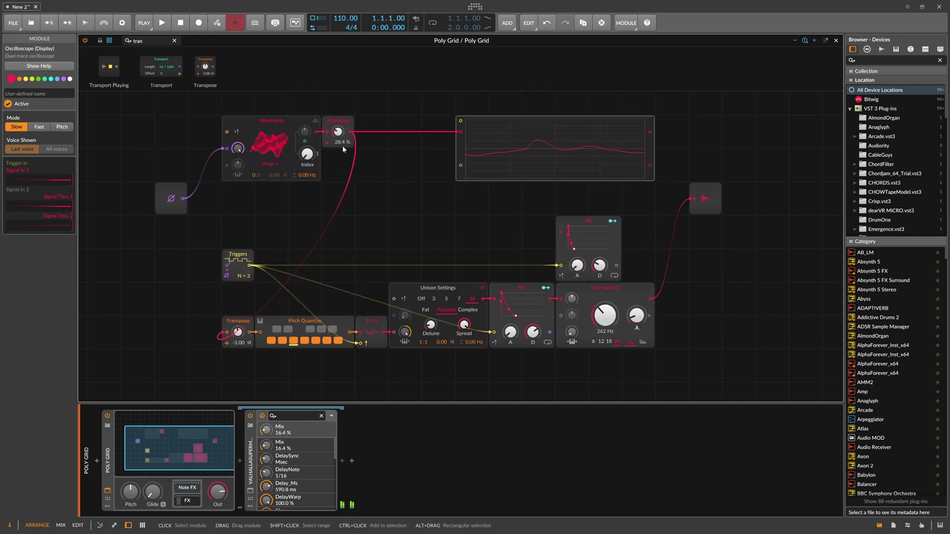
left_click_drag(340, 143, 341, 149)
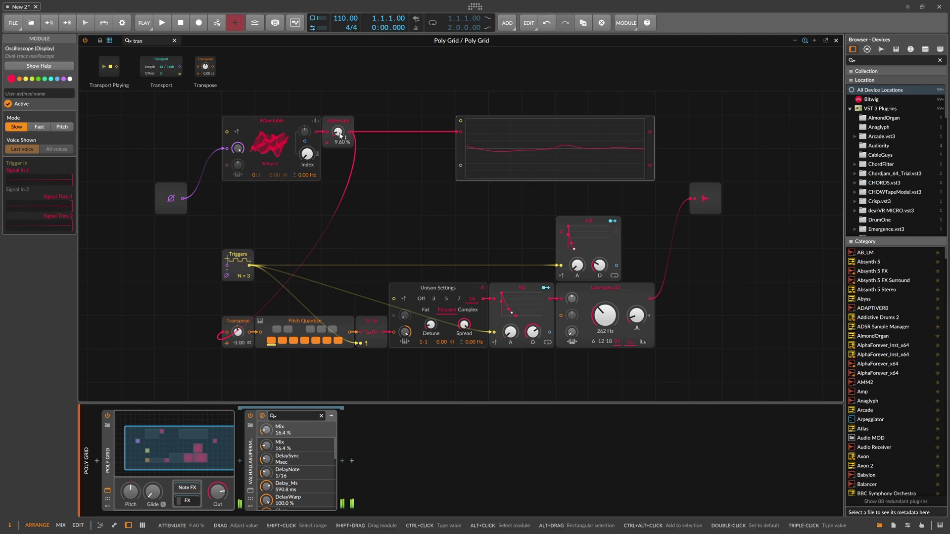
- Duplicate the voice chain of Wavetable, AD envelope and Low-pass LD filter directly below the original
scroll(421, 212, "down", 3)
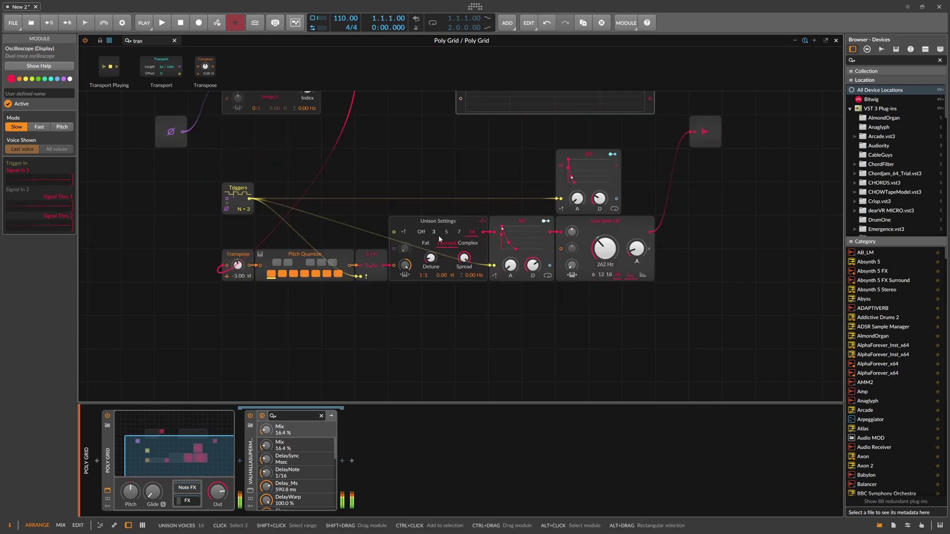
left_click(413, 220)
left_click_drag(632, 296, 435, 306)
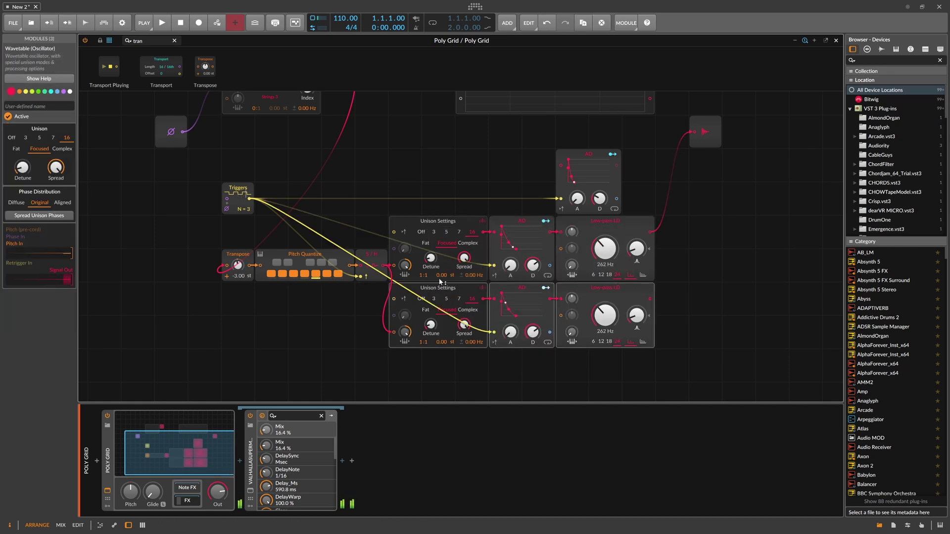
- Duplicate the Sample/Hold module and place the copy in front of the lower Wavetable's pitch input
scroll(430, 272, "down", 2)
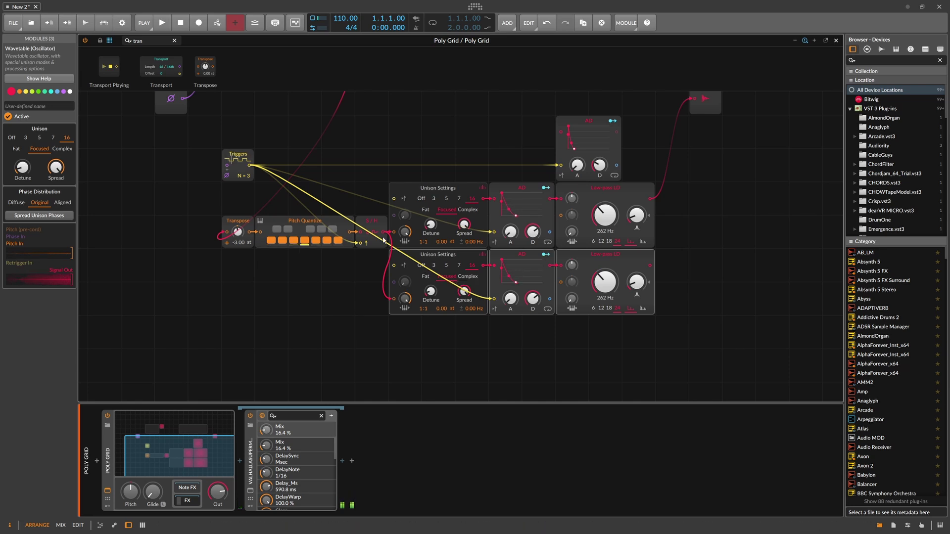
left_click(138, 40)
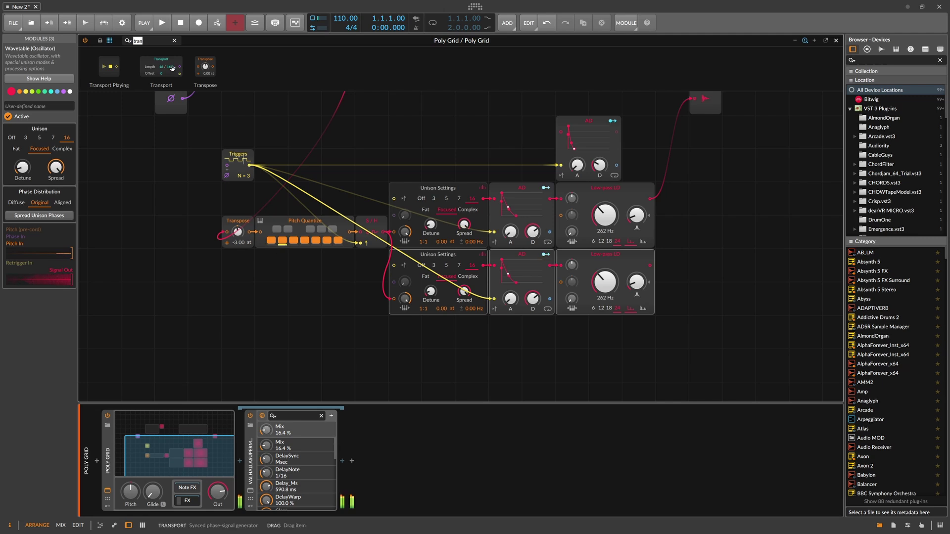
left_click(375, 221)
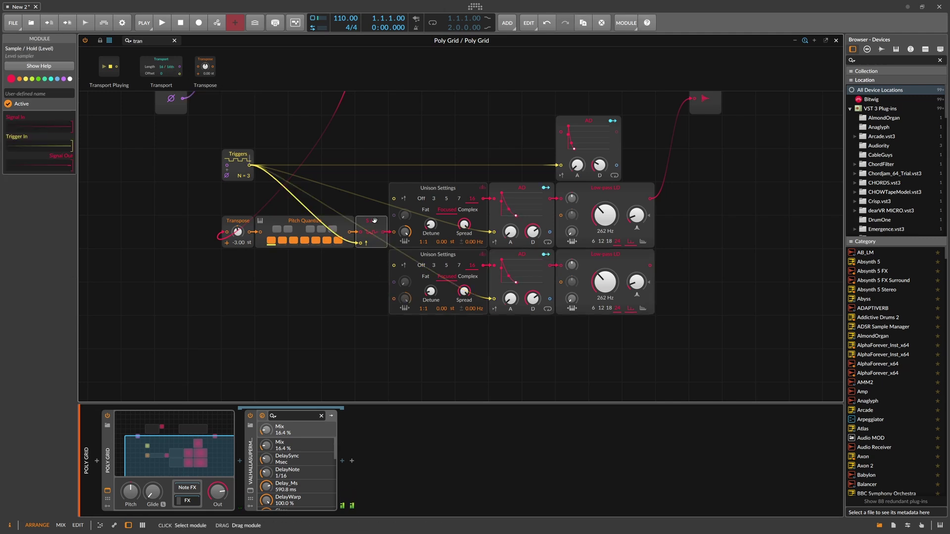
key("ctrl+d")
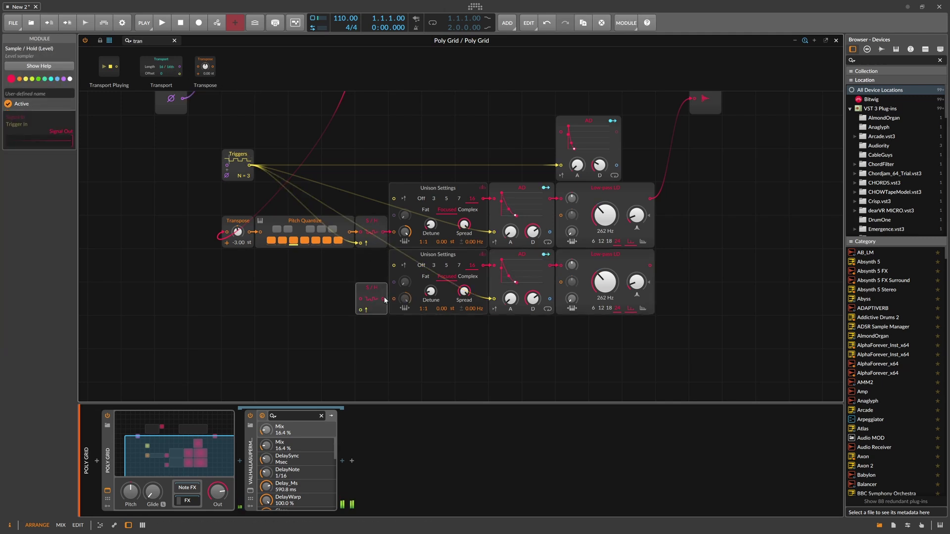
- Insert a Ratio module before the lower Sample/Hold and feed it from the Pitch Quantize output
left_click(157, 41)
key("BackSpace")
key("BackSpace")
key("BackSpace")
key("BackSpace")
type("ra")
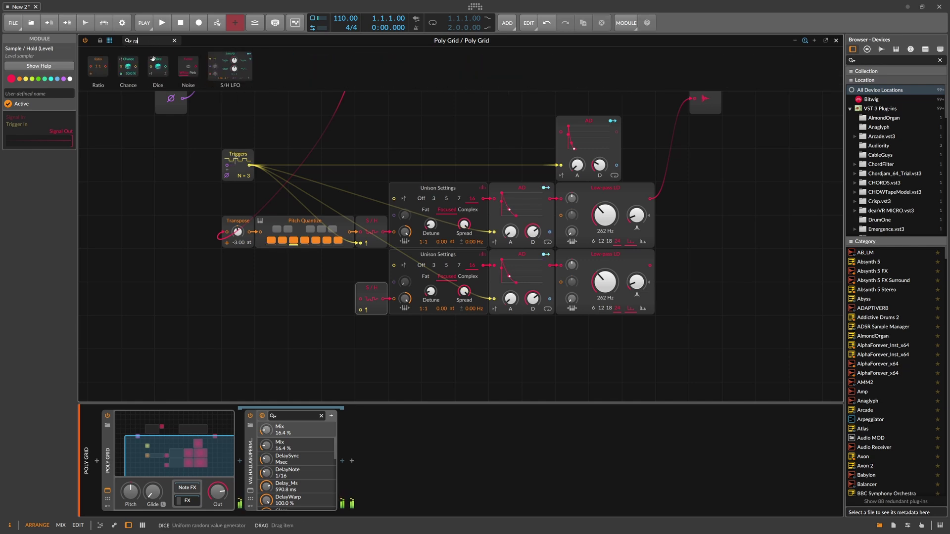
left_click_drag(98, 67, 338, 298)
left_click_drag(351, 264, 327, 298)
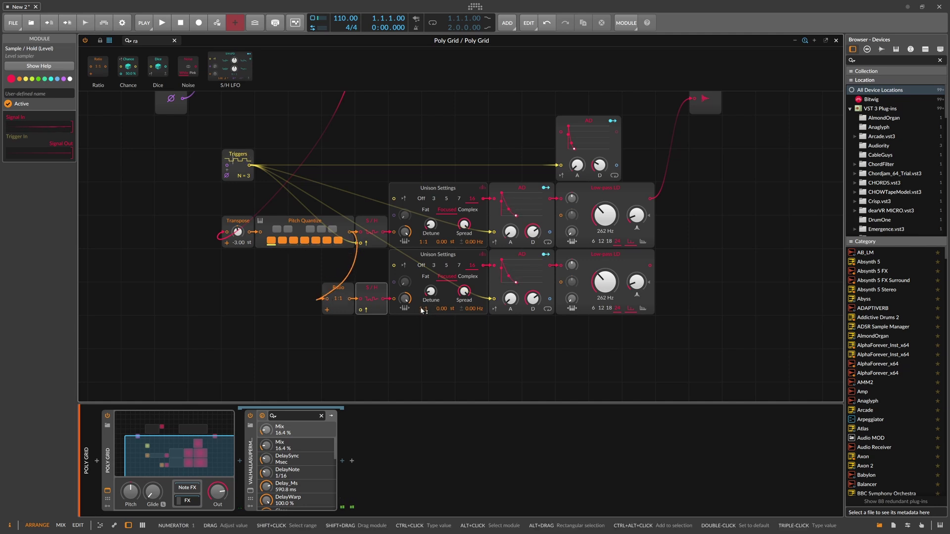
- Turn off the lower Wavetable's unison and duplicate the Triggers module with 5 triggers per cycle to drive the lower Sample/Hold and AD
left_click(421, 265)
left_click(379, 300)
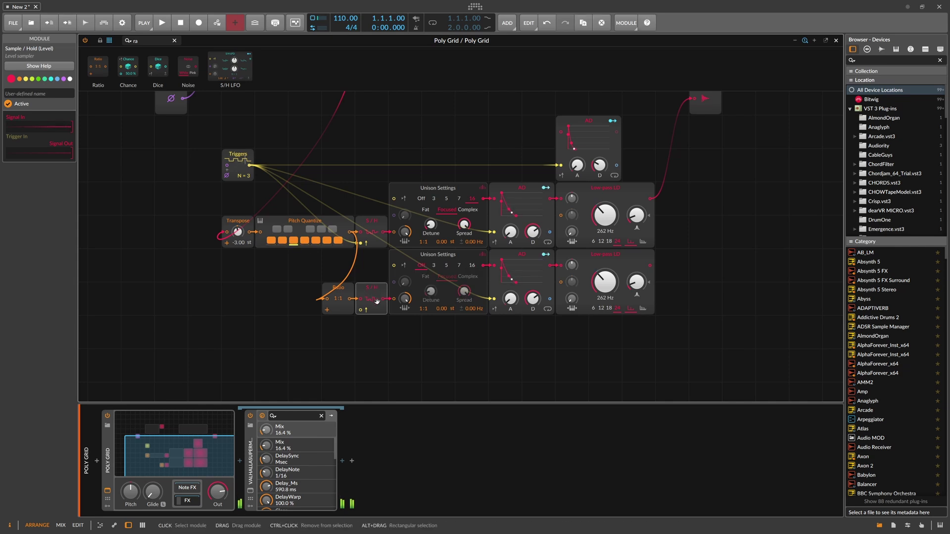
left_click(241, 155)
left_click_drag(240, 154, 359, 310)
scroll(243, 309, "up", 1)
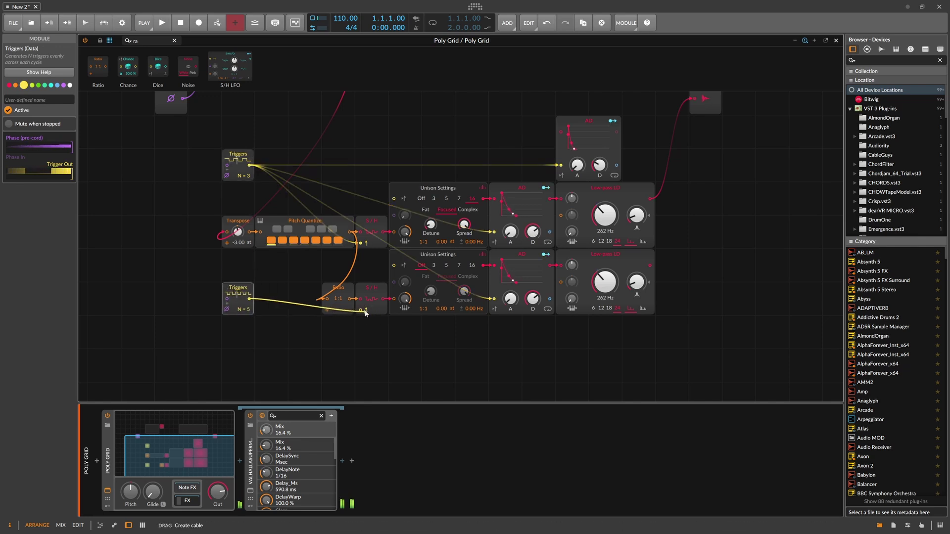
left_click_drag(250, 298, 494, 298)
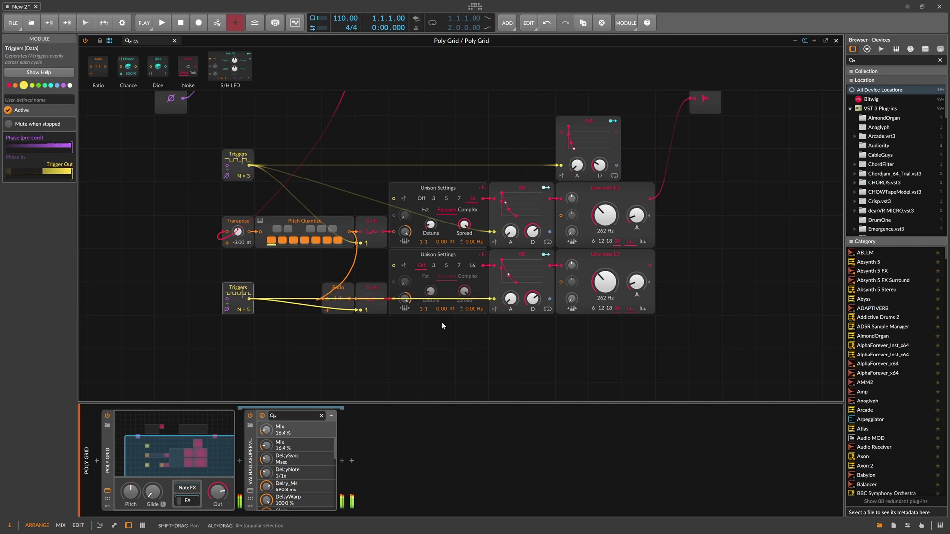
- Insert a Mixer between the upper low-pass filter and the output, with the lower filter feeding its second channel
scroll(572, 284, "up", 3)
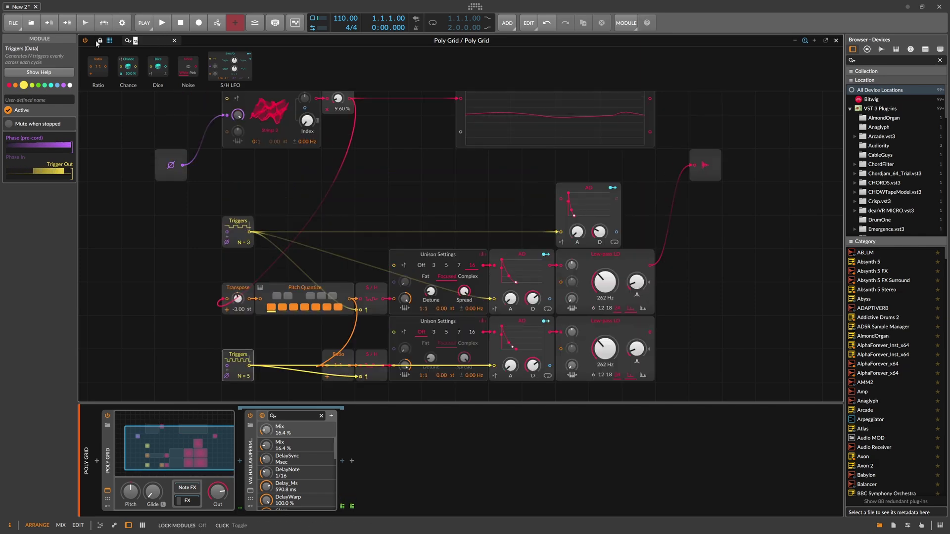
type("mix")
left_click_drag(101, 54, 663, 220)
- Set the upper Wavetable's pitch ratio to 2:1 and try out ratios on the lower Wavetable
scroll(663, 291, "down", 3)
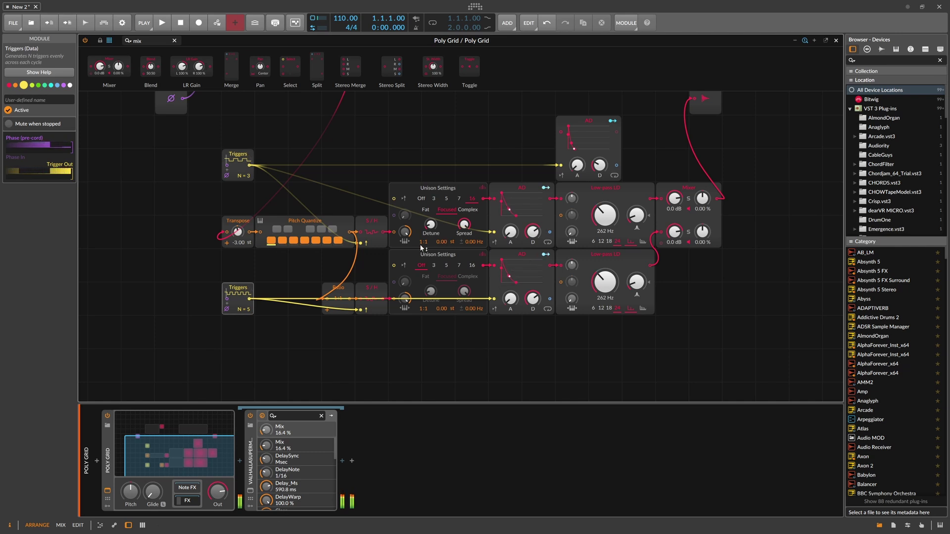
left_click_drag(425, 227, 425, 228)
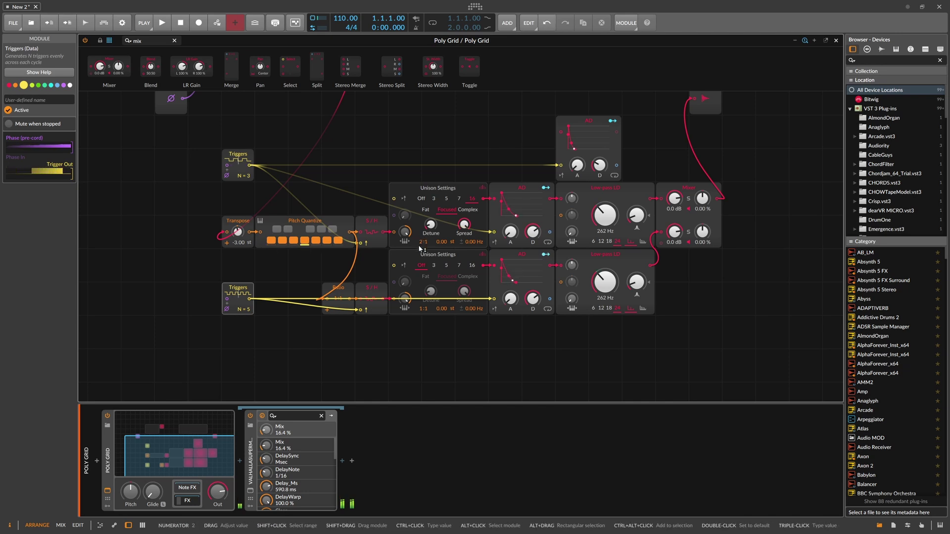
left_click_drag(424, 313, 423, 310)
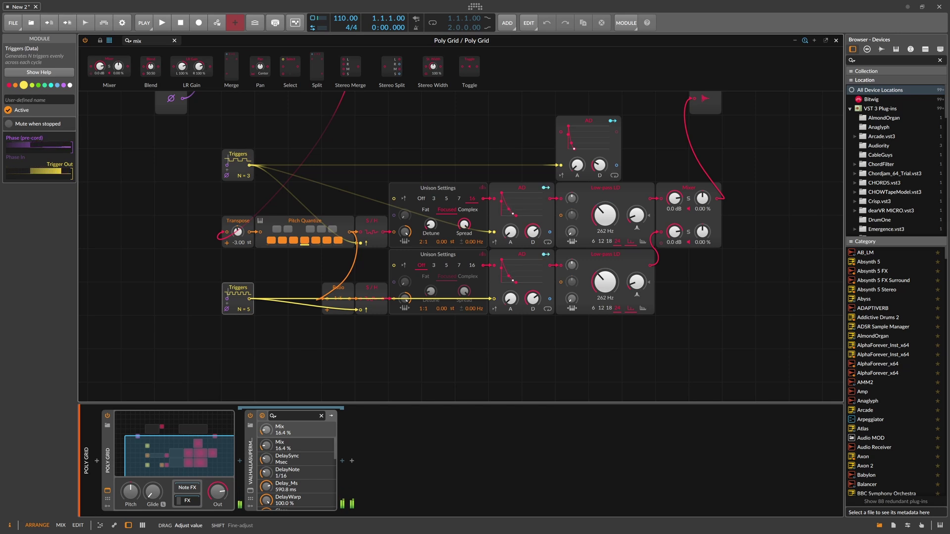
left_click_drag(424, 309, 423, 309)
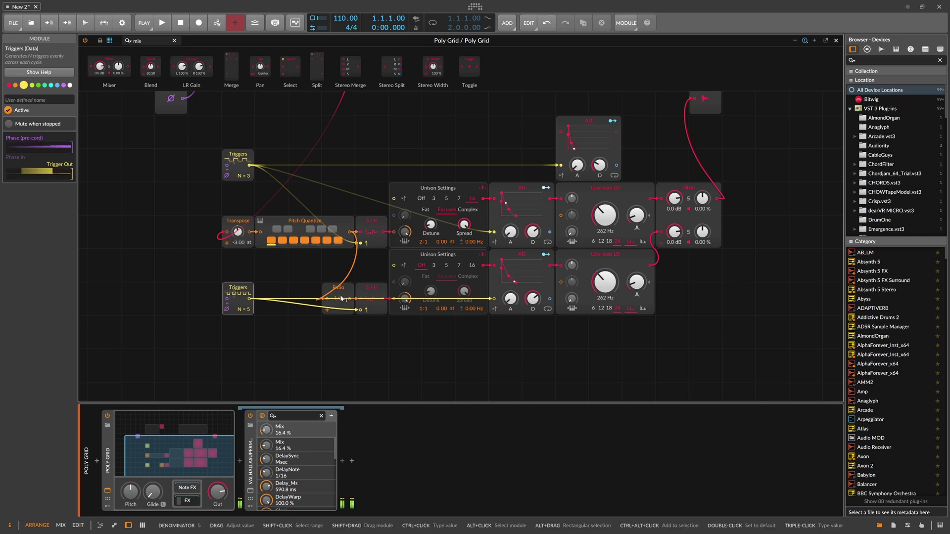
- Move the second Triggers module below the lower voice chain and set the Ratio module to 1:6
left_click_drag(244, 291, 311, 358)
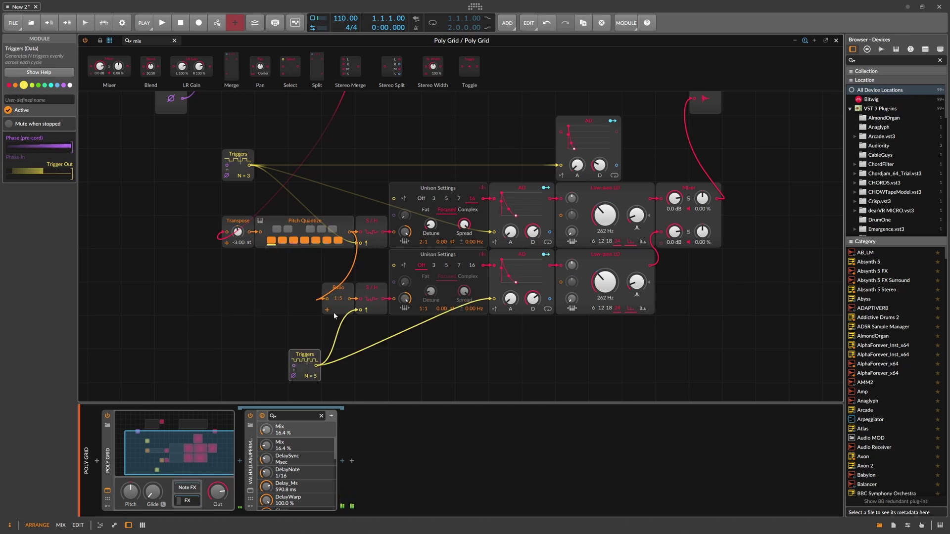
left_click(341, 292)
left_click_drag(338, 299, 339, 295)
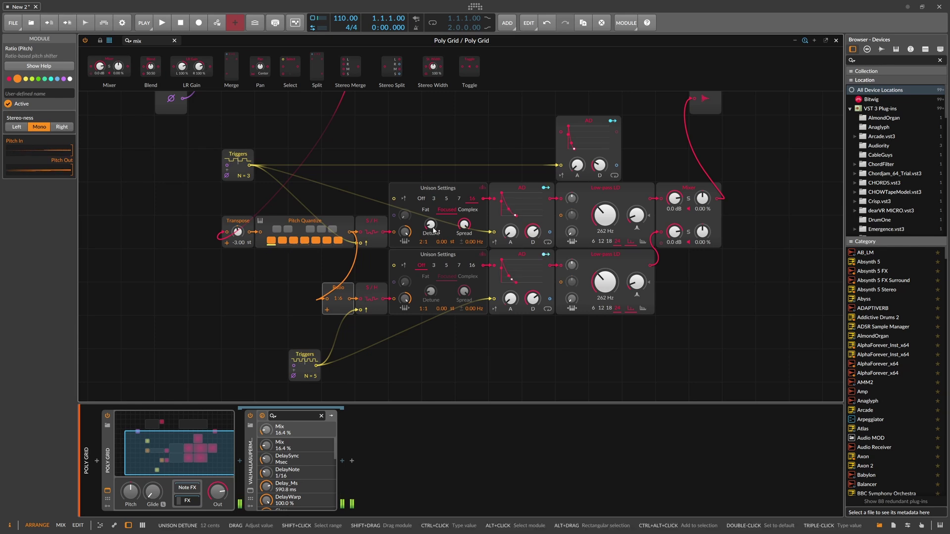
- Try ratios 1:1 and 1:2 on the Ratio module and add a Dice module driven by the five-trigger Triggers module
left_click_drag(342, 300, 342, 300)
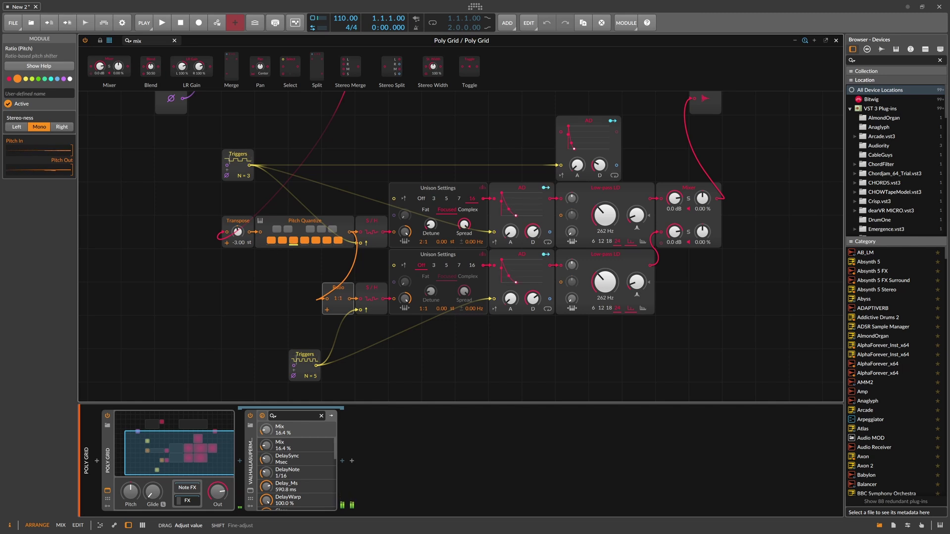
left_click_drag(342, 300, 341, 300)
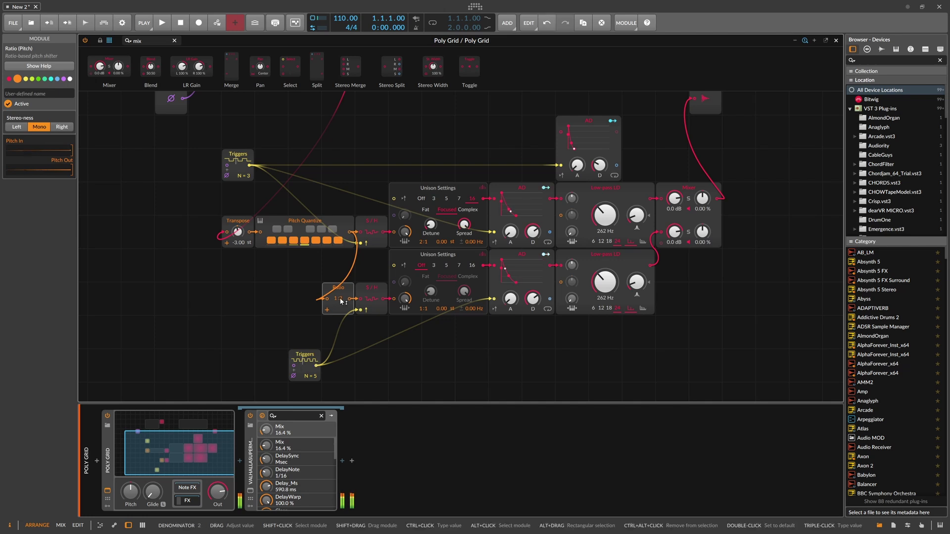
left_click(152, 44)
type("dice")
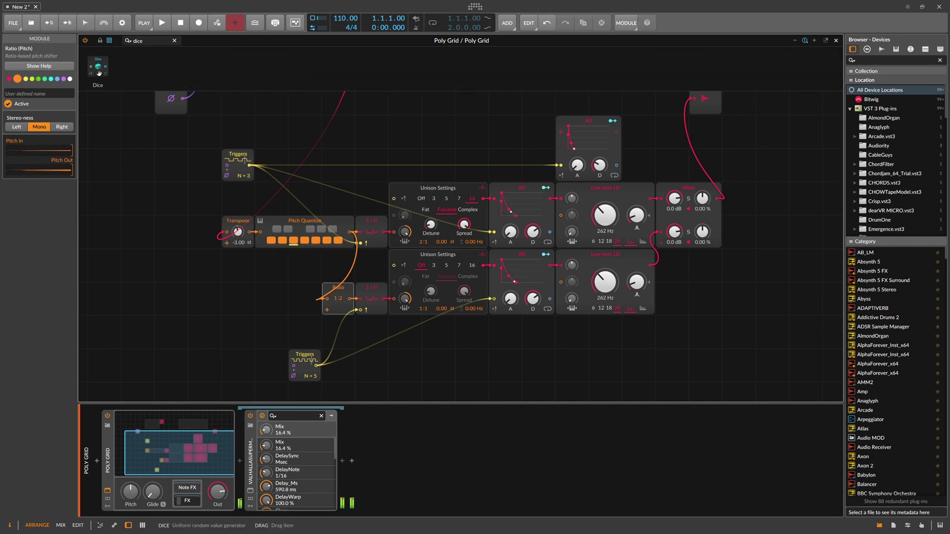
left_click_drag(98, 73, 360, 365)
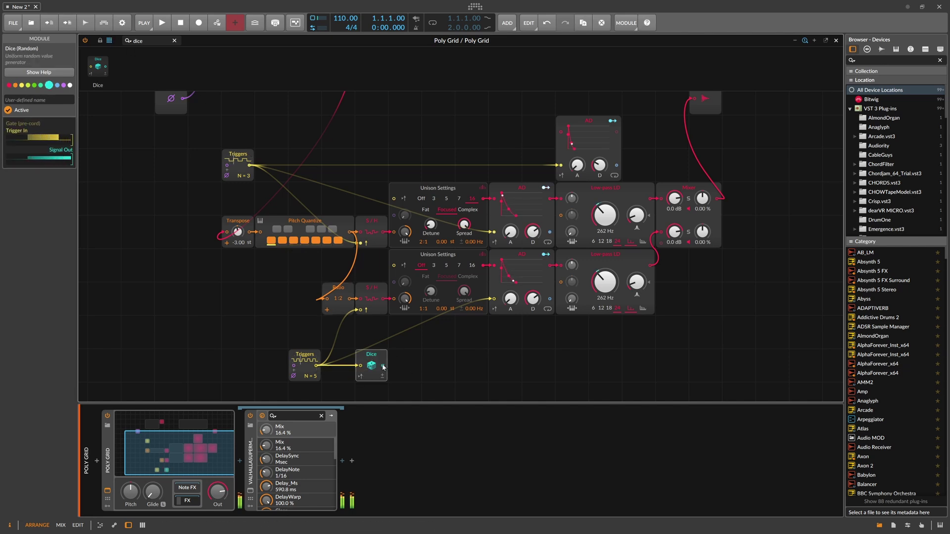
- Attach a Modulator Out to the Dice and use it to modulate the Ratio module's denominator by +5
double_click(146, 43)
type("mod")
left_click_drag(160, 66, 366, 311)
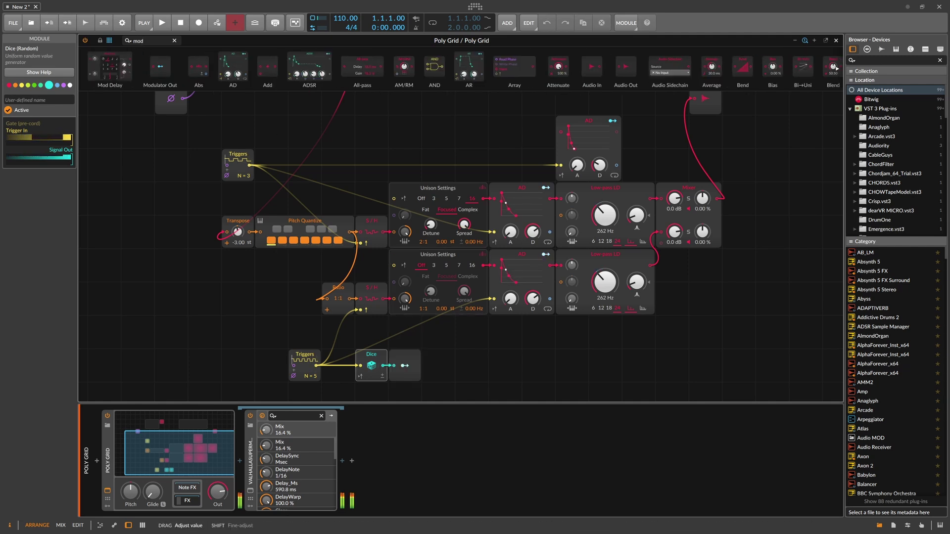
left_click(405, 365)
mouse_move(340, 298)
left_mouse_down()
mouse_move(340, 284)
mouse_move(340, 301)
left_mouse_up()
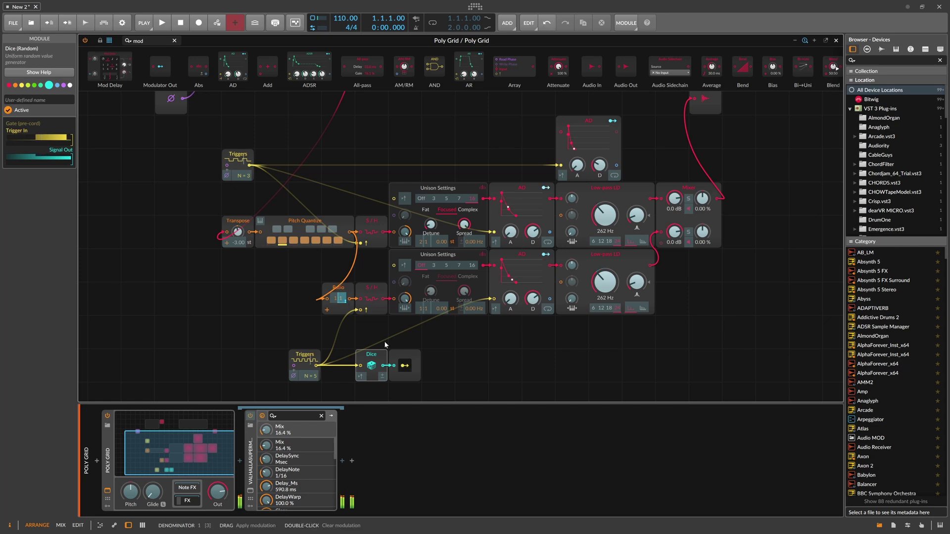
left_click(373, 327)
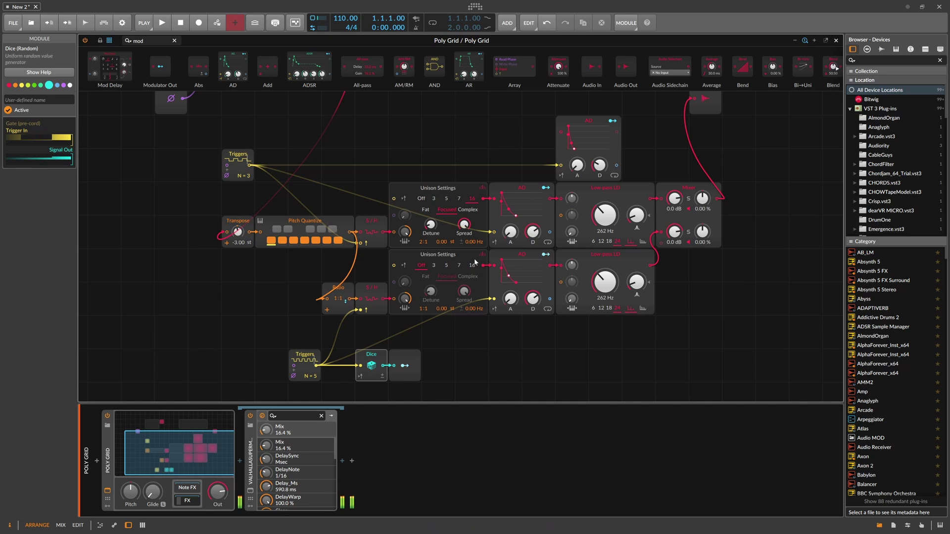
- Adjust the table index of the lower voice's Wavetable and of the phase-driven Wavetable that feeds the scope
left_click_drag(474, 287, 474, 269)
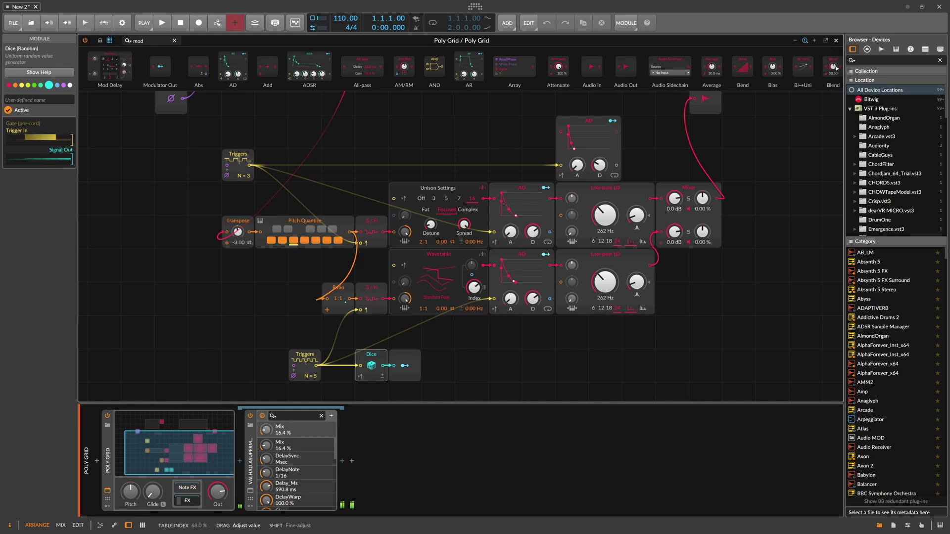
left_click_drag(474, 261, 474, 268)
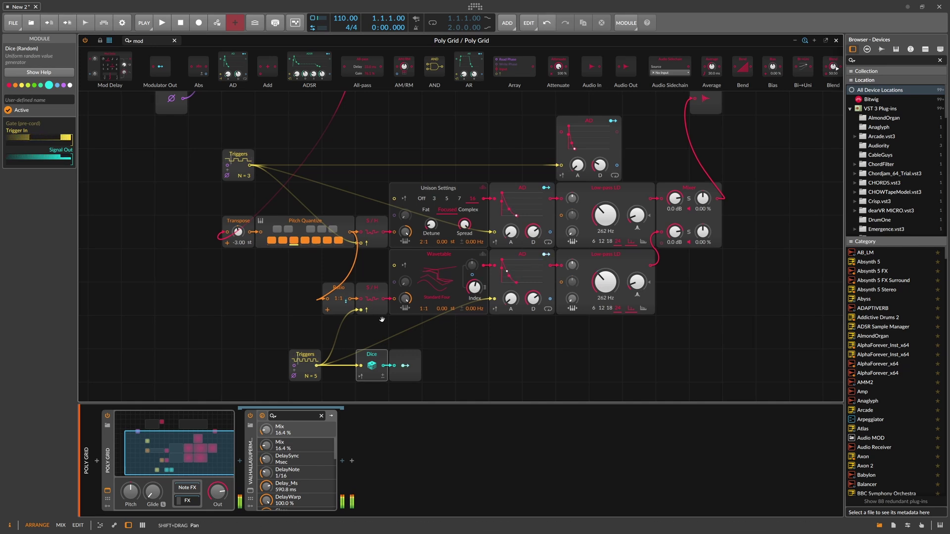
left_click_drag(380, 320, 441, 274)
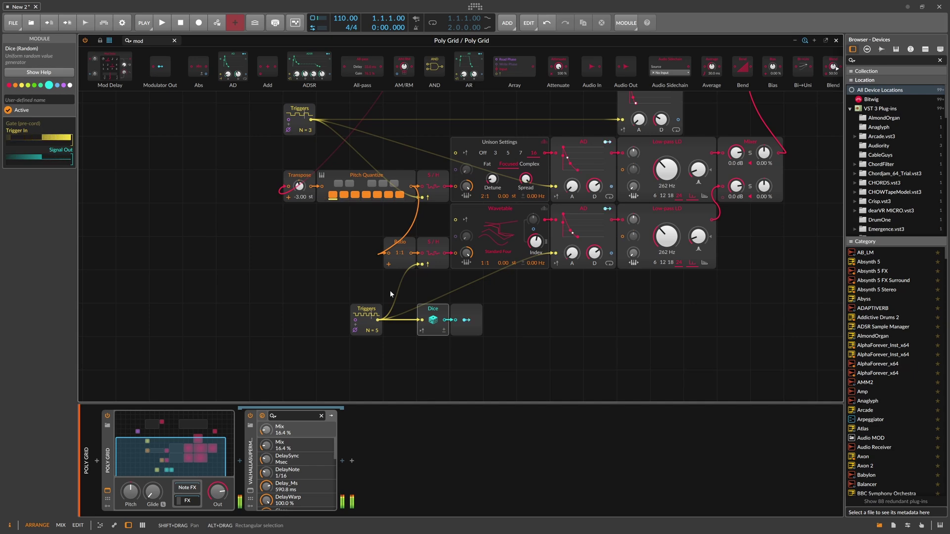
scroll(390, 289, "up", 5)
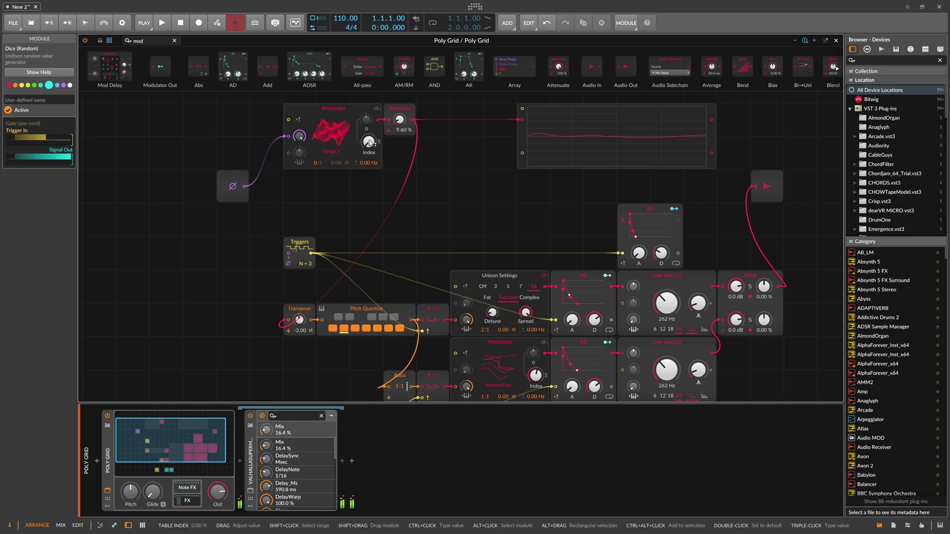
mouse_move(369, 142)
left_mouse_down()
mouse_move(368, 124)
mouse_move(368, 140)
left_mouse_up()
scroll(431, 148, "down", 4)
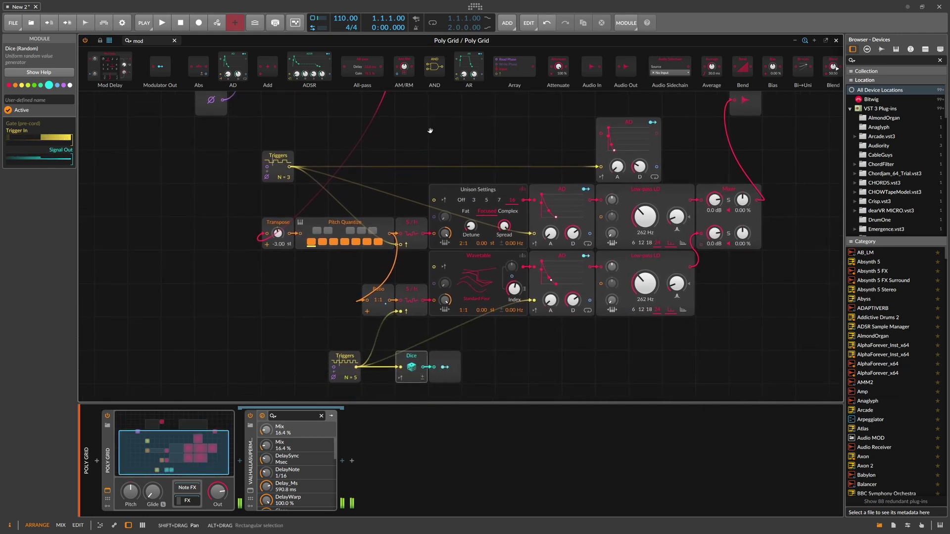
- Remove the upper filter AD's modulation from the lower filter's cutoff and move the three-trigger Triggers module directly above Transpose
scroll(426, 130, "down", 2)
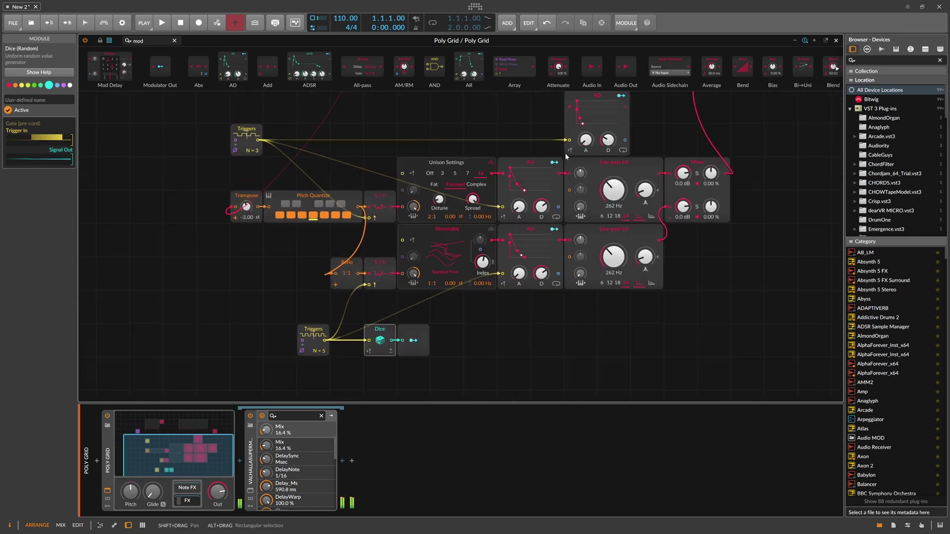
scroll(544, 158, "up", 2)
left_click(622, 132)
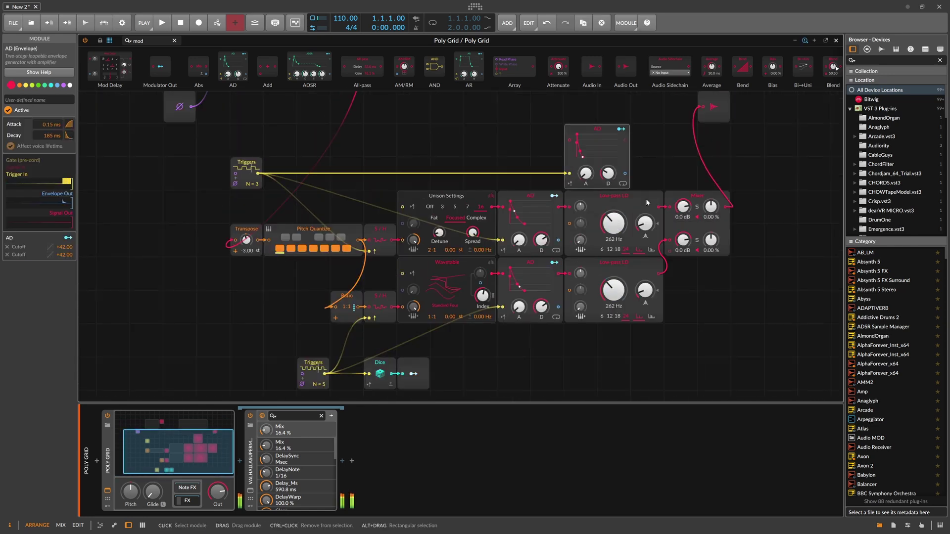
left_click(621, 130)
double_click(619, 284)
left_click(620, 130)
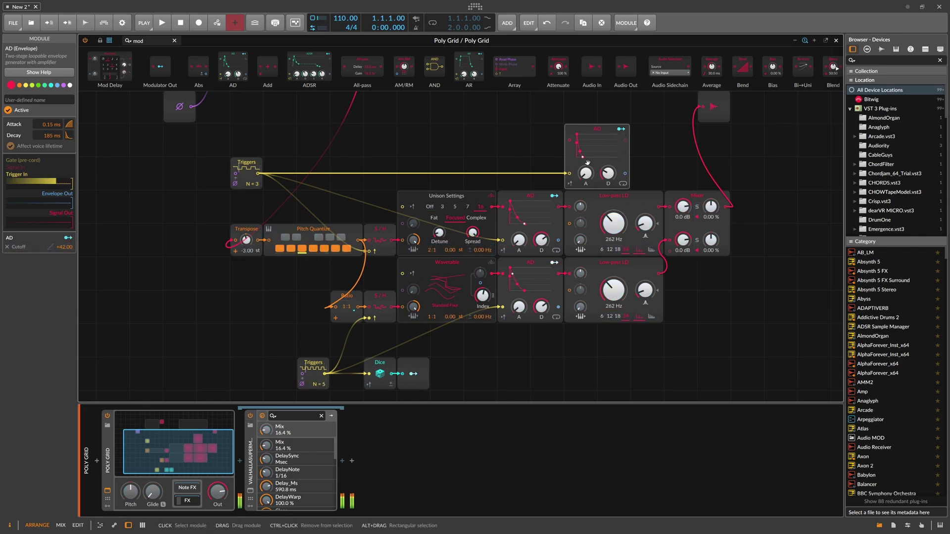
left_click_drag(254, 165, 254, 199)
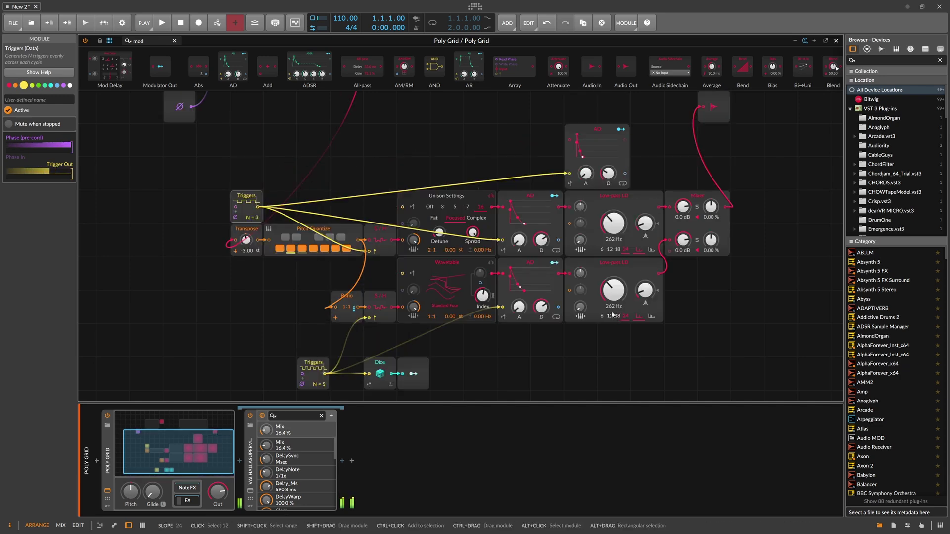
- Duplicate the filter AD below the lower low-pass filter, trigger it from the lower Triggers module, and move that Triggers module clear of the Dice
left_click(607, 132)
key("ctrl+c")
left_click(585, 334)
key("ctrl+v")
left_click_drag(622, 329, 614, 288)
left_click_drag(324, 374, 548, 367)
left_click_drag(323, 364, 256, 365)
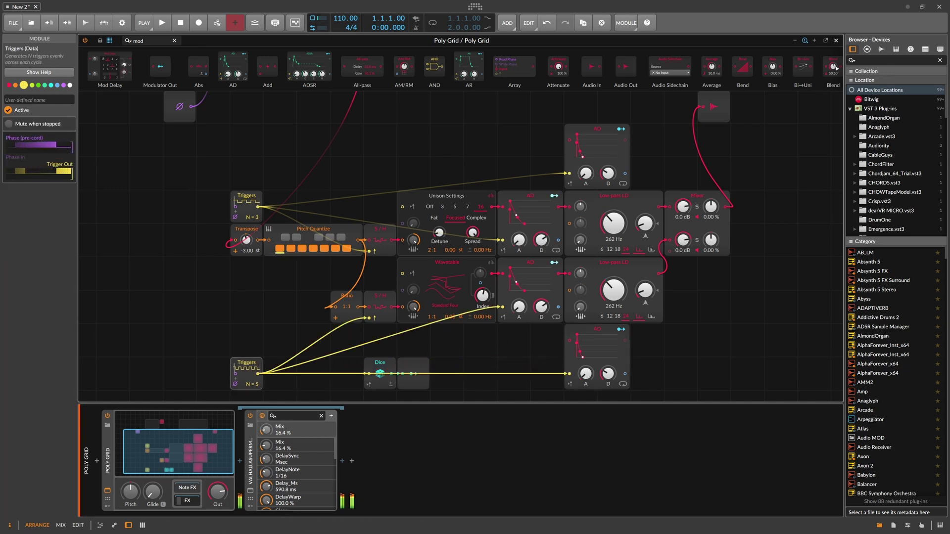
- Set the duplicated AD's decay to 50.7 ms and let it modulate the lower filter's cutoff by +23.60
mouse_move(608, 372)
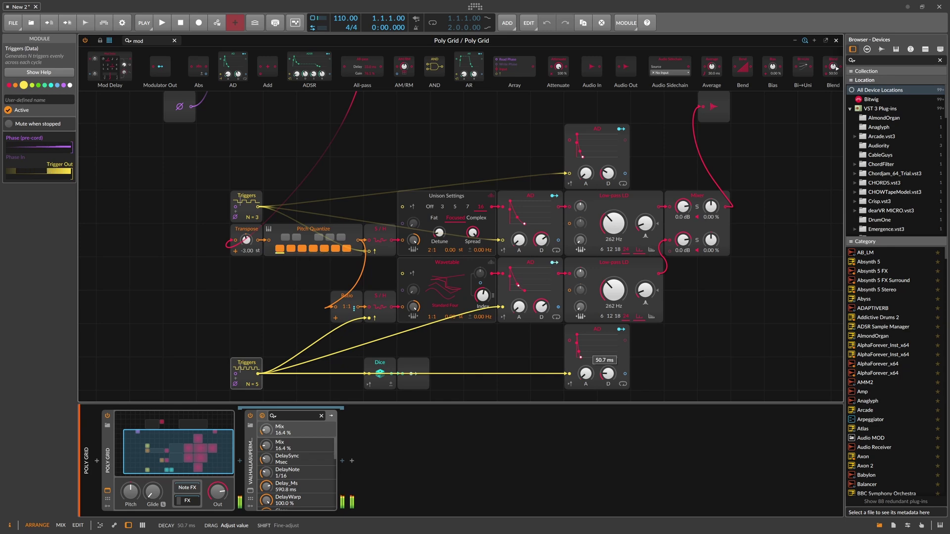
left_click(619, 331)
left_click_drag(614, 290, 613, 280)
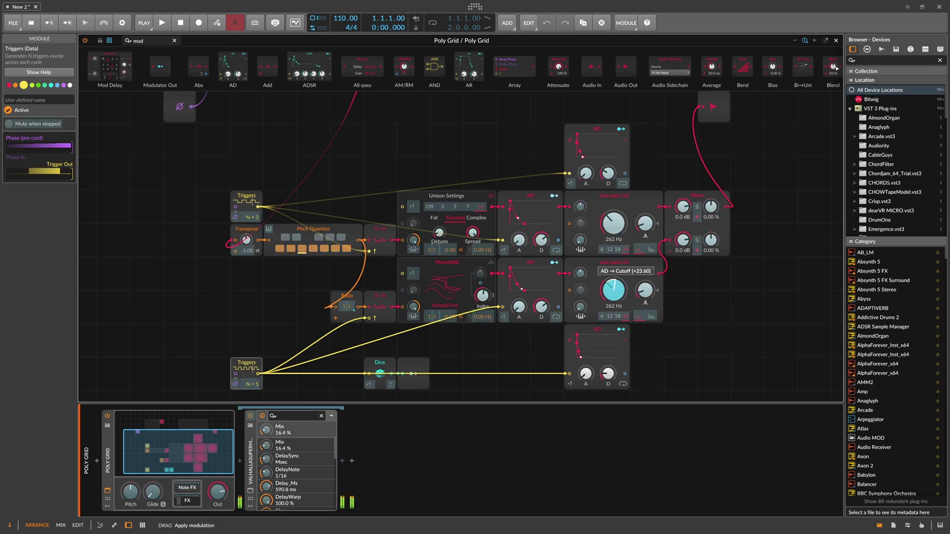
left_click(620, 329)
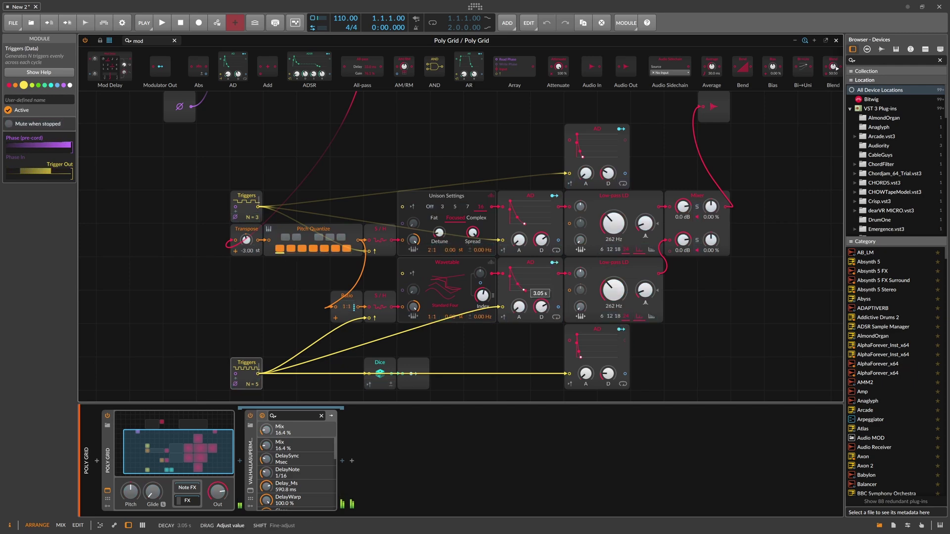
- Adjust the envelope decay of the lower voice's AD and the table index of the lower Wavetable
left_click_drag(518, 286, 528, 273)
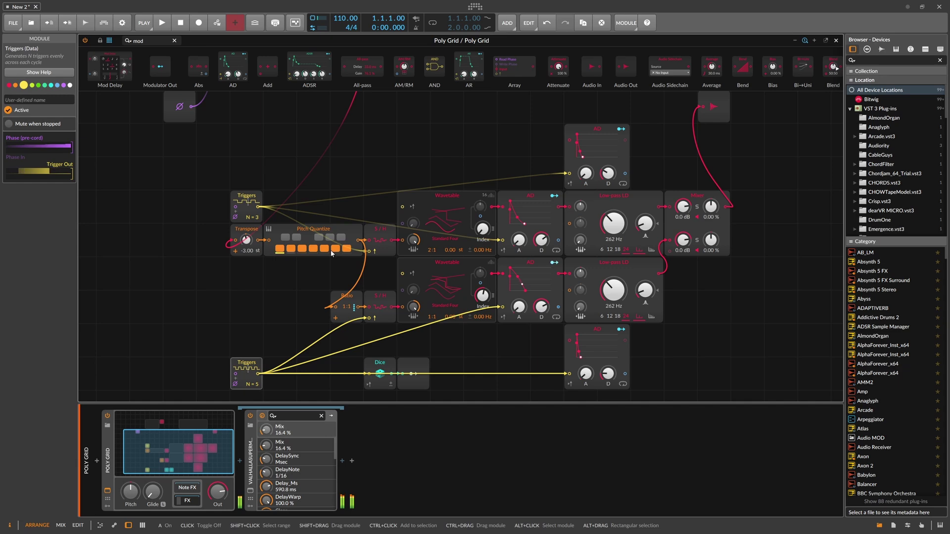
scroll(331, 250, "down", 2)
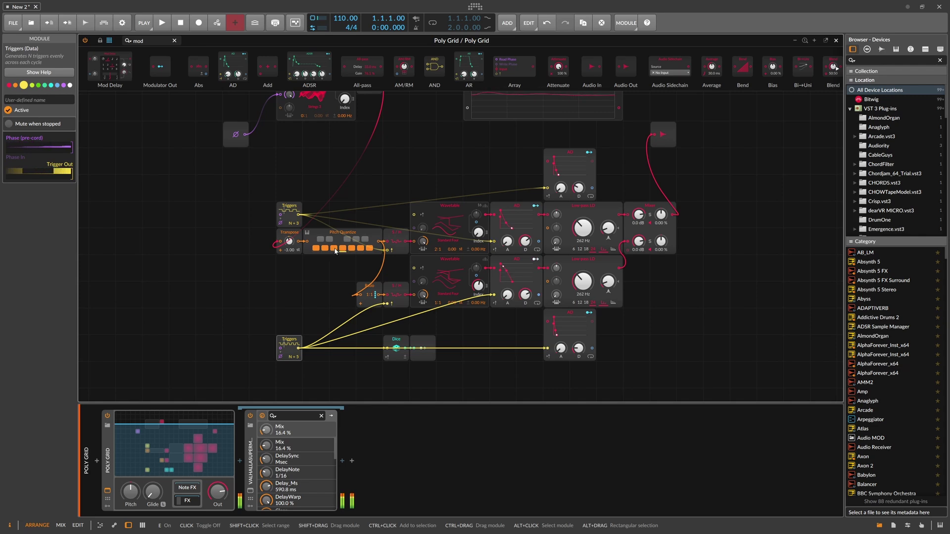
left_click(449, 205)
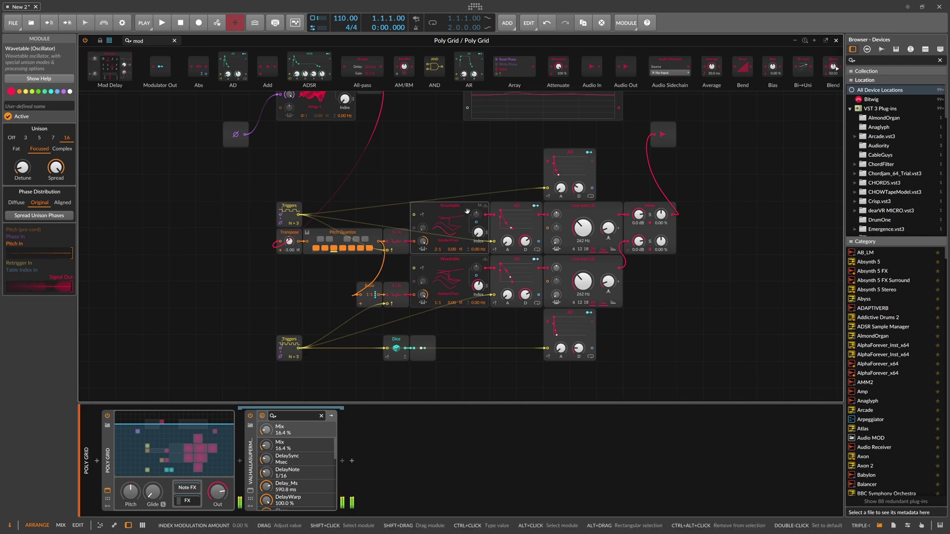
left_click(375, 288)
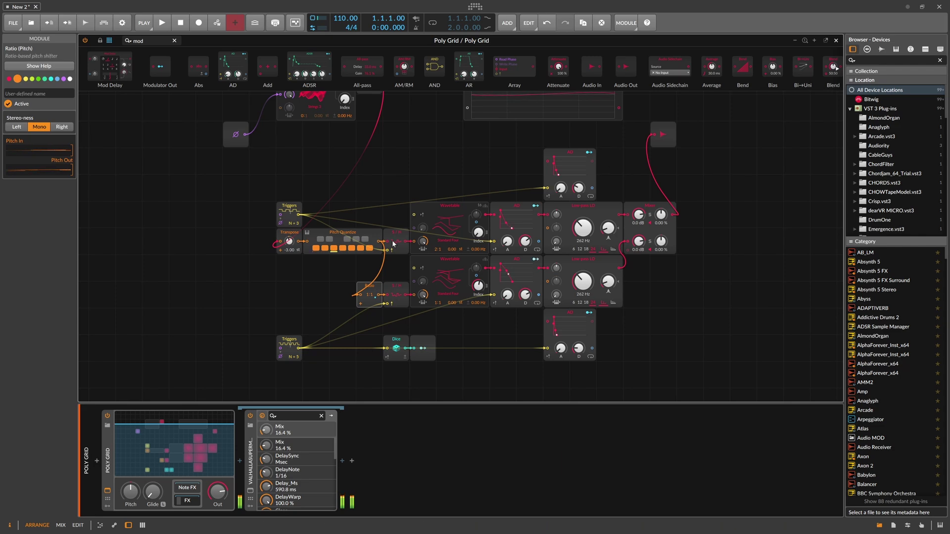
left_click_drag(325, 270, 664, 363)
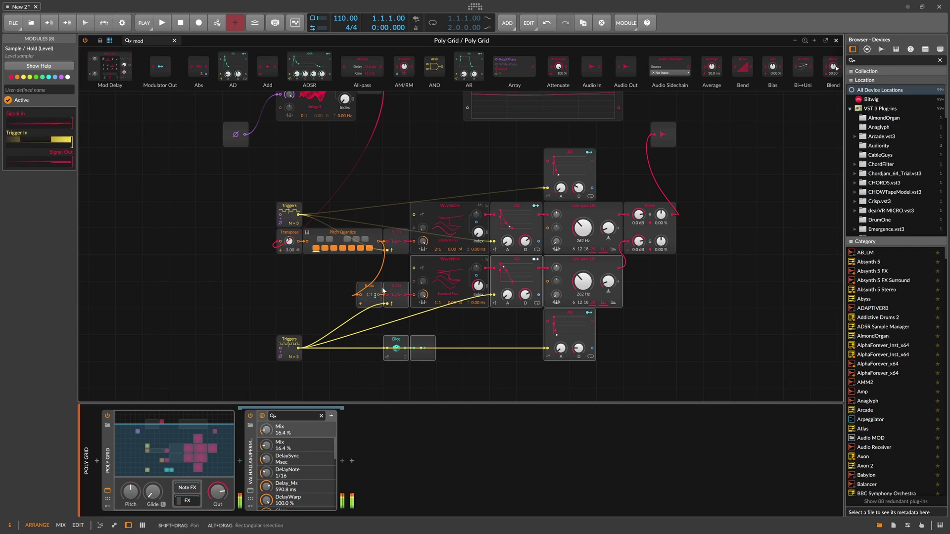
left_click_drag(478, 291, 478, 316)
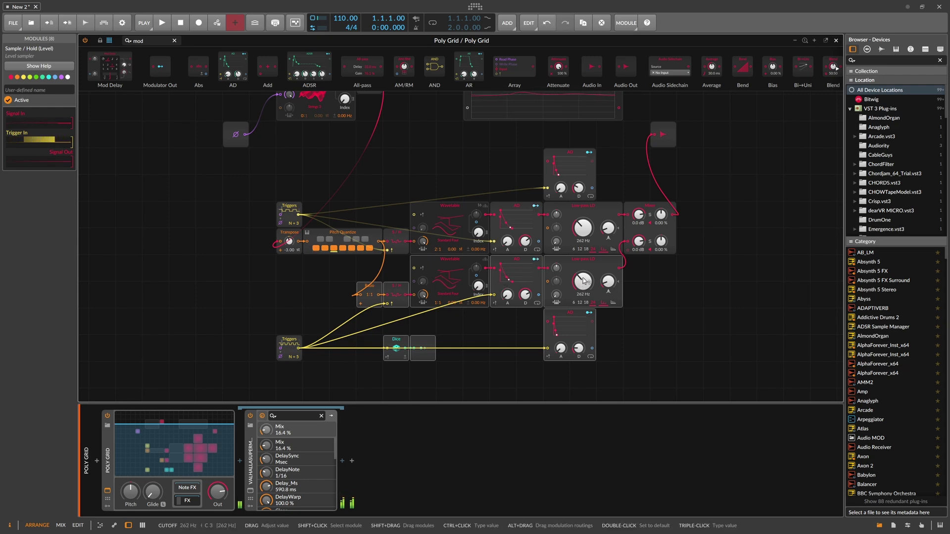
- Line up the Audio Out with the Mixer, shift the filters and Mixer over, and place the upper filter AD beside the upper voice AD
left_click_drag(663, 134, 769, 214)
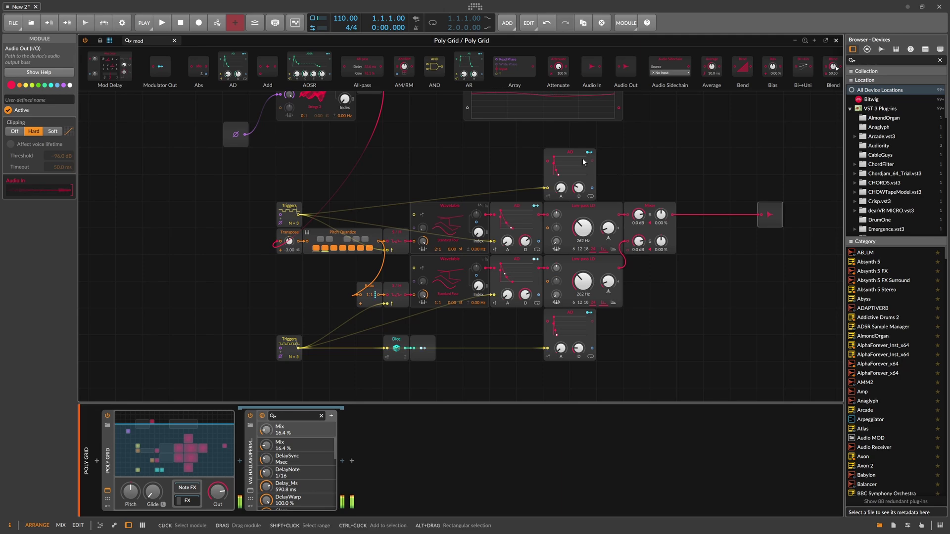
left_click(397, 211)
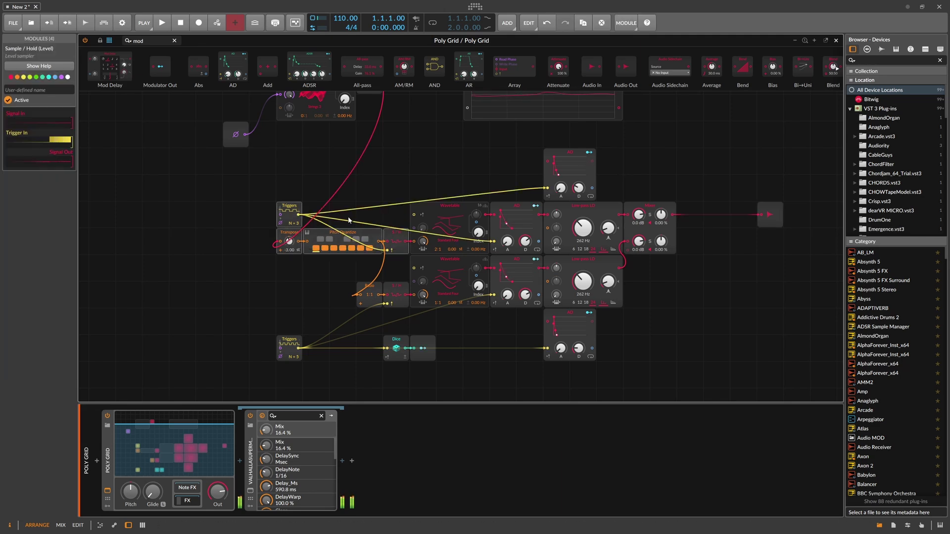
left_click_drag(705, 307, 668, 206)
left_click_drag(561, 160, 562, 214)
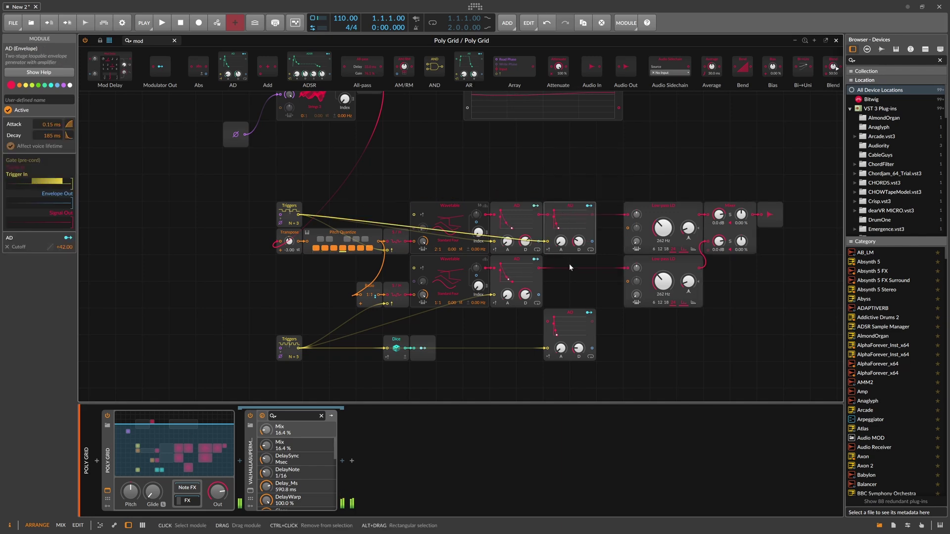
- Place the lower filter AD beside the lower voice AD and close the gap to the filters, Mixer and Audio Out
left_click_drag(569, 321, 569, 269)
left_click(760, 291)
left_click_drag(760, 291, 636, 206)
left_click(636, 188)
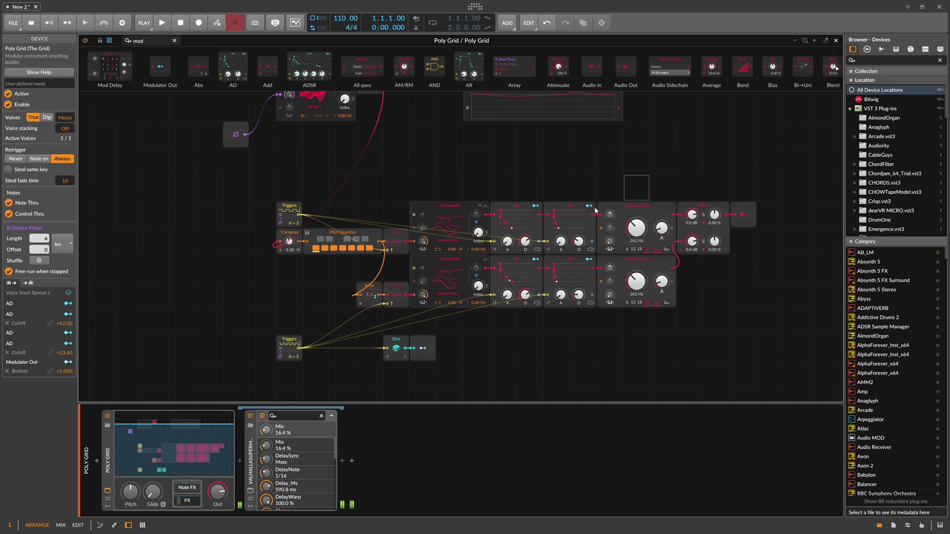
left_click(572, 209)
left_click(556, 188)
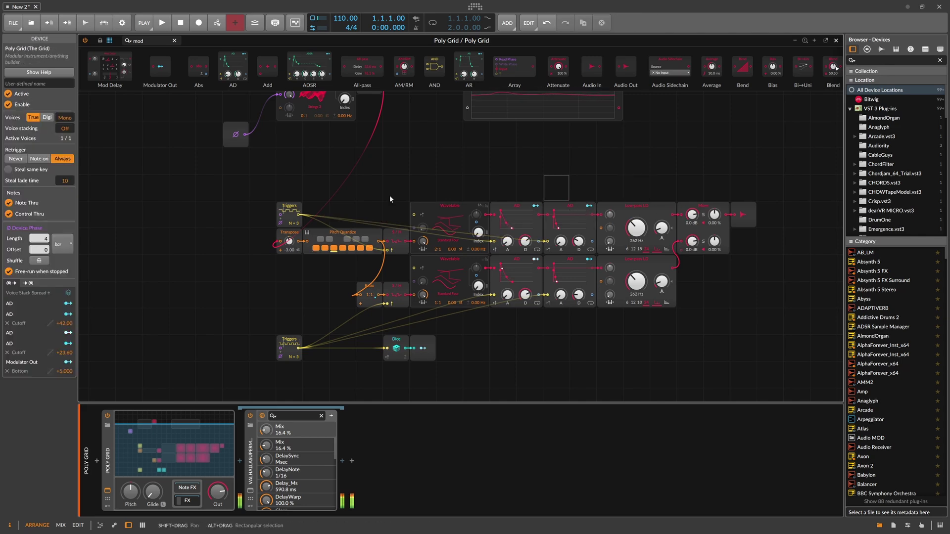
- Move the three-trigger Triggers above the upper Sample/Hold, and the five-trigger Triggers, Dice and Modulator Out above the Ratio and lower Sample/Hold
left_click_drag(289, 207, 396, 207)
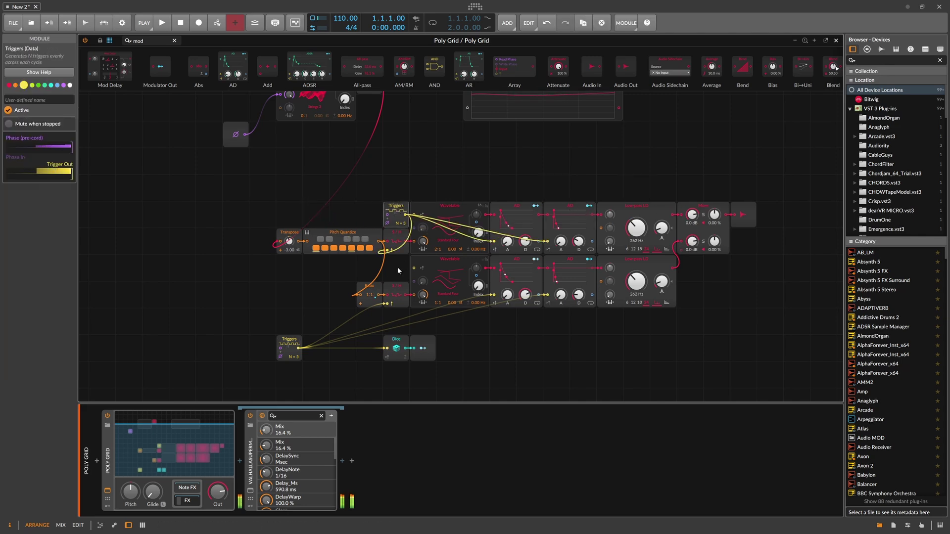
left_click(290, 331)
left_click_drag(465, 344, 324, 339)
left_click_drag(280, 360, 359, 366)
left_click_drag(305, 349, 359, 268)
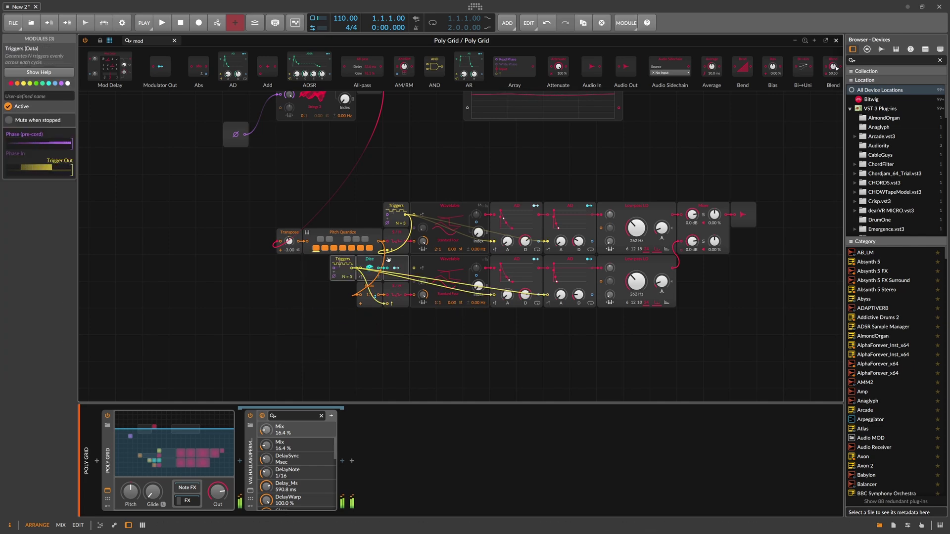
- Move the Phase In module up and outward, level with the modulating Wavetable it feeds
left_click(482, 336)
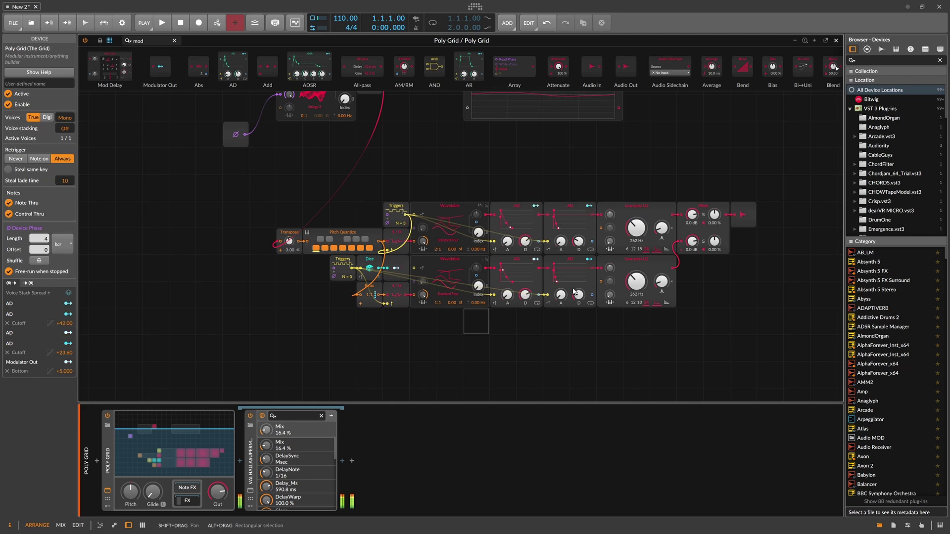
mouse_move(525, 294)
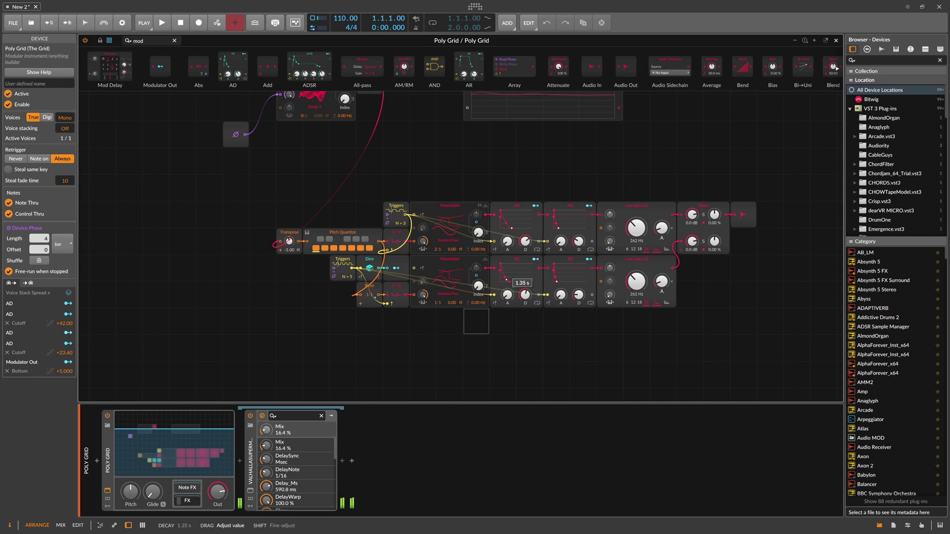
scroll(354, 154, "up", 3)
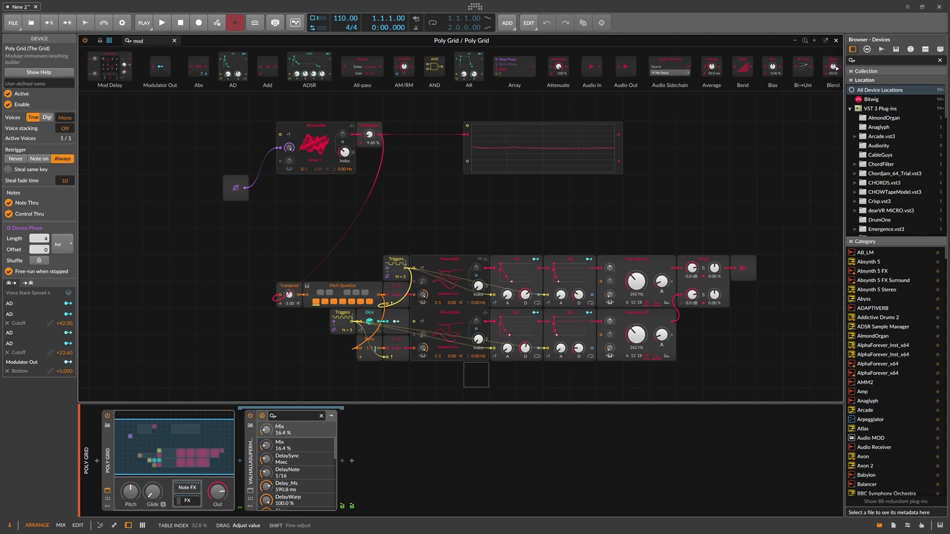
left_click_drag(235, 188, 209, 161)
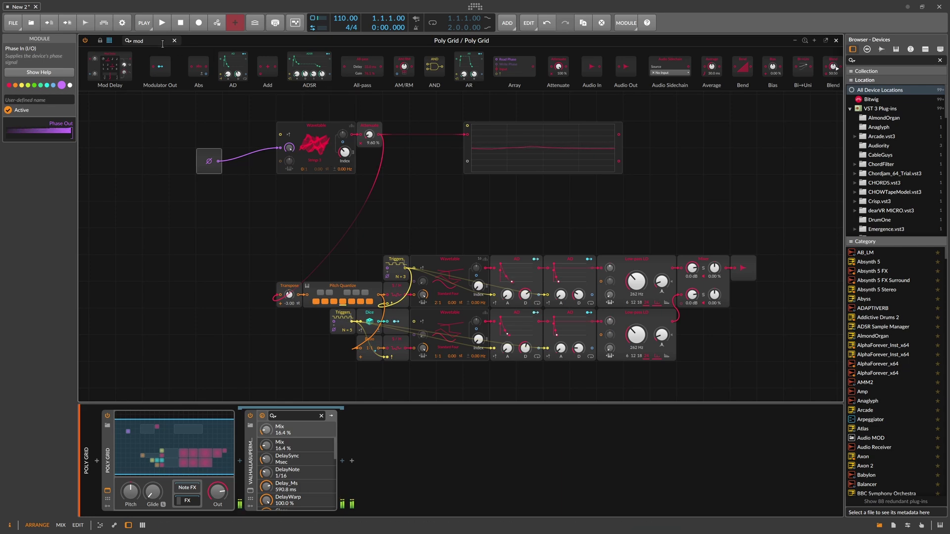
- Insert a Long Delay below the Mixer and patch it from the Mixer output into the upper voice Wavetable's phase input
left_click(134, 40)
type("delay")
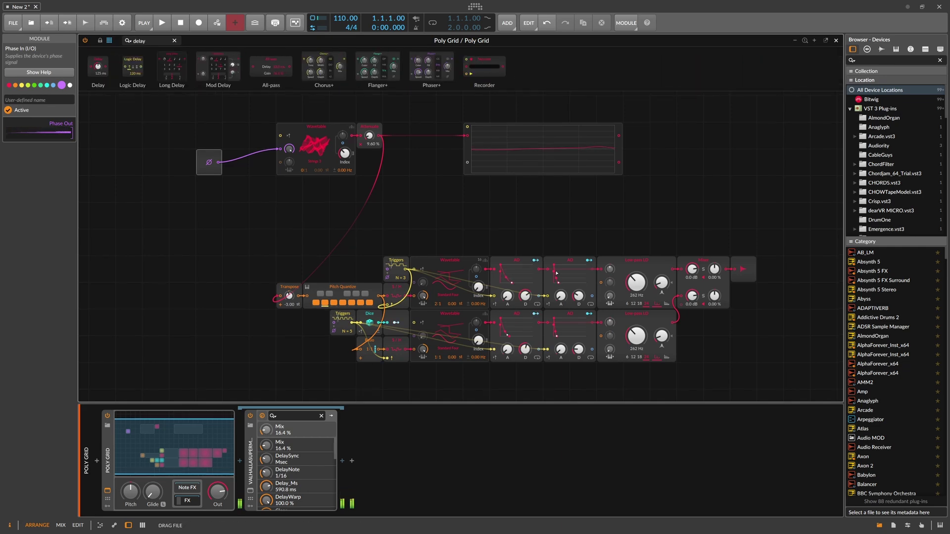
left_click_drag(556, 272, 704, 336)
left_click_drag(727, 270, 676, 322)
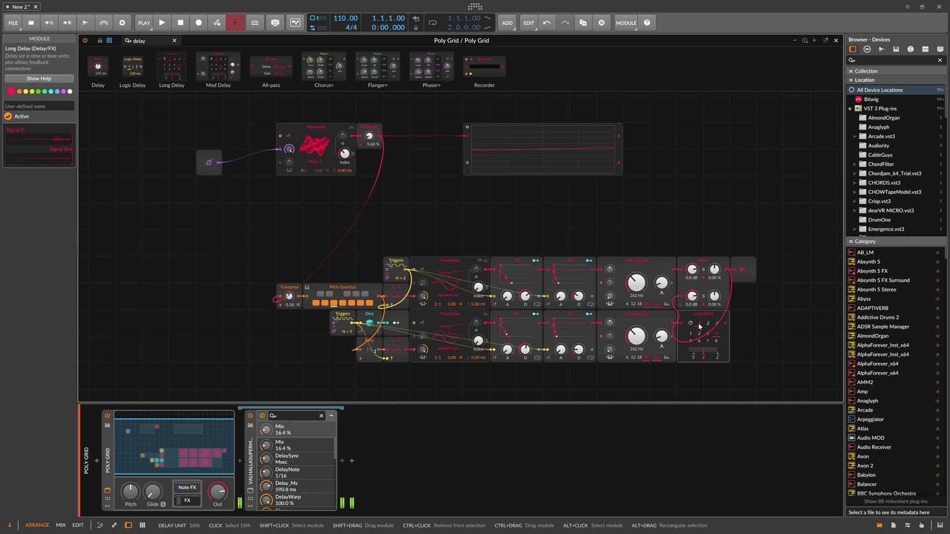
left_click_drag(725, 326, 410, 283)
left_click(411, 283)
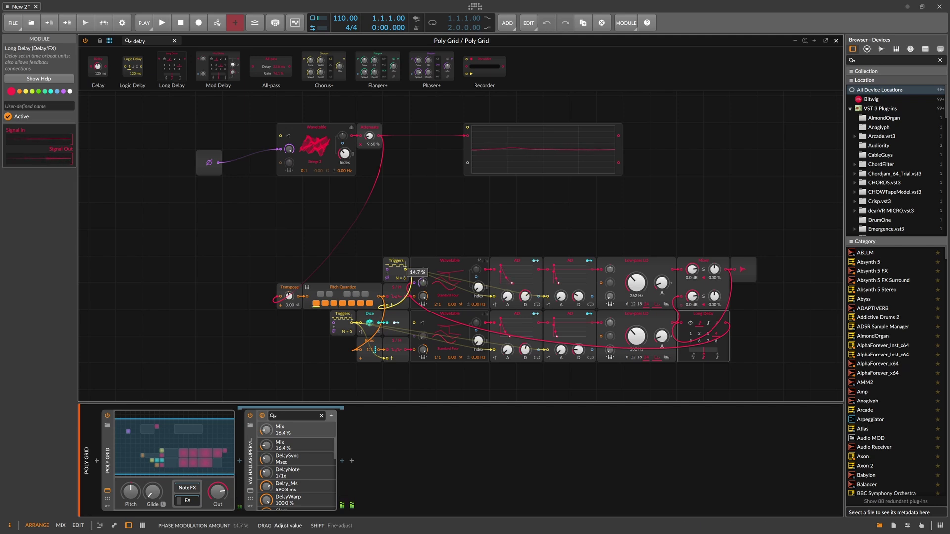
- Adjust the decay of the upper filter AD and the phase modulation amount of the upper voice Wavetable
left_click_drag(578, 296, 578, 291)
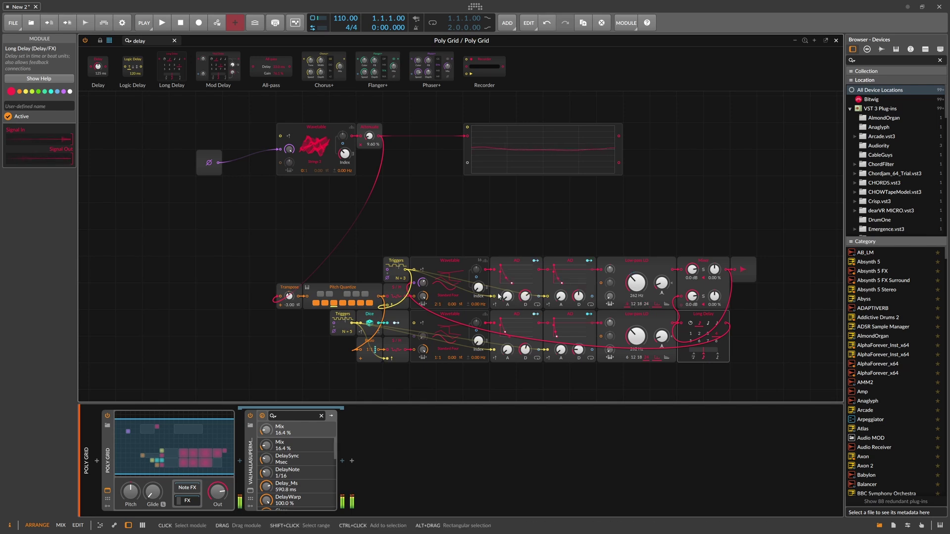
left_click_drag(427, 286, 426, 289)
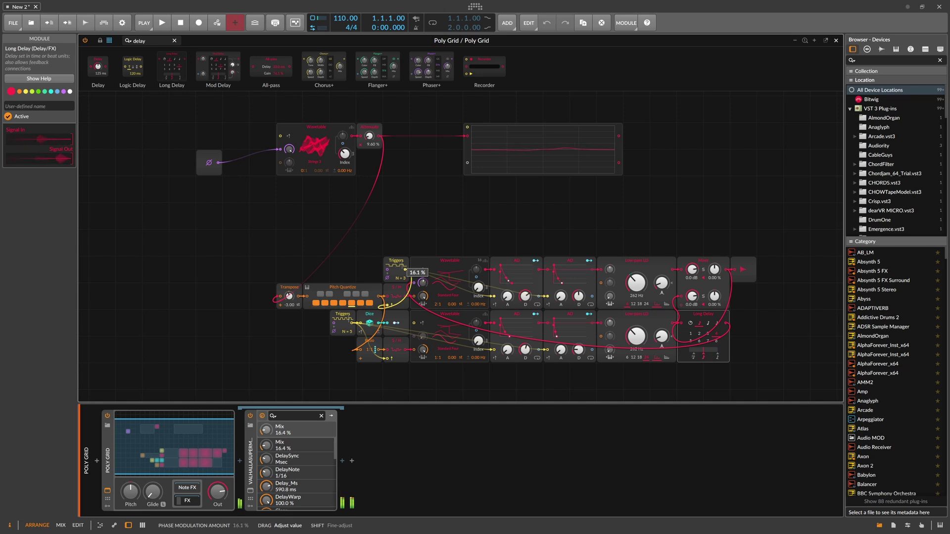
left_click_drag(422, 282, 421, 288)
left_click_drag(422, 288, 422, 292)
- Raise the Attenuate module to 29.2 % and fine-tune the upper voice Wavetable's phase modulation amount
left_click_drag(369, 136, 369, 130)
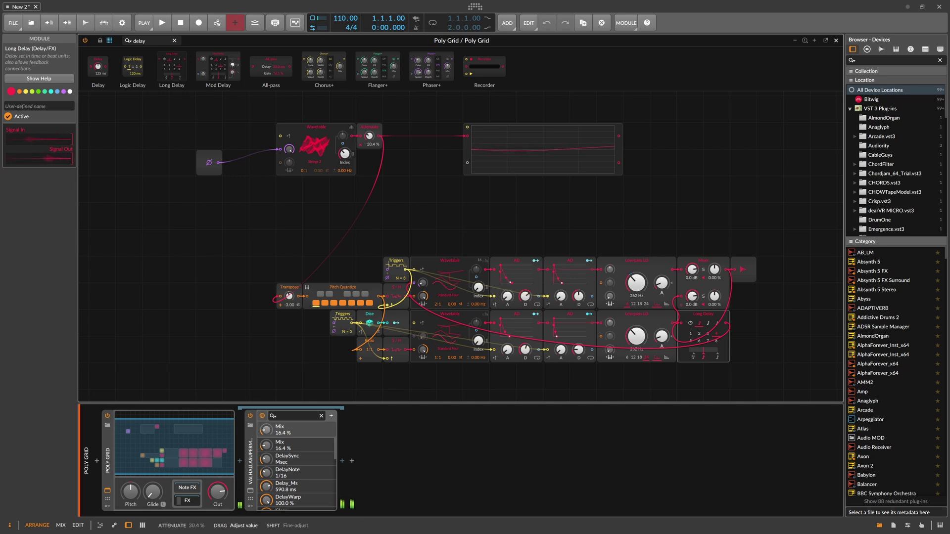
left_click_drag(369, 136, 369, 138)
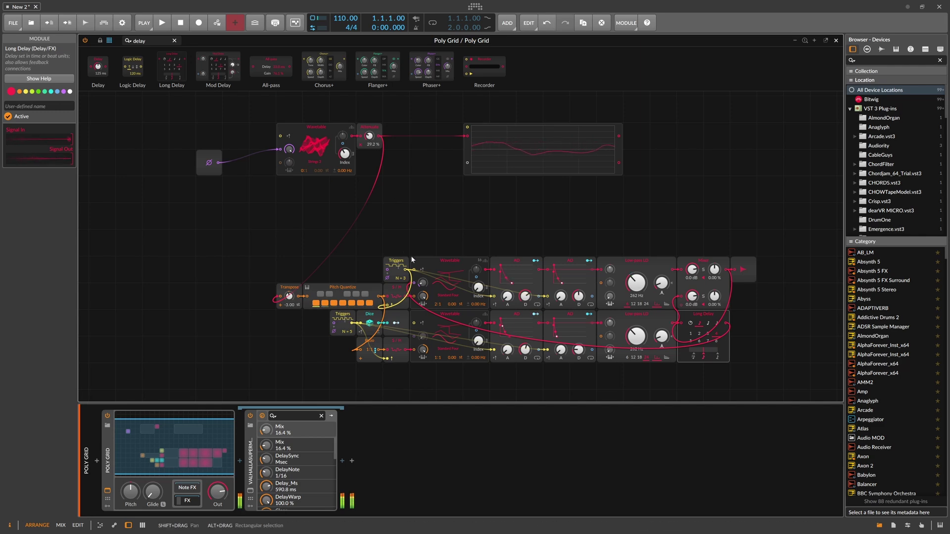
left_click_drag(422, 283, 422, 284)
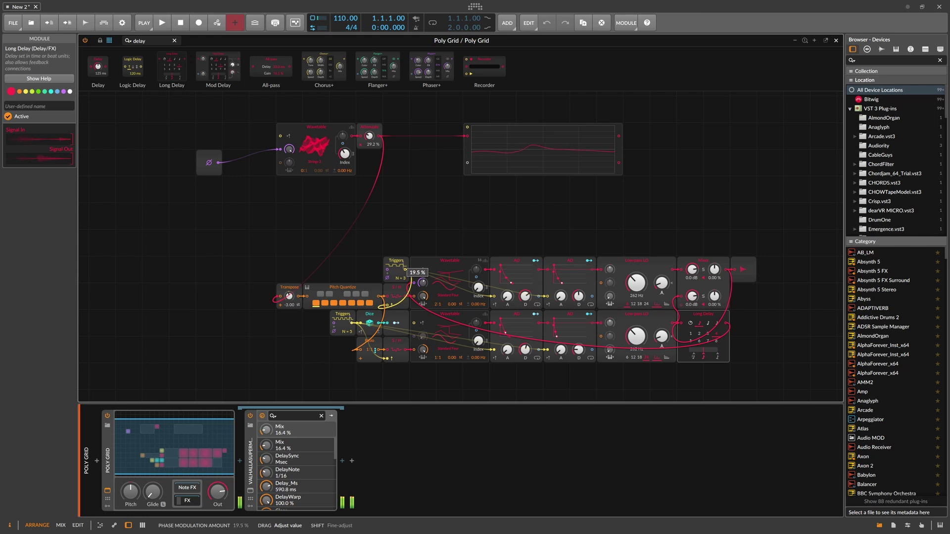
left_click_drag(422, 283, 421, 282)
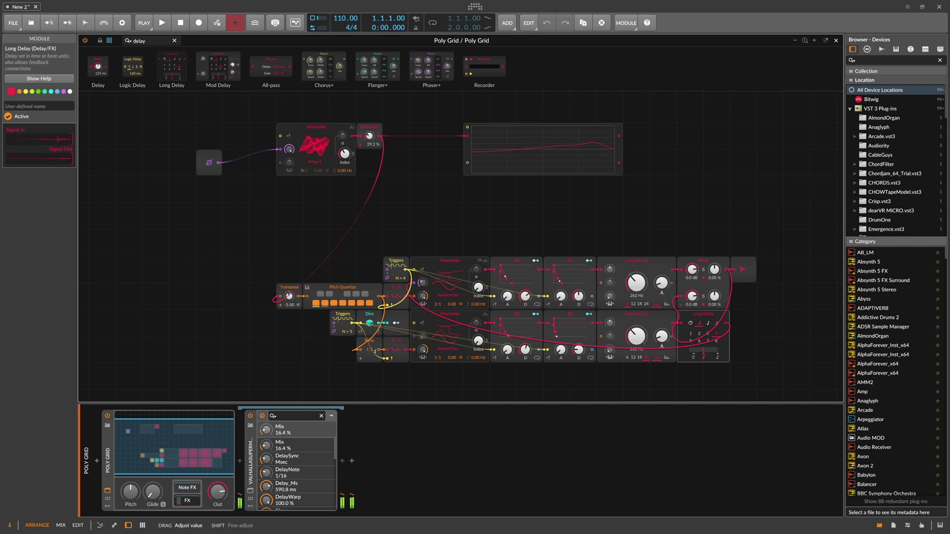
- Insert a Clock Quantize in trigger mode after the upper Triggers and clock it from a duplicated Triggers set to 16
left_click_drag(405, 281, 379, 281)
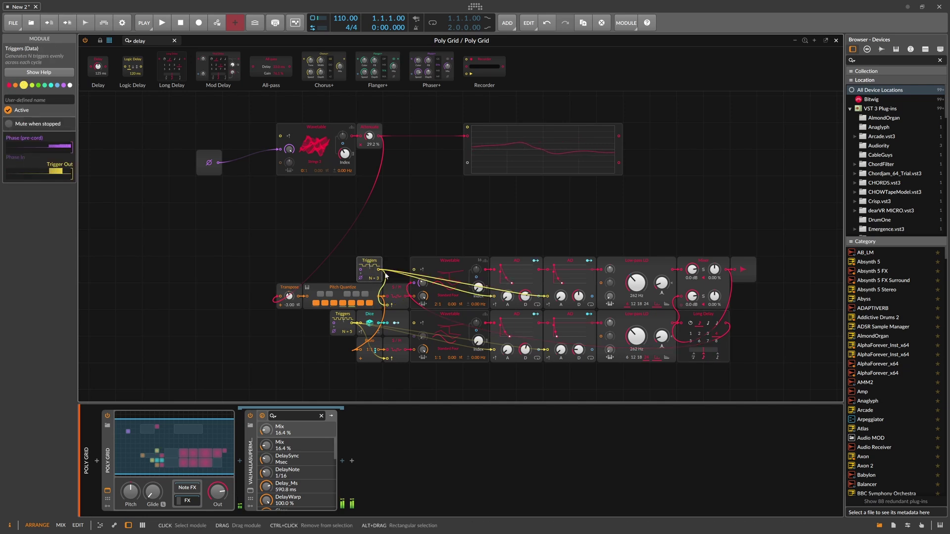
left_click(141, 41)
type("clock")
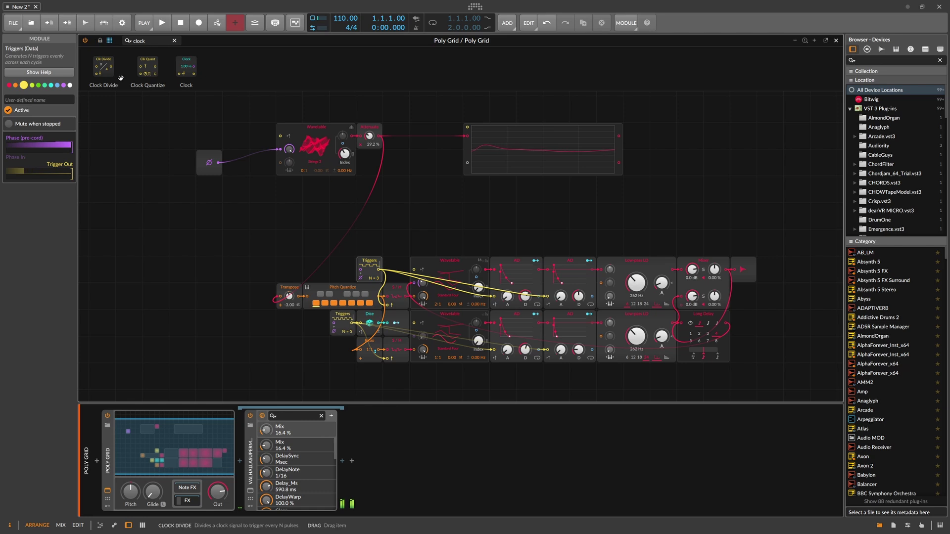
key("Right")
key("Return")
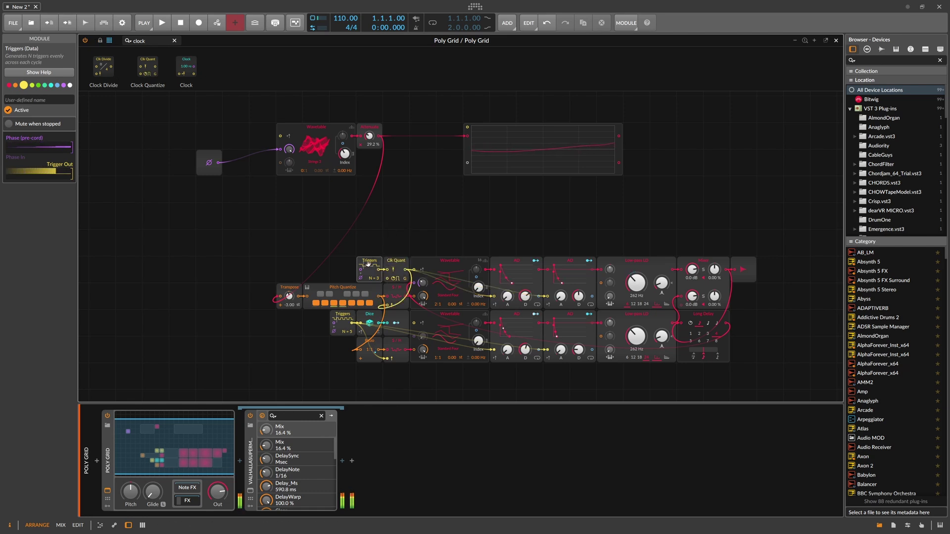
key("ctrl+d")
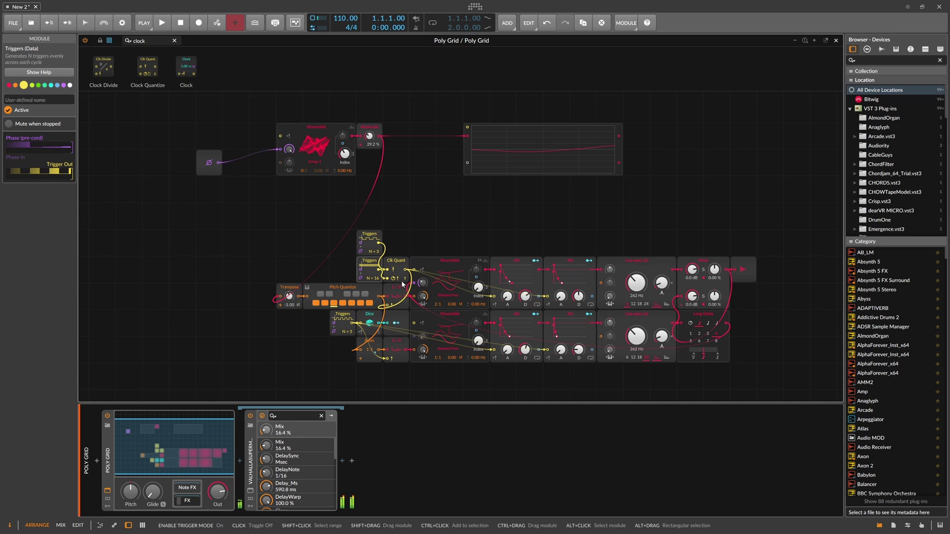
- Shift the lower Triggers over, insert a Clock Quantize between it and Dice, and clock it from the sixteen-trigger Triggers
scroll(403, 284, "down", 1)
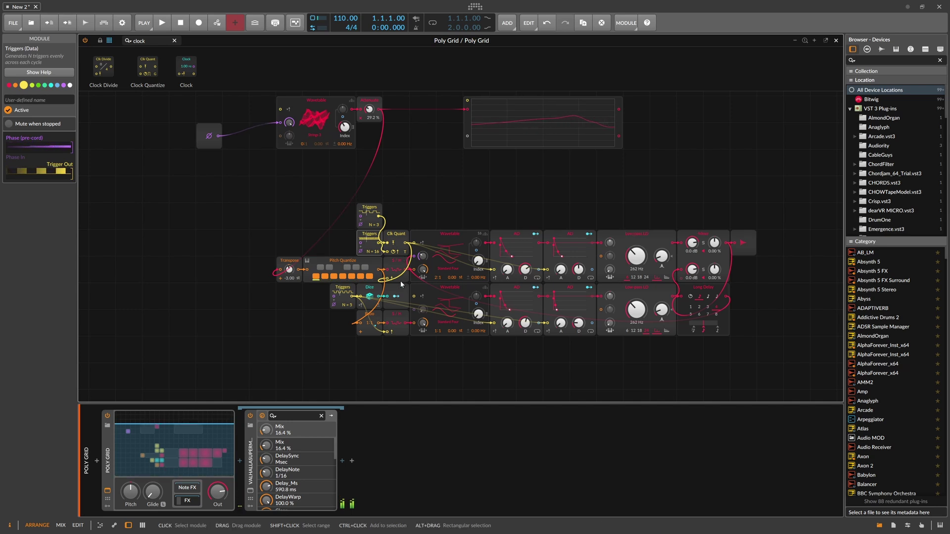
left_click_drag(343, 288, 316, 287)
left_click(396, 218)
left_click(394, 232)
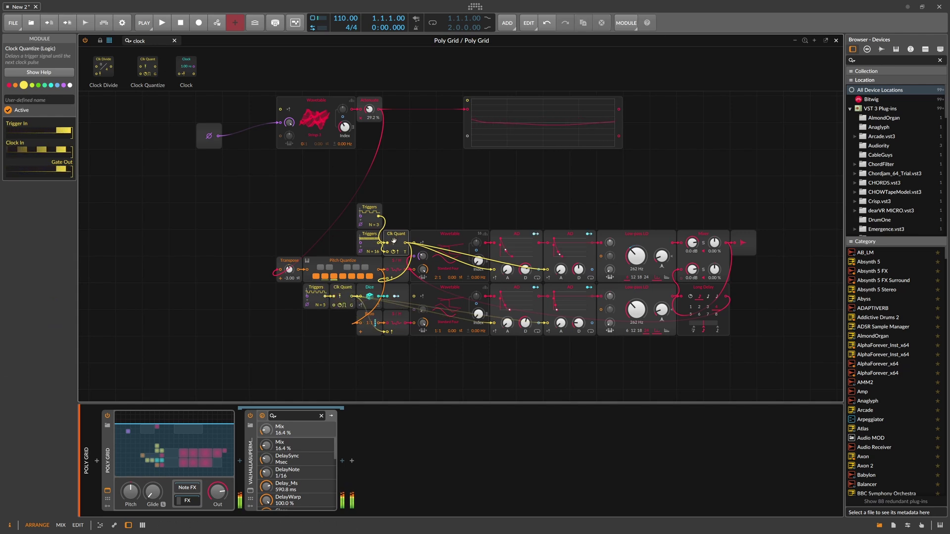
key("ctrl+d")
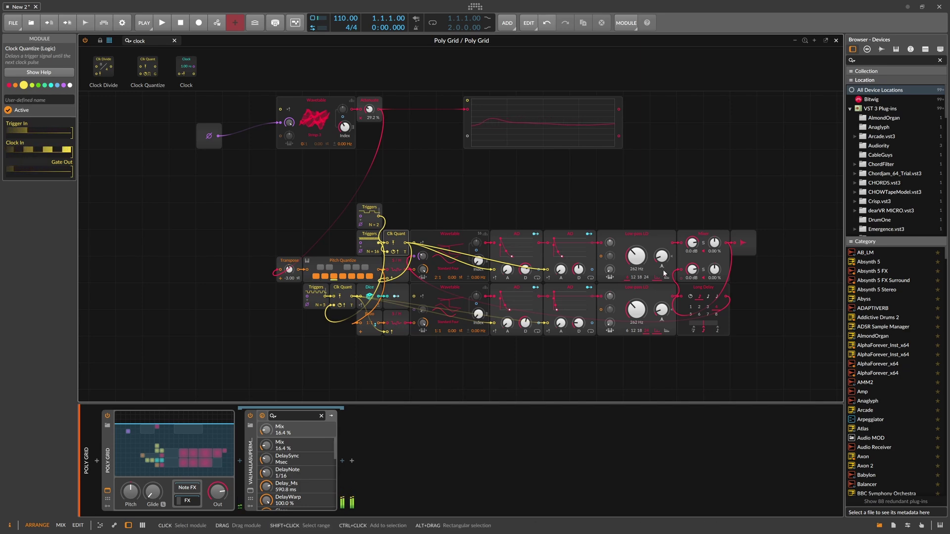
- Set both Mixer channel levels to -4.0 dB and the topmost Triggers to 1
left_click(692, 242)
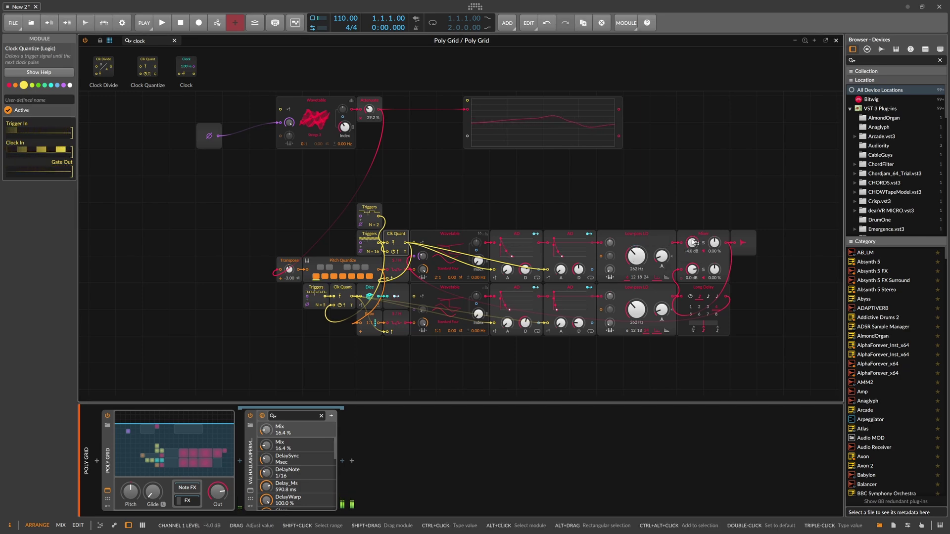
left_click(692, 275, "ctrl")
type("-")
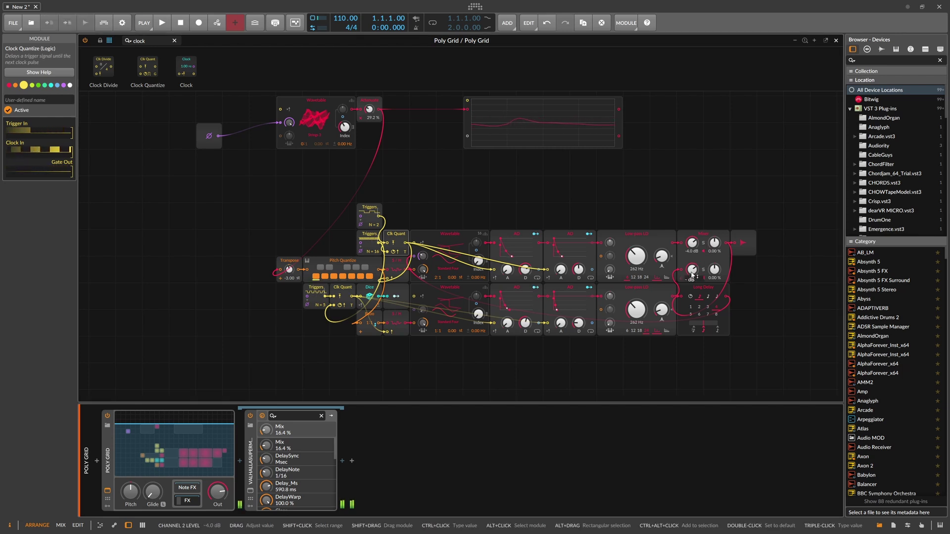
type("6")
key("Return")
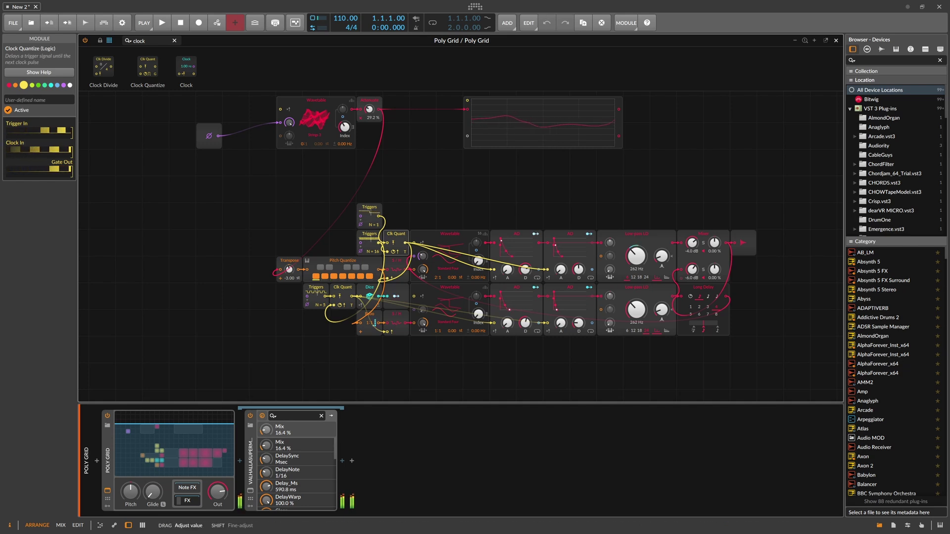
- Add a Steps modulator to the Poly Grid device
left_click(105, 506)
left_click(122, 428)
type("steo")
key("BackSpace")
type("p")
key("Return")
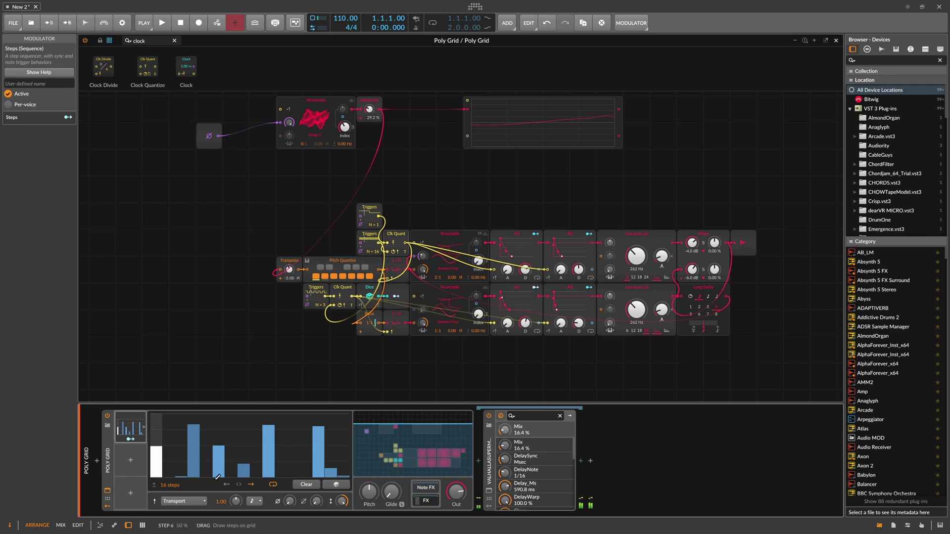
- Randomize the Steps modulator's 16-step pattern several times
left_click(334, 484)
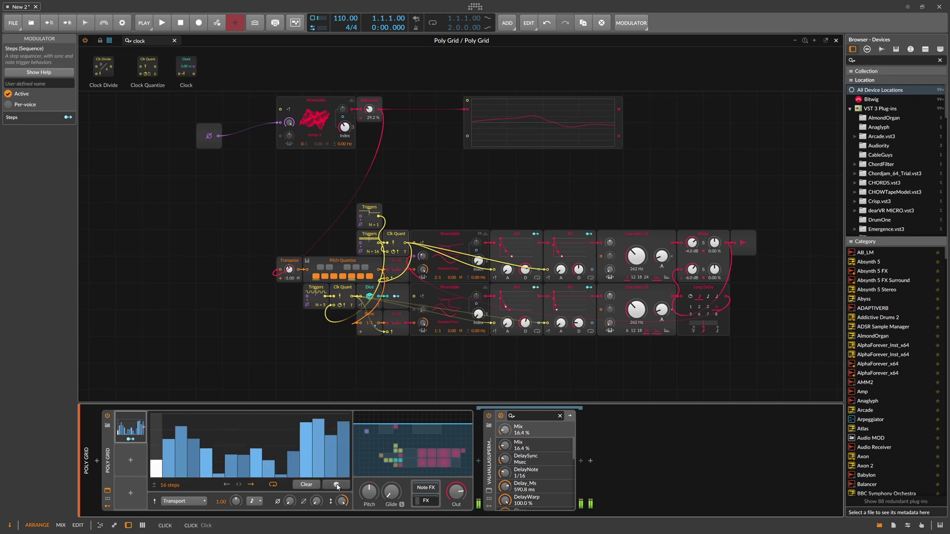
left_click(331, 485)
left_click(335, 485)
left_click(337, 486)
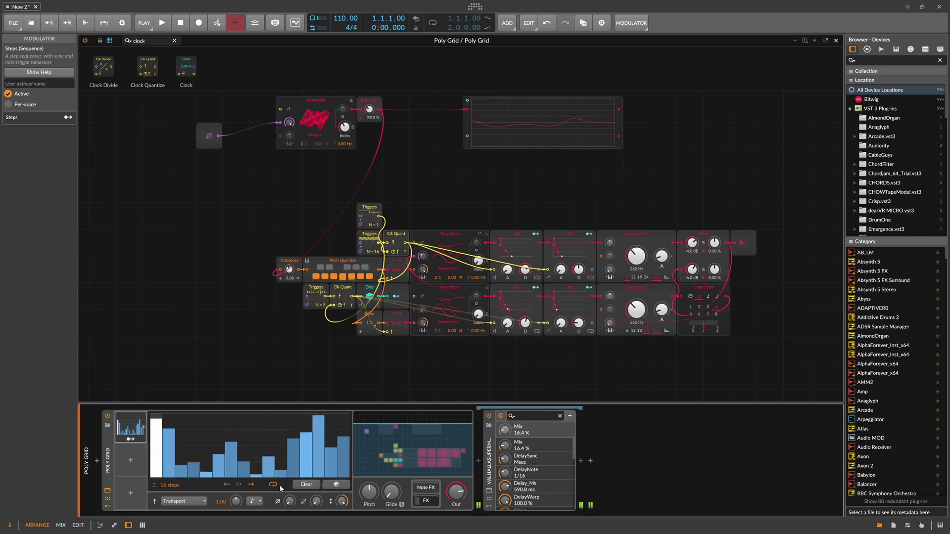
- Start transport playback and set the Steps modulator's timebase to 8th note
left_click(165, 24)
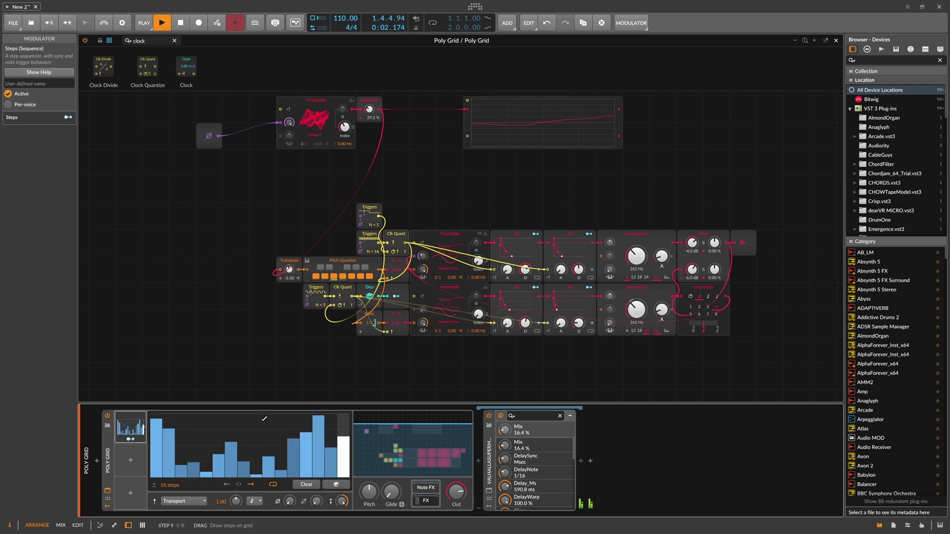
left_click(254, 501)
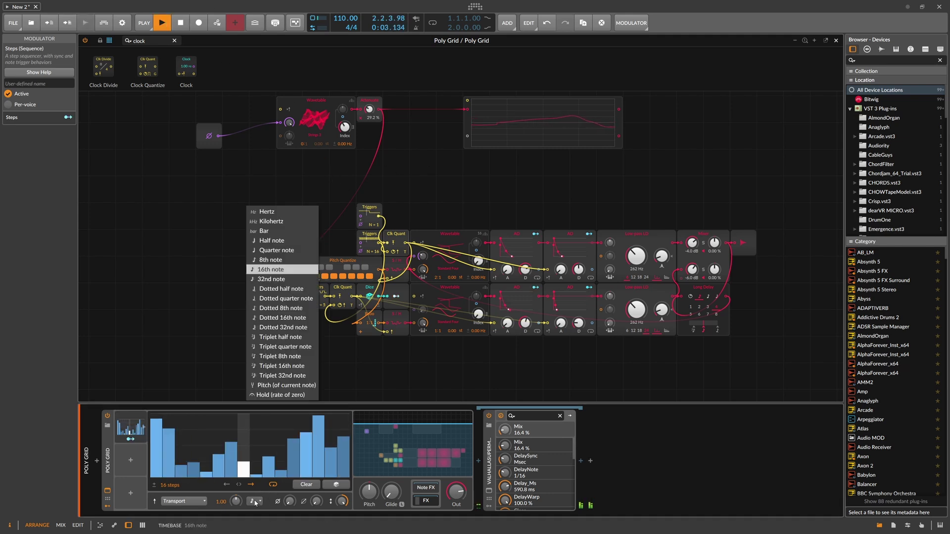
left_click(282, 260)
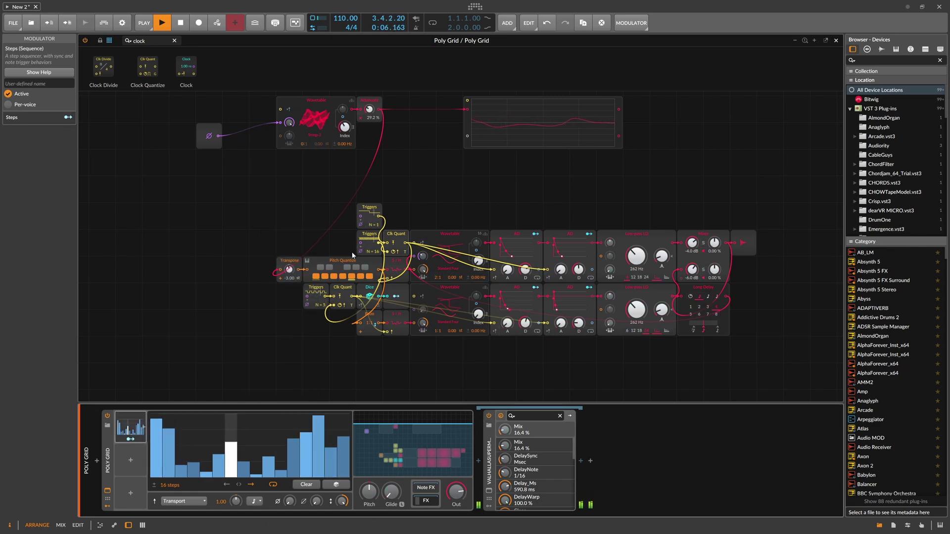
- Map the Steps modulator to the topmost Triggers' step count with an amount of +12.00
left_click(69, 117)
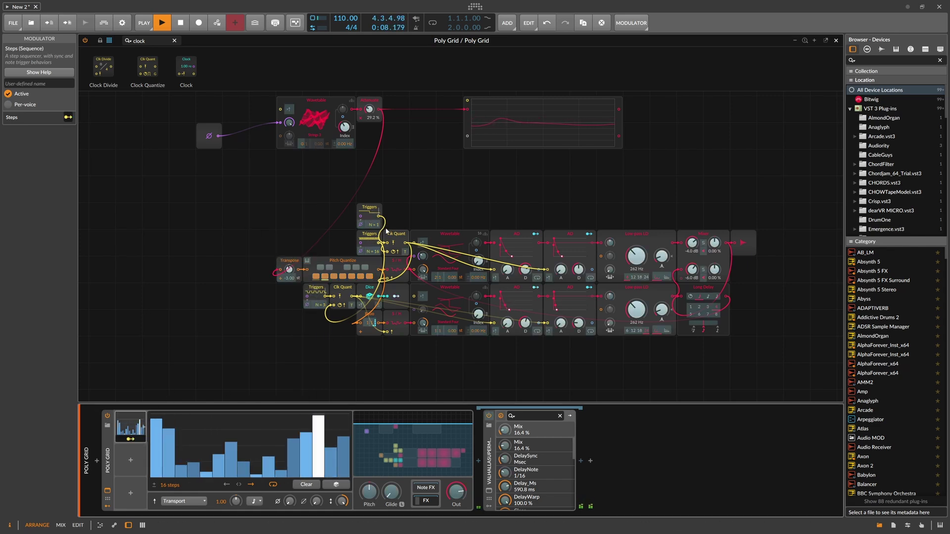
left_click_drag(378, 227, 378, 208)
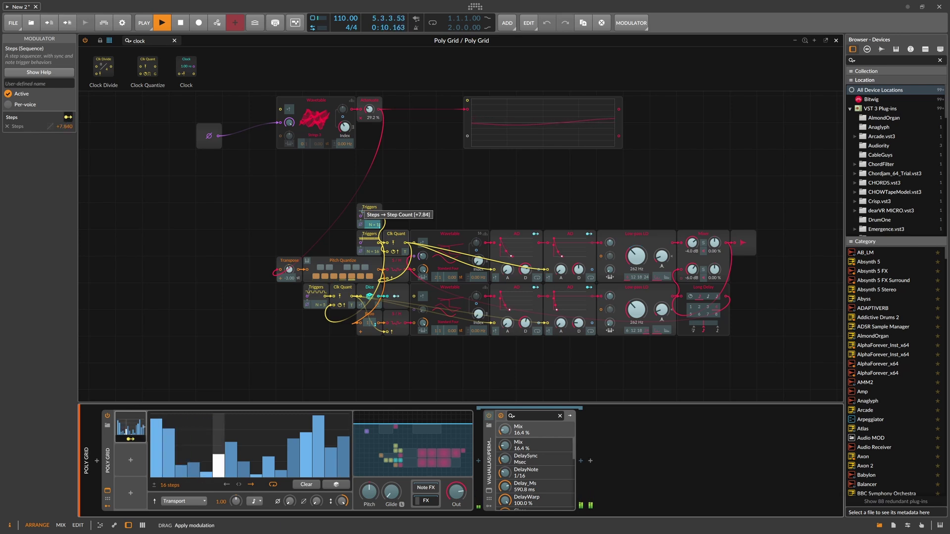
left_click_drag(379, 208, 378, 195)
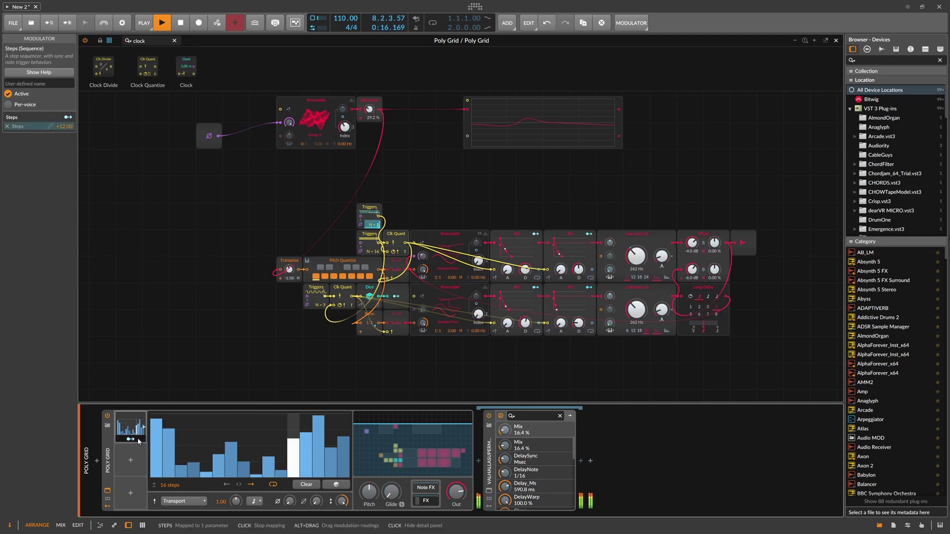
- Set the Steps modulator's timebase to quarter note and open its user-defined name for editing
left_click(255, 501)
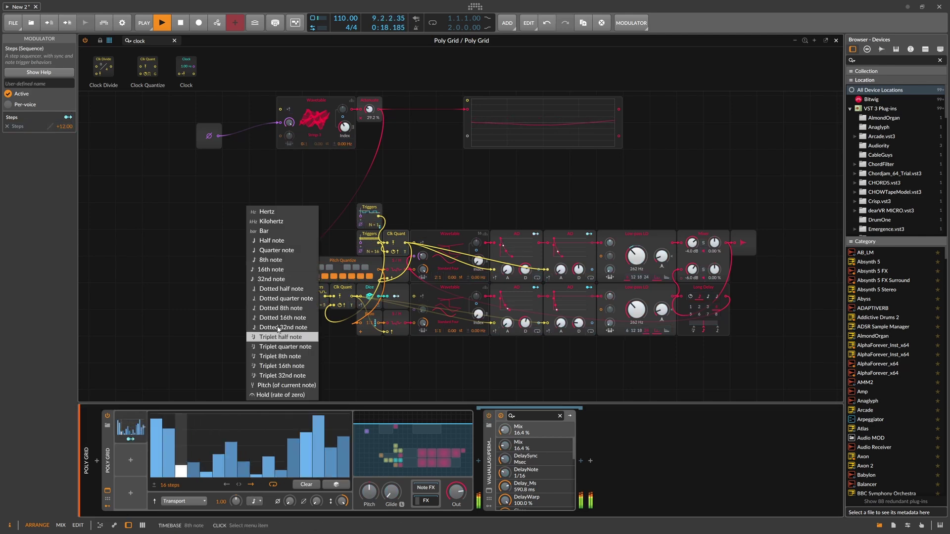
left_click(286, 251)
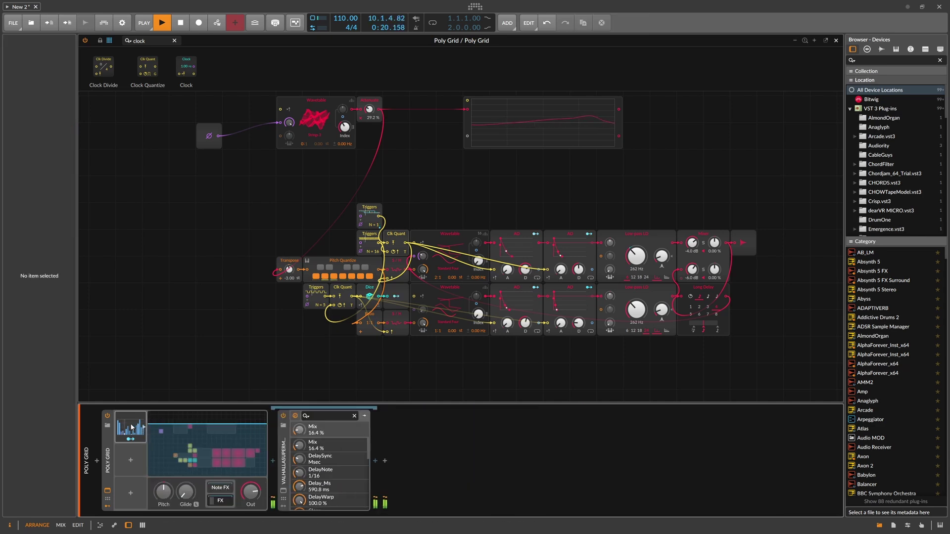
left_click(38, 83)
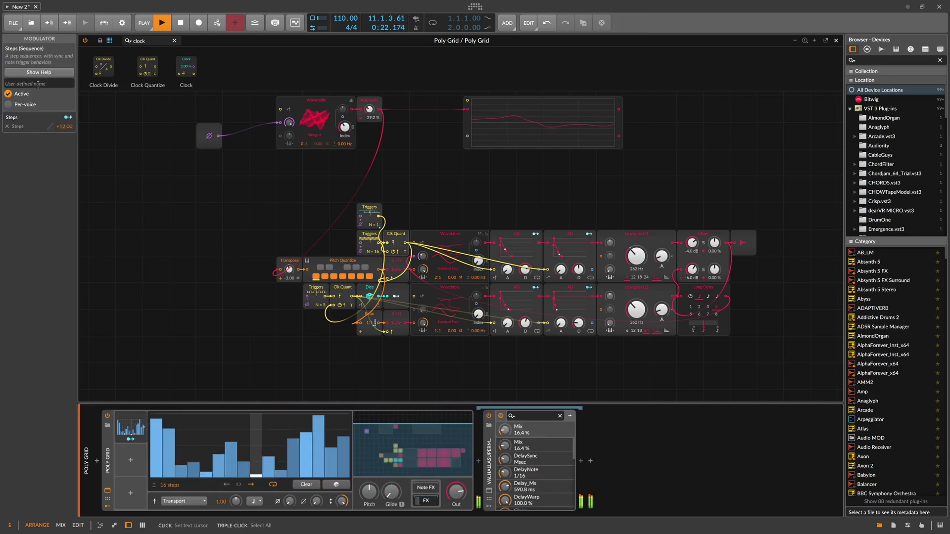
- Name the Steps modulator "Mel1 Rhythm" and hide its detail panel
type("M")
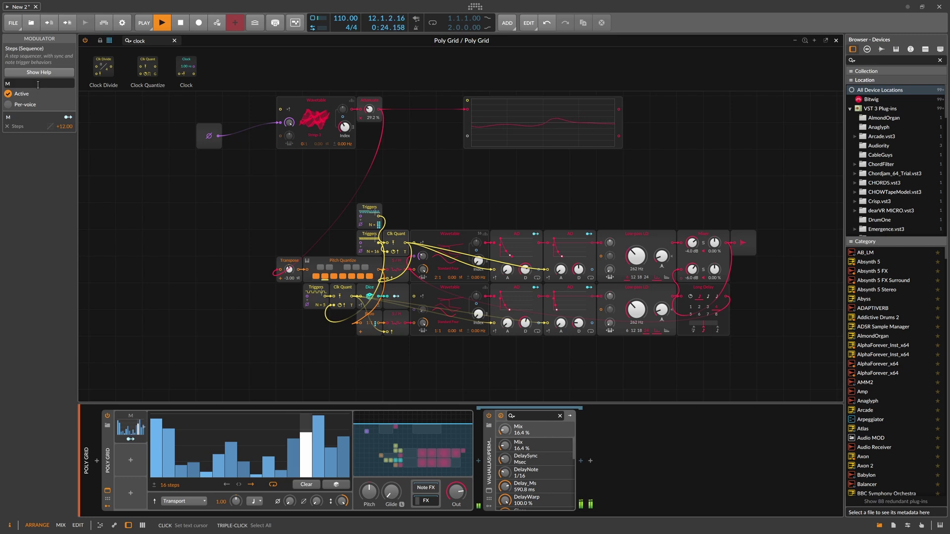
type("el1")
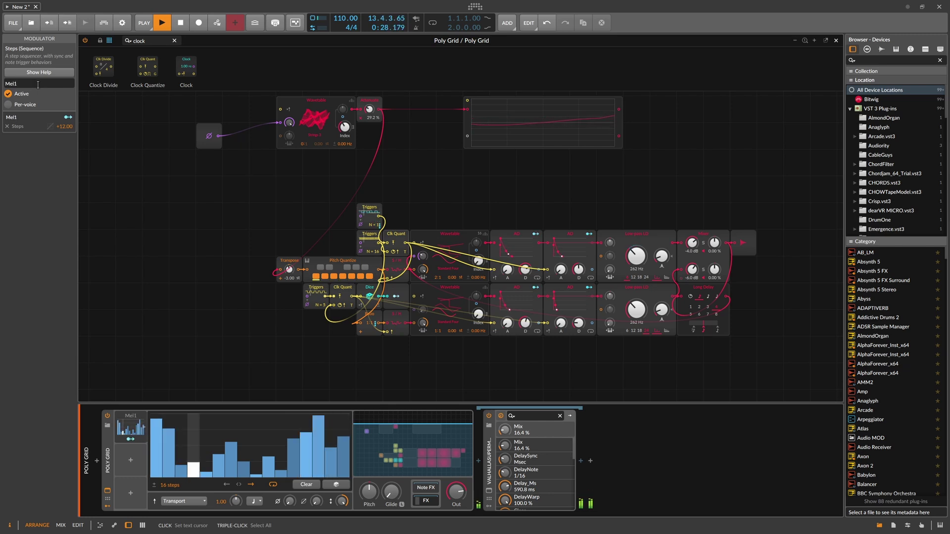
type(" Rh")
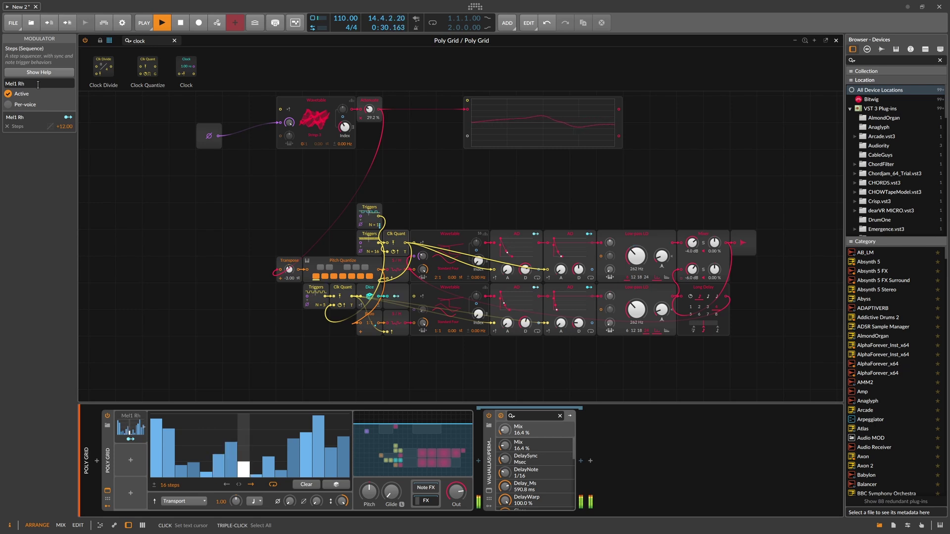
type("ythm")
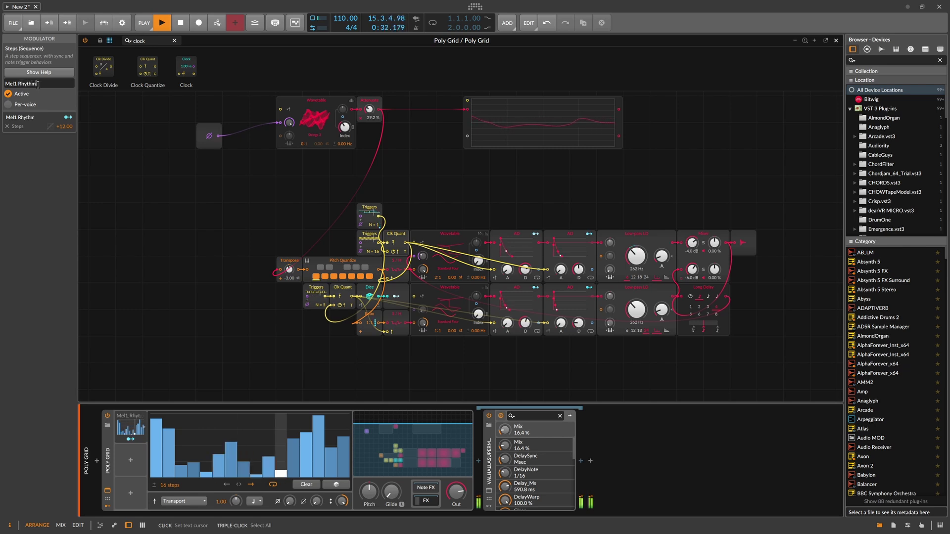
left_click(145, 418)
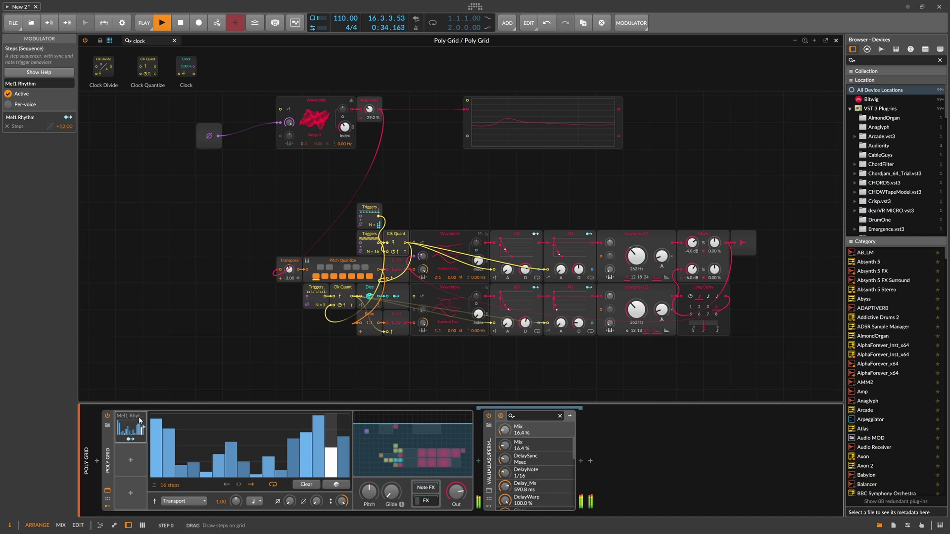
left_click(145, 418)
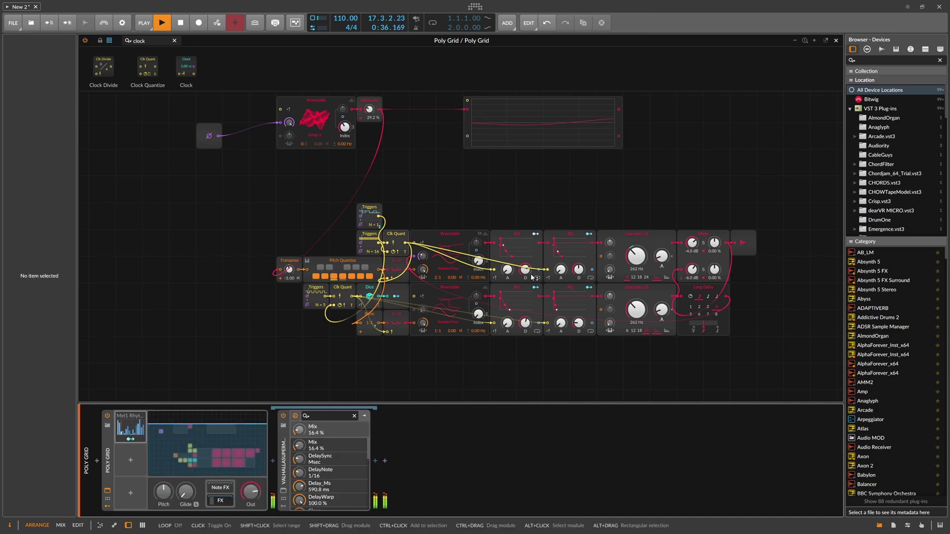
- Duplicate the Mel1 Rhythm modulator and map the copy to the lower voice's Triggers step count with an amount of +10.000
mouse_move(526, 270)
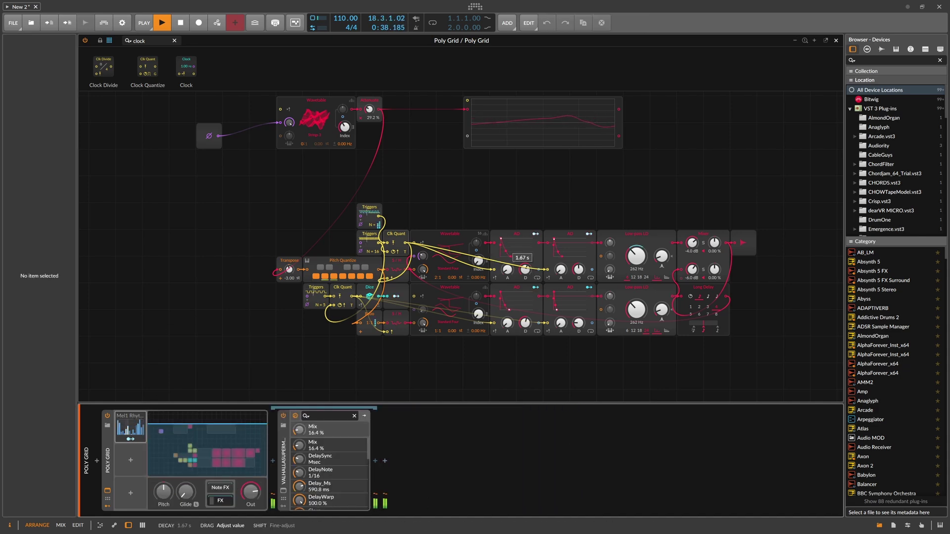
mouse_move(507, 321)
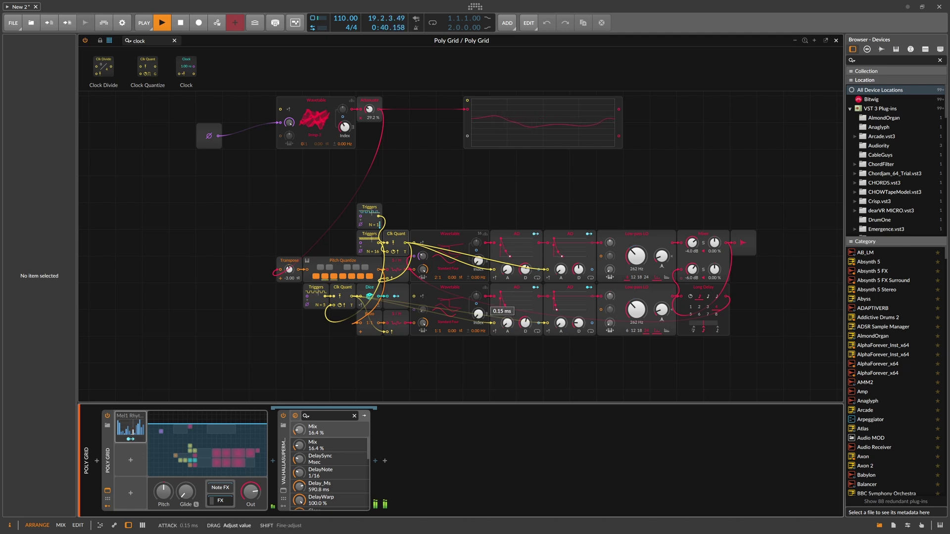
left_click_drag(507, 323, 507, 322)
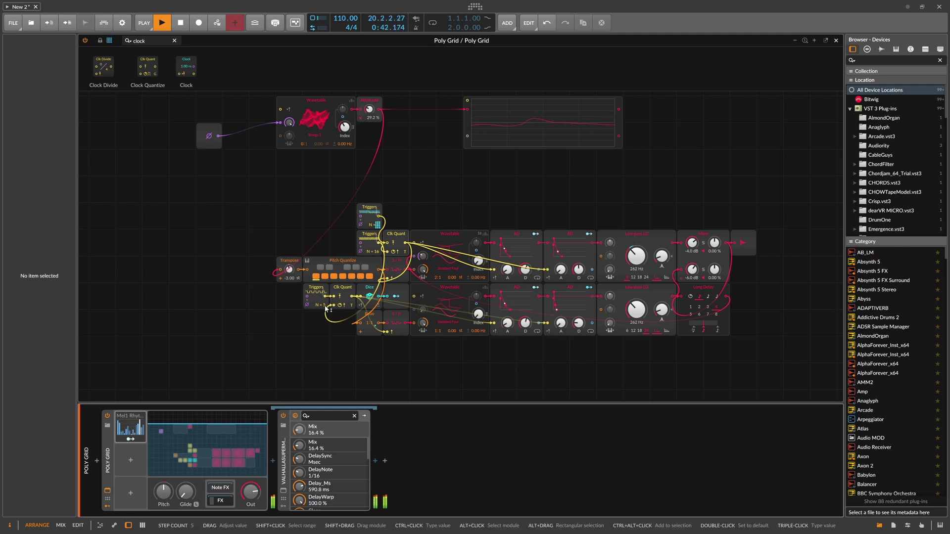
left_click(130, 439)
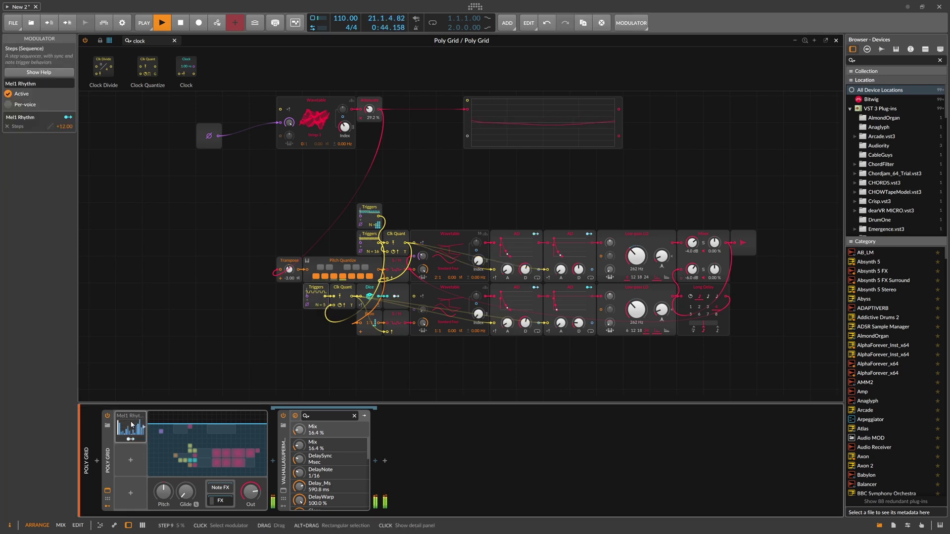
left_click_drag(314, 307, 313, 297)
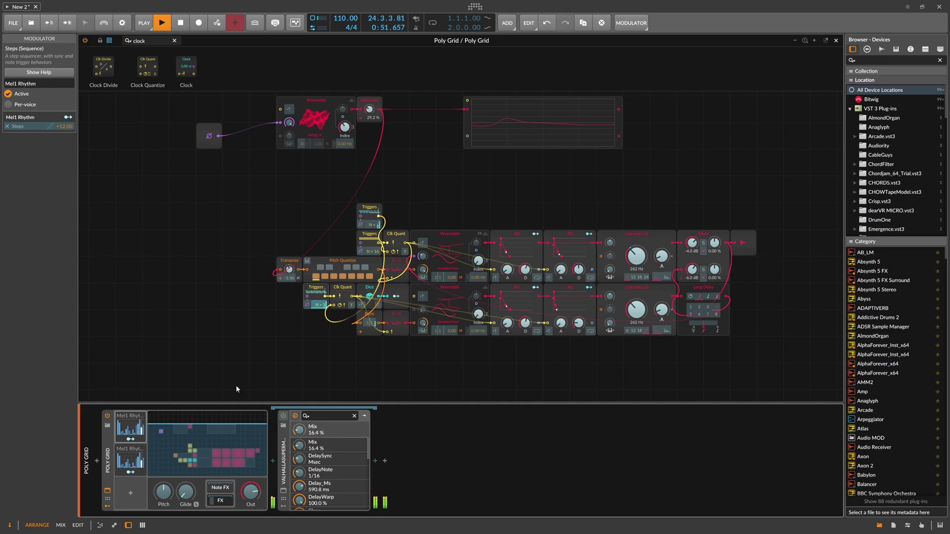
- Randomize the duplicated modulator's 16-step pattern, rename it "Mel2 Rhythm" and hide its detail panel
left_click(130, 459)
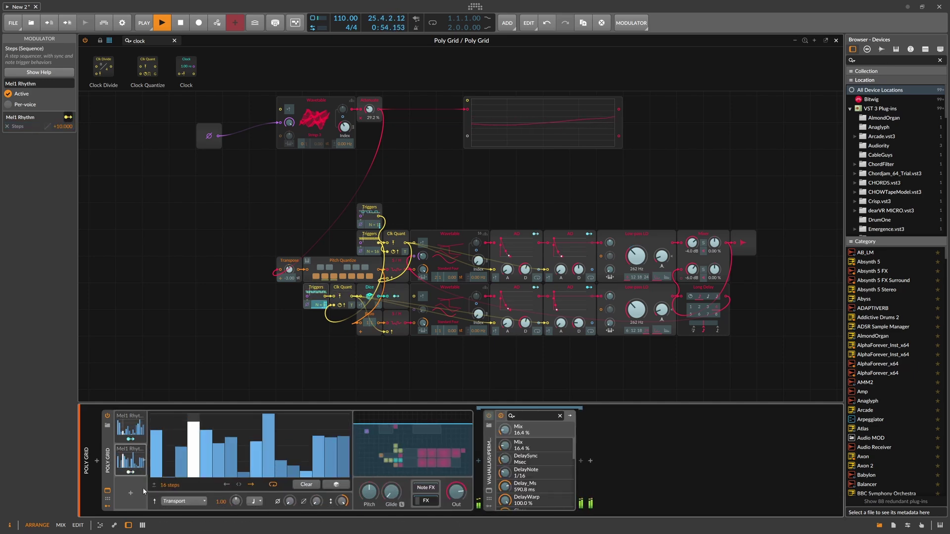
left_click(16, 83)
key("BackSpace")
type("2")
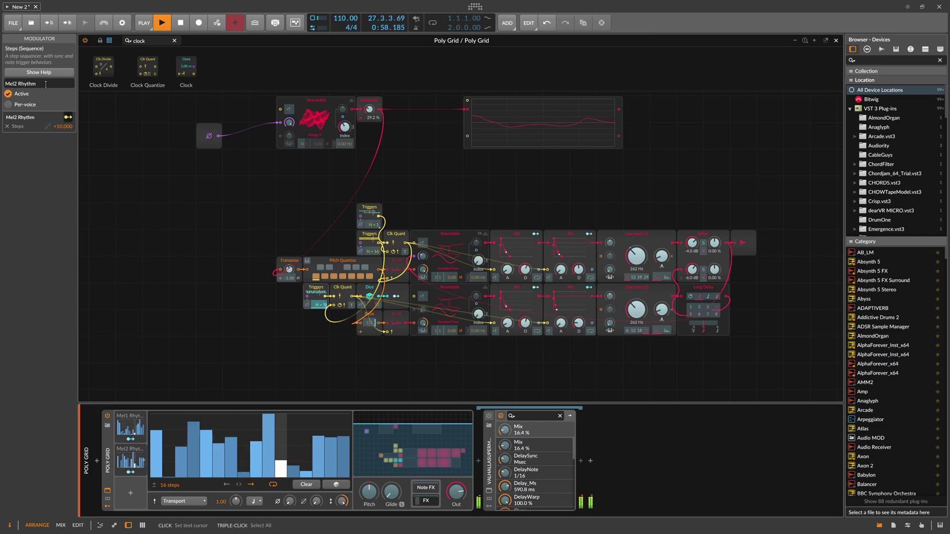
left_click(133, 451)
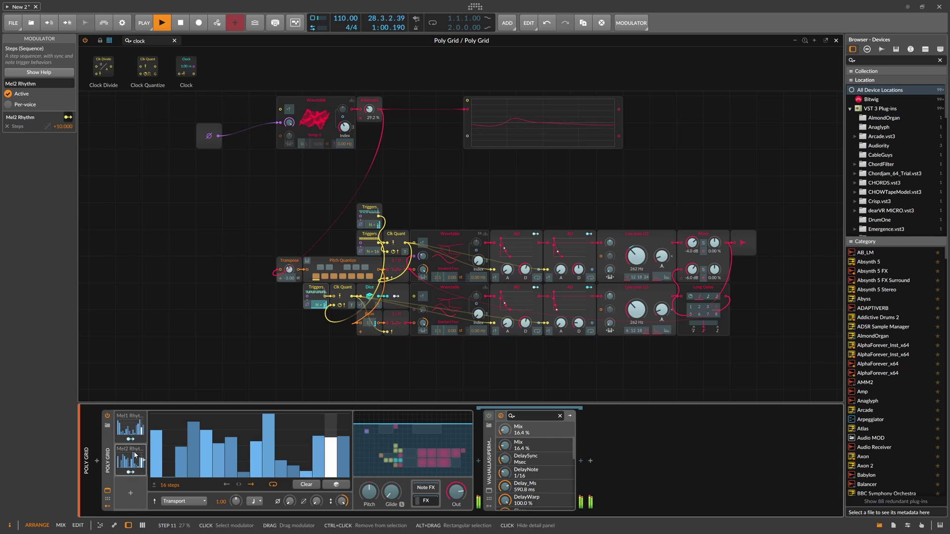
left_click(133, 451)
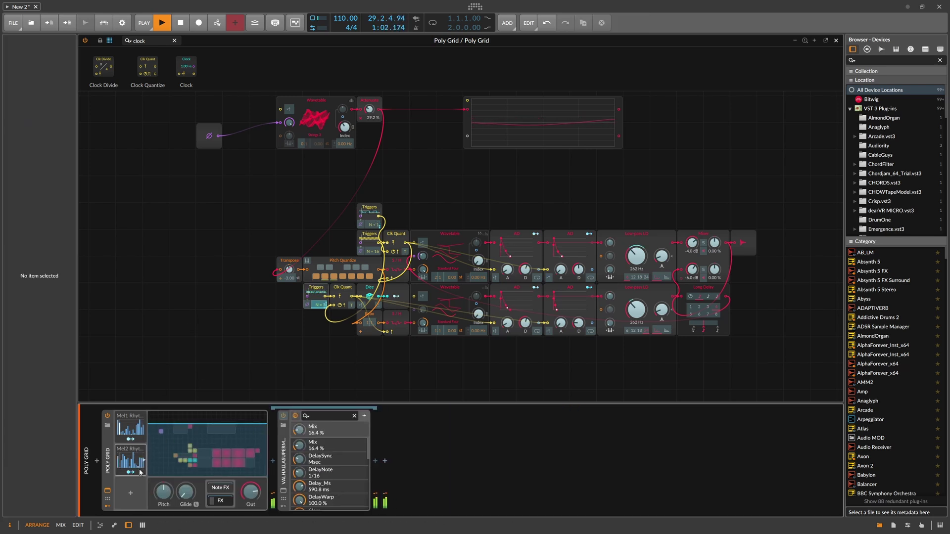
- Add a third Steps modulator and lower the Attenuate module's amount to 0.00 %
left_click_drag(369, 109, 369, 130)
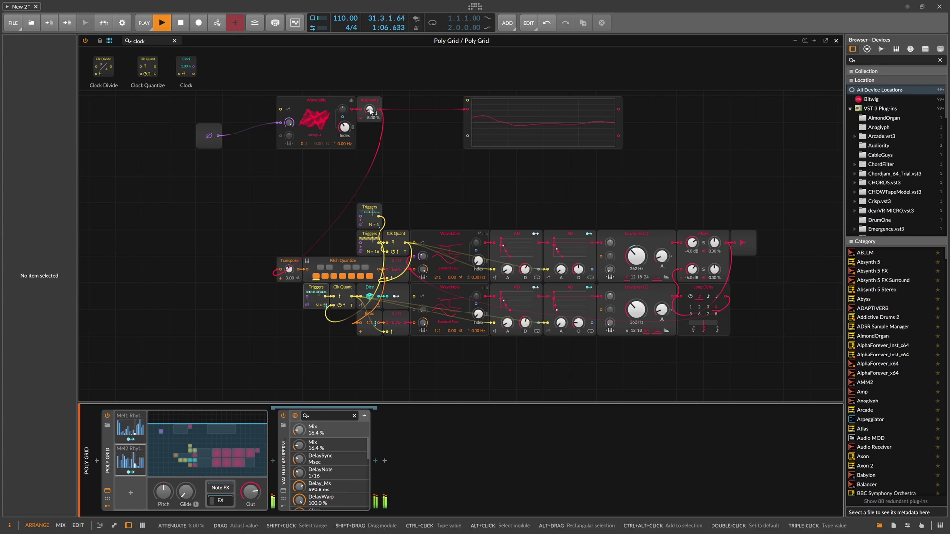
left_click(132, 492)
type("se")
key("Down")
key("Down")
key("Down")
key("Return")
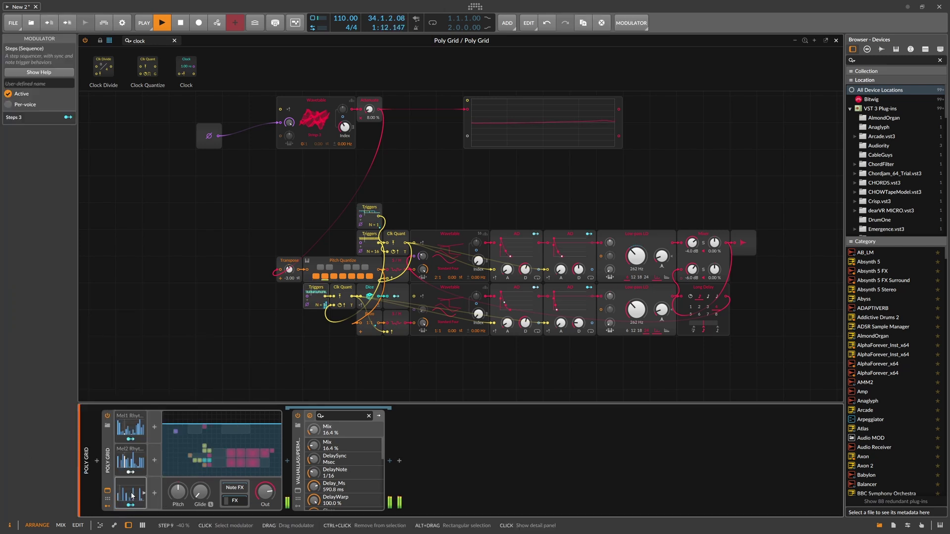
scroll(271, 364, "up", 2)
left_click_drag(369, 162, 369, 171)
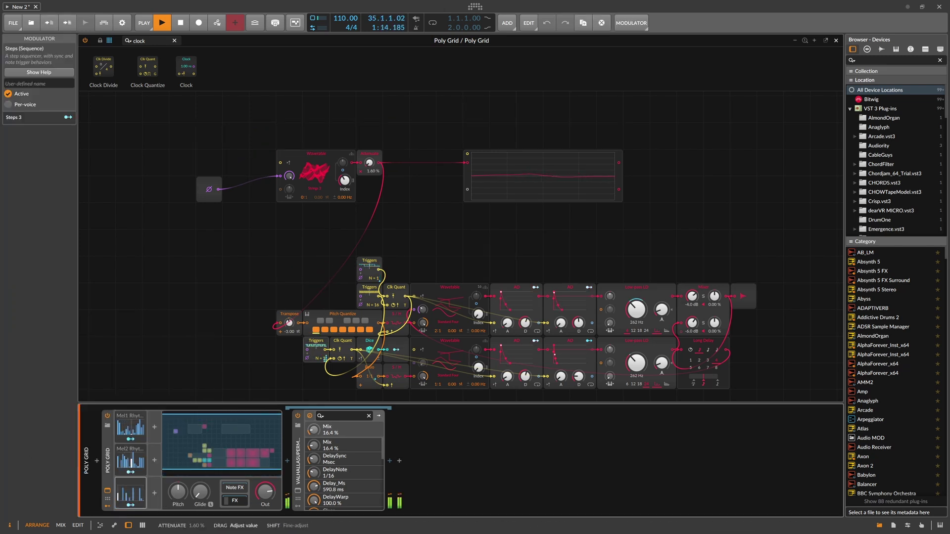
- Set the third Steps modulator's timebase to 8th note and randomize its pattern
left_click(144, 494)
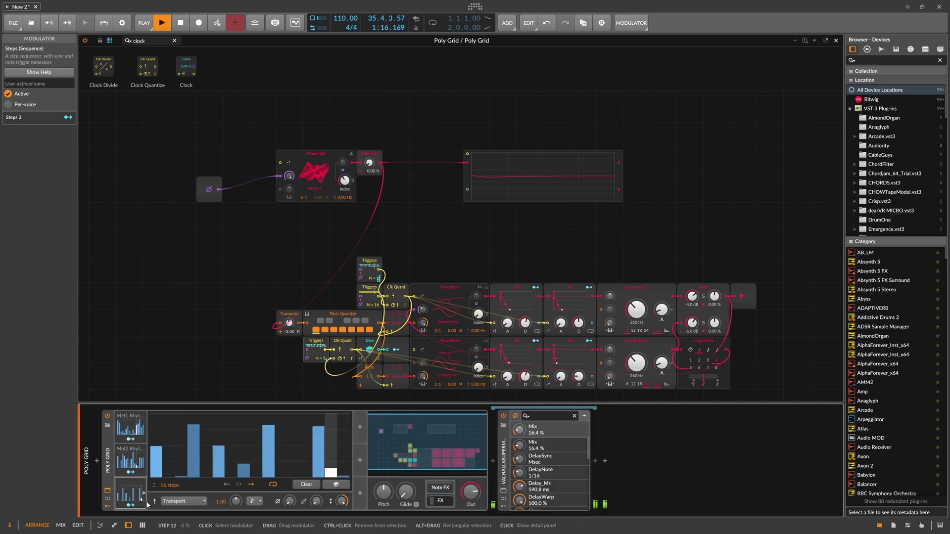
left_click(256, 501)
left_click(290, 259)
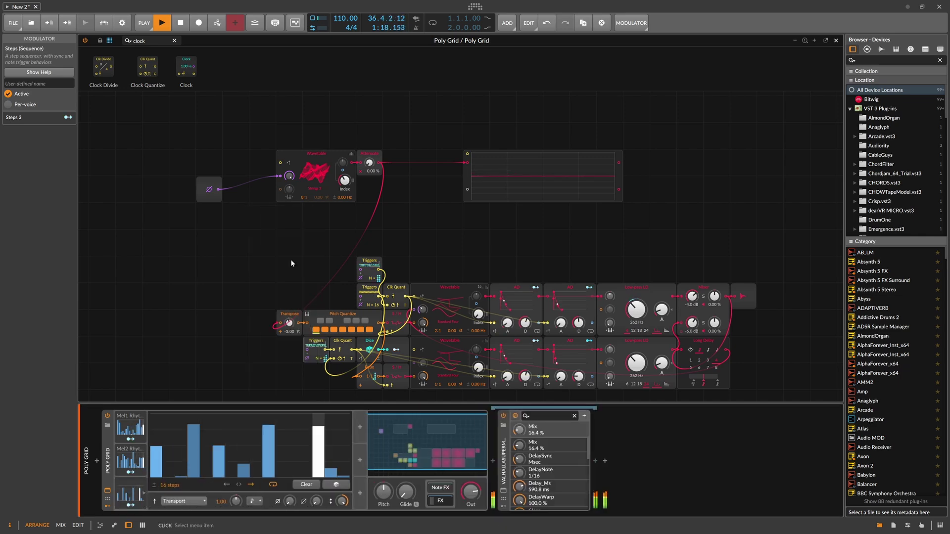
- Map the third Steps modulator to the Attenuate amount at +0.400 and set its timebase to quarter note
left_click(130, 505)
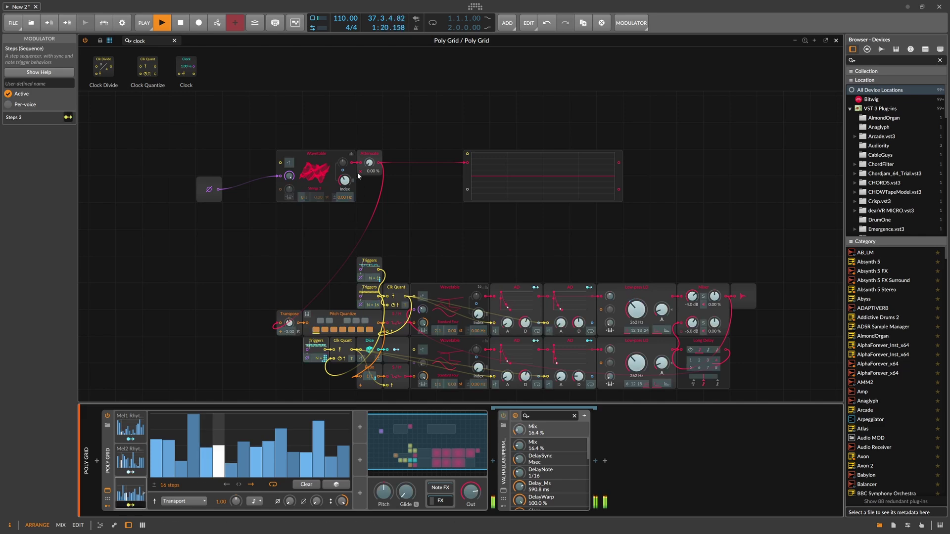
left_click_drag(369, 162, 369, 145)
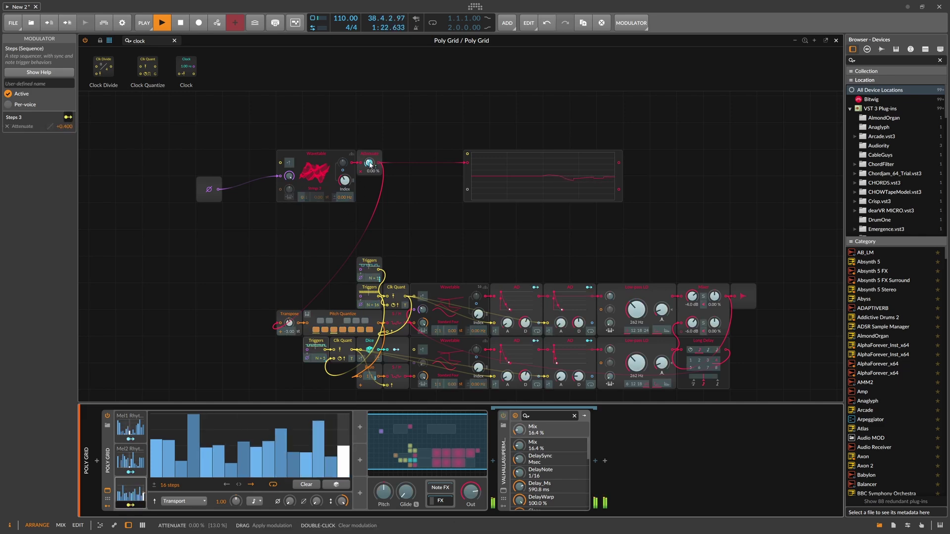
left_click(255, 501)
left_click(294, 251)
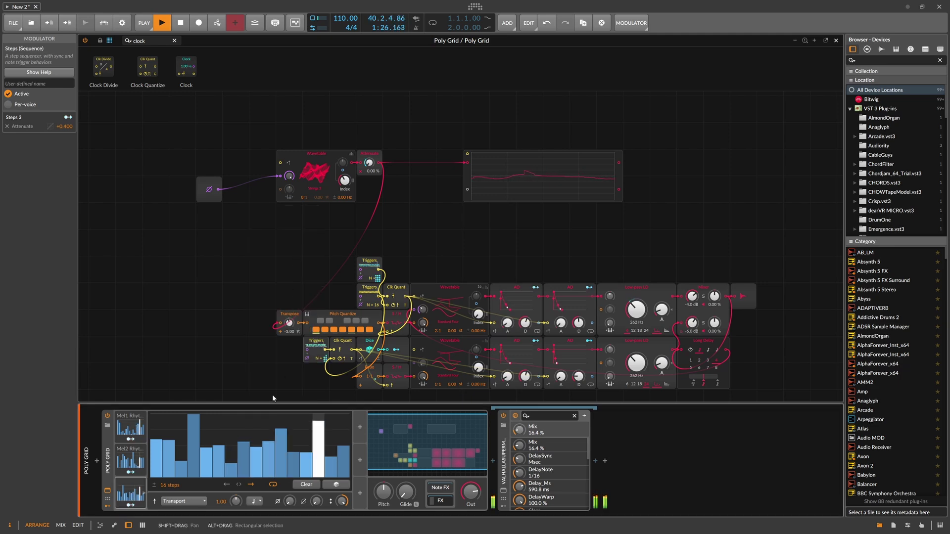
left_click(136, 490)
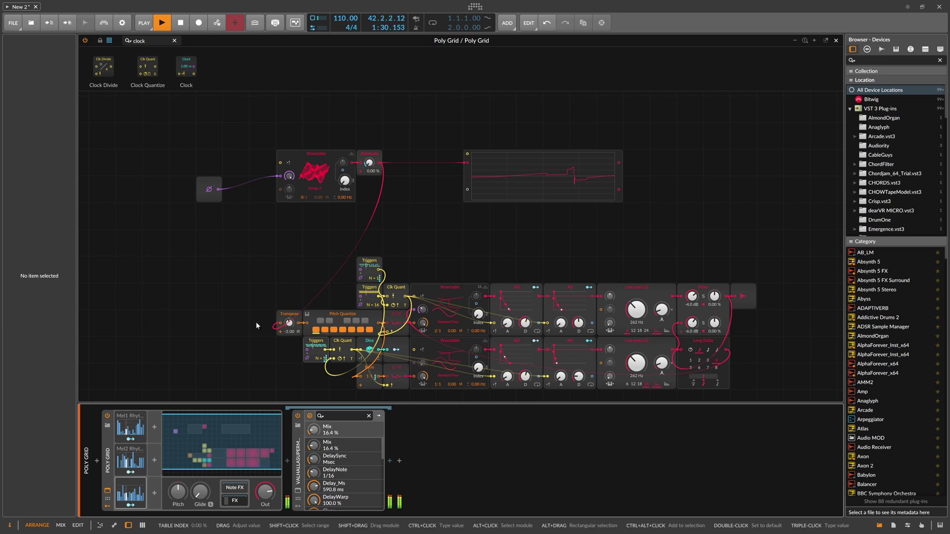
- Map the third Steps modulator to the topmost Wavetable's index at +0.500 and set its timebase to half note
left_click(155, 486)
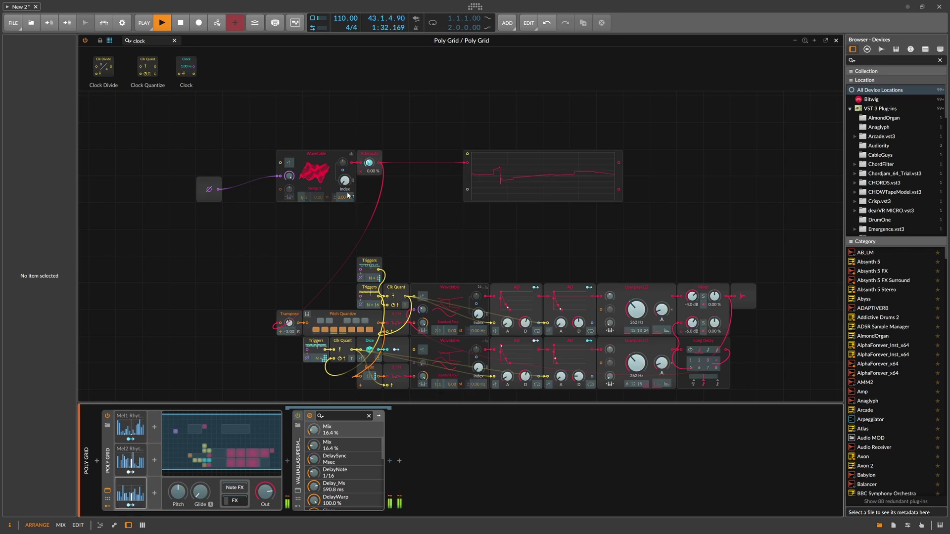
left_click_drag(345, 181, 345, 170)
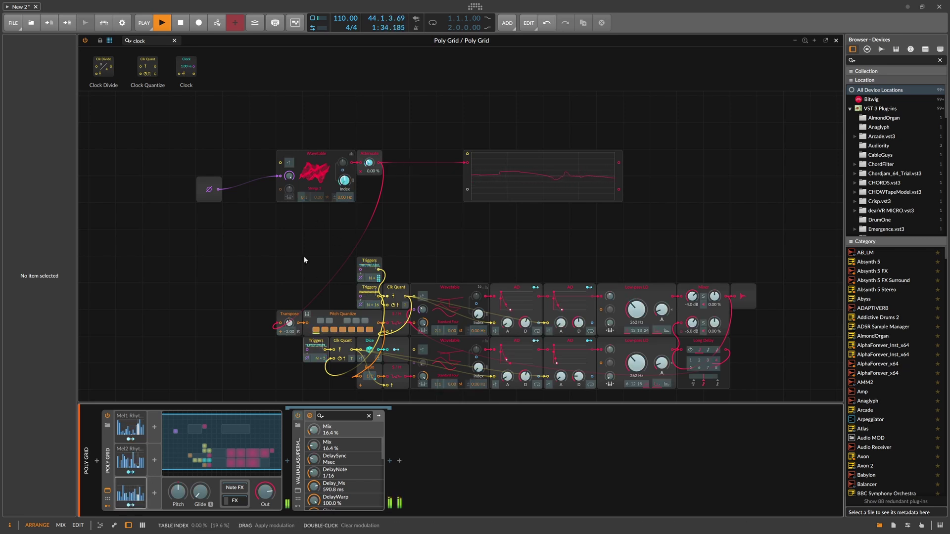
left_click(140, 495)
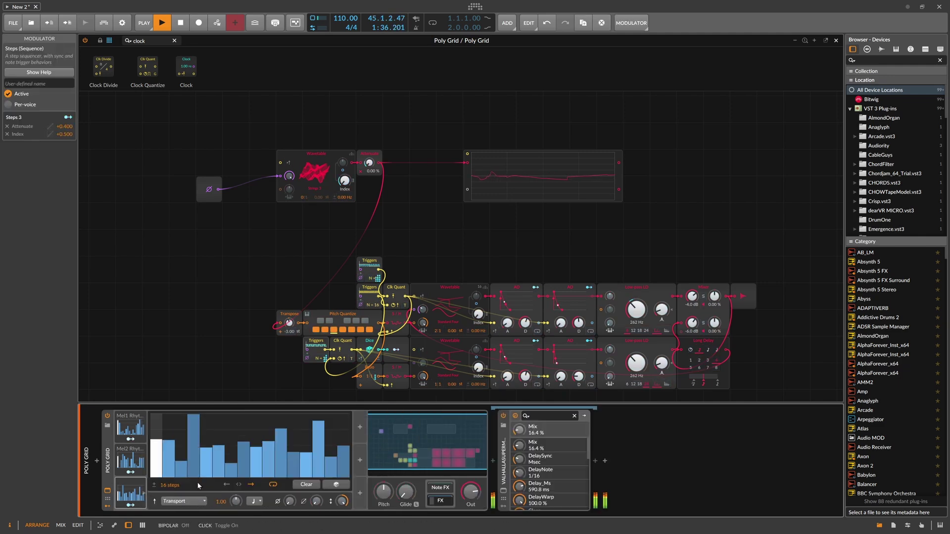
left_click(254, 501)
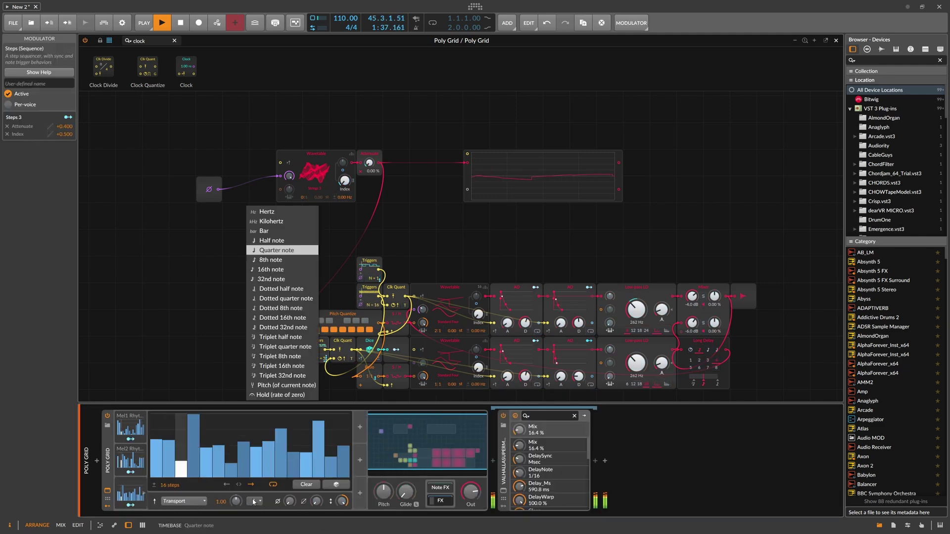
left_click(279, 239)
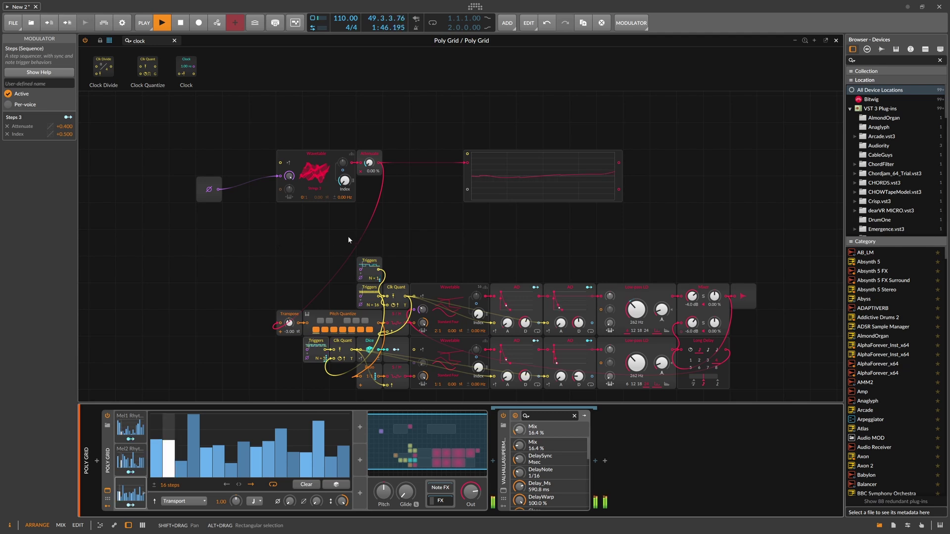
- Try a longer attack on the upper voice's first AD envelope and return it to a short attack
scroll(350, 240, "down", 3)
scroll(350, 240, "right", 3)
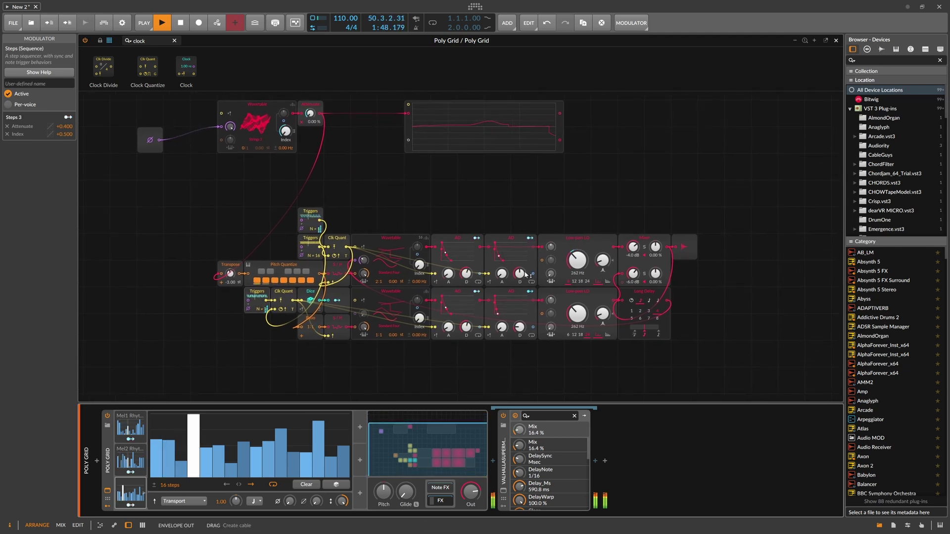
mouse_move(447, 273)
left_mouse_down()
mouse_move(448, 262)
mouse_move(447, 277)
left_mouse_up()
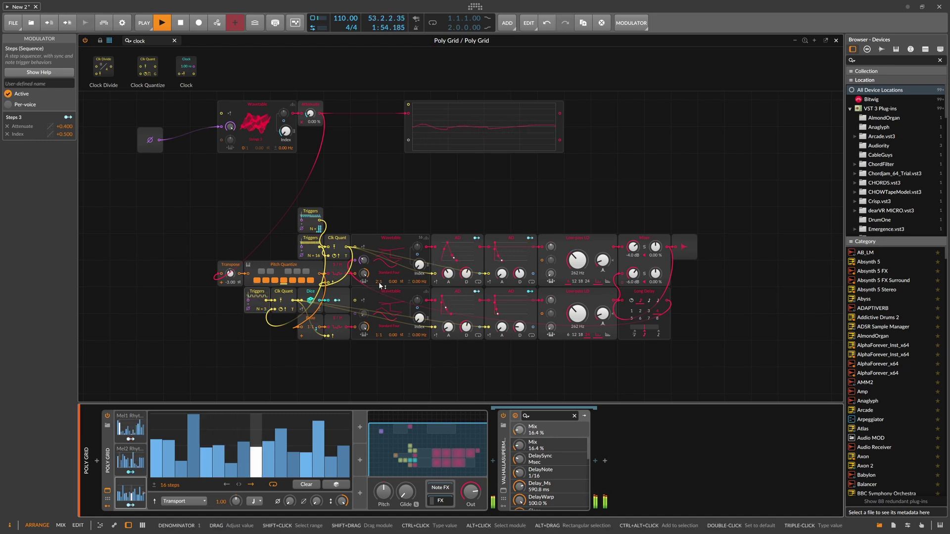
left_click_drag(448, 273, 447, 280)
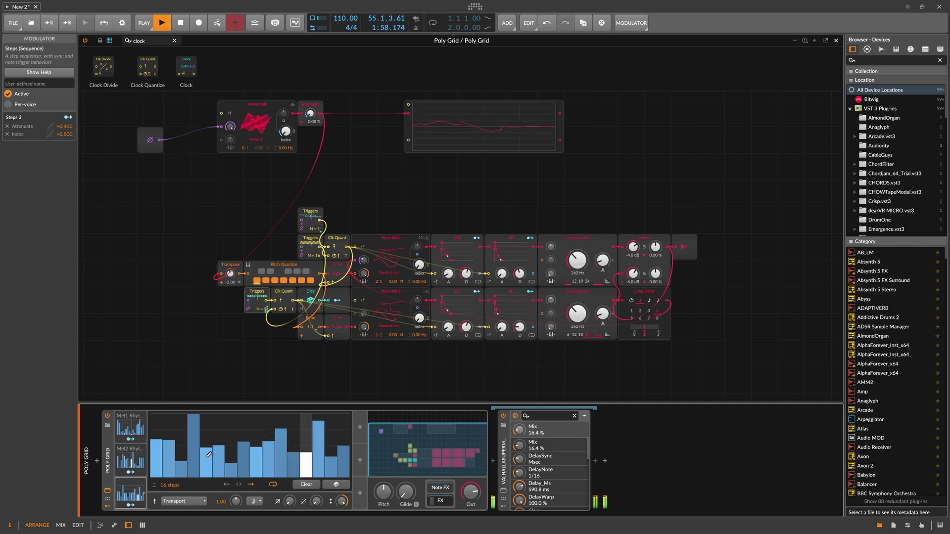
left_click(426, 382)
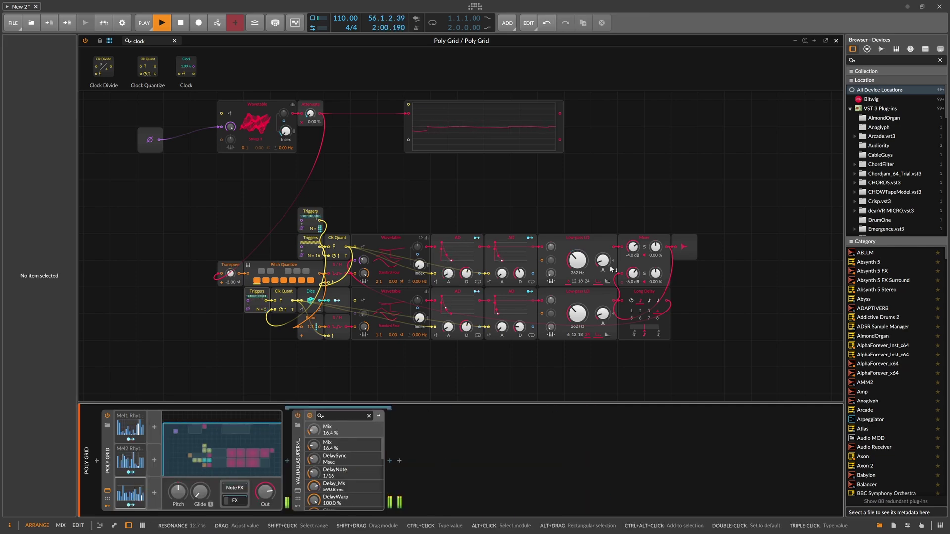
- Set the drive of both voices' filters to -10 dB
left_click(310, 238)
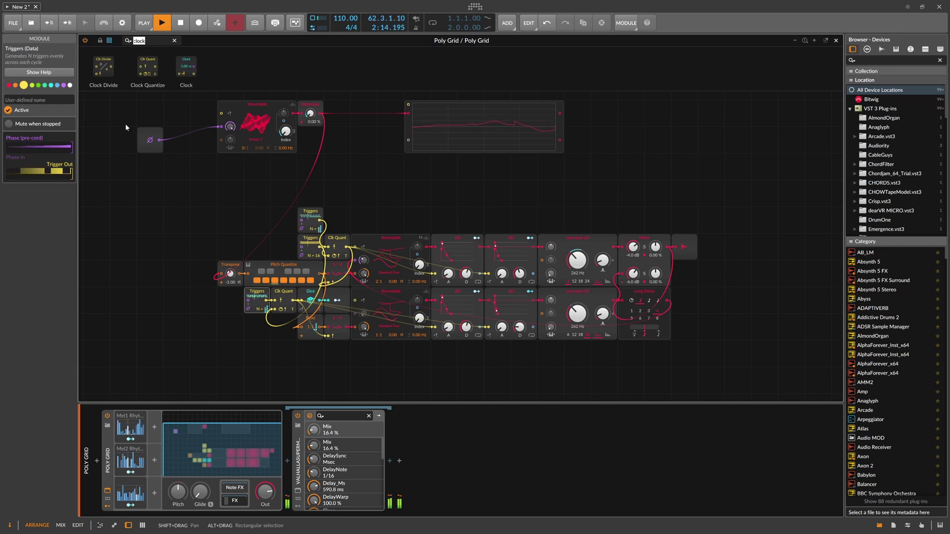
type("at")
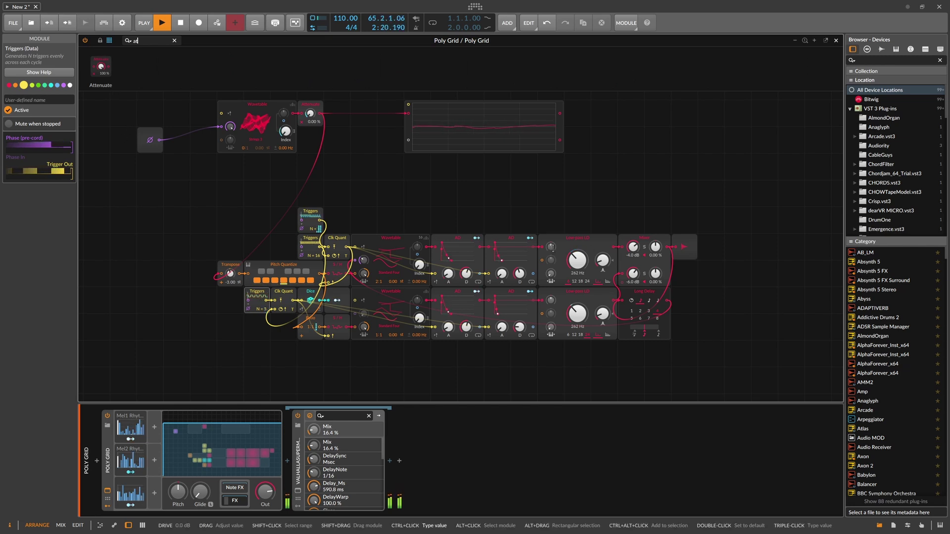
left_click(552, 251, "ctrl")
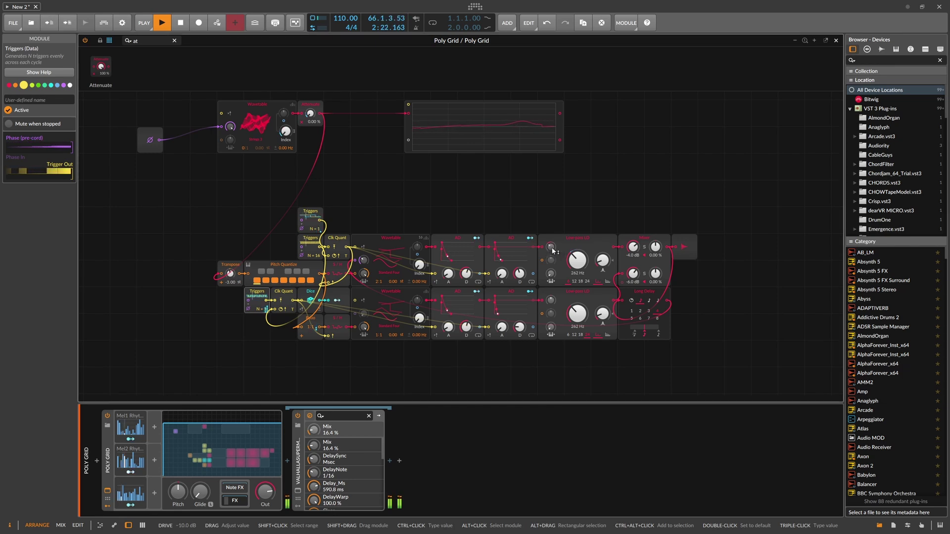
left_click(552, 302, "ctrl")
type("-10")
key("Return")
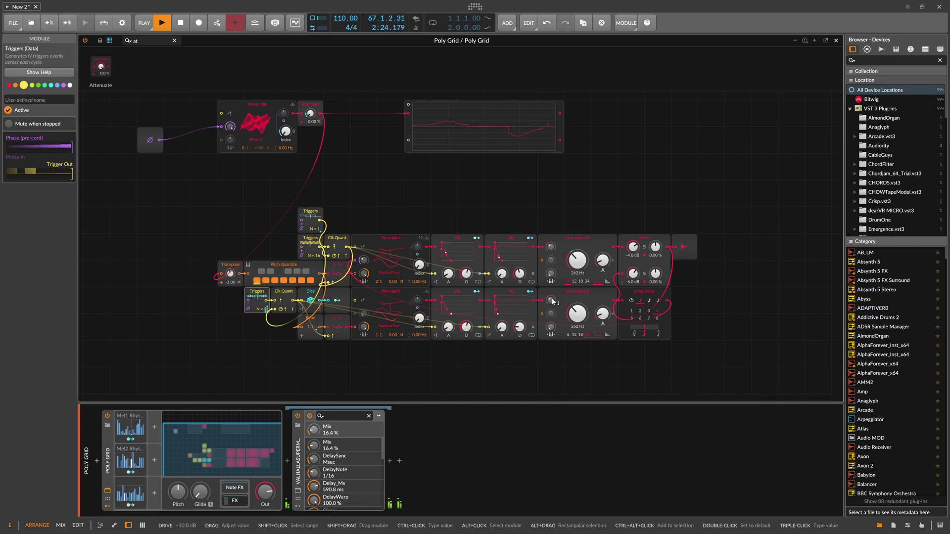
- Add a Random modulator to the Poly Grid and set its trigger mode to Free
left_click(154, 429)
type("rand")
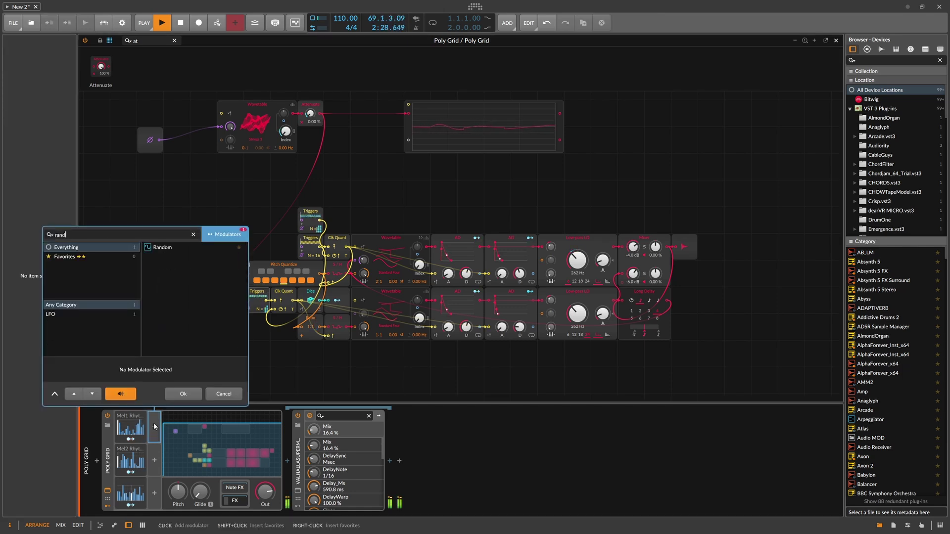
key("Down")
key("Return")
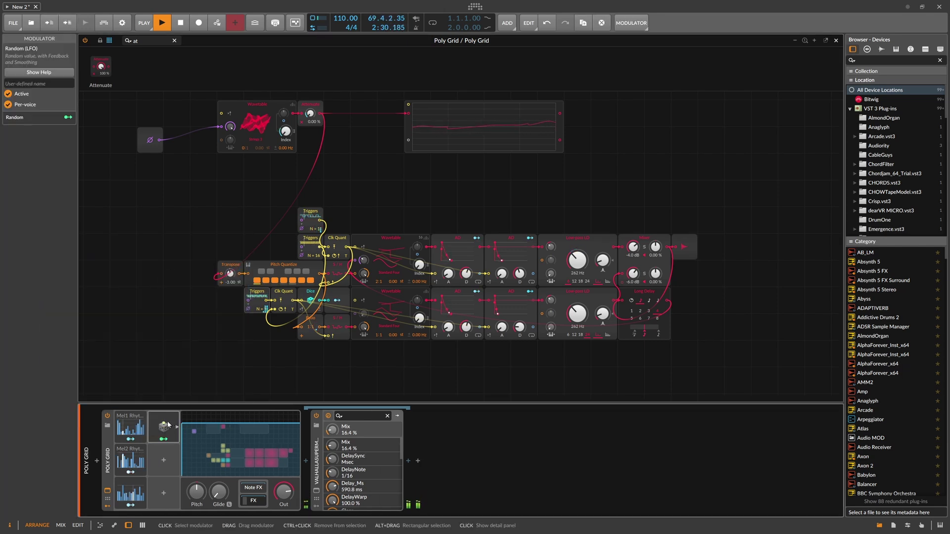
left_click(218, 503)
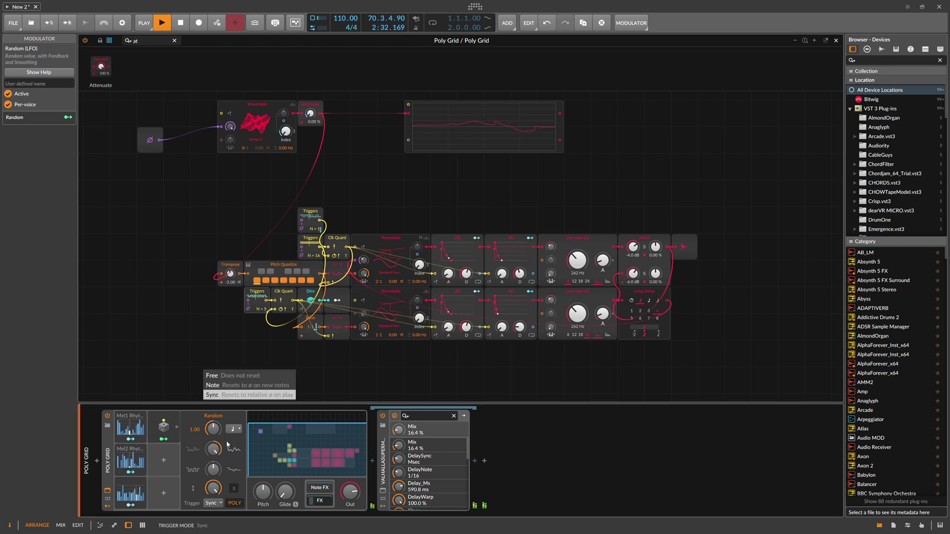
left_click(231, 376)
- Map the Random modulator to the upper filter's drive at +0.296 and copy the modulator into the slot below
left_click(163, 439)
left_click_drag(551, 247, 554, 275)
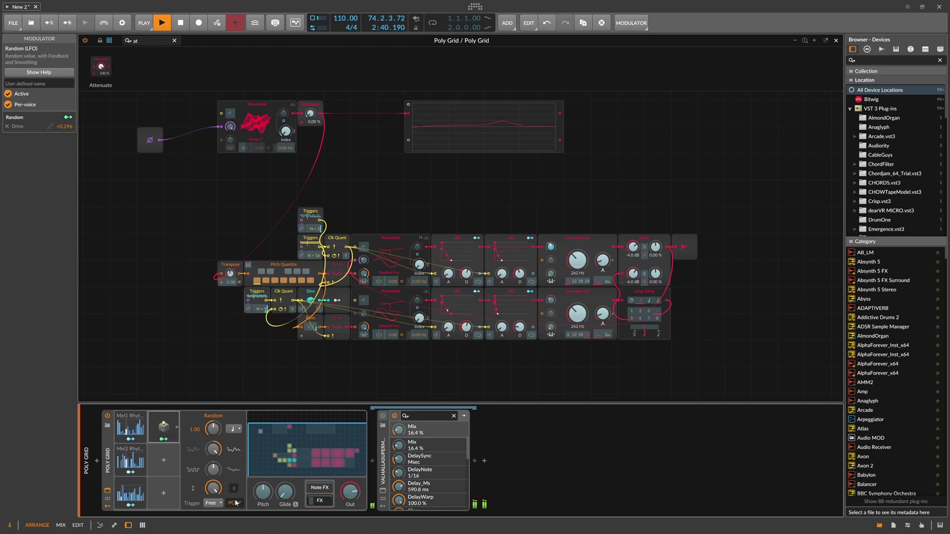
left_click_drag(164, 428, 164, 460)
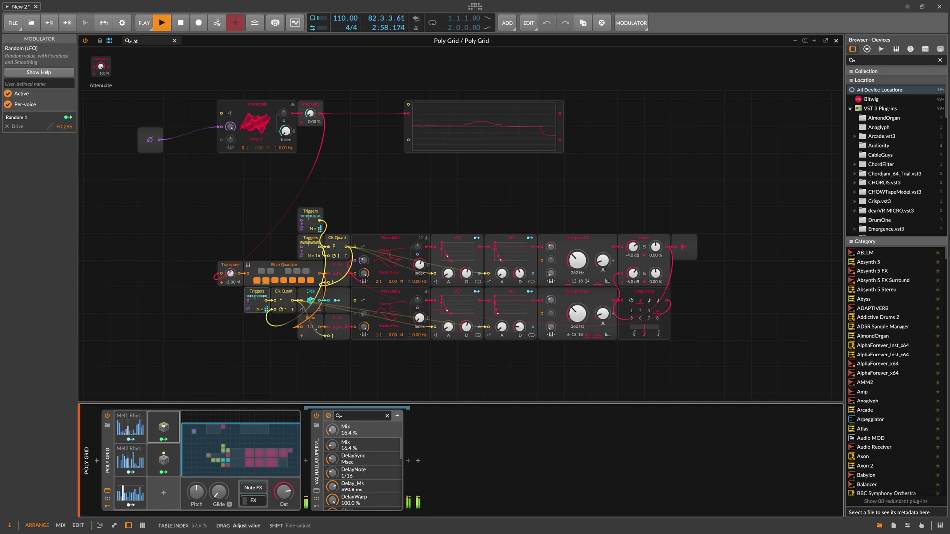
- Load the Sine + Harmonic wavetable into the upper voice and modulate its index by +0.040 with a third Random modulator
left_click(391, 255)
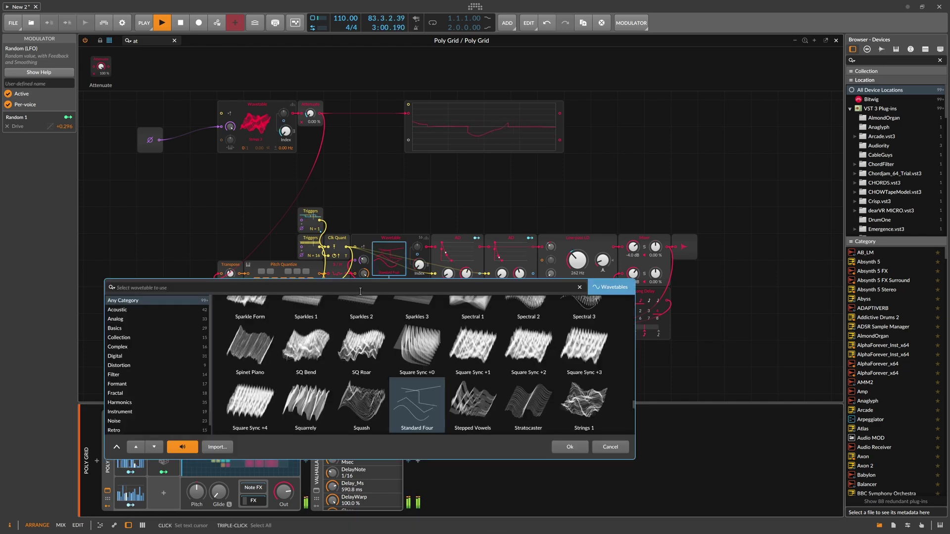
scroll(384, 349, "up", 5)
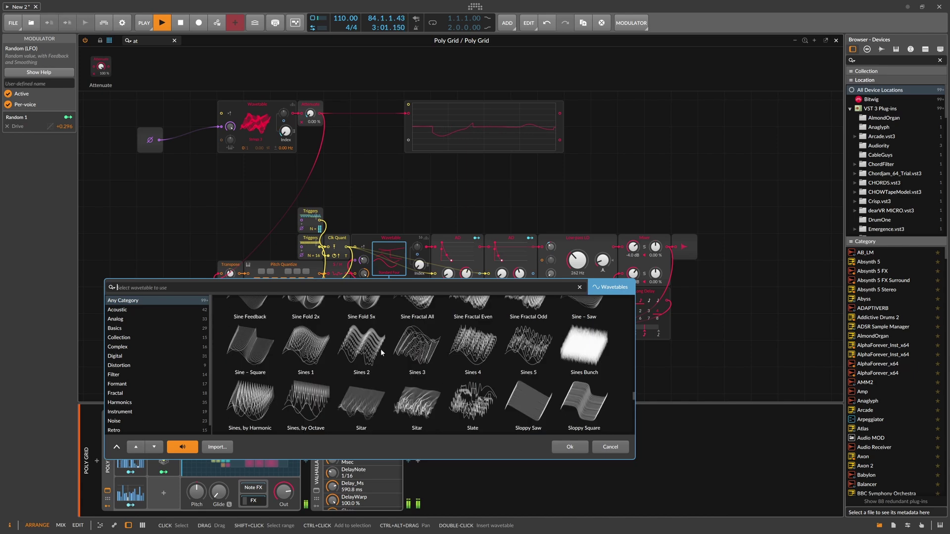
left_click(316, 286)
type("sine")
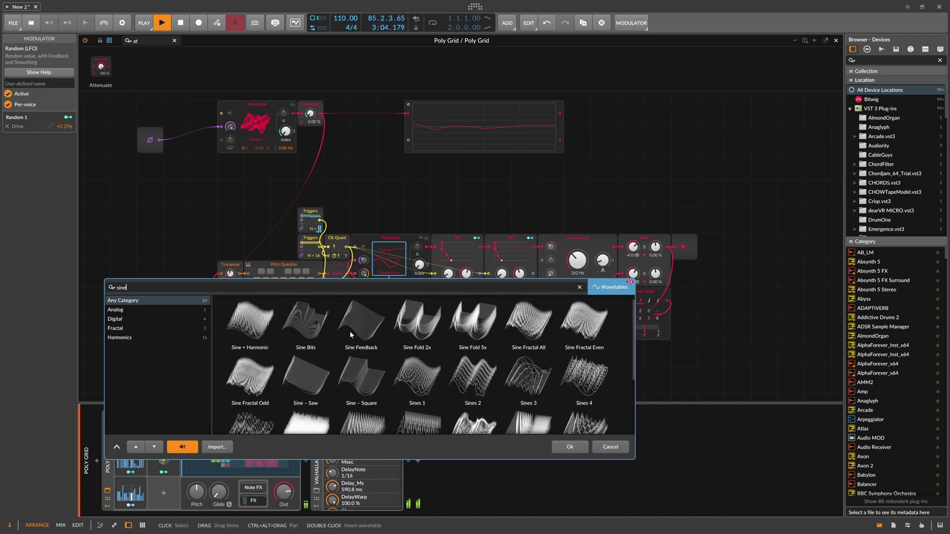
double_click(266, 327)
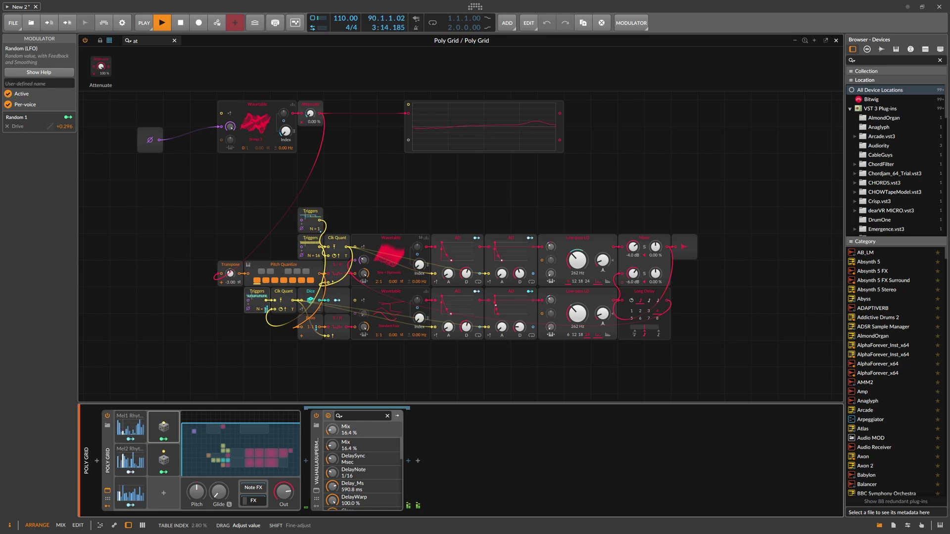
key("ctrl+d")
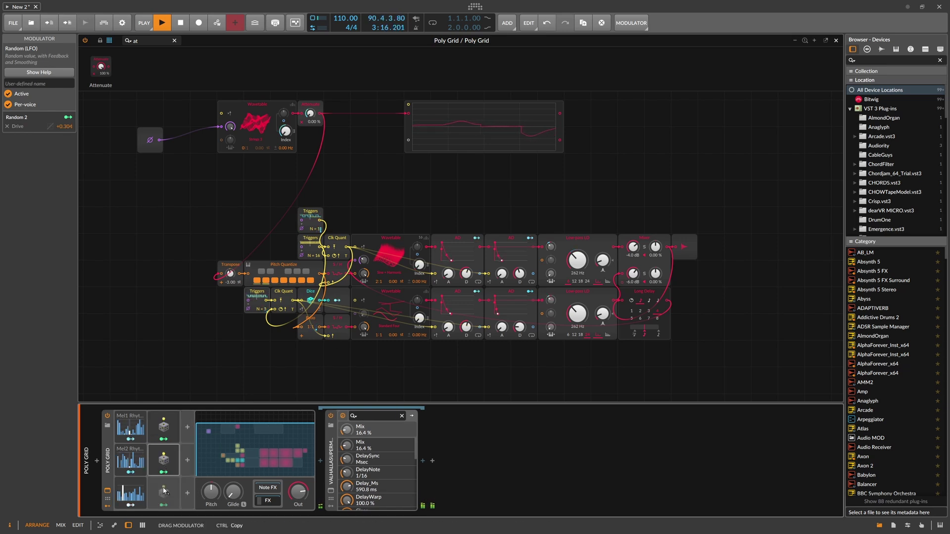
left_click_drag(164, 505, 418, 259)
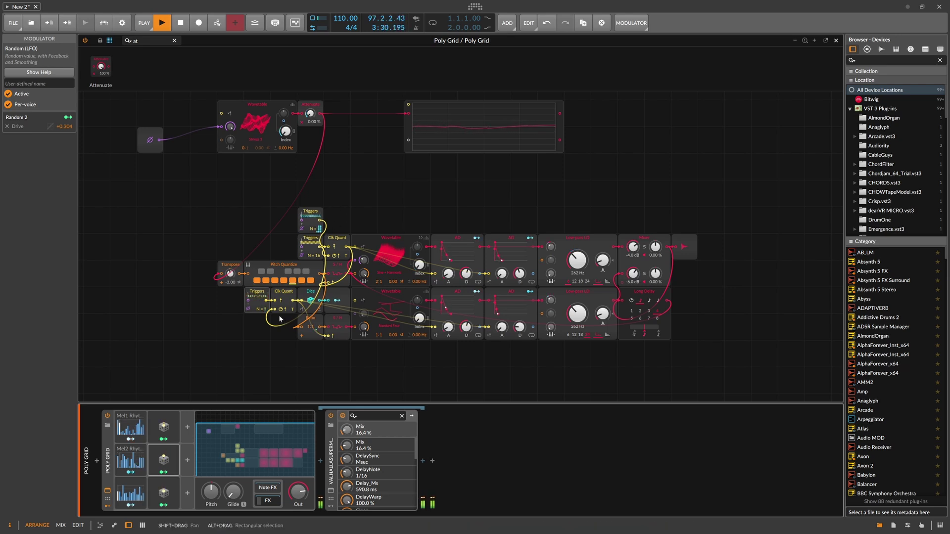
- Set the Mel2 Rhythm modulation of the lower voice's Triggers step count to +15.00
right_click(265, 314)
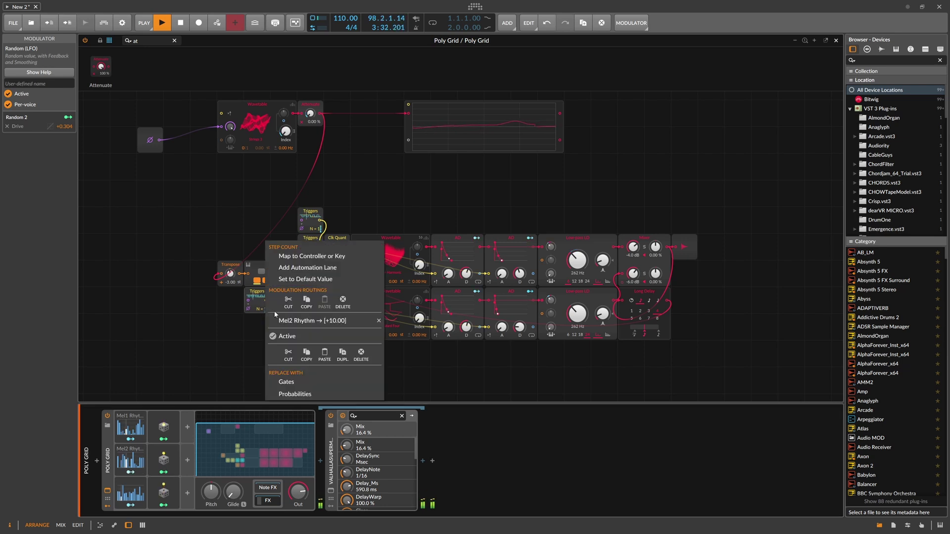
left_click(282, 336)
left_click_drag(265, 309, 266, 306)
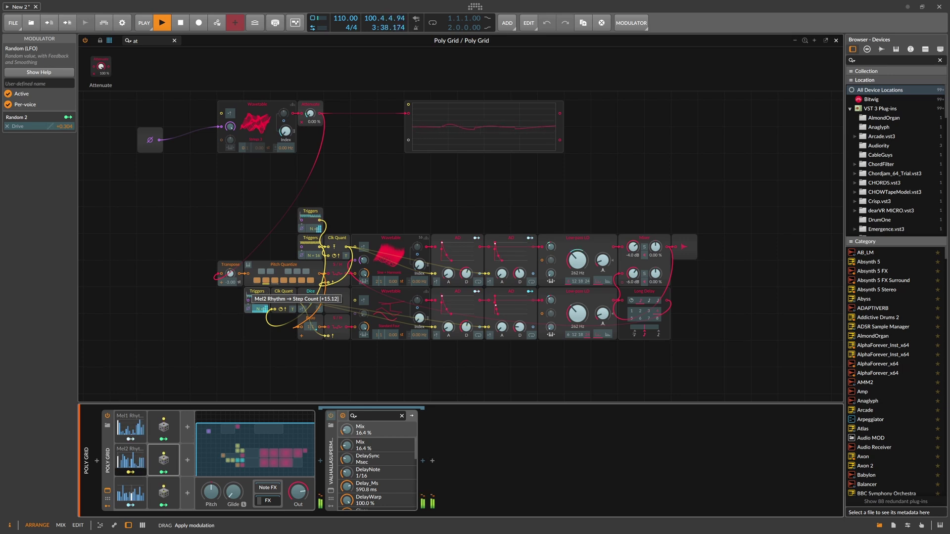
left_click_drag(265, 307, 266, 305)
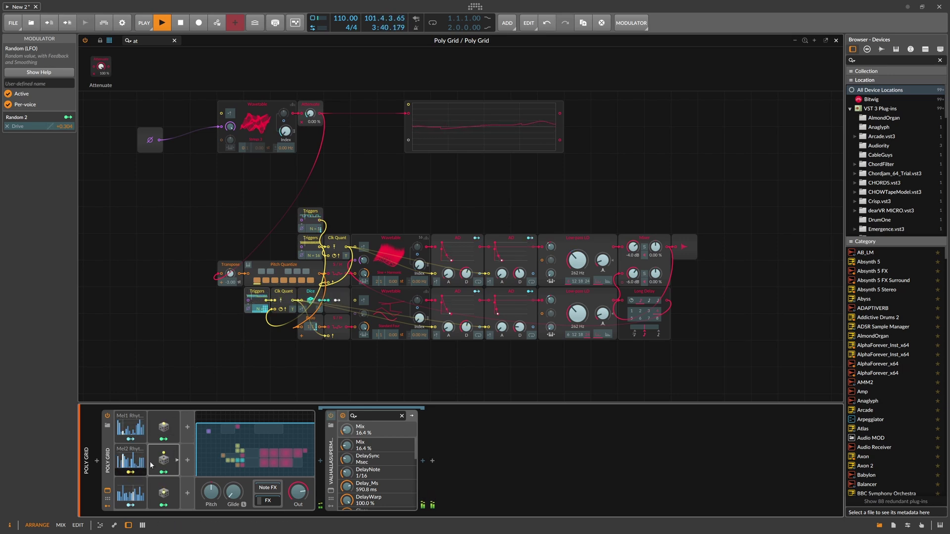
left_click(111, 452)
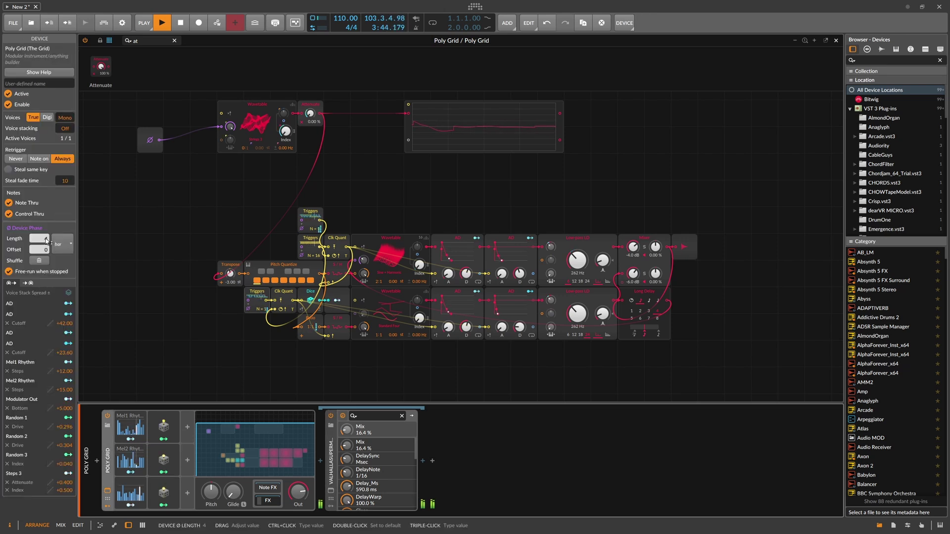
left_click_drag(46, 240, 47, 240)
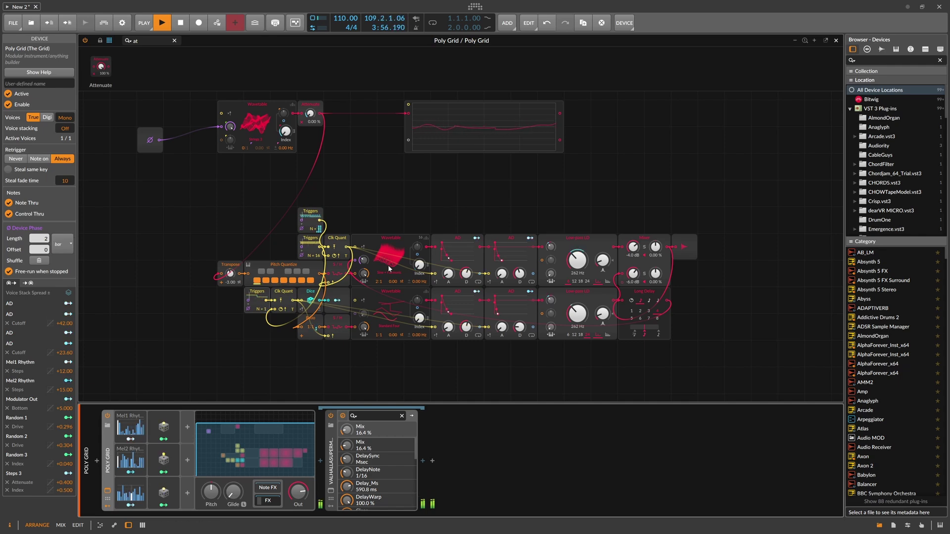
- Adjust the attack of the upper voice's first AD envelope
mouse_move(466, 273)
scroll(466, 273, "down", 5)
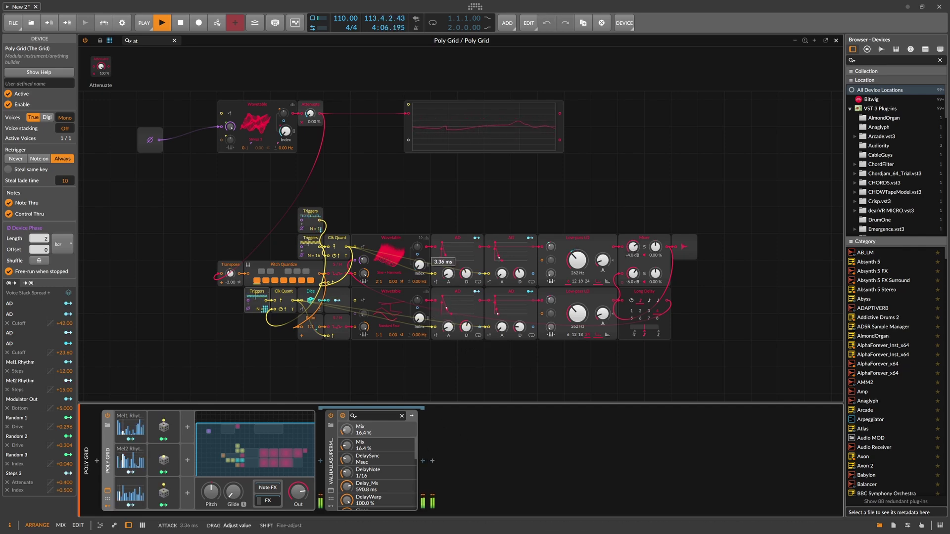
left_click_drag(448, 273, 448, 273)
- Move the Phase In module beside the upper Triggers module and the topmost Wavetable directly above the upper voice's Wavetable
scroll(441, 176, "up", 2)
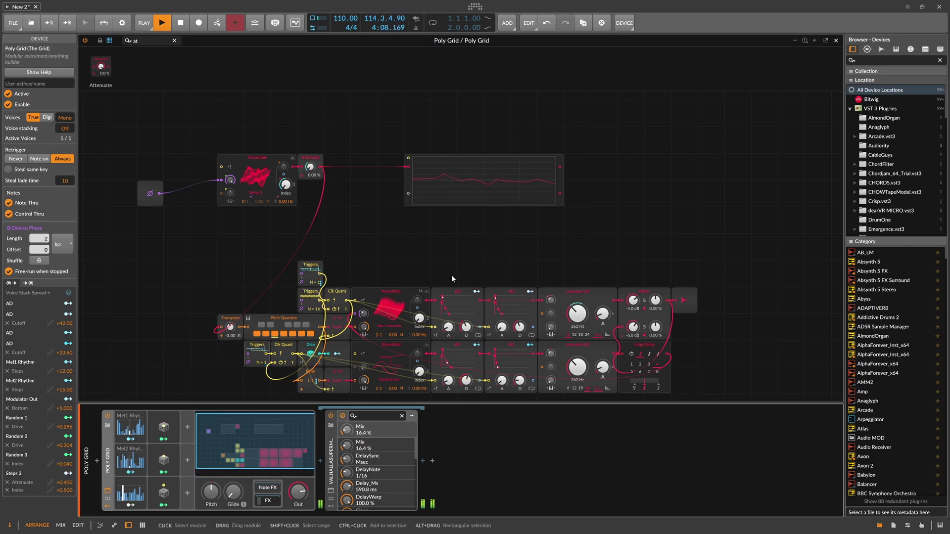
left_click_drag(523, 168, 308, 184)
double_click(150, 198)
left_click_drag(150, 201, 336, 273)
left_click(376, 250)
left_click(461, 241)
left_click_drag(461, 241, 381, 243)
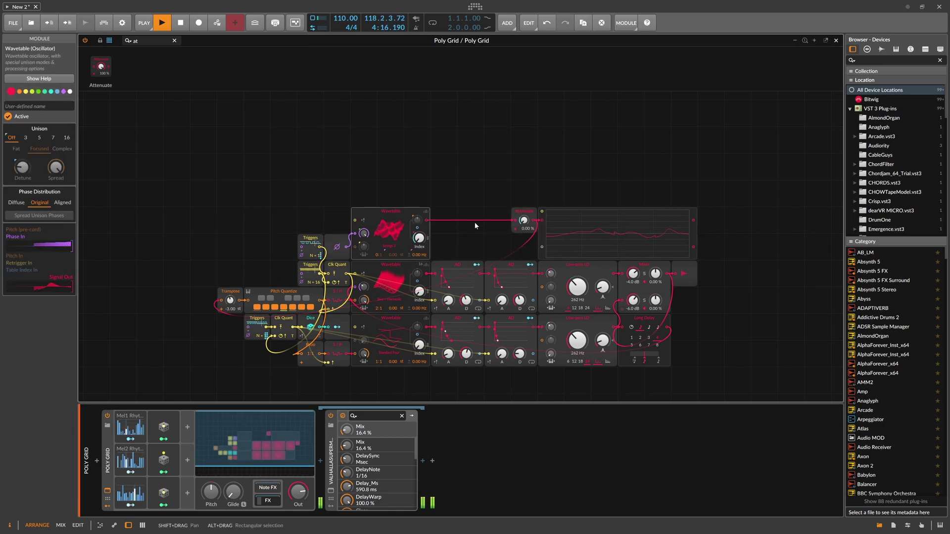
- Place the Attenuate and Oscilloscope modules directly after the topmost Wavetable and widen the Oscilloscope to the end of the voice row
left_click_drag(522, 211, 452, 218)
left_click_drag(638, 231, 558, 232)
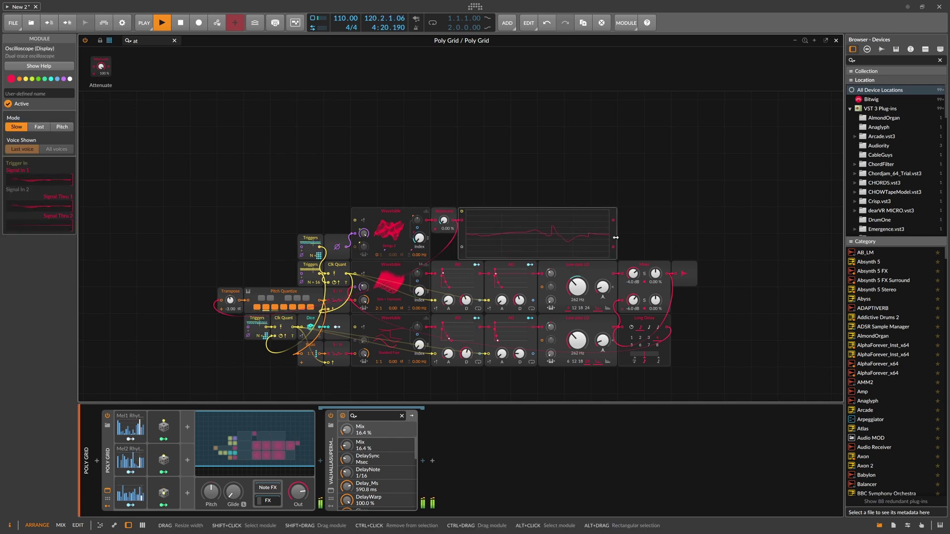
left_click_drag(615, 232, 696, 231)
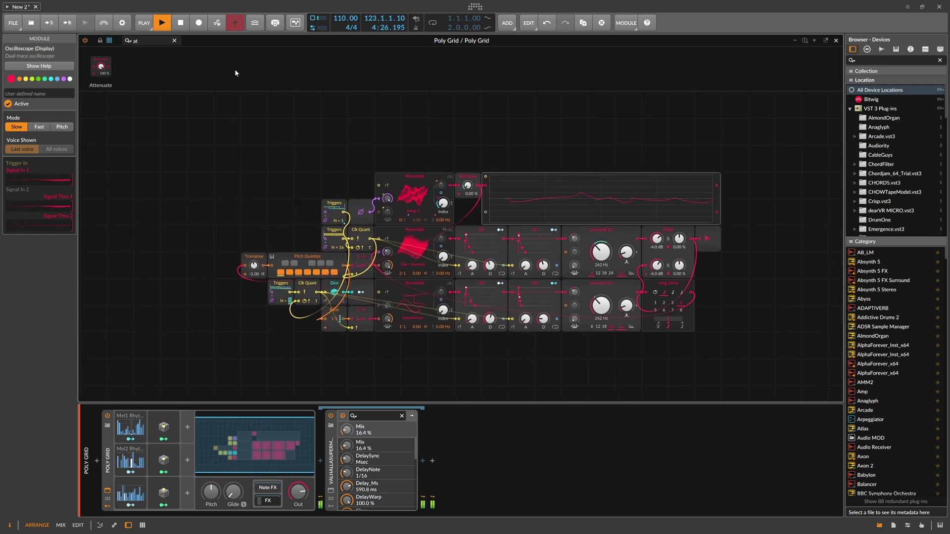
- Add a Blend module above Phase In and patch it between Phase In and the topmost Wavetable's phase input
left_click(361, 209)
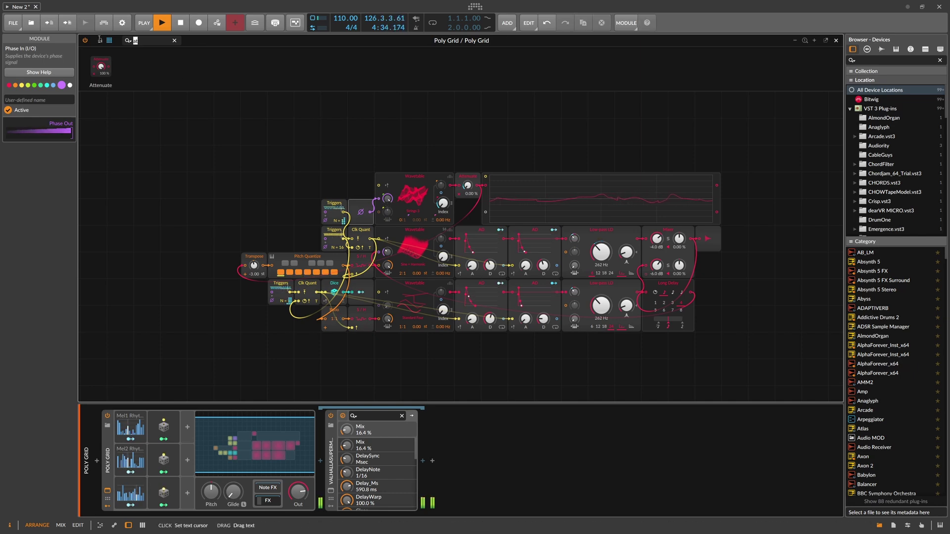
key("BackSpace")
type("blend")
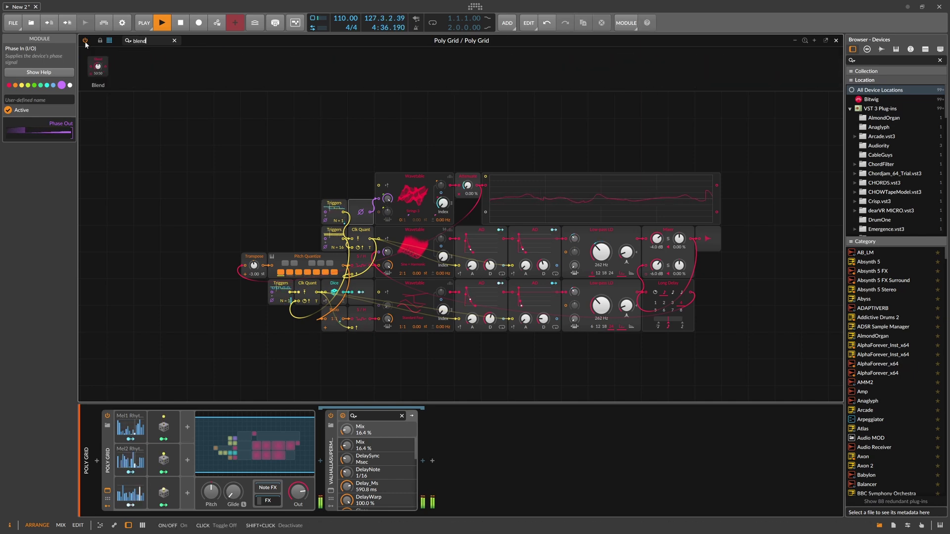
left_click_drag(99, 65, 362, 186)
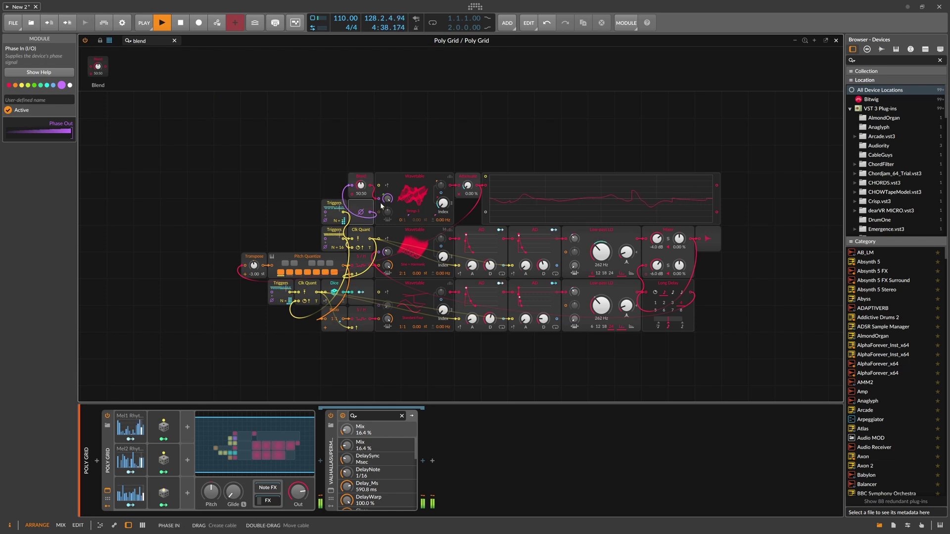
left_click(370, 187)
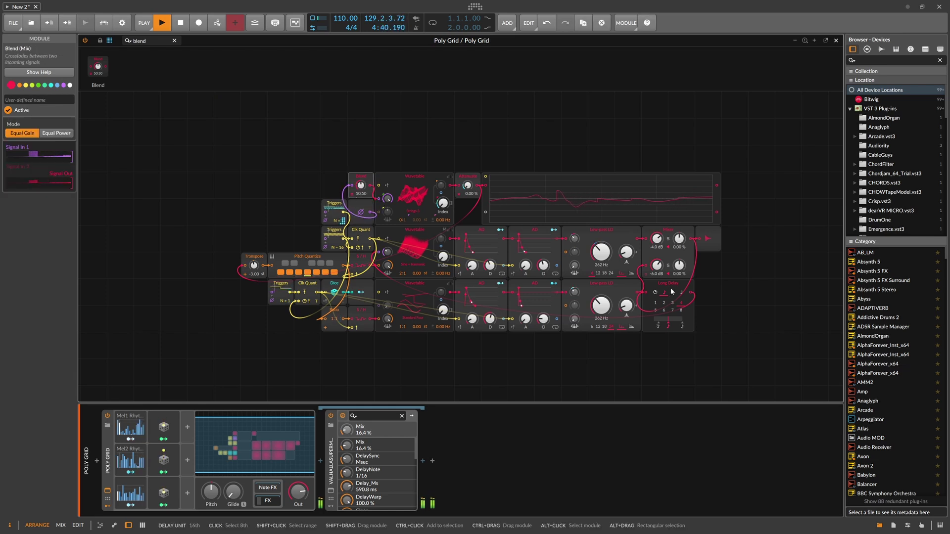
- Feed the Long Delay's output into the Blend's second input and set the blend to 13.2 %
left_click_drag(692, 293, 353, 196)
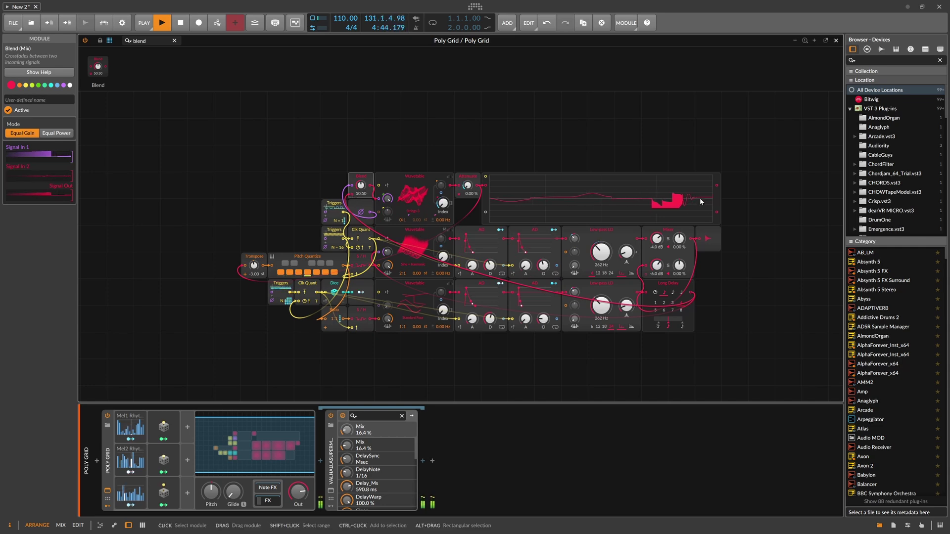
left_click_drag(361, 184, 361, 180)
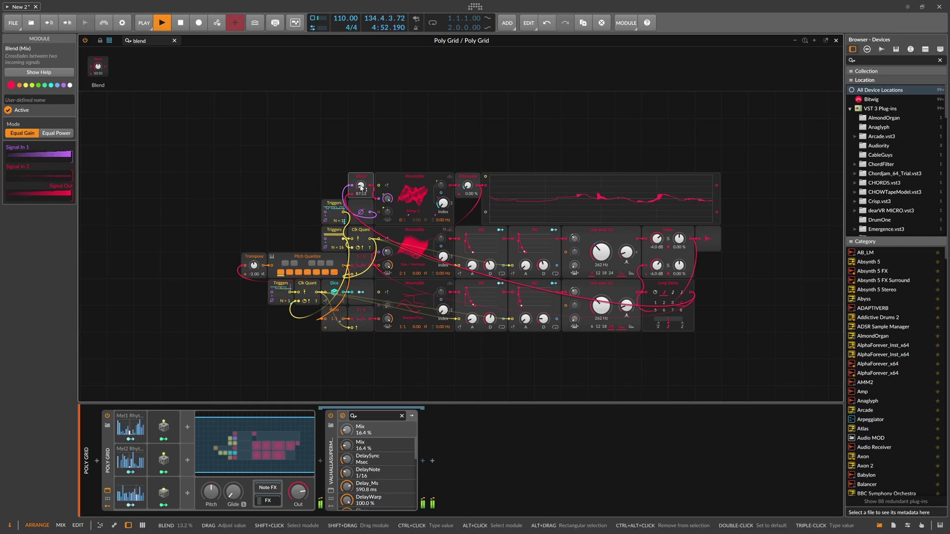
- Adjust the upper voice Wavetable's phase modulation amount and map a fourth Random modulator to it
left_click_drag(388, 251, 388, 251)
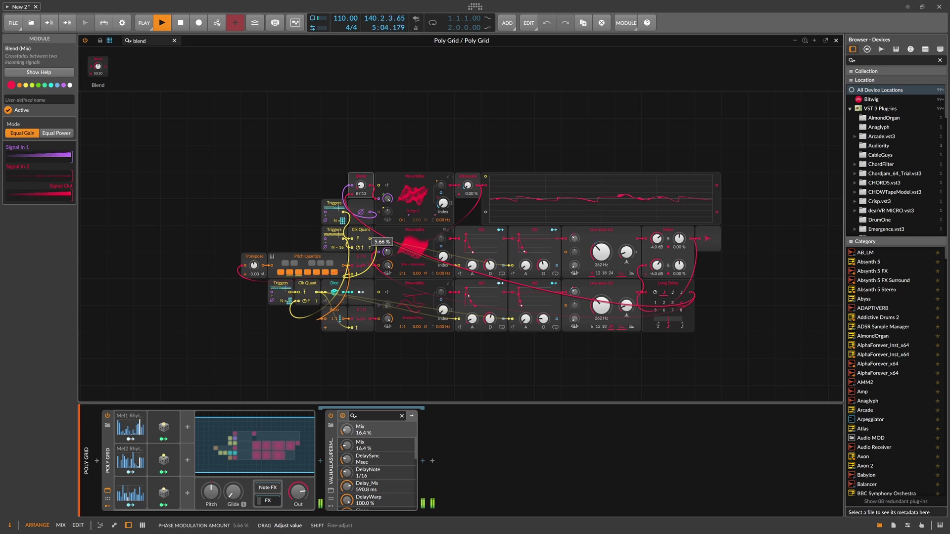
left_click_drag(391, 254, 388, 251)
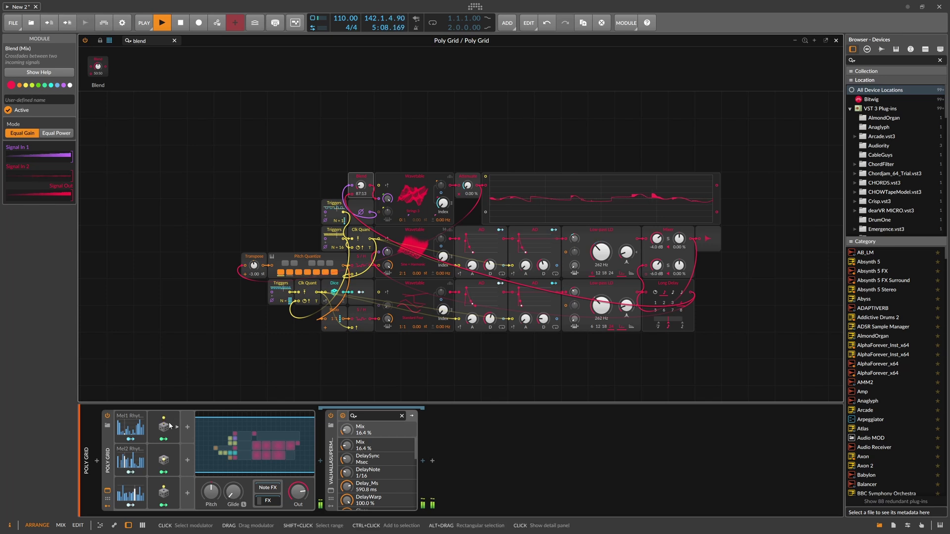
left_click(187, 426)
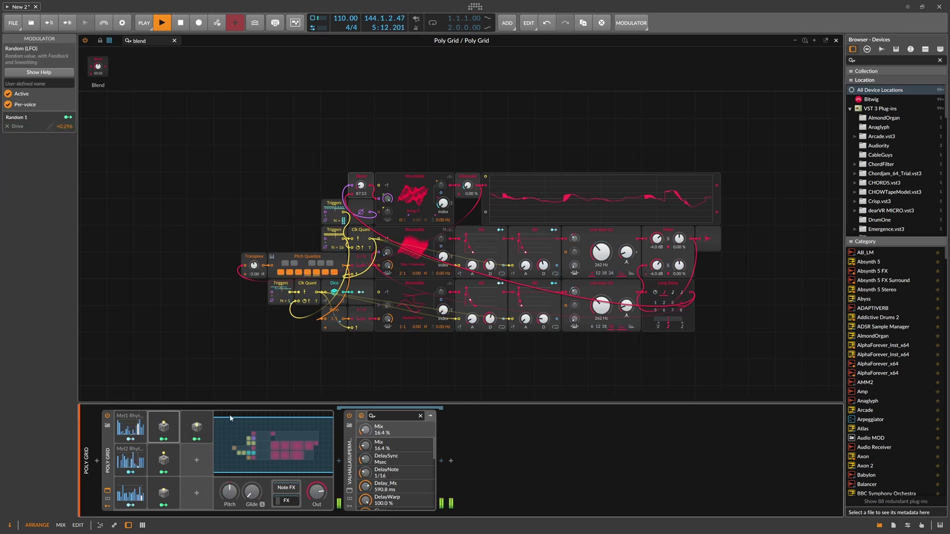
left_click_drag(388, 257, 388, 220)
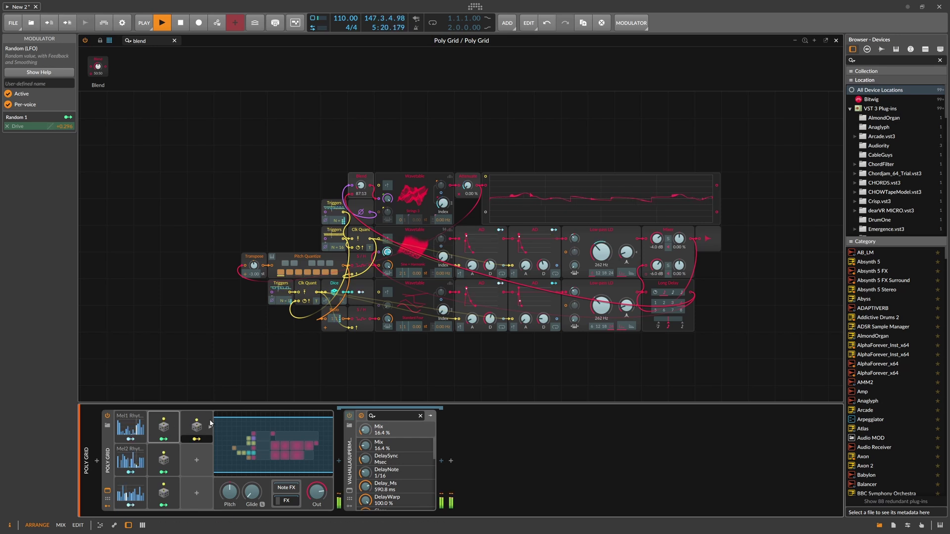
- Adjust the attack and decay of the upper voice's first AD envelope, with a decay of about 1.8 s
mouse_move(489, 262)
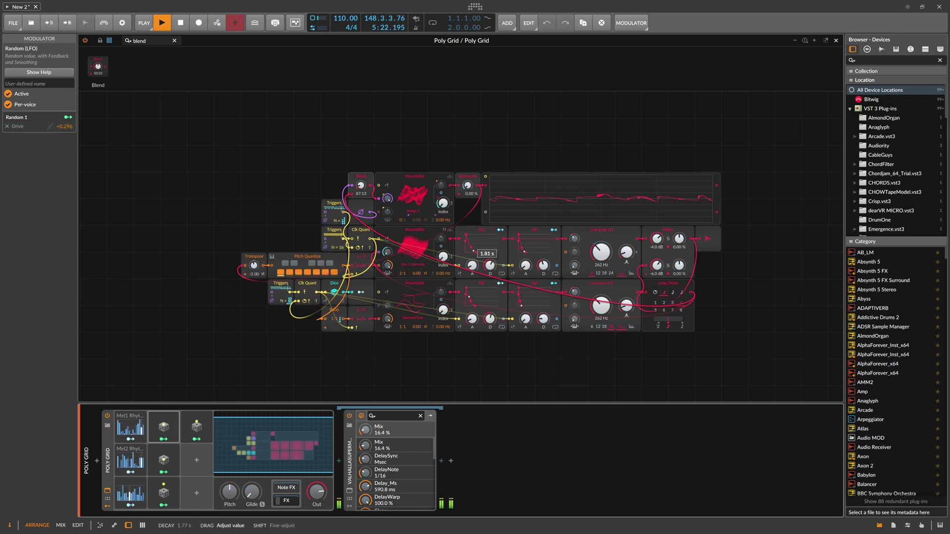
mouse_move(472, 264)
left_mouse_down()
mouse_move(472, 253)
mouse_move(472, 267)
left_mouse_up()
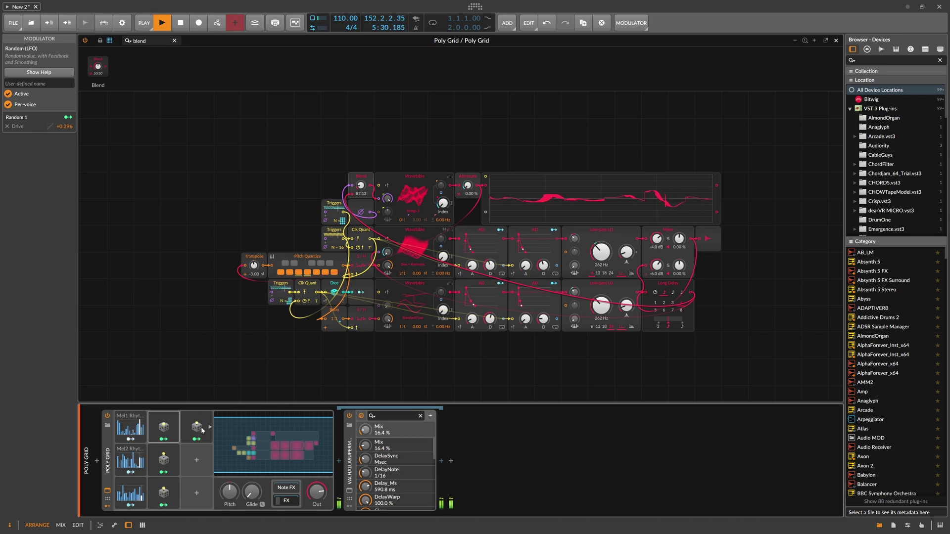
left_click_drag(387, 253, 387, 252)
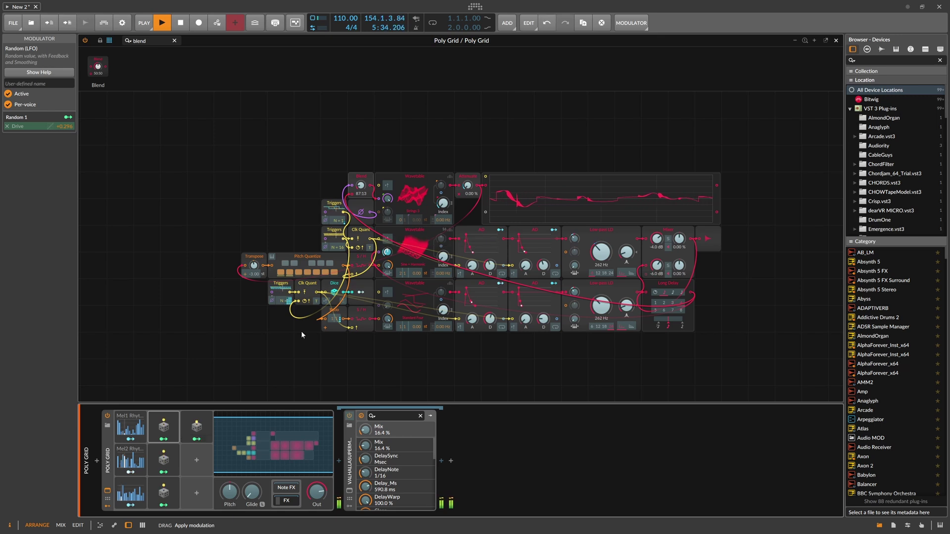
left_click_drag(471, 265, 472, 262)
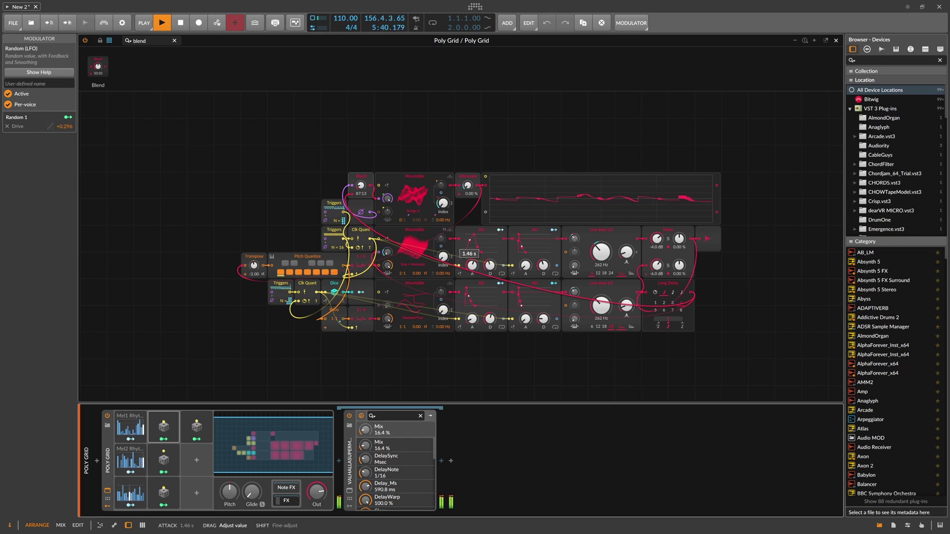
left_click_drag(471, 264, 472, 265)
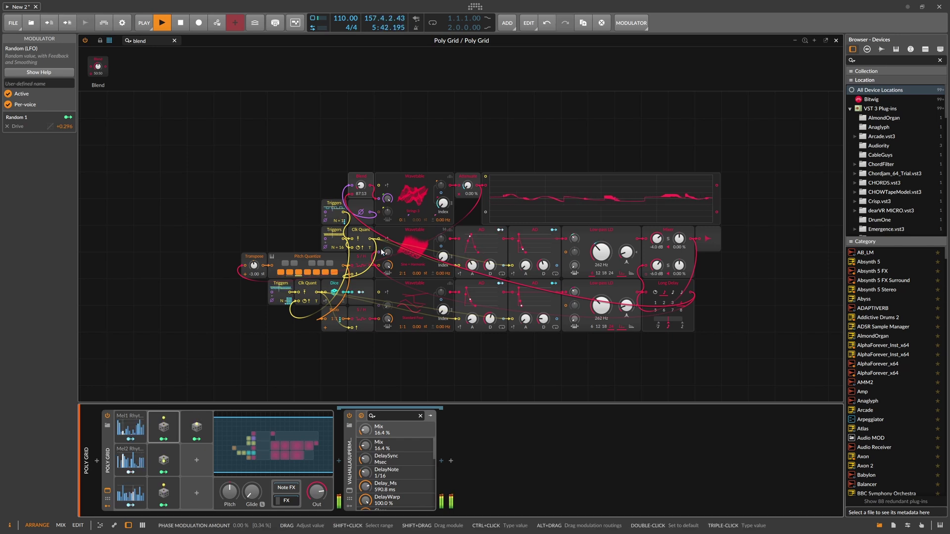
- Add a Dice module ahead of the upper voice's Triggers and drive its trigger input from the upper Clk Quant
left_click(98, 66)
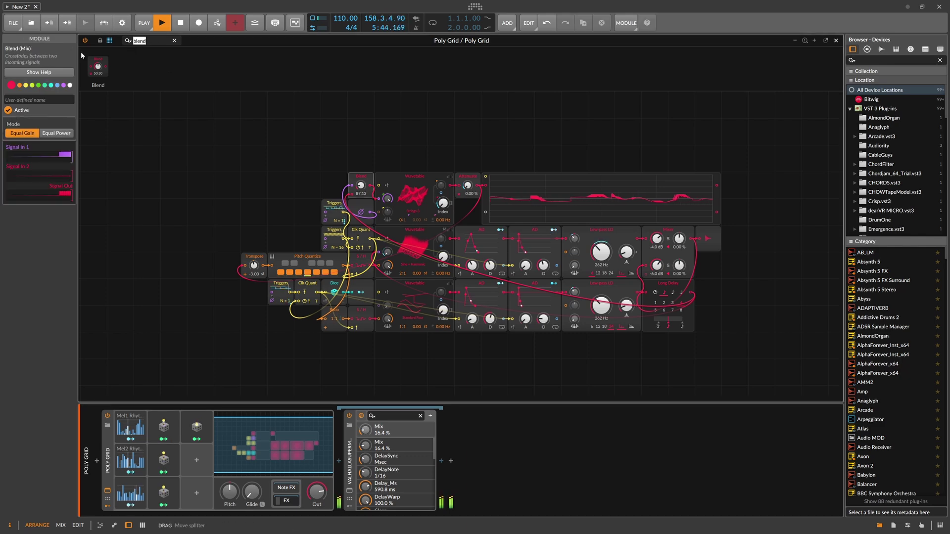
type("dice")
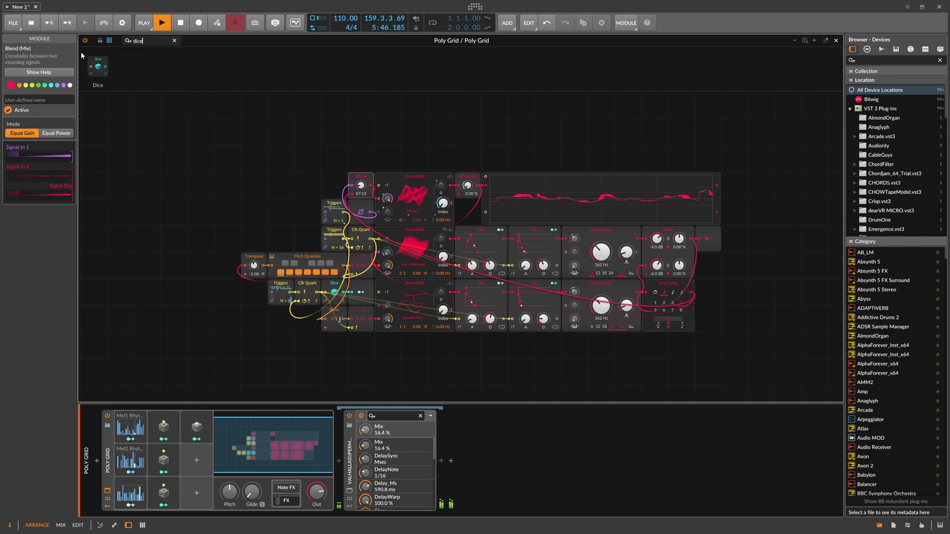
key("Return")
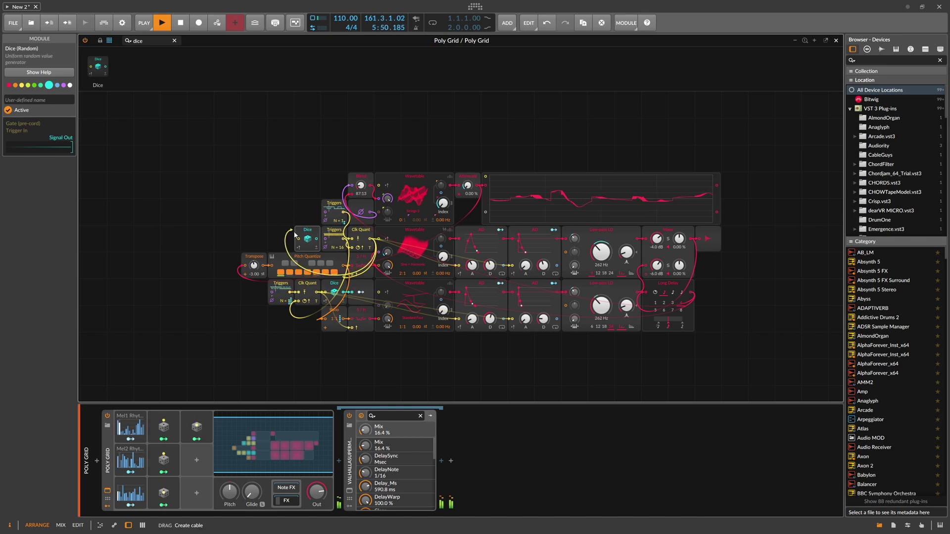
left_click_drag(305, 230, 277, 230)
- Add a Modulator Out module directly after the new Dice so that it receives the random signal
left_click(145, 43)
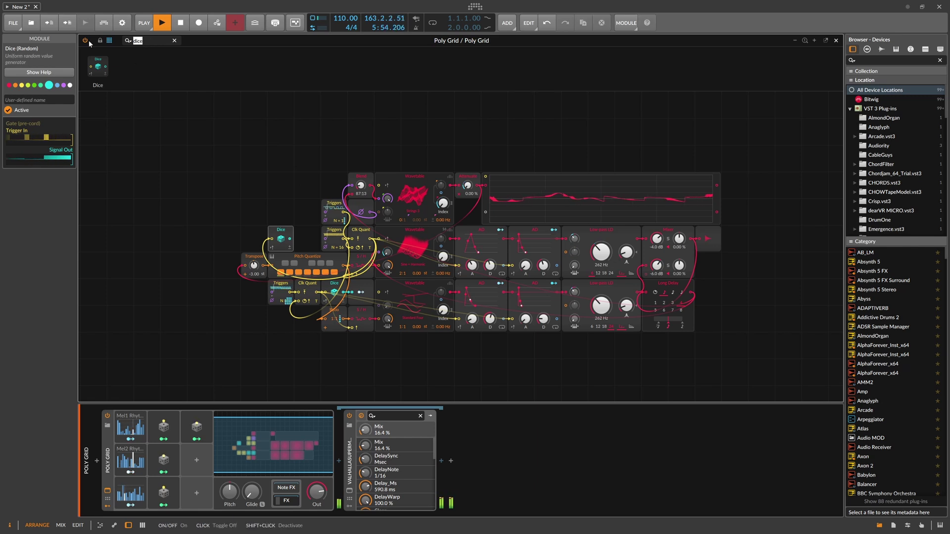
type("mod")
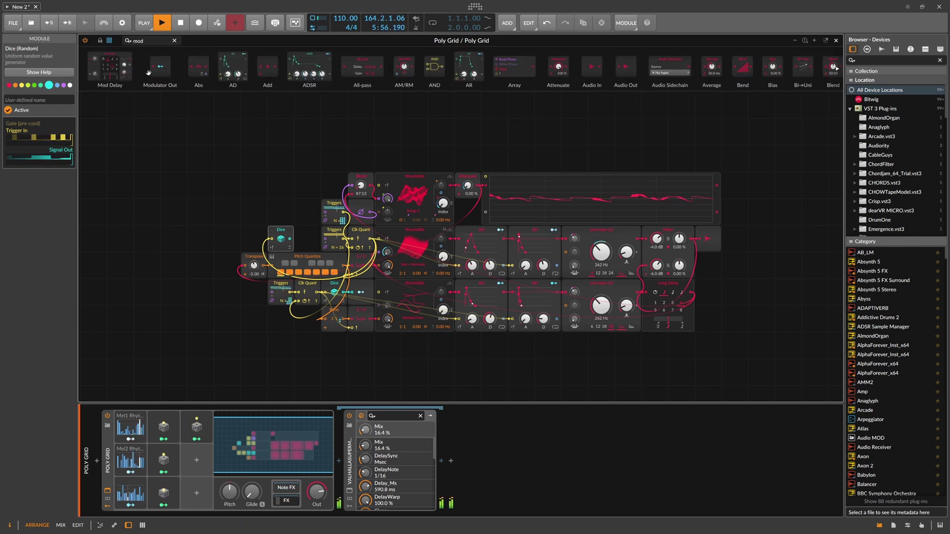
left_click_drag(160, 66, 306, 239)
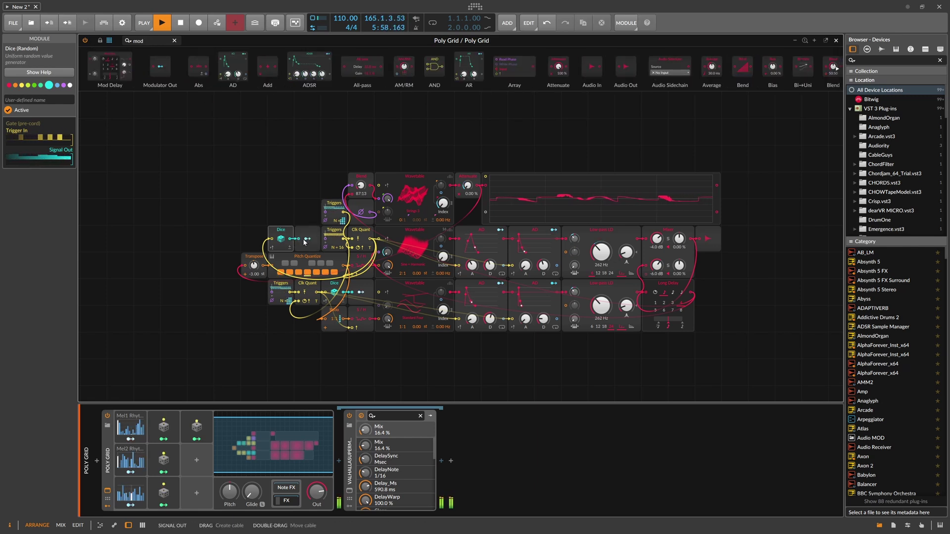
- Shorten the attacks of the upper voice's two AD envelopes and map the new Modulator Out to them with amounts of about +1.728 and +1.168
mouse_move(472, 265)
left_mouse_down()
mouse_move(472, 275)
mouse_move(471, 253)
left_mouse_up()
left_click(308, 238)
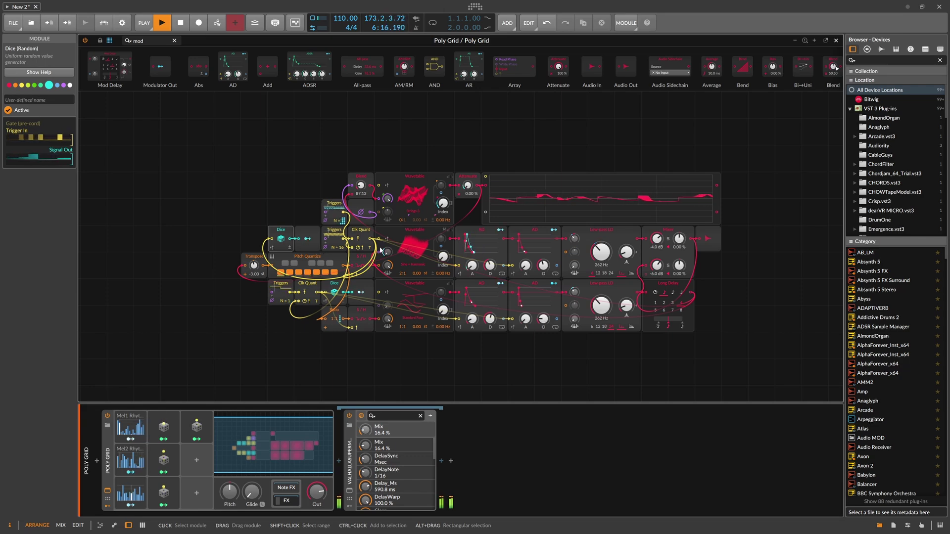
mouse_move(525, 266)
left_click_drag(525, 265, 526, 253)
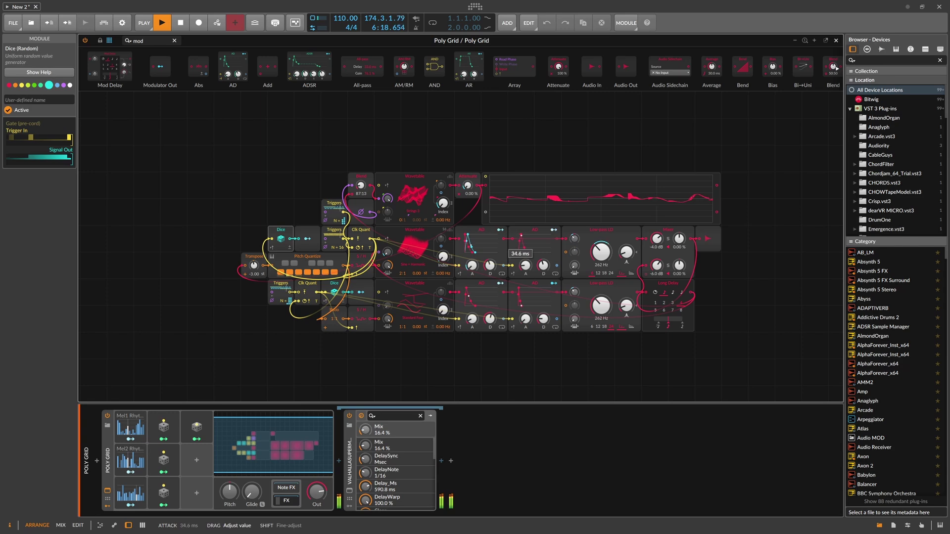
left_click(307, 238)
left_click_drag(526, 265, 525, 234)
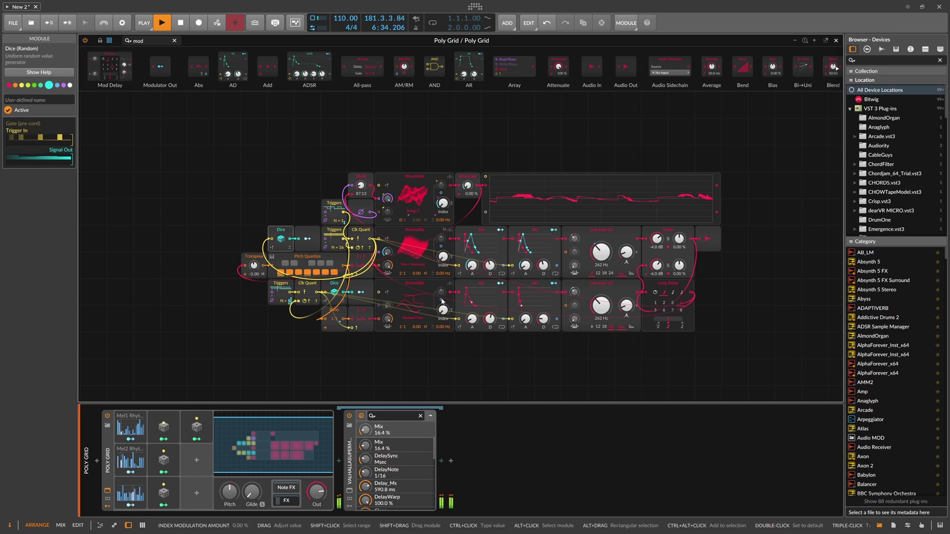
- Change the lower Low-pass LD's slope and set the upper Low-pass LD's resonance to about 6.34 %
left_click(592, 327)
left_click_drag(625, 249, 625, 282)
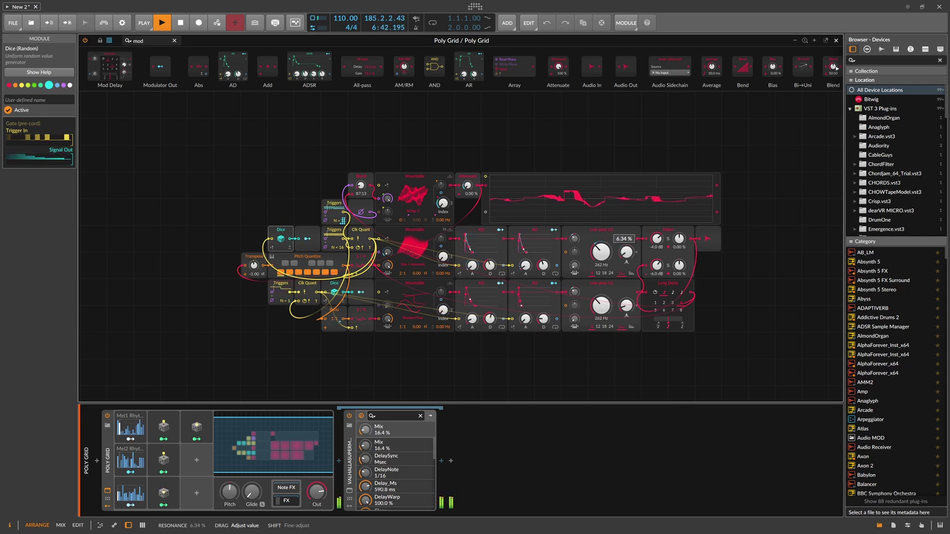
left_click_drag(625, 251, 626, 251)
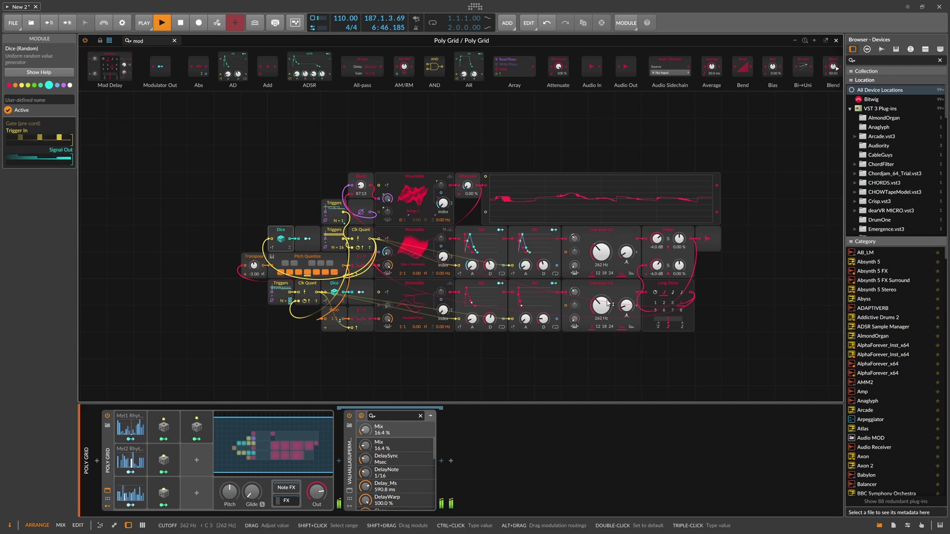
- Fine-tune the decay of both lower voice AD envelopes and the attack of the first one
left_click(542, 320)
left_click(490, 320)
left_click_drag(472, 321, 472, 321)
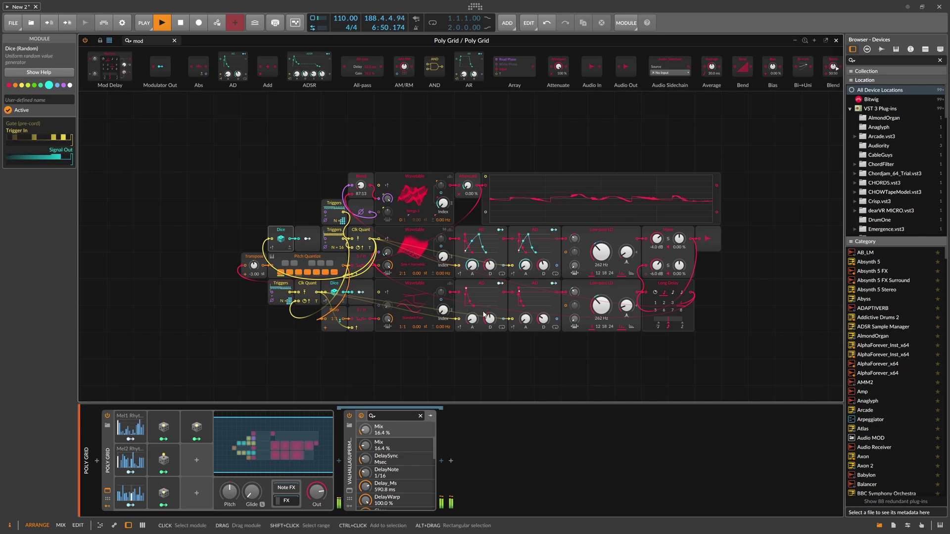
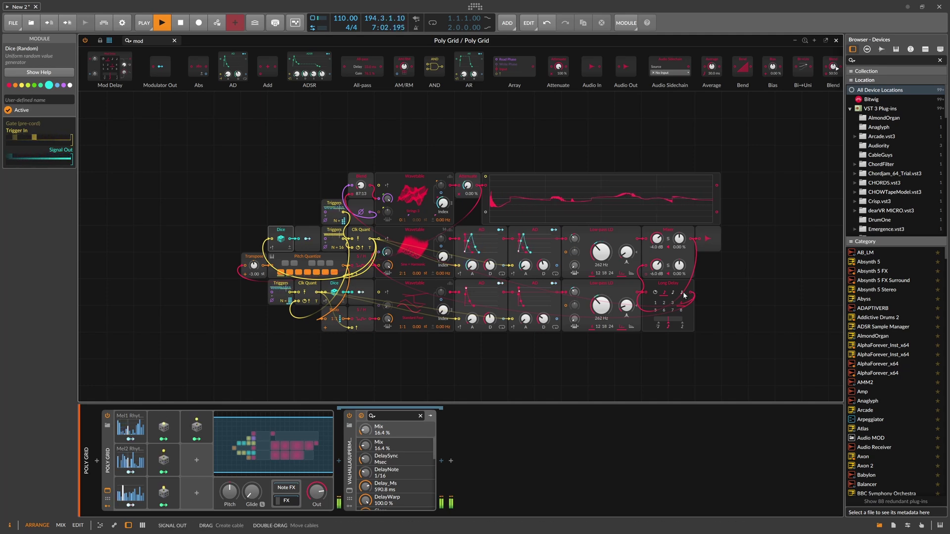
- Switch the Long Delay from note-based timing to free time at 0.52 ms
left_click(655, 292)
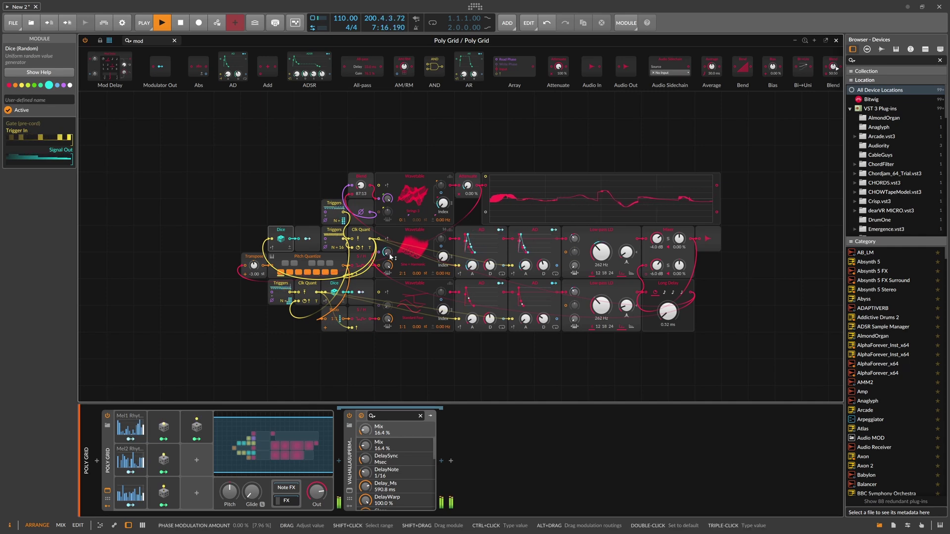
scroll(378, 253, "up", 2)
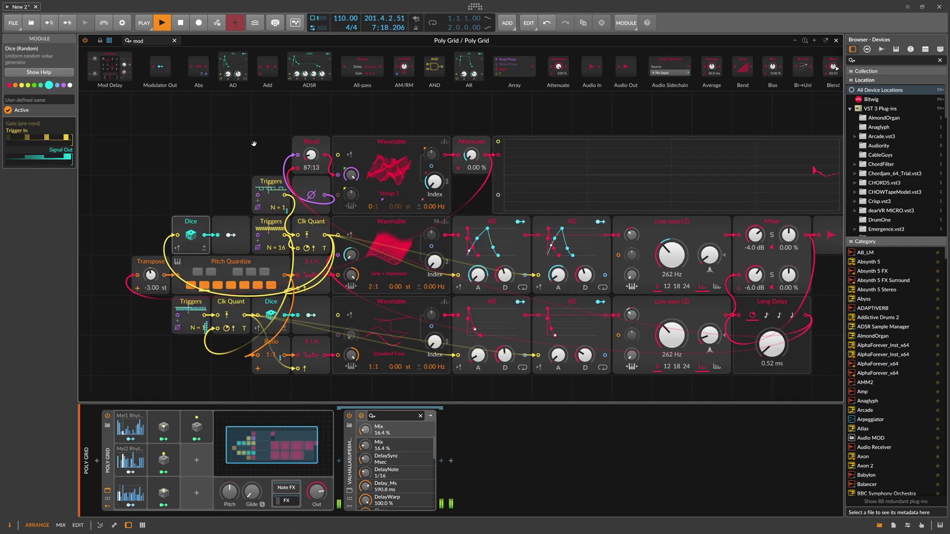
left_click_drag(252, 143, 310, 111)
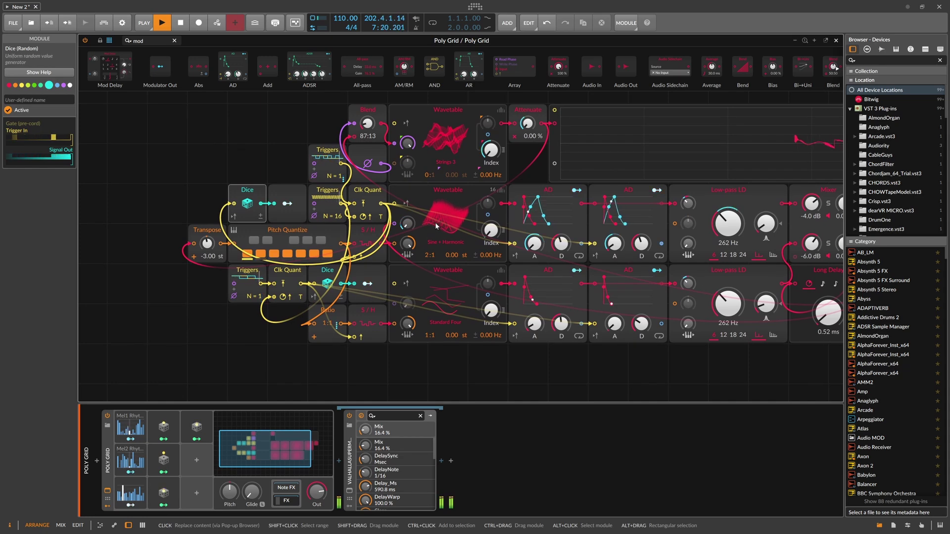
scroll(222, 128, "right", 3)
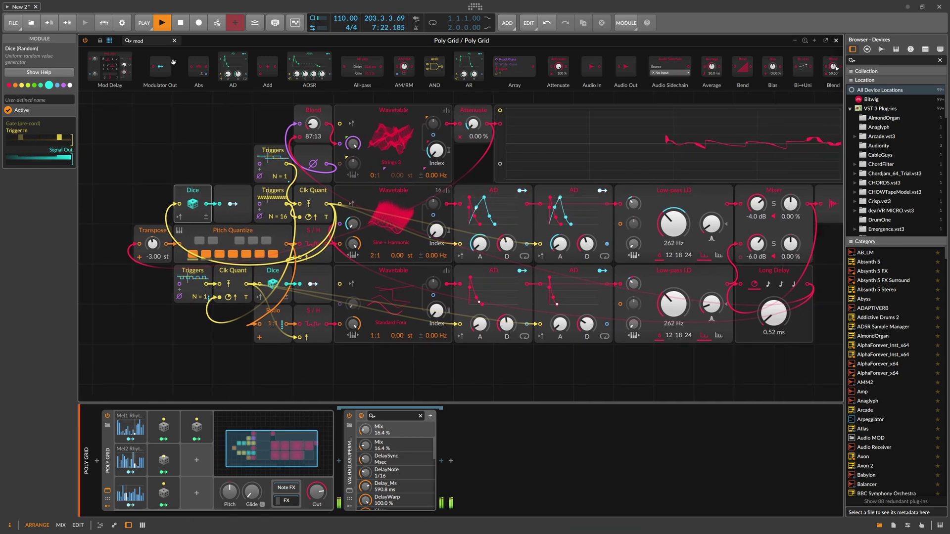
- Try a Blend module after the Long Delay with mixes of In 1 and 58:42, and delete it again
triple_click(153, 40)
type("blend")
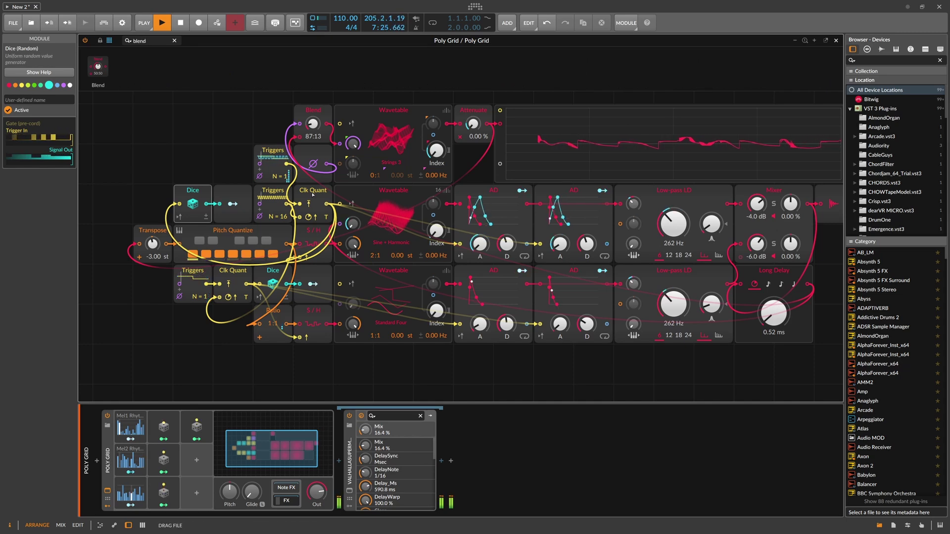
left_click_drag(98, 65, 811, 287)
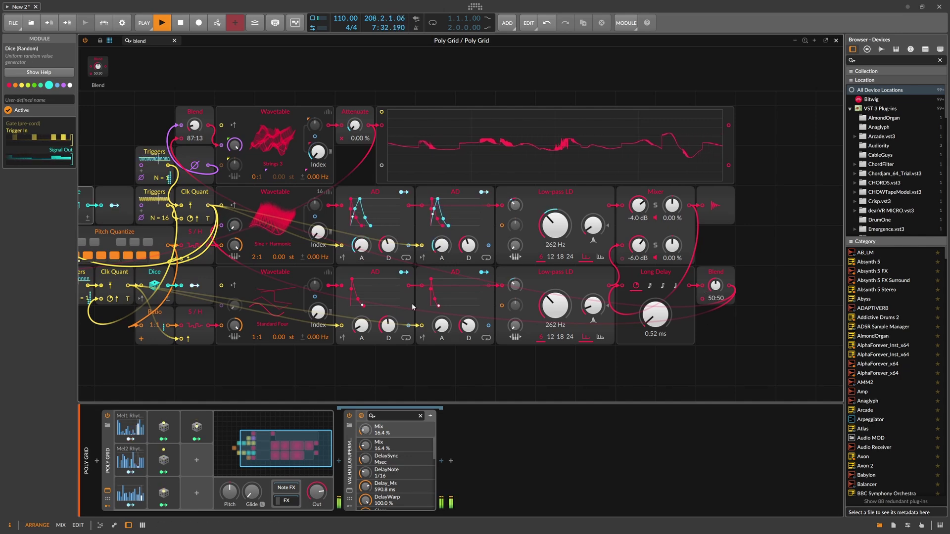
left_click_drag(681, 301, 714, 278)
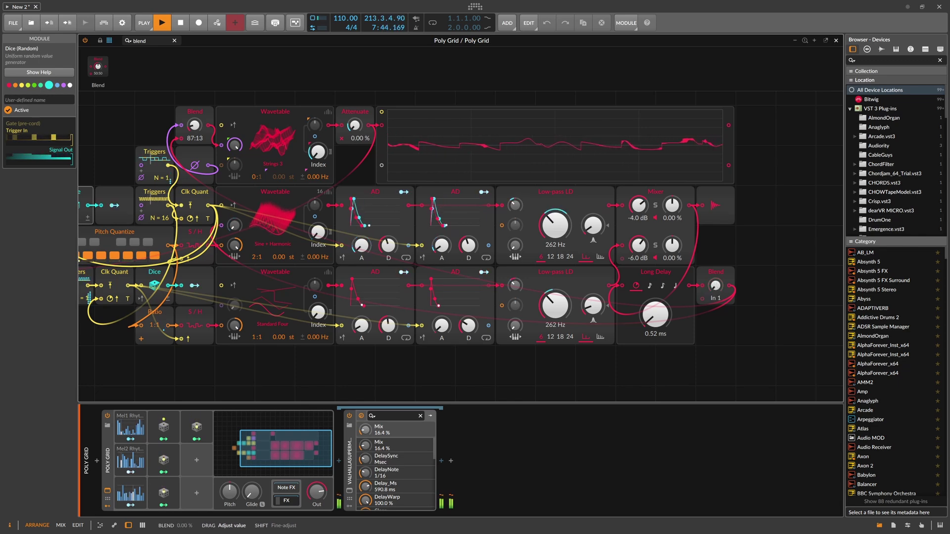
left_click_drag(676, 293, 711, 300)
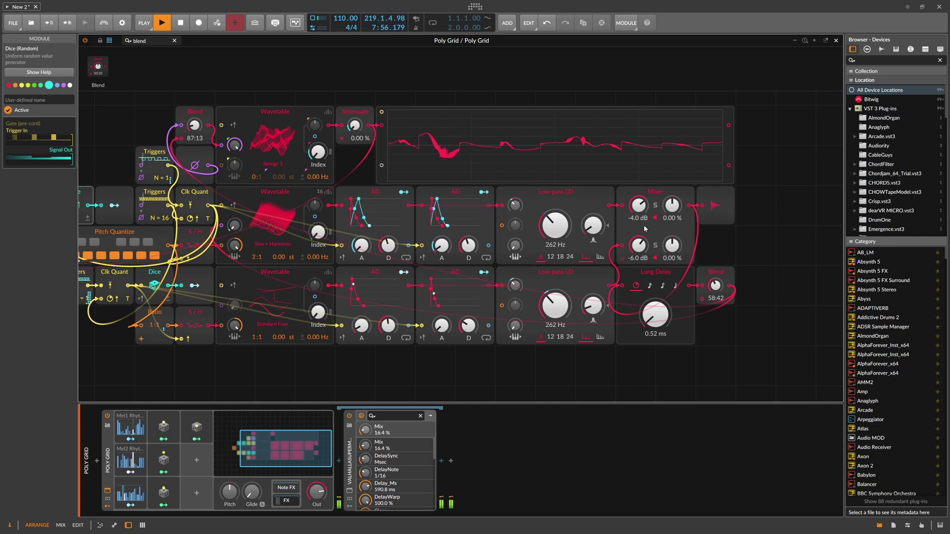
left_click(709, 277)
key("Delete")
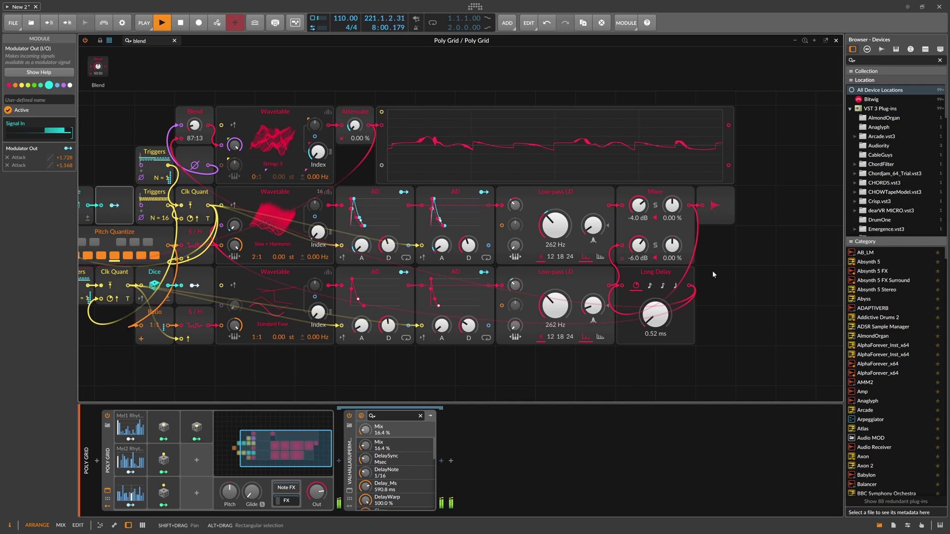
- Remove the Random 4 modulation from the upper voice Wavetable's phase modulation amount and adjust that amount
left_click_drag(150, 113, 233, 134)
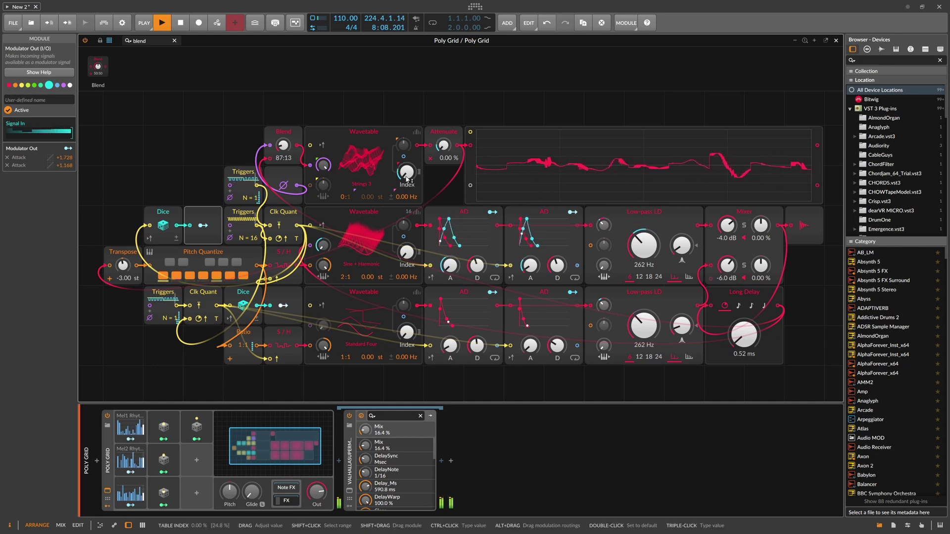
right_click(324, 244)
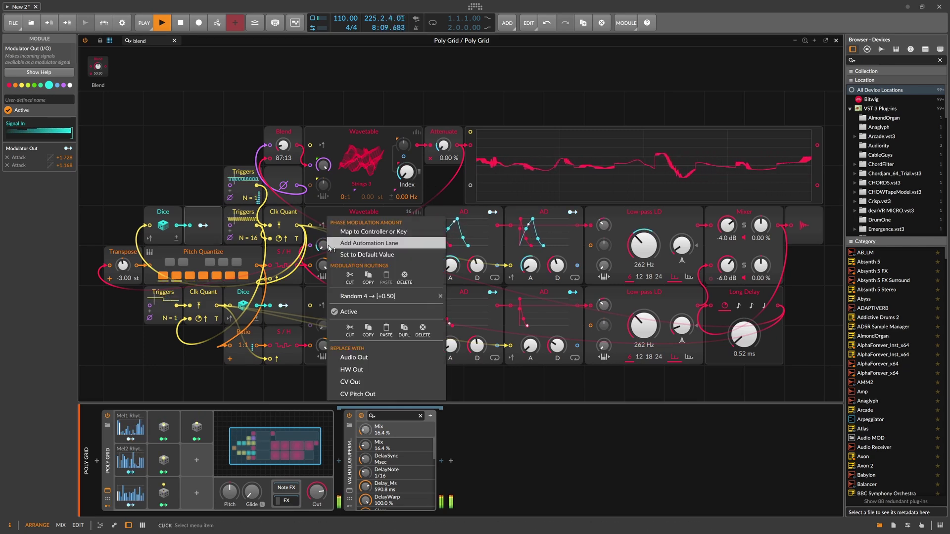
left_click(367, 300)
left_click_drag(331, 251, 331, 242)
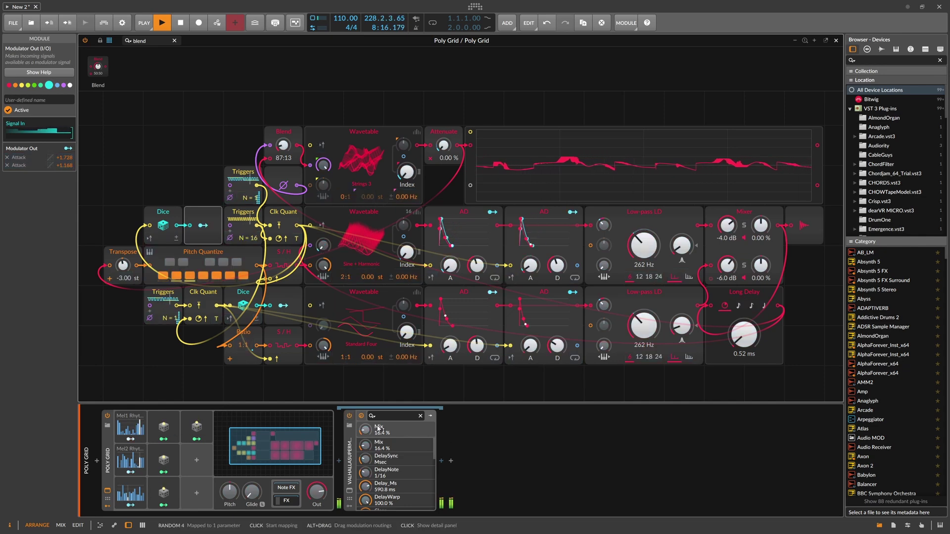
- Insert a Delay-2 device after ValhallaSupermassive and set its mix to 39.7 %
left_click(441, 461)
type("delay")
key("Down")
key("Down")
key("Return")
left_click_drag(608, 493, 608, 489)
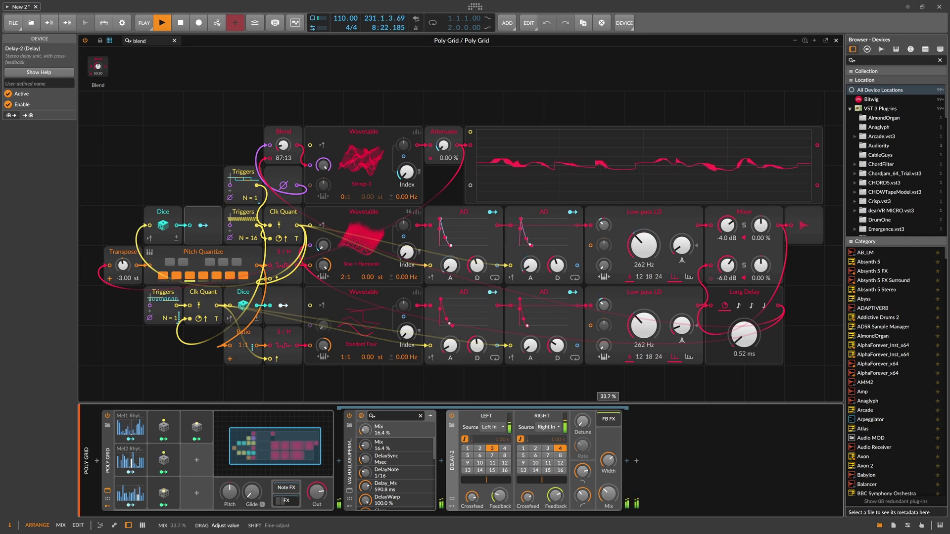
left_click_drag(608, 490, 608, 488)
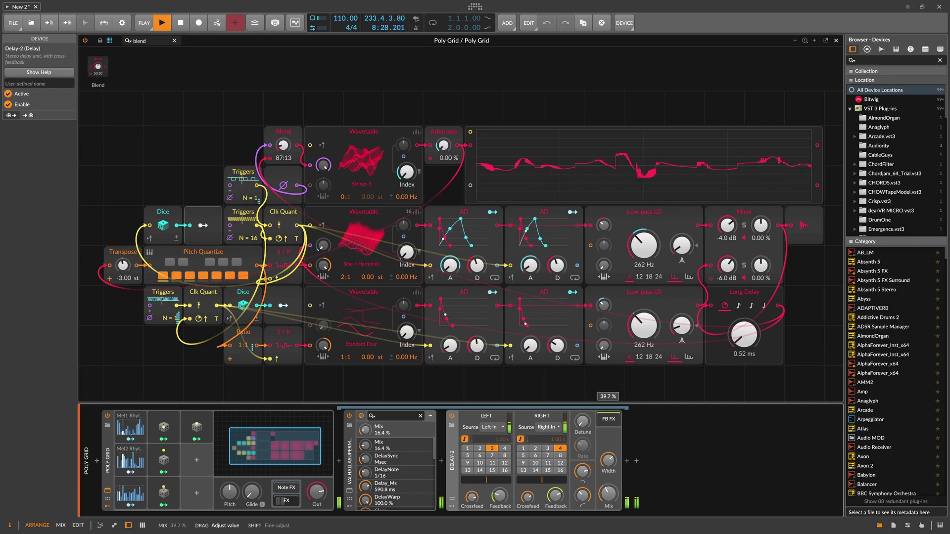
- Leave the Poly Grid editor and add a second instrument track with a Polysynth
left_click(184, 55)
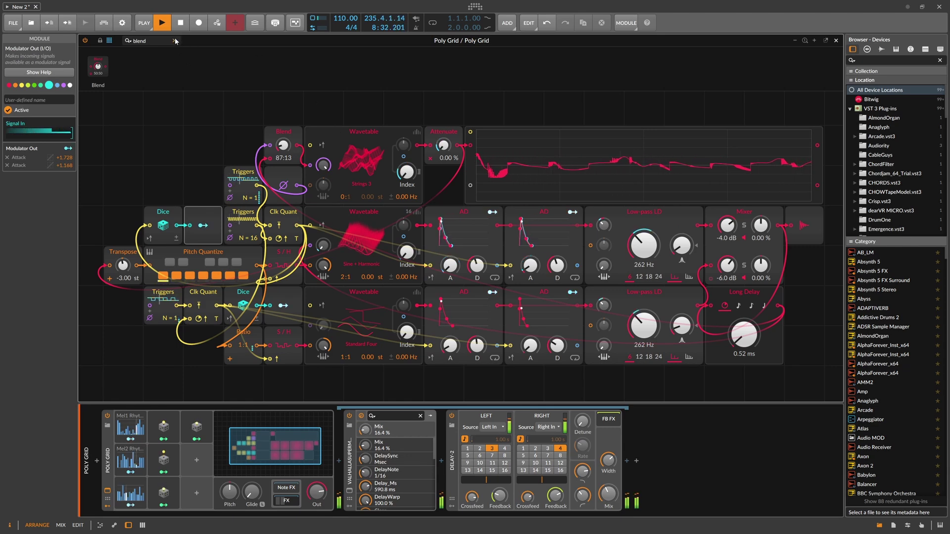
left_click(174, 41)
key("ctrl+t")
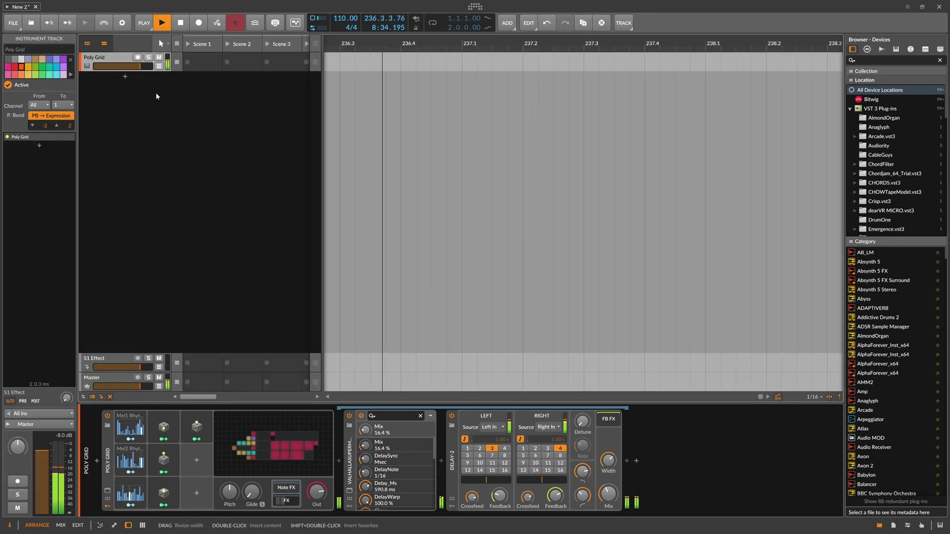
type("poly")
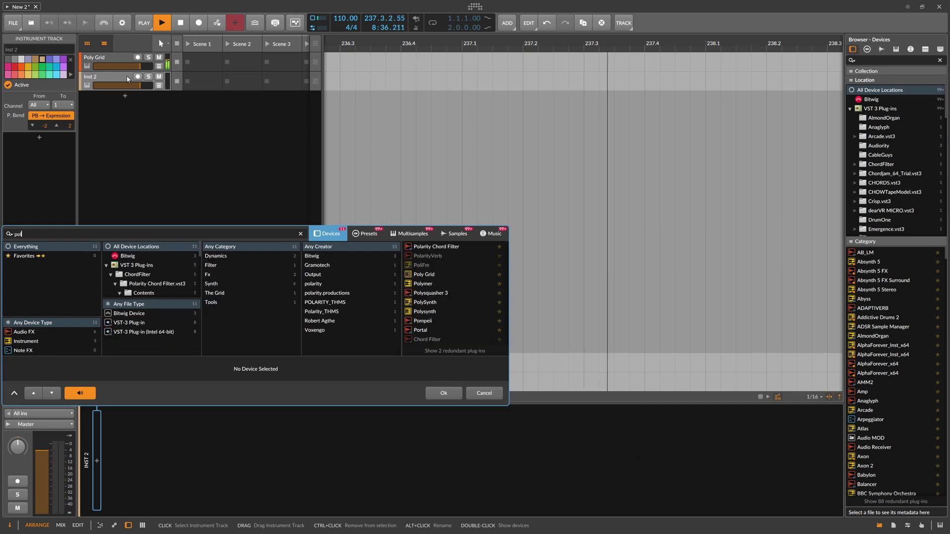
key("Down")
key("Down")
key("Down")
key("Down")
key("Down")
key("Return")
- Restart playback from the beginning and create a two-bar clip at bar 1 on the Polysynth track
key("space")
key("space")
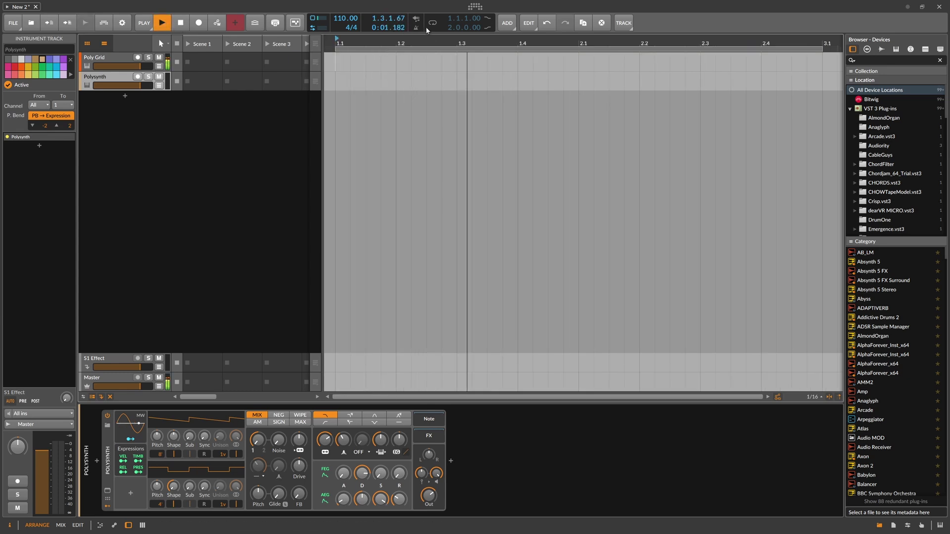
key("minus")
key("minus")
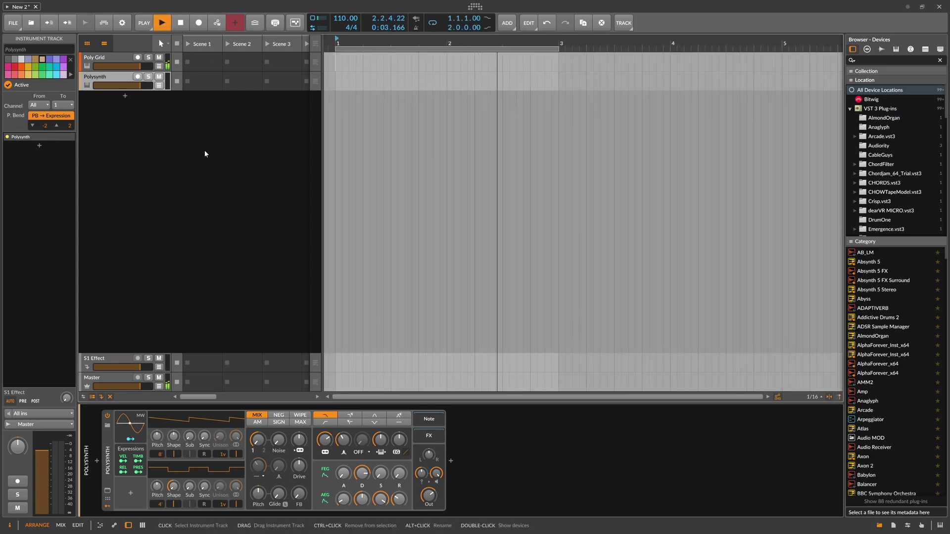
double_click(352, 80)
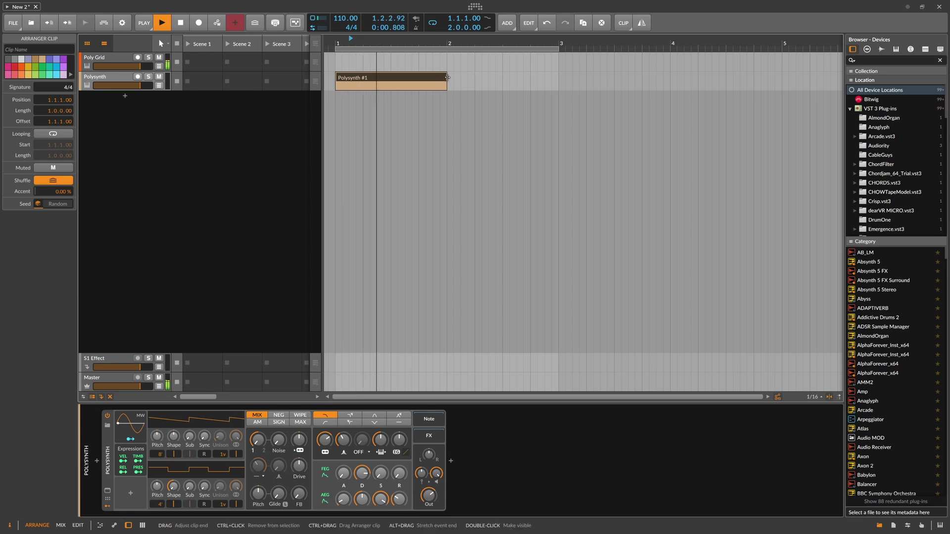
left_click_drag(449, 77, 558, 78)
- Draw an A3 sixteenth note at the start of the Polysynth clip
double_click(364, 84)
scroll(178, 416, "down", 3)
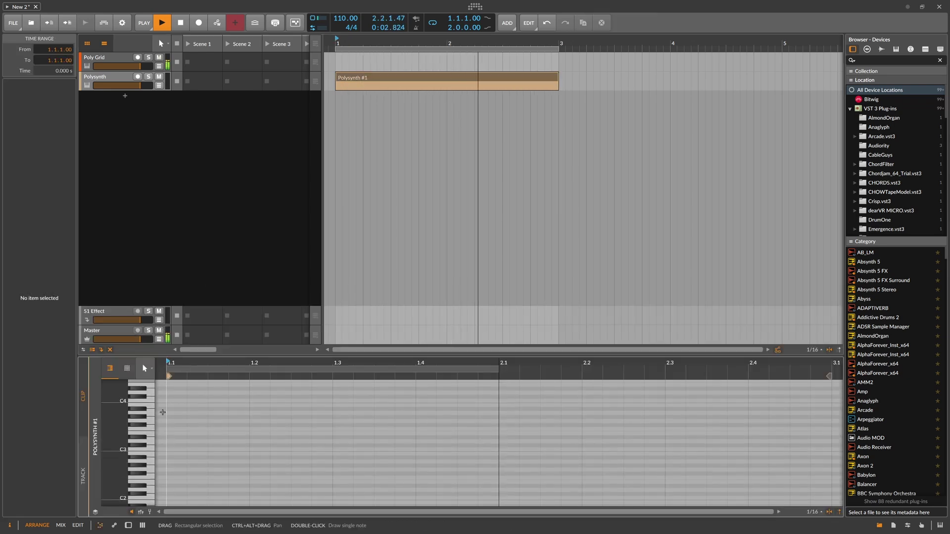
double_click(181, 415)
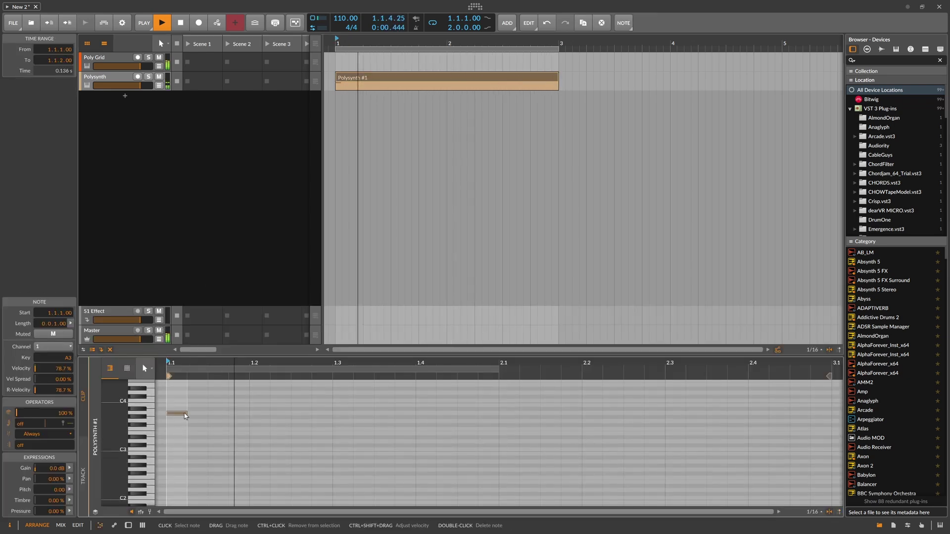
- Set the first Polysynth oscillator's unison to 16 voices and insert ValhallaSupermassive after the synth
key("d")
left_click_drag(222, 454, 222, 435)
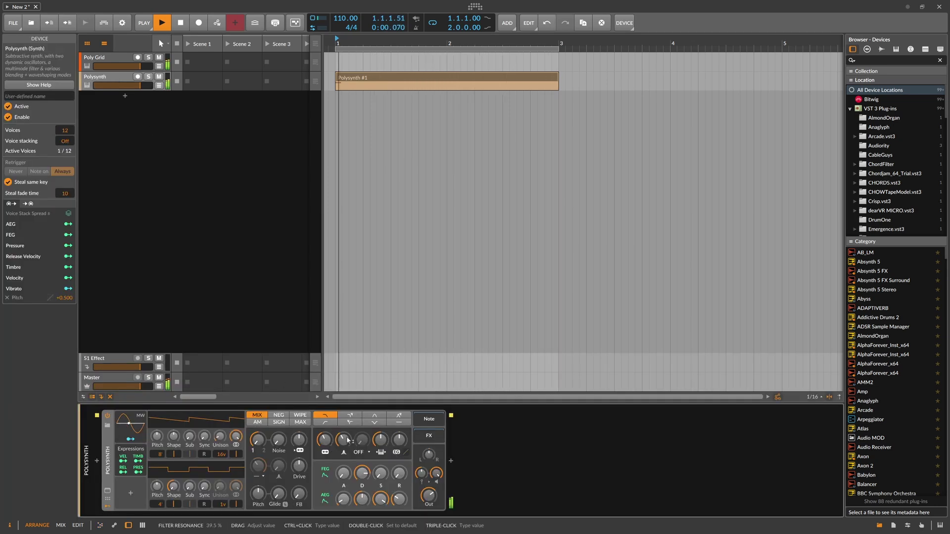
left_click(451, 461)
type("valhalla")
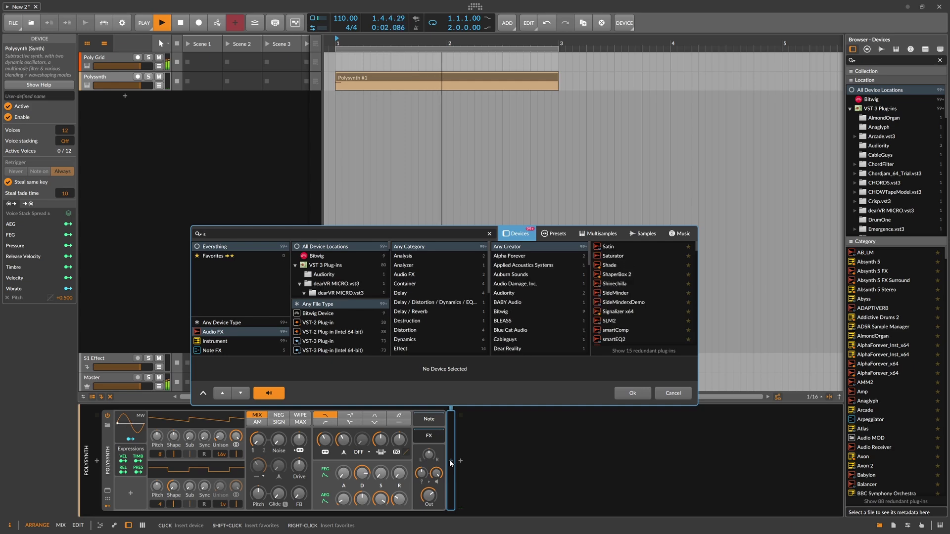
key("Return")
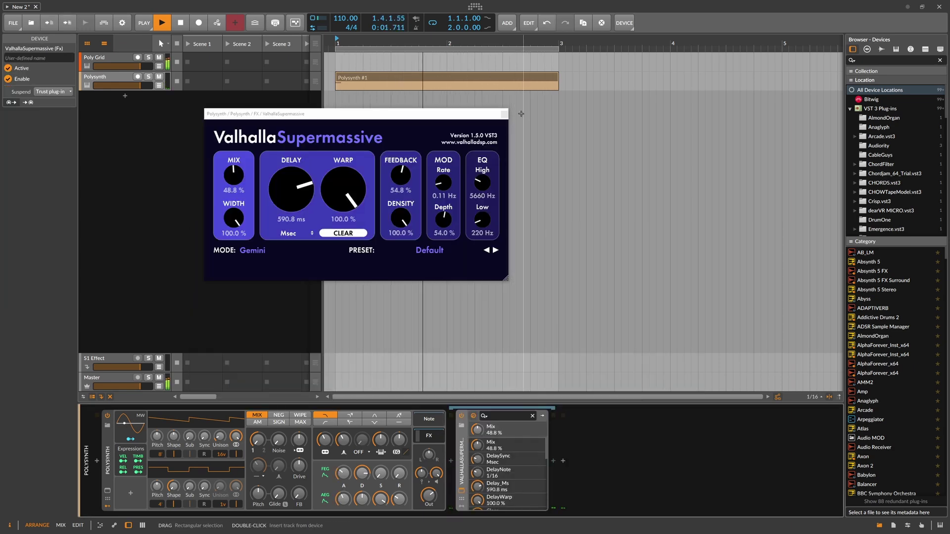
left_click(504, 114)
- Scale the Polysynth clip to double length twice so it spans 8 bars, and set the arranger loop to it
scroll(463, 51, "down", 3)
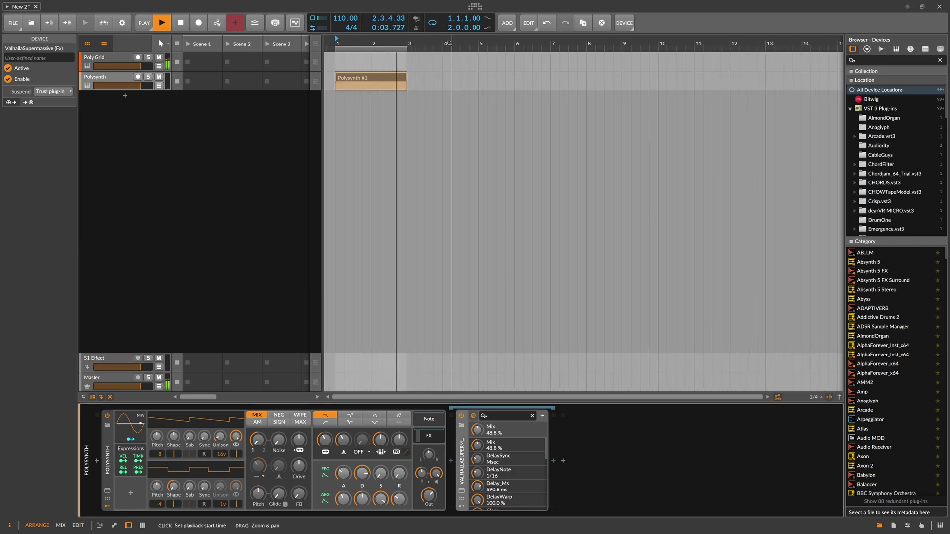
right_click(391, 79)
left_click(440, 224)
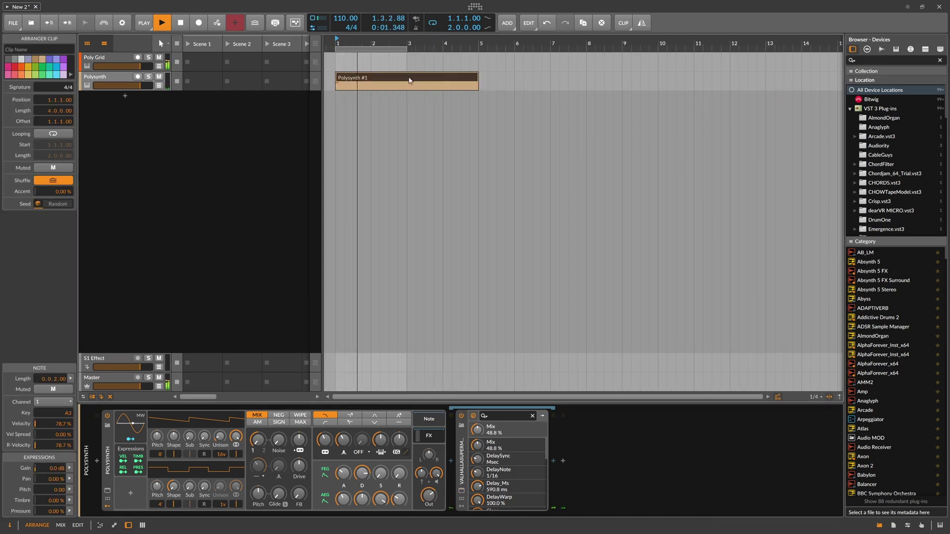
right_click(408, 78)
left_click(438, 214)
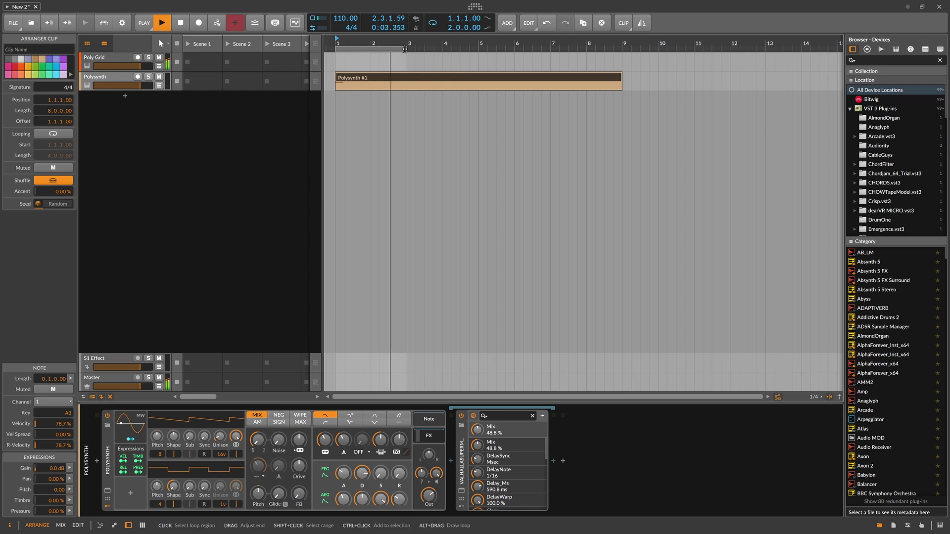
key("ctrl+l")
- Lengthen the A3 note to fill all 8 bars of the Polysynth clip
double_click(394, 84)
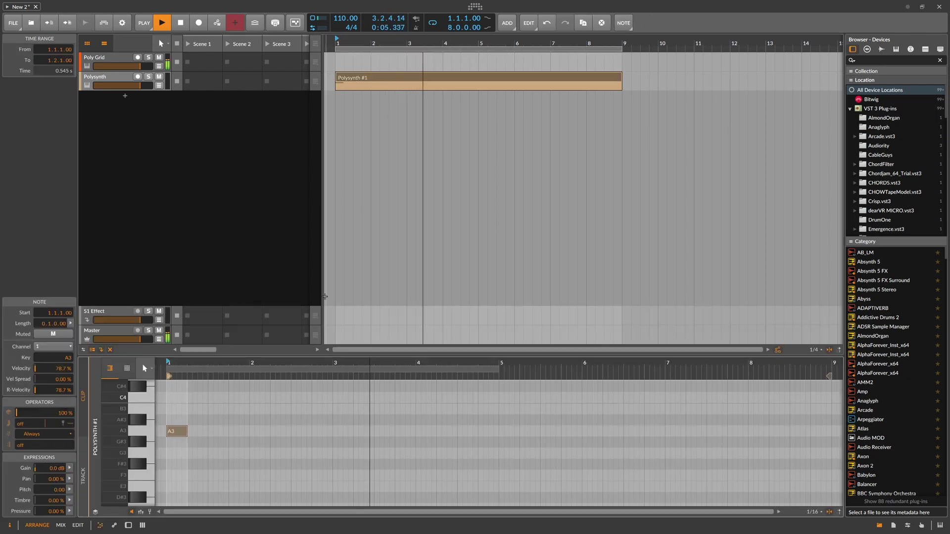
left_click_drag(187, 431, 794, 457)
left_click_drag(569, 366, 569, 406)
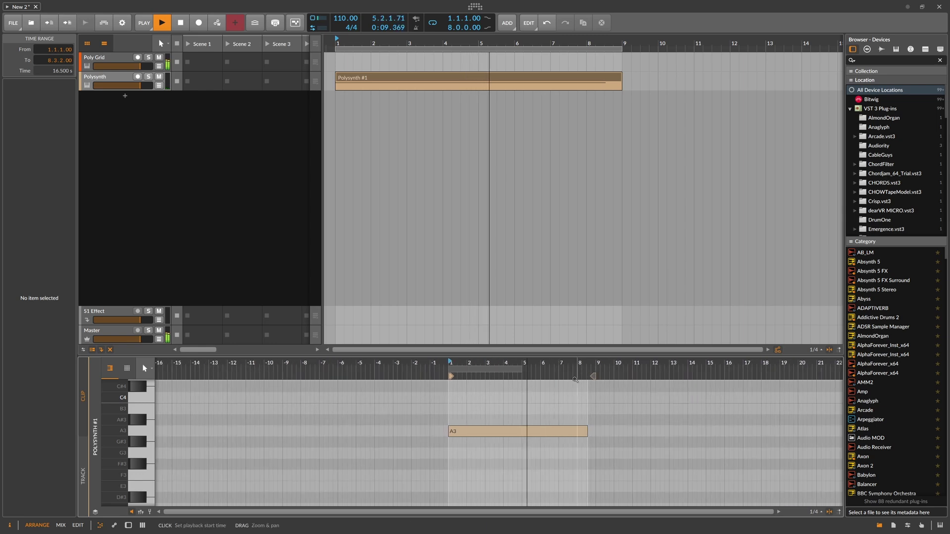
left_click(590, 431)
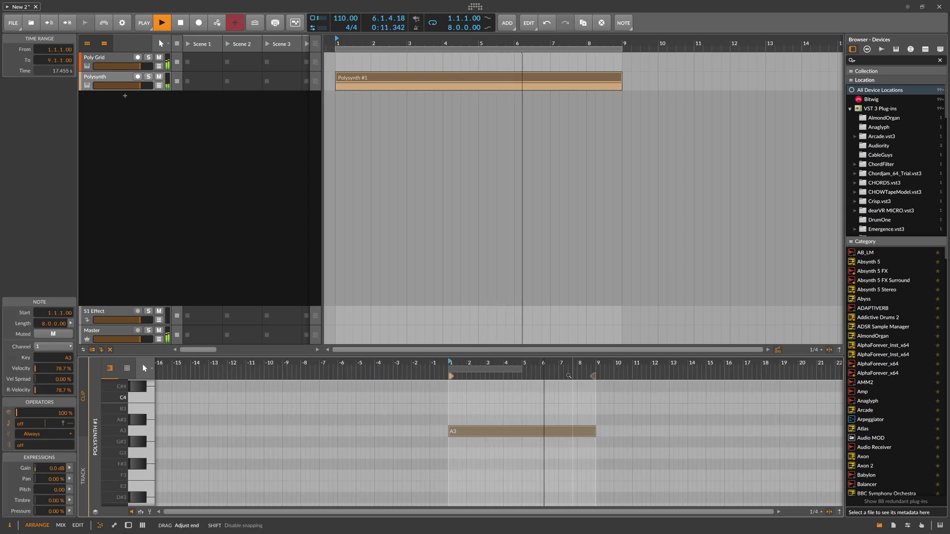
- Set the first Polysynth oscillator's octave to 16' and fine-tune the filter frequency
key("d")
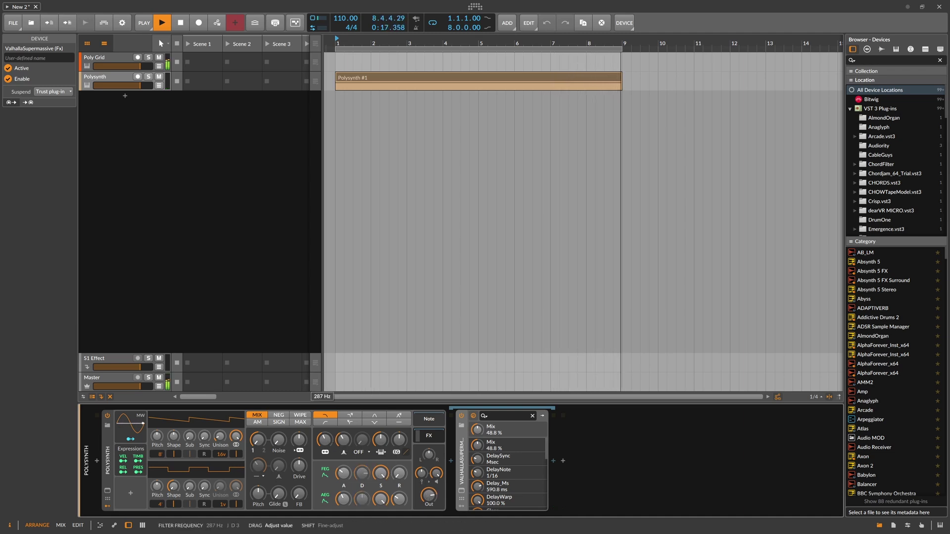
left_click_drag(324, 440, 324, 438)
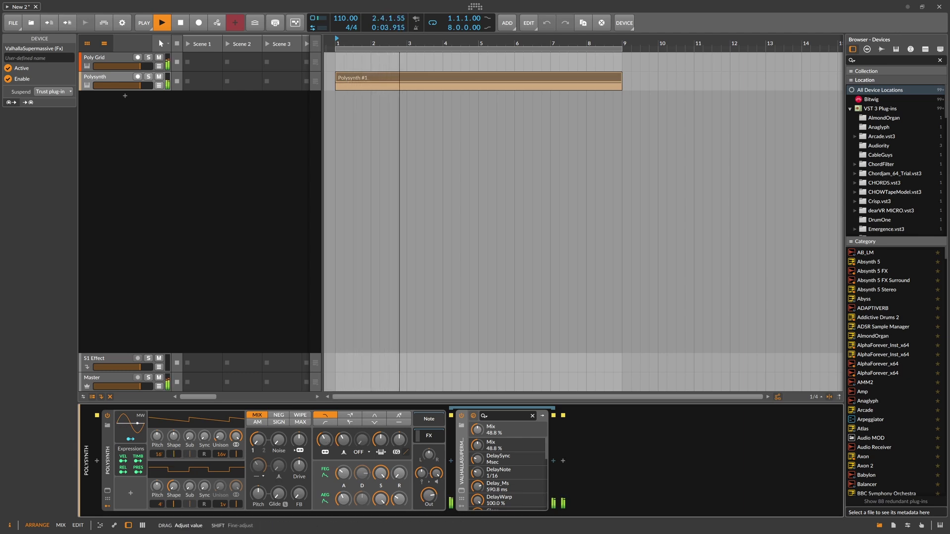
left_click_drag(324, 439, 324, 441)
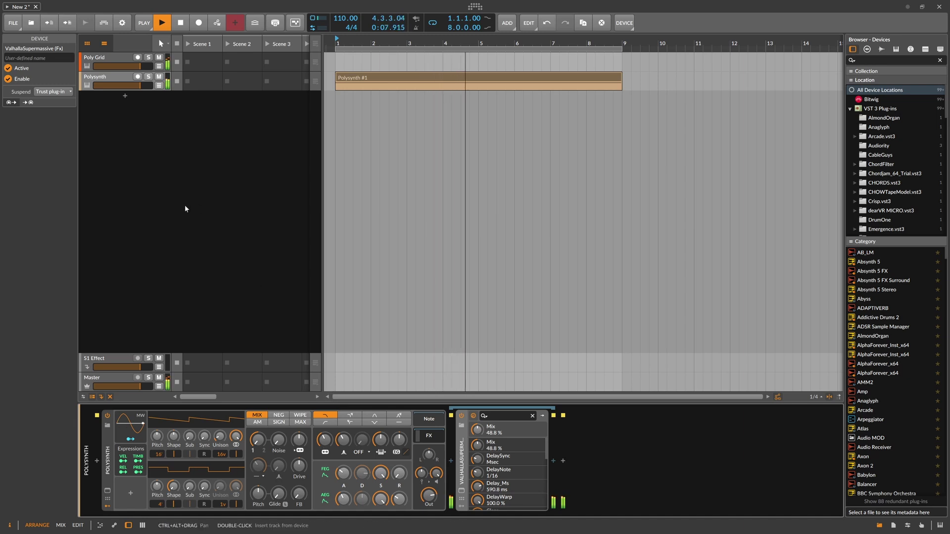
- Select the Poly Grid track to bring up its device chain
left_click(119, 64)
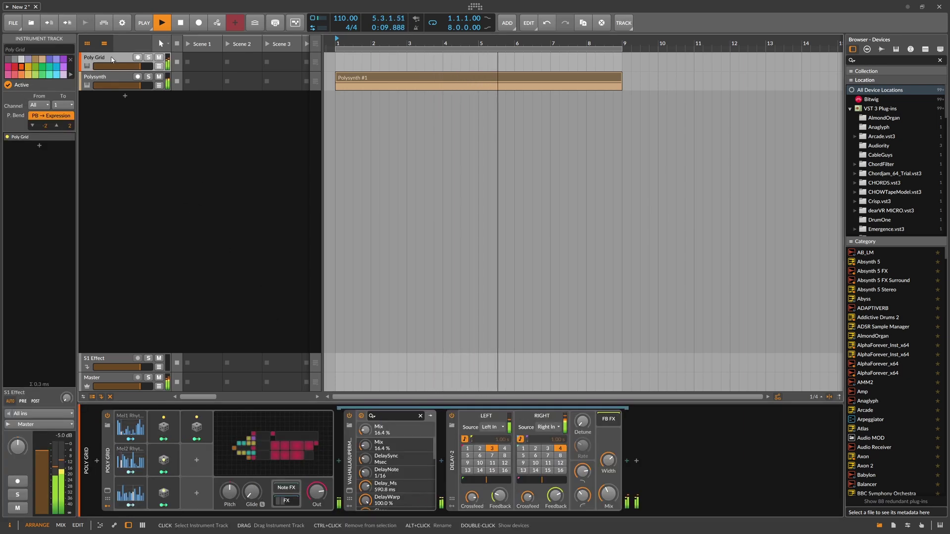
- Open the Poly Grid patch and fine-tune a small positive modulation from Steps 3 onto the Attenuate amount
left_click(249, 415)
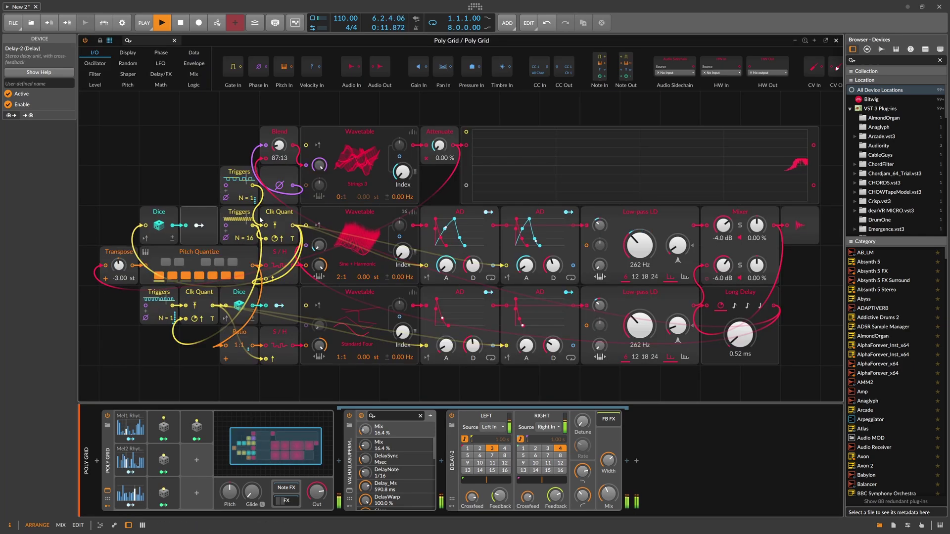
left_click_drag(219, 166, 293, 167)
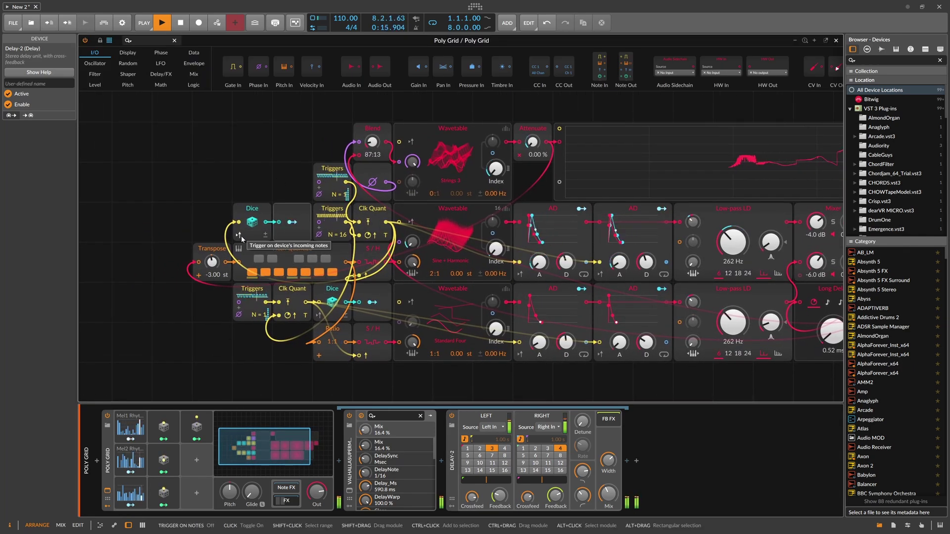
left_click_drag(252, 168, 163, 175)
right_click(424, 149)
left_click(472, 209)
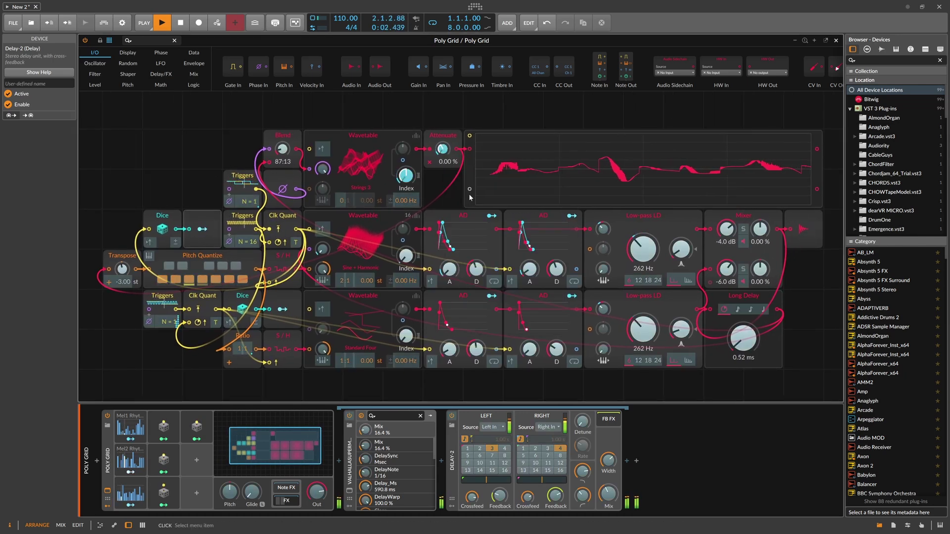
left_click_drag(442, 149, 442, 134)
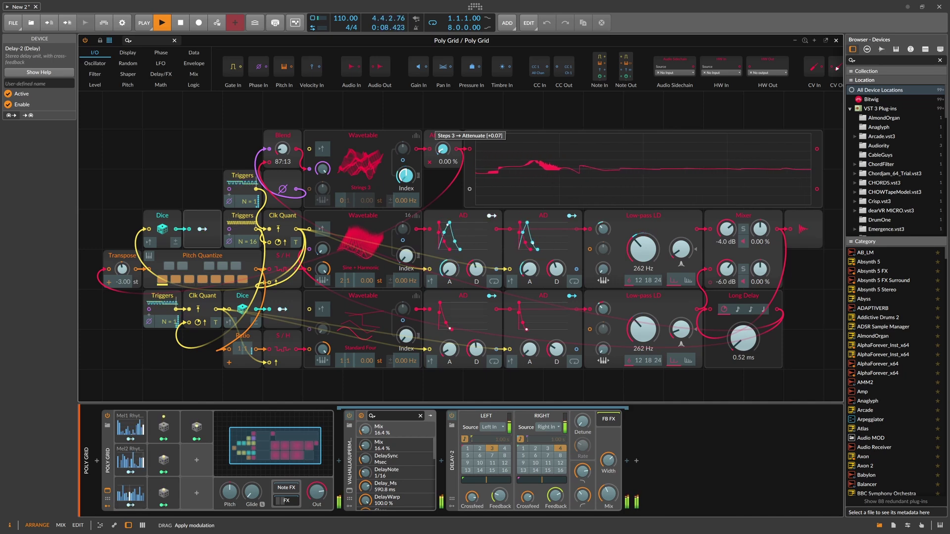
mouse_move(443, 149)
left_mouse_down()
mouse_move(465, 156)
mouse_move(441, 146)
left_mouse_up()
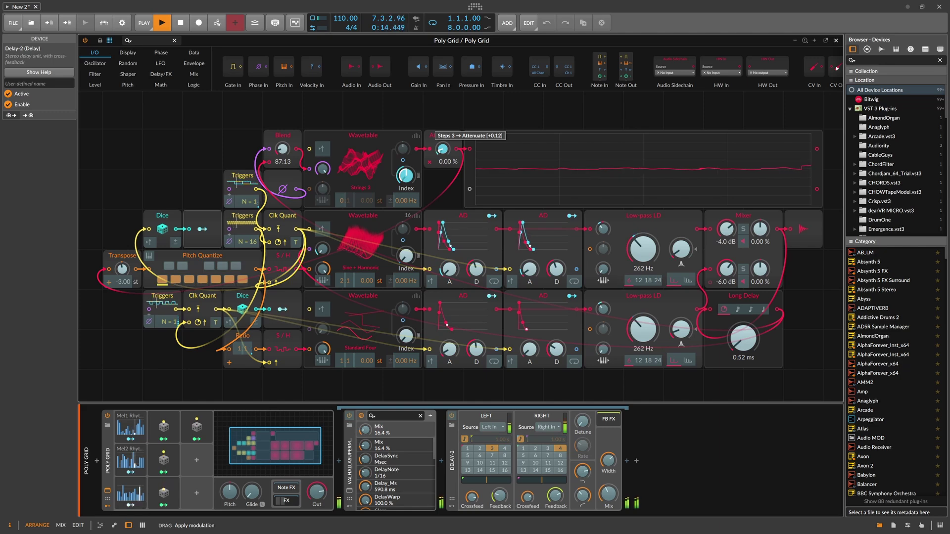
left_click_drag(441, 147, 441, 165)
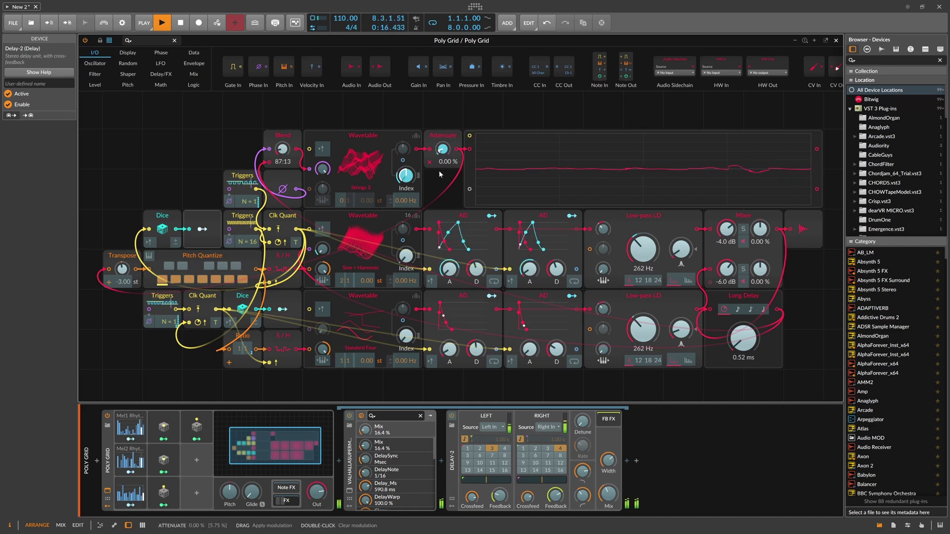
left_click(127, 417)
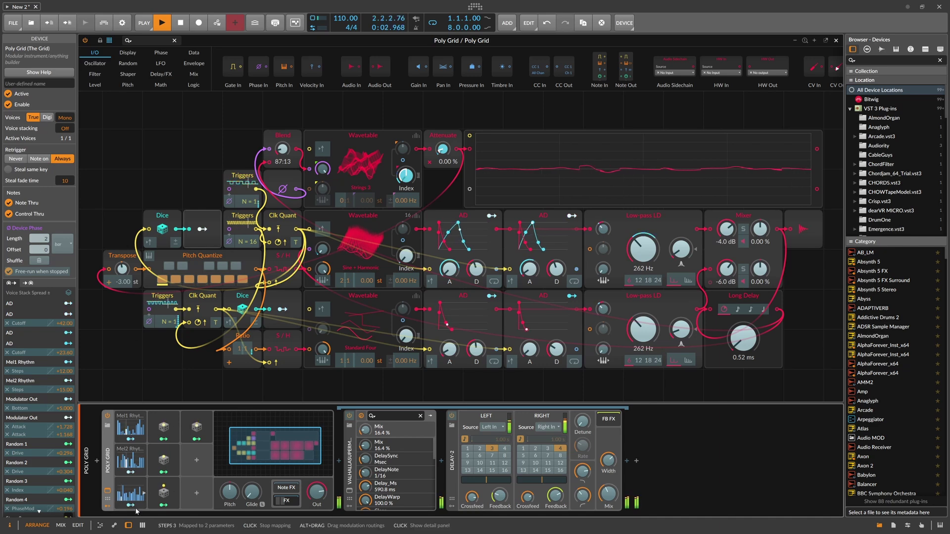
left_click_drag(40, 238, 40, 232)
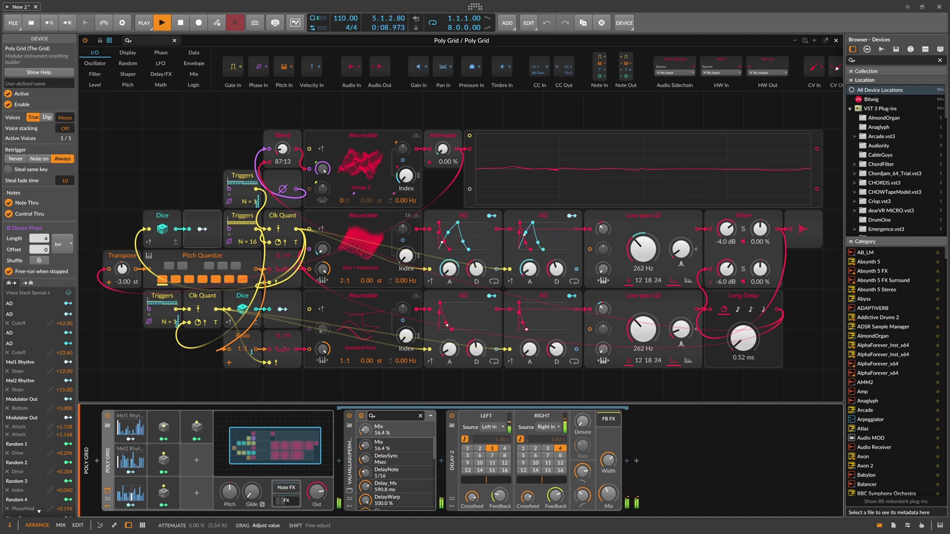
right_click(443, 150)
left_click(480, 220)
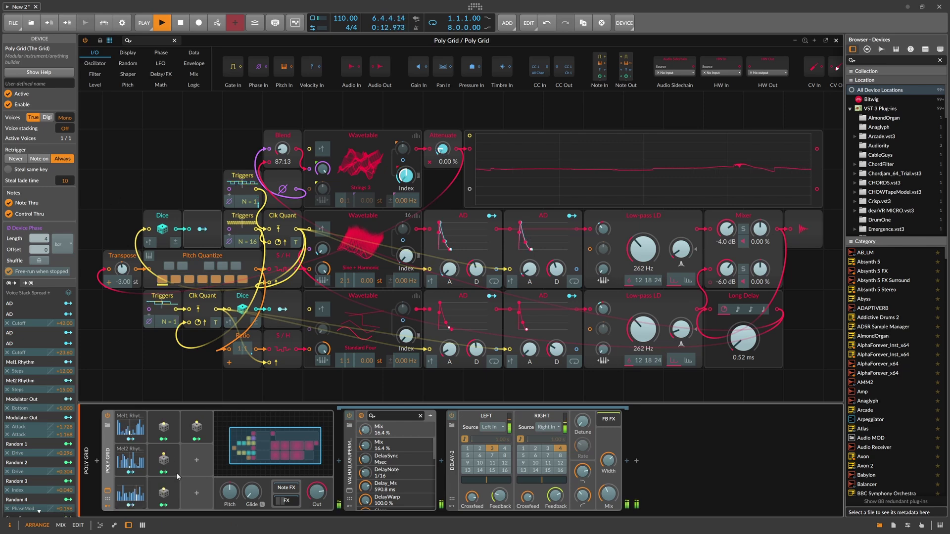
left_click(835, 41)
- Add an E4 note spanning all eight bars above the A3 note in the Polysynth #1 clip
double_click(378, 78)
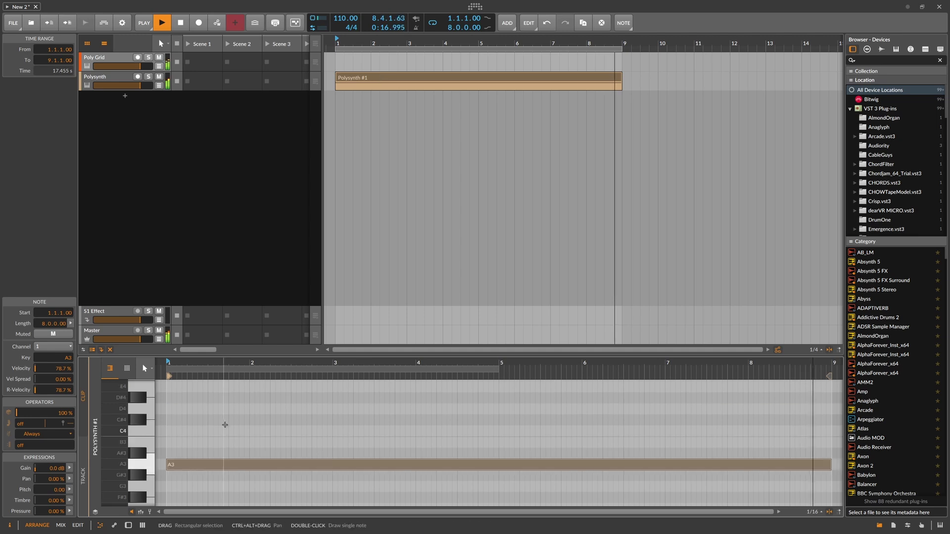
scroll(225, 428, "up", 3)
double_click(201, 421)
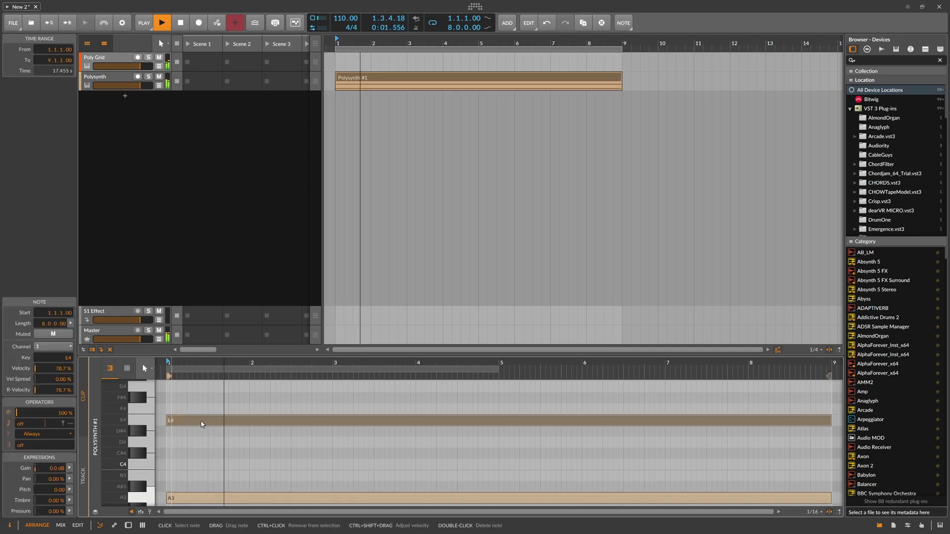
left_click_drag(243, 356, 213, 163)
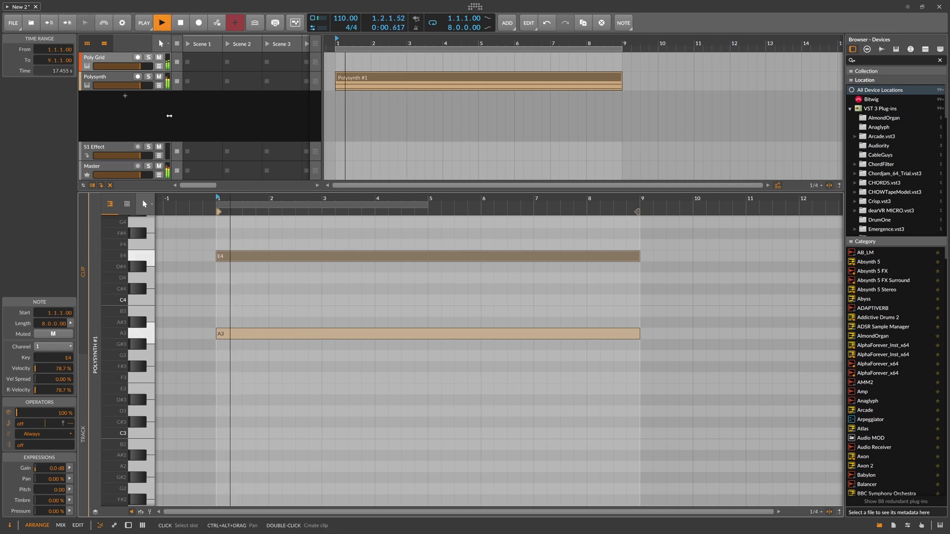
- Switch the Polysynth's filter to the second mode with its frequency at 301 Hz and oscillator 1 at 32'
key("d")
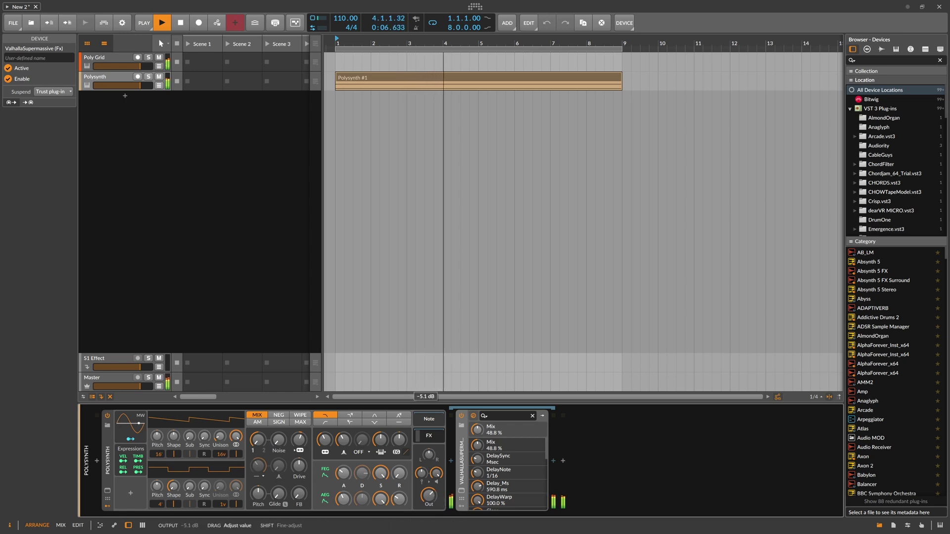
left_click(350, 415)
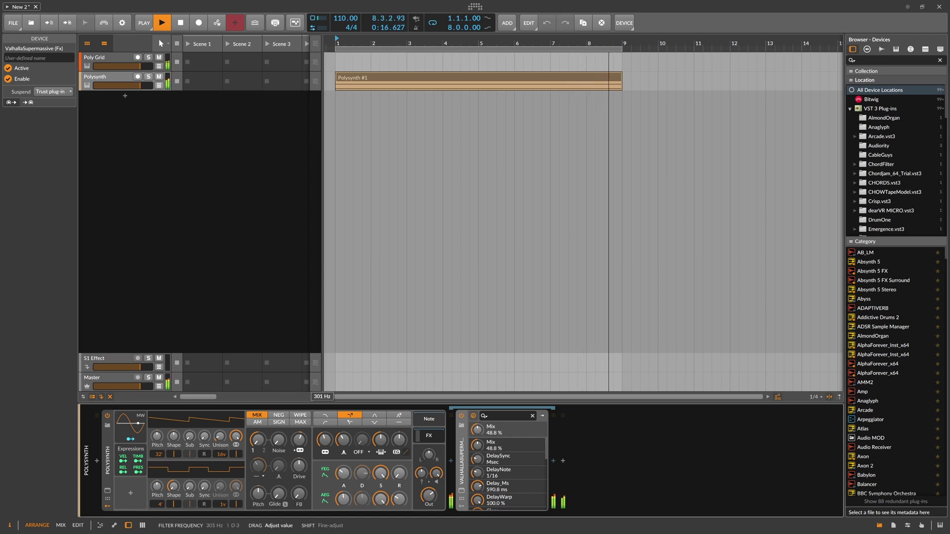
- In the Poly Grid patch, lower the second channel of the Mixer to about -16.6 dB
left_click(145, 69)
left_click(276, 446)
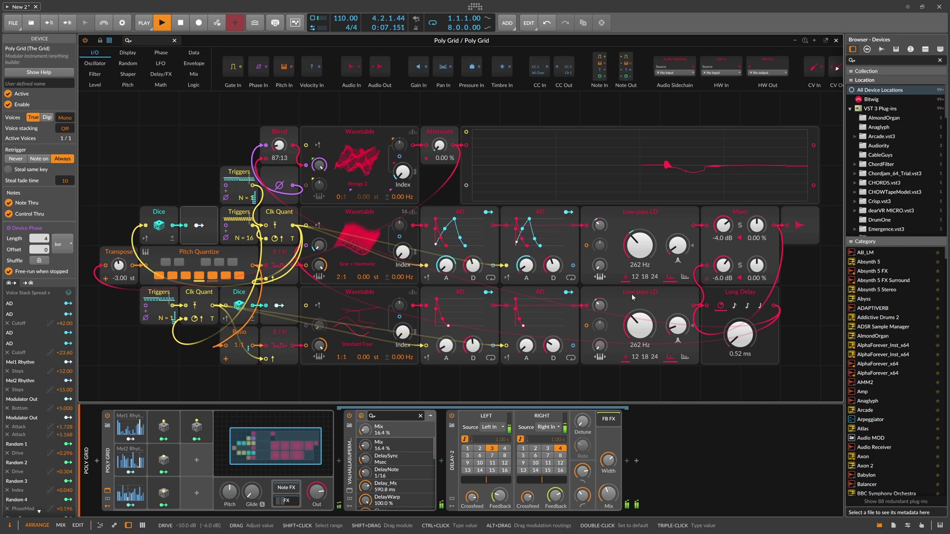
left_click_drag(723, 266, 723, 297)
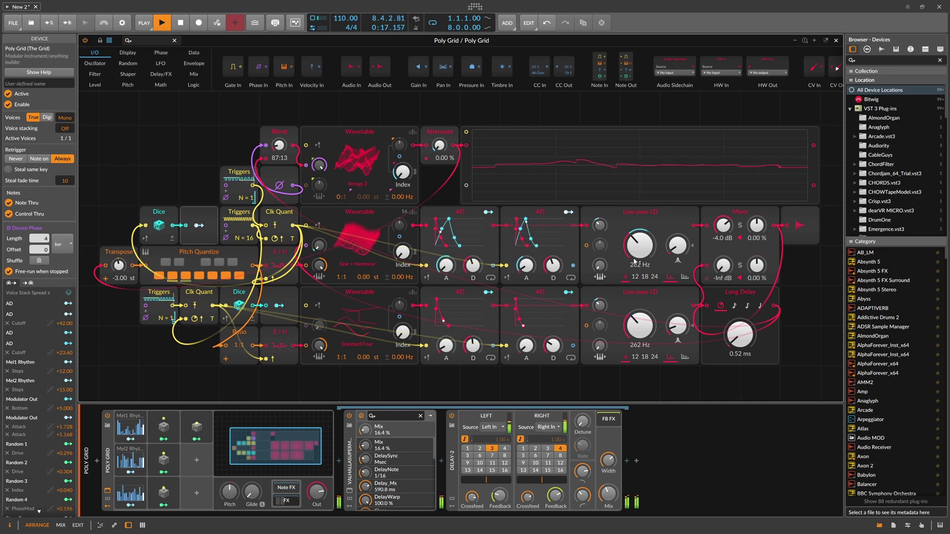
left_click_drag(723, 266, 723, 250)
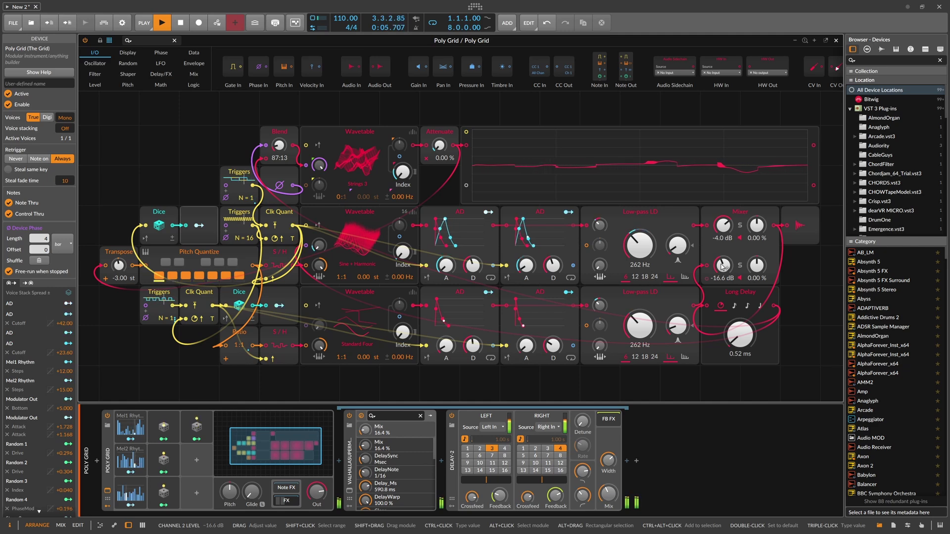
- Move the Ratio module away from the lower S/H module to free space for a quantizer
left_click_drag(239, 331, 303, 319)
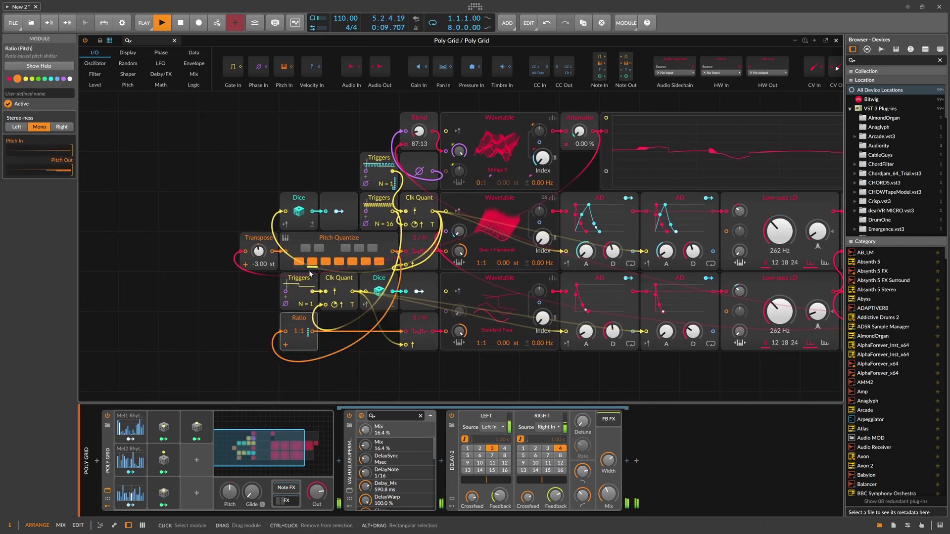
left_click(307, 260)
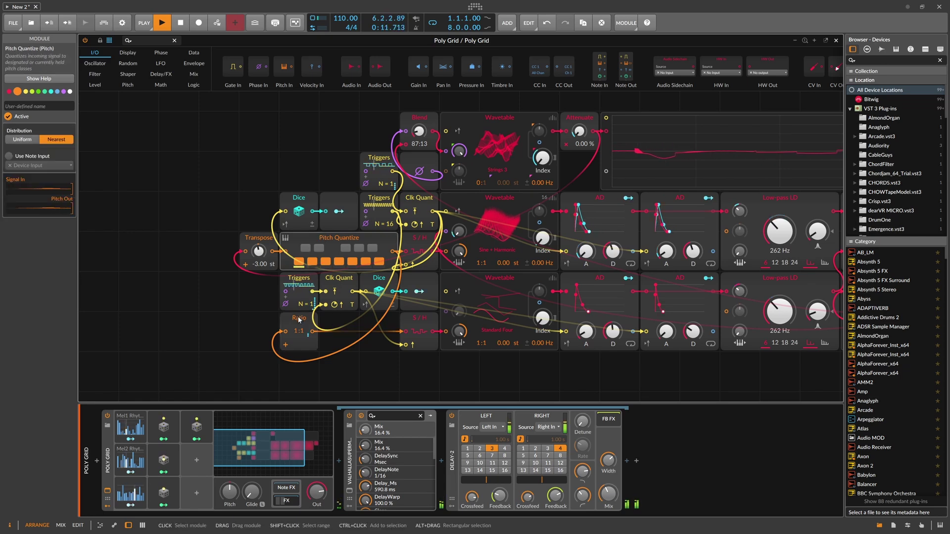
left_click_drag(299, 319, 219, 319)
- Paste a copy of Pitch Quantize between Ratio and the lower S/H, aligning both modules directly against the S/H
left_click(253, 323)
key("ctrl+v")
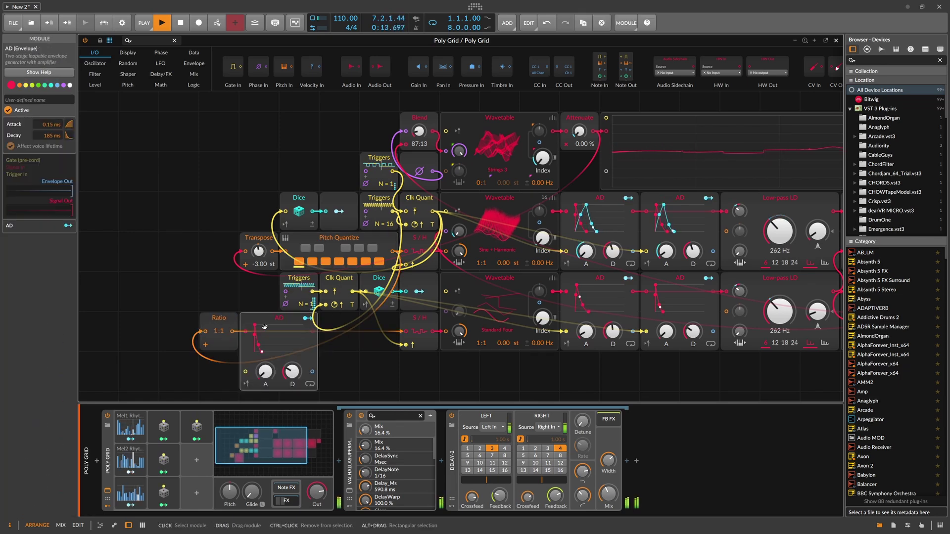
key("ctrl+z")
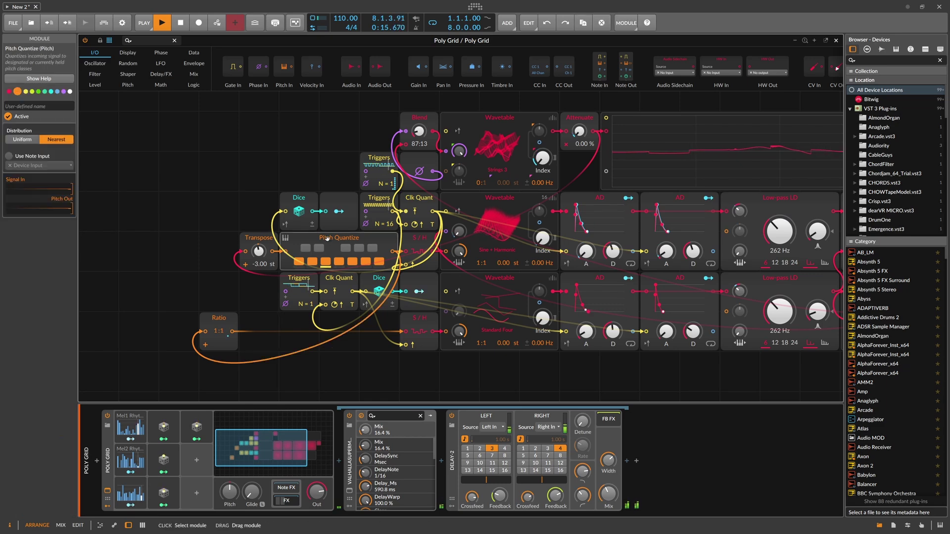
key("ctrl+v")
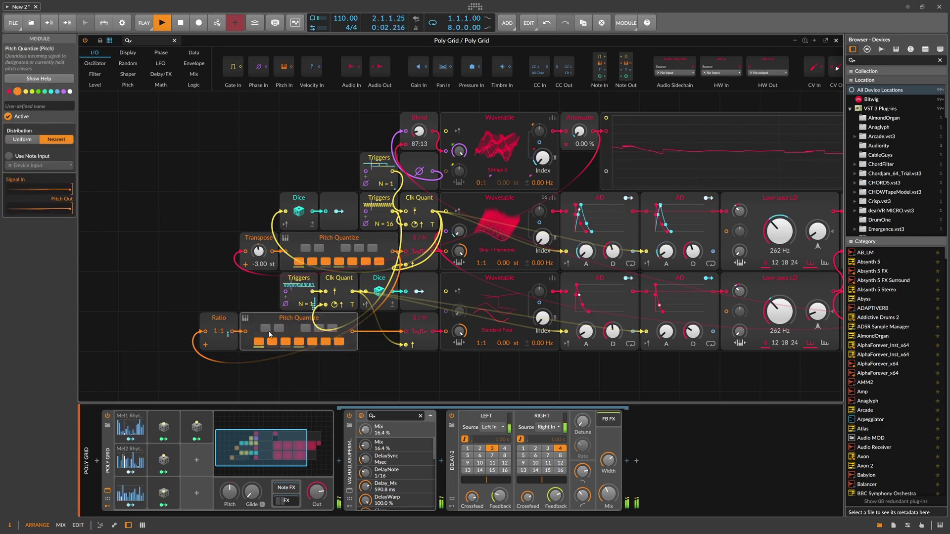
left_click(207, 324, "ctrl")
left_click_drag(207, 324, 247, 325)
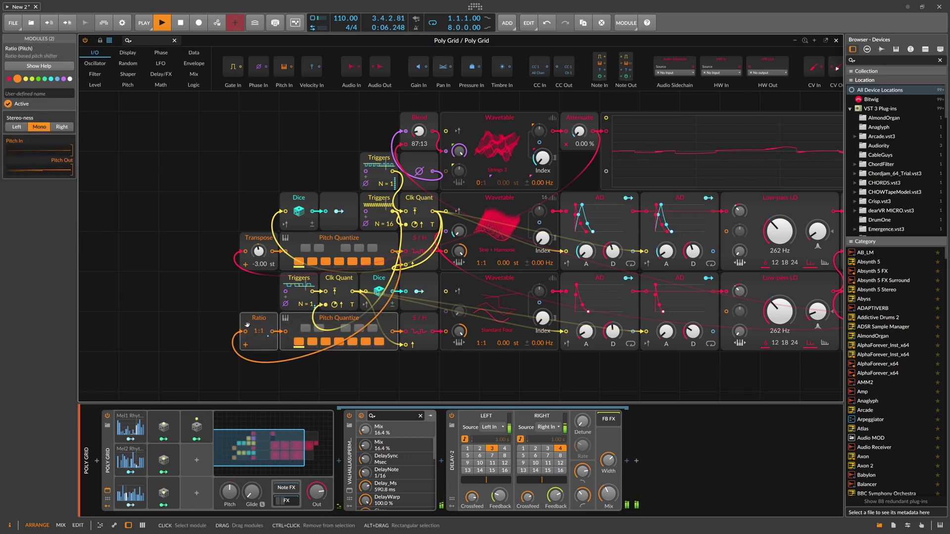
left_click_drag(244, 303, 203, 304)
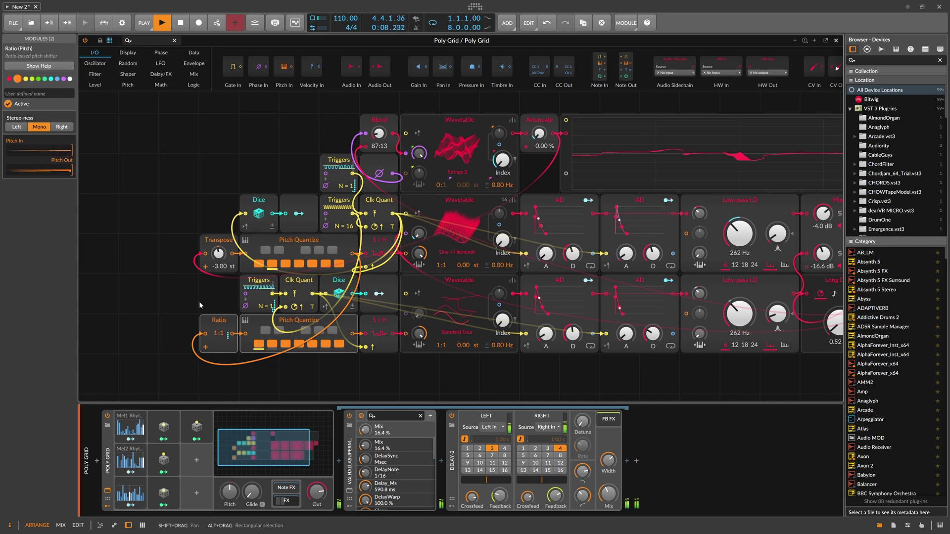
- Reset both Mixer channel levels to 0.0 dB and set the lower Wavetable's pitch ratio to 2:1
left_click_drag(278, 158, 115, 176)
double_click(659, 230)
double_click(661, 270)
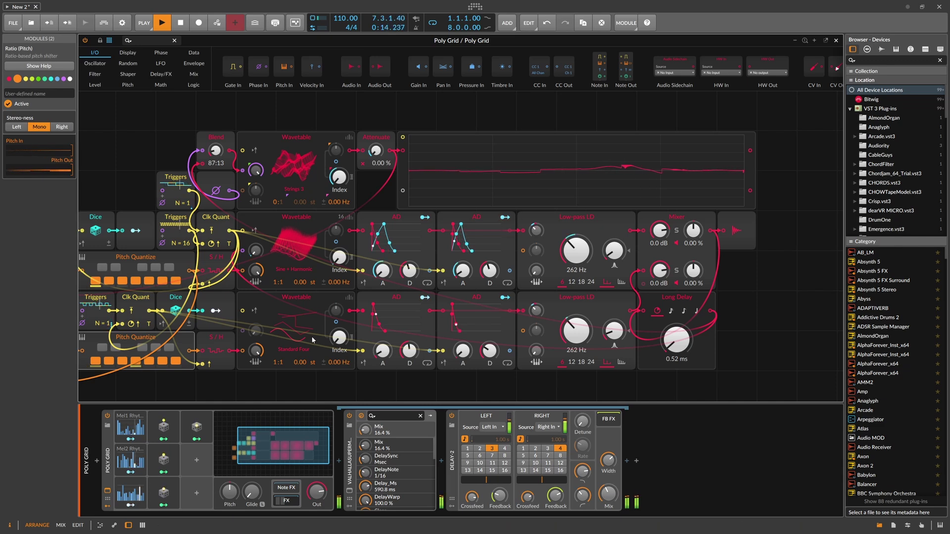
left_click_drag(279, 363, 276, 364)
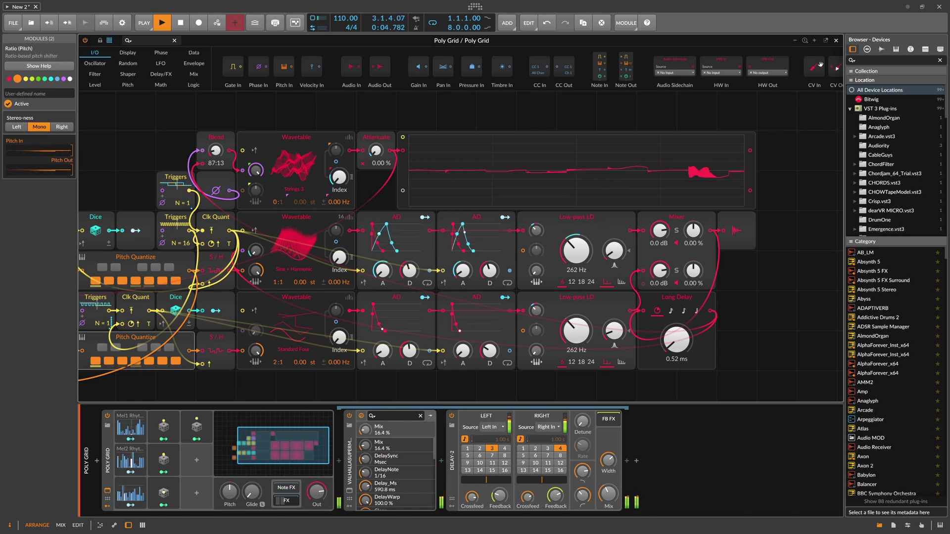
left_click(836, 41)
left_click(124, 83)
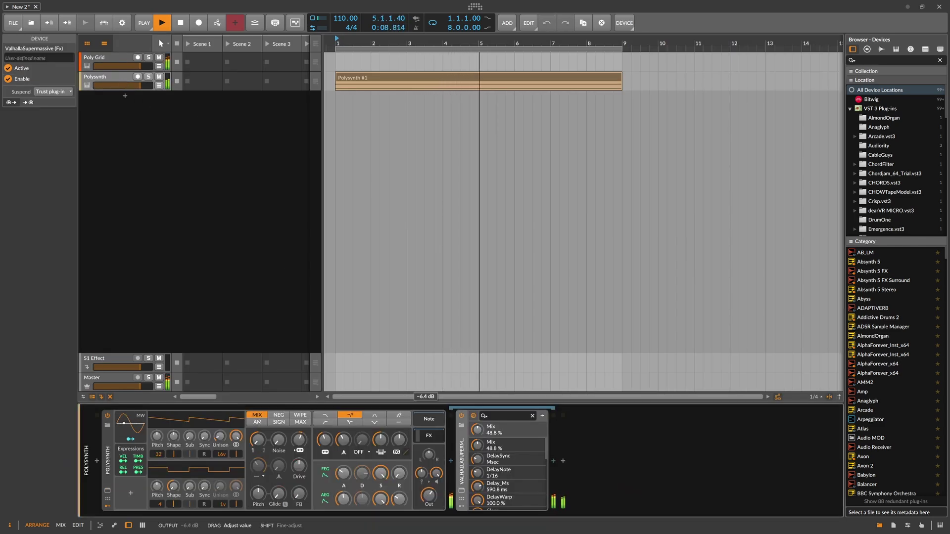
left_click(119, 64)
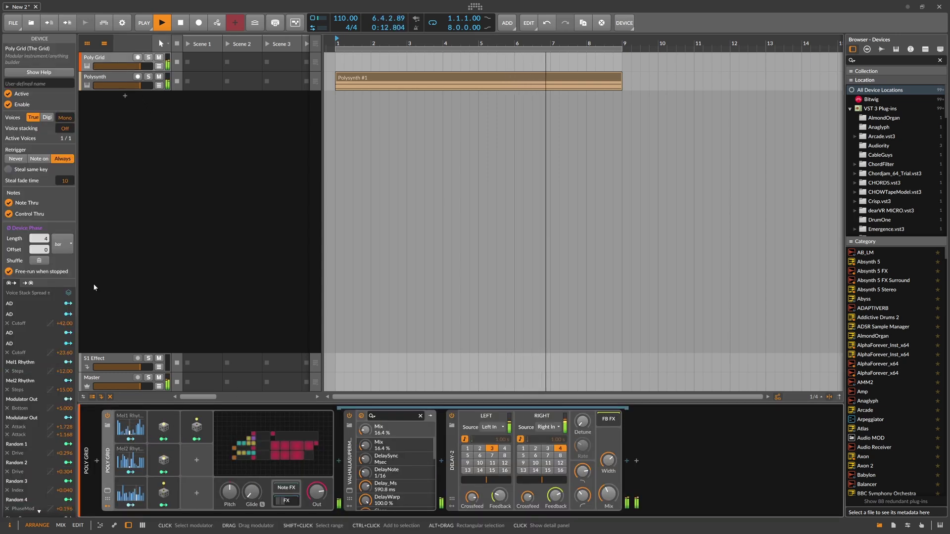
left_click_drag(48, 240, 48, 239)
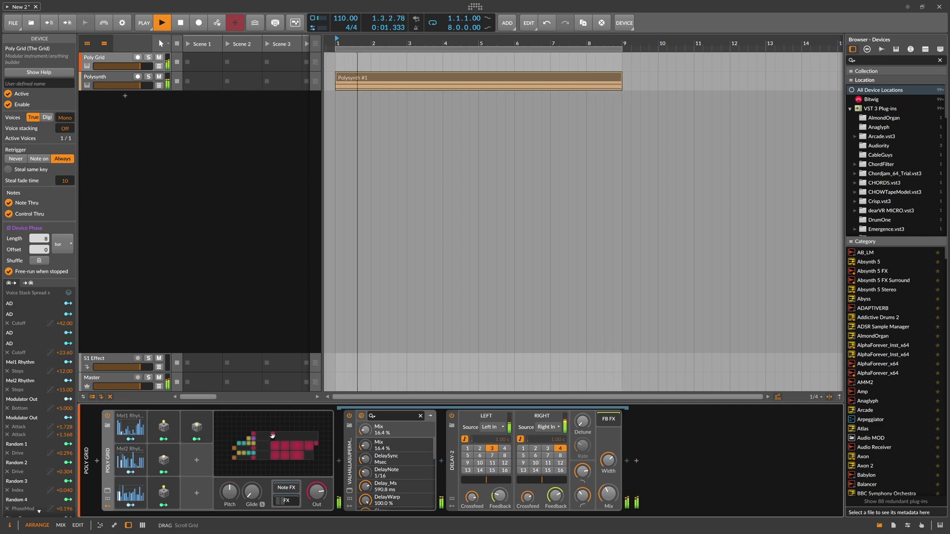
- Adjust the attack of the first AD envelope in both the upper and lower voice rows of the Poly Grid patch
double_click(272, 435)
left_click_drag(446, 265, 446, 265)
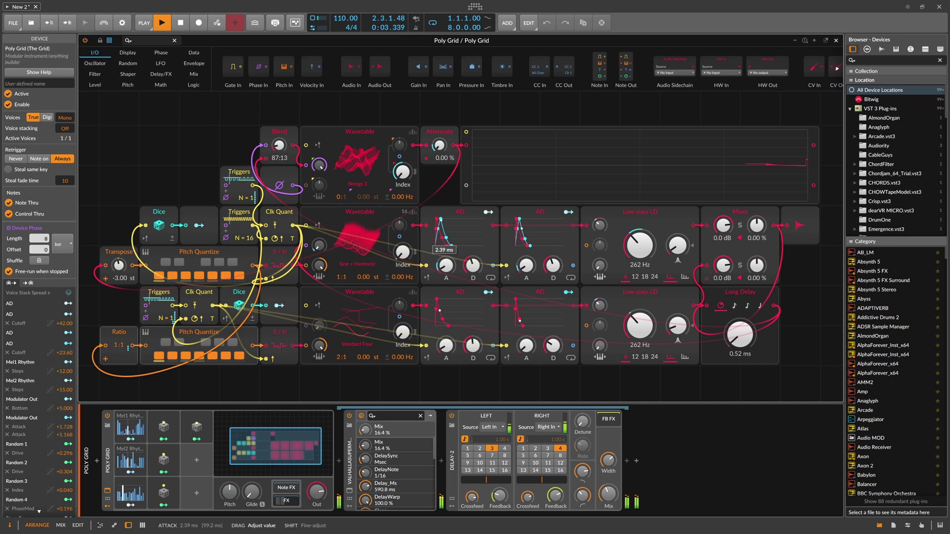
mouse_move(446, 346)
left_mouse_down()
mouse_move(457, 327)
mouse_move(446, 341)
left_mouse_up()
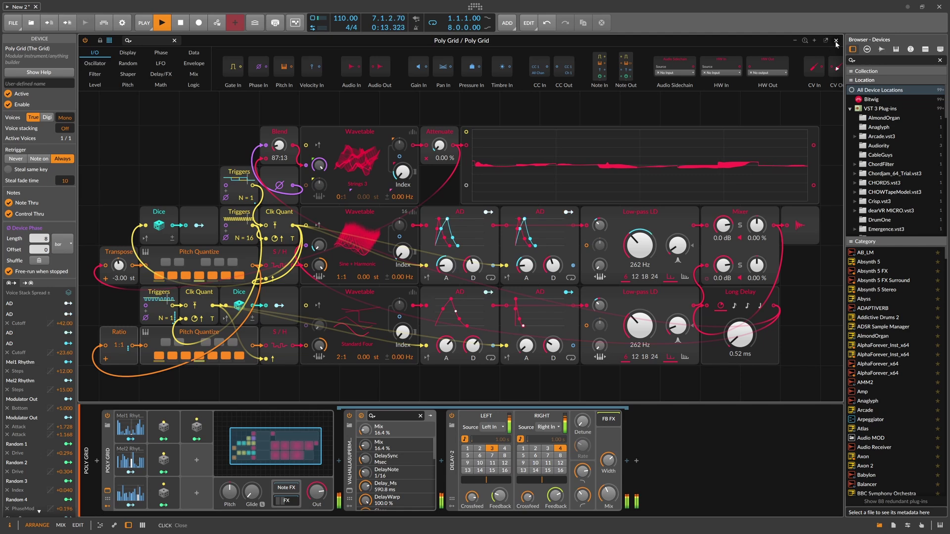
key("Escape")
- Select the Polysynth track and lower the synth's output level slightly
left_click(142, 85)
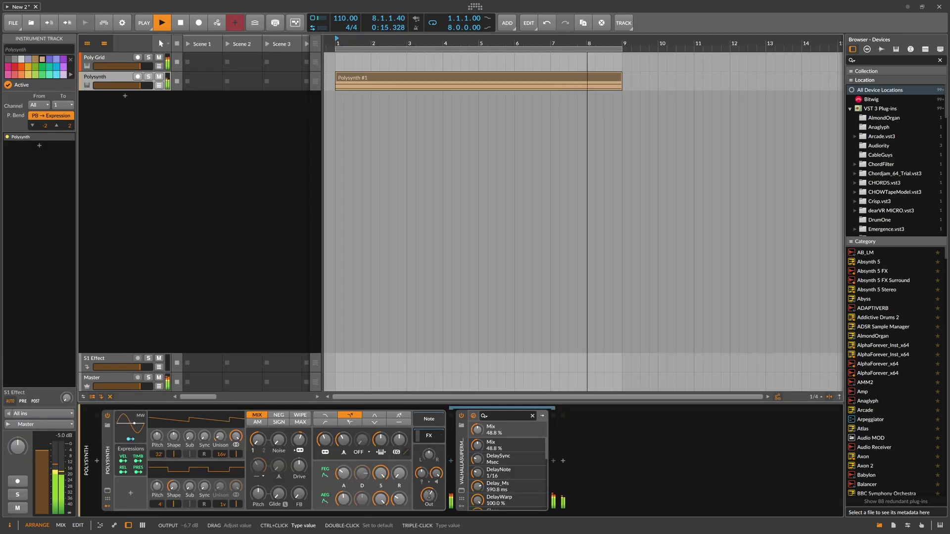
left_click(428, 497)
scroll(428, 497, "down", 3)
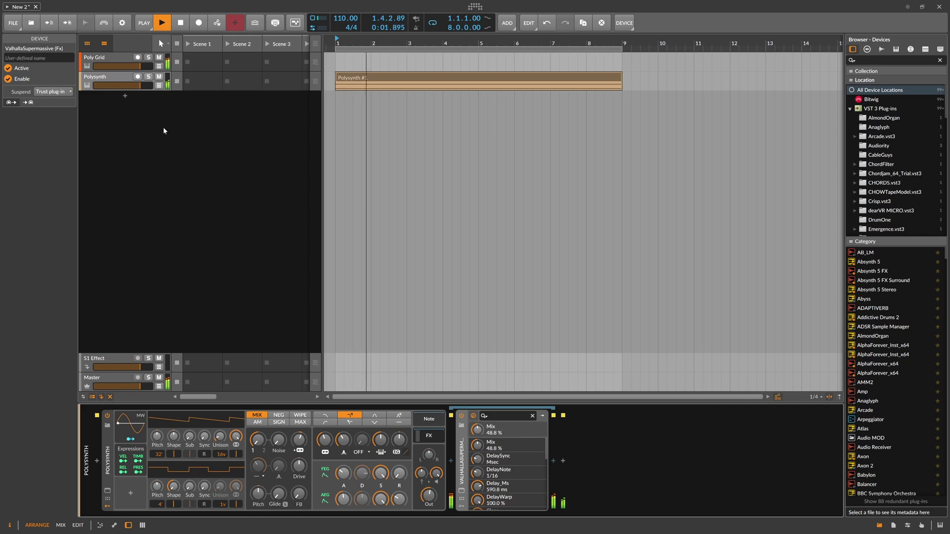
- In the Poly Grid patch, set the Random modulation depth on the 1:1 Wavetable's phase modulation to about +0.808
left_click(115, 60)
left_click(275, 445)
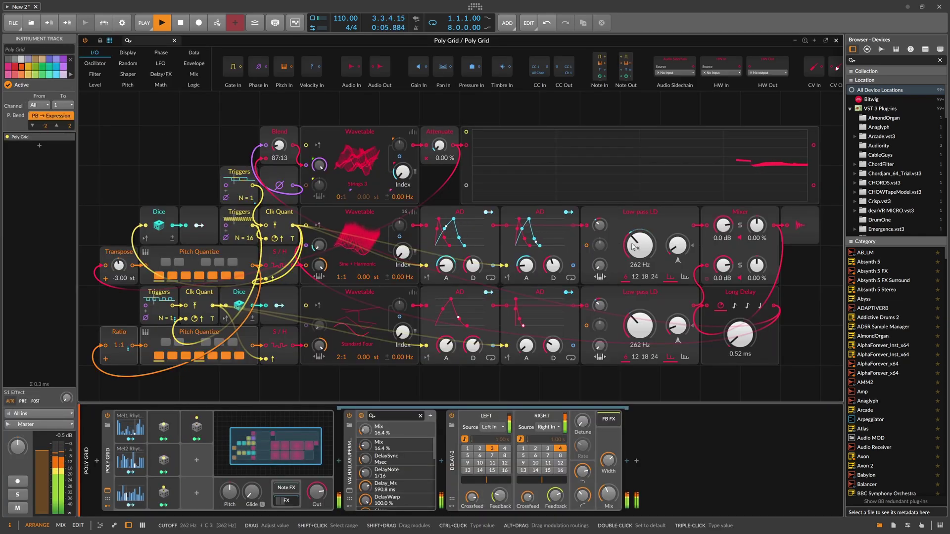
mouse_move(526, 261)
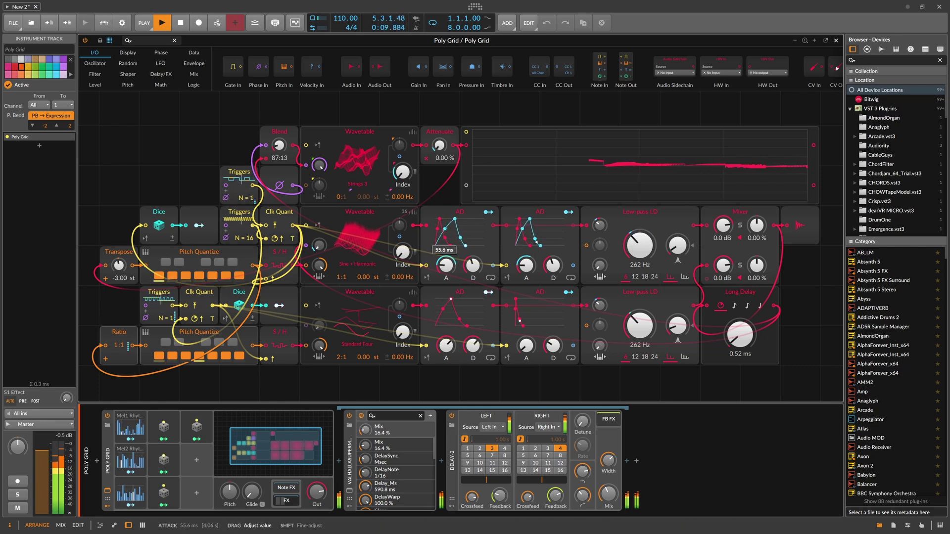
right_click(319, 246)
left_click(321, 251)
left_click_drag(319, 250, 319, 236)
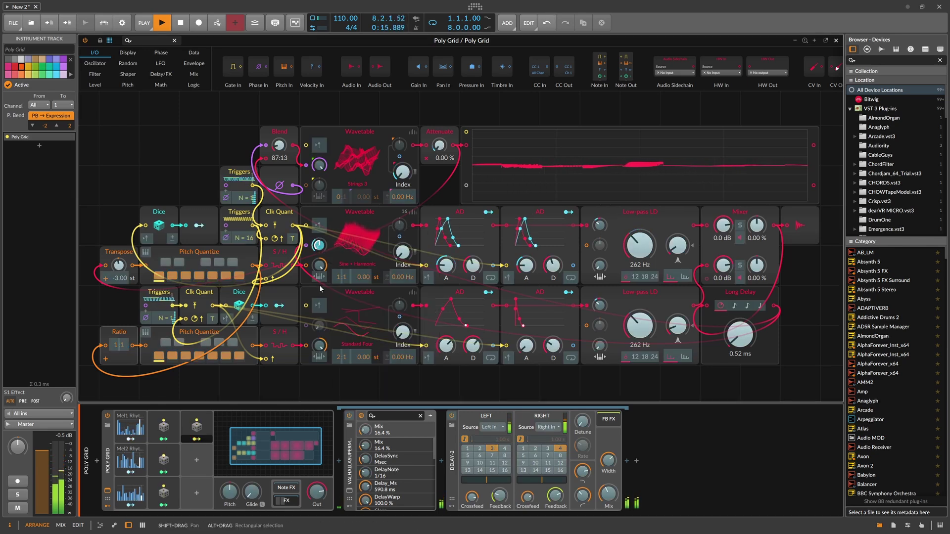
left_click_drag(198, 189, 199, 185)
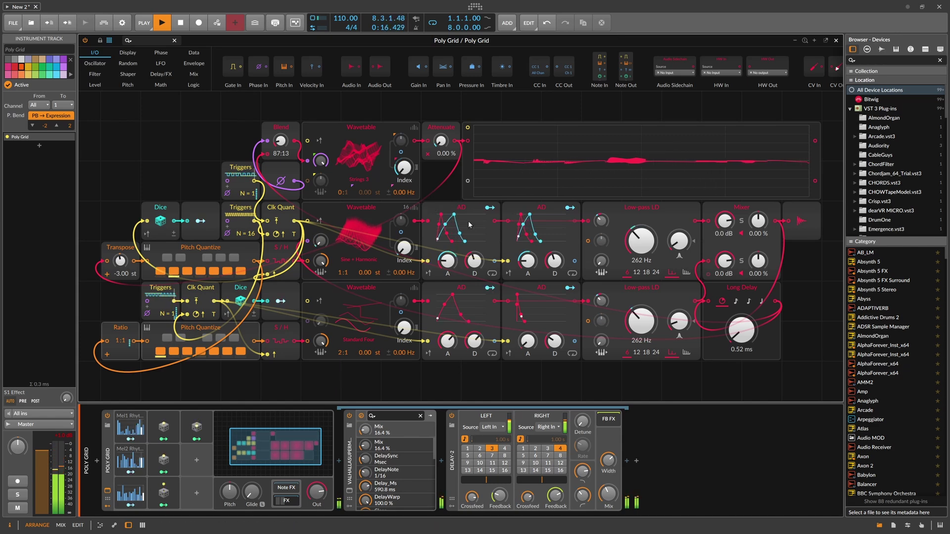
right_click(320, 241)
left_click(382, 318)
mouse_move(321, 244)
left_mouse_down()
mouse_move(321, 228)
mouse_move(321, 244)
left_mouse_up()
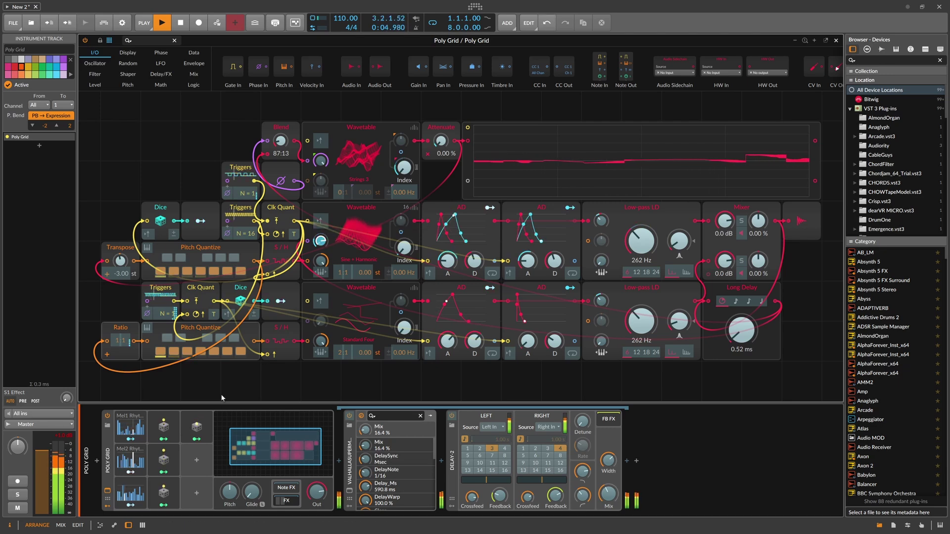
- Set the timebase of the Random modulator driving the Wavetable's phase modulation to Bar
left_click(196, 428)
left_click(267, 430)
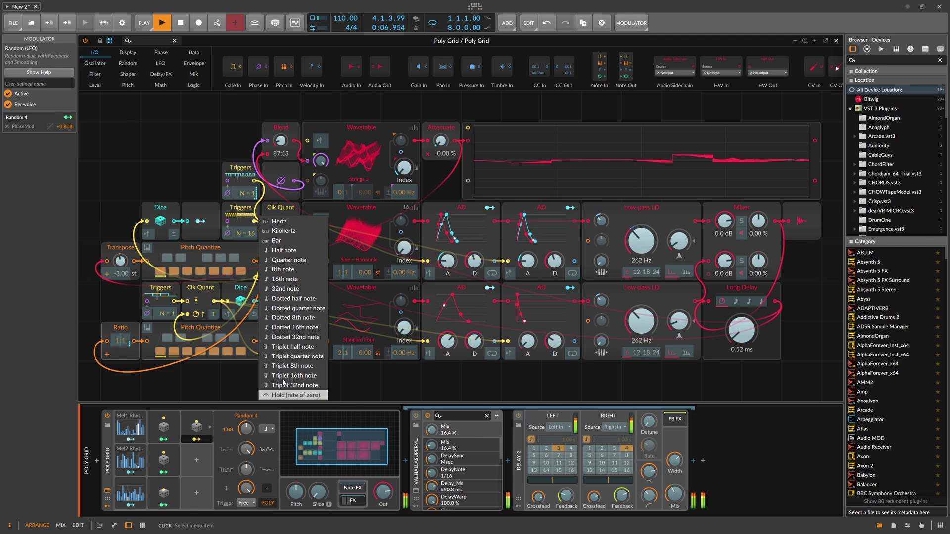
left_click(303, 241)
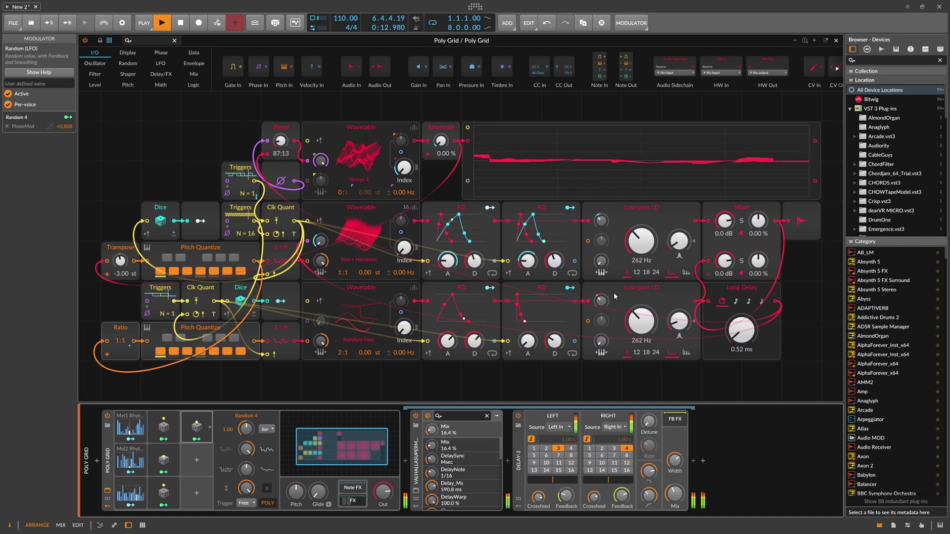
- Apply modulation from an existing Poly Grid modulator to the cutoff of the upper voice's Low-pass LD filter
right_click(641, 240)
left_click(651, 249)
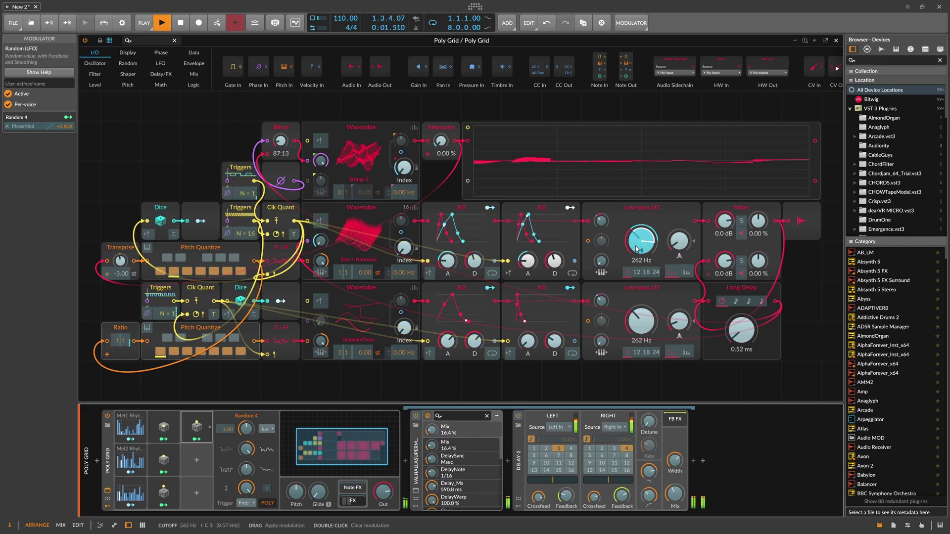
key("Escape")
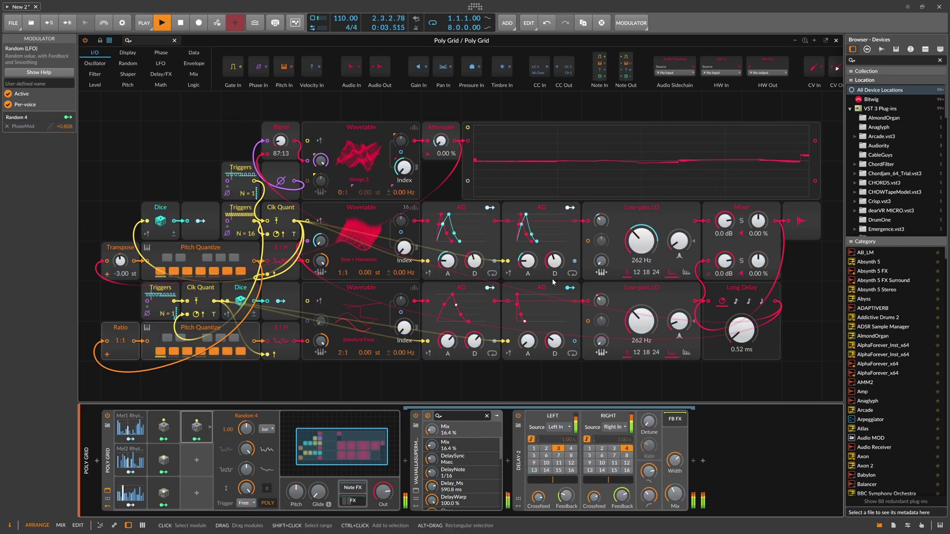
- In the Poly Grid's ValhallaSupermassive, set Mix to about 46.4 %, Feedback to 83.2 % and EQ High to about 5430 Hz
left_click(427, 415)
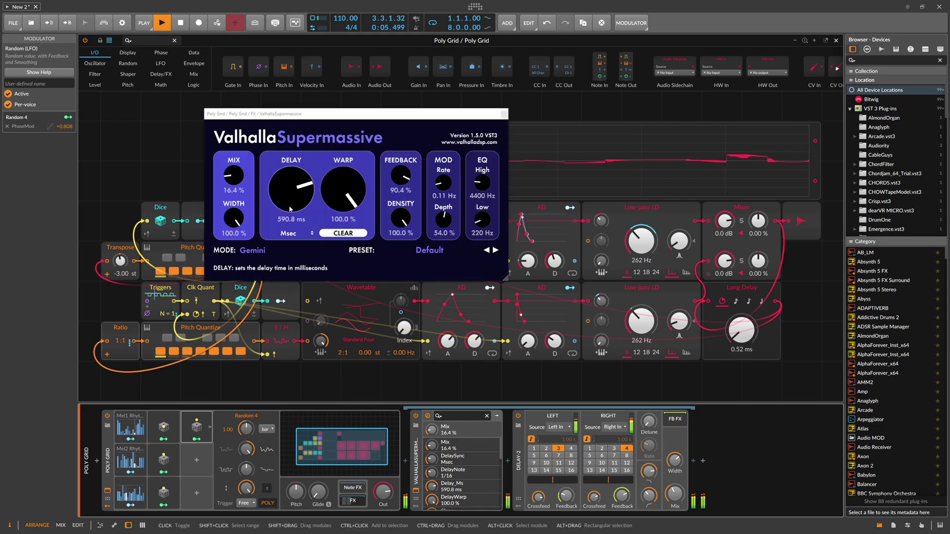
left_click_drag(235, 184, 244, 164)
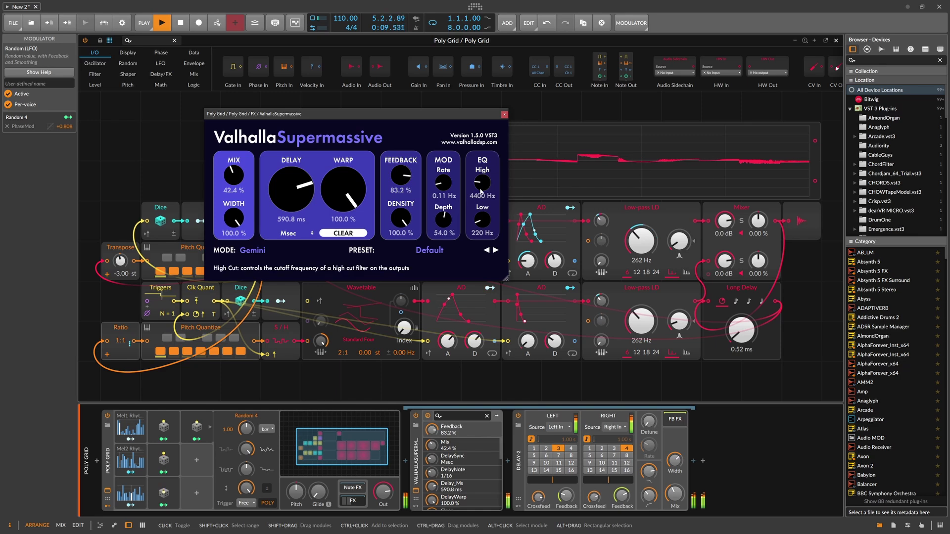
left_click_drag(482, 186, 482, 183)
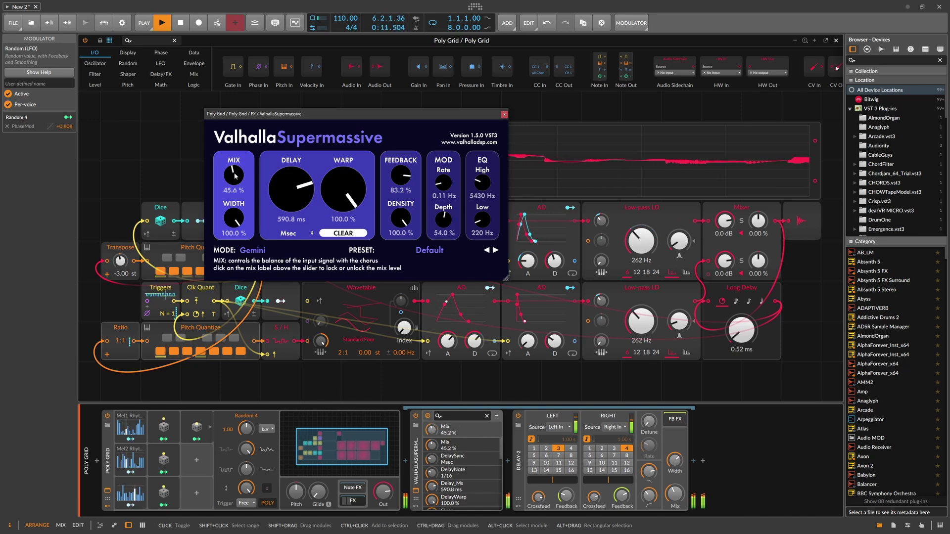
left_click_drag(234, 177, 236, 170)
left_click(503, 114)
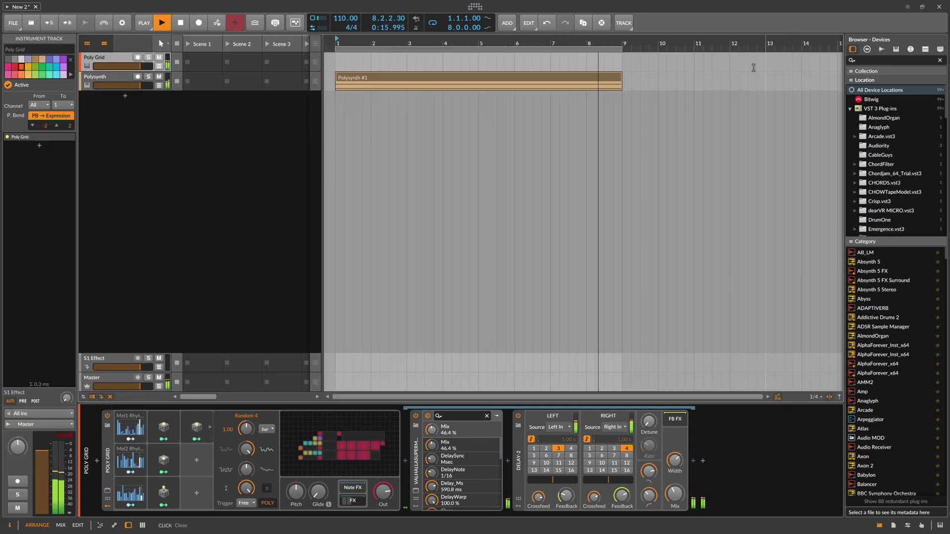
- Close the Grid editor and add a Random modulator to the Polysynth on its track
left_click(835, 40)
left_click(112, 78)
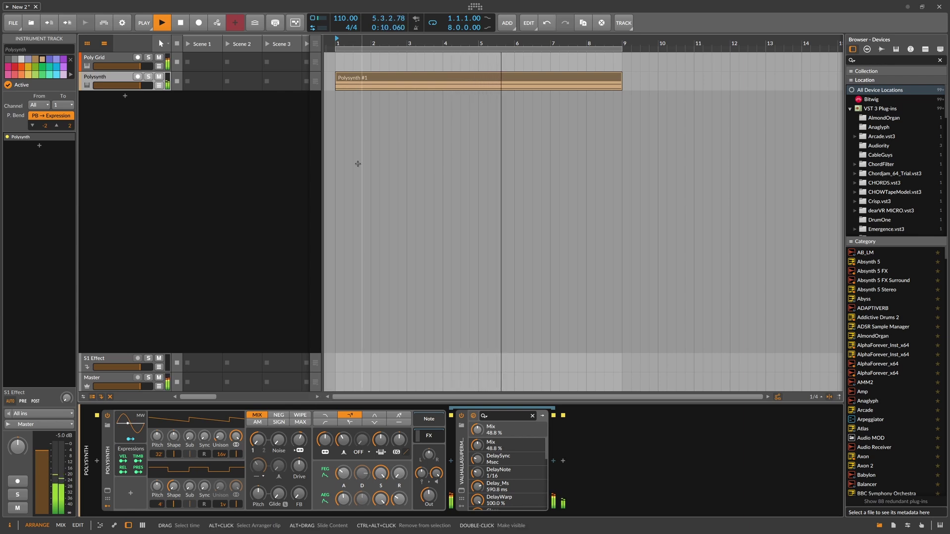
left_click(130, 493)
type("random")
key("Return")
left_click(130, 505)
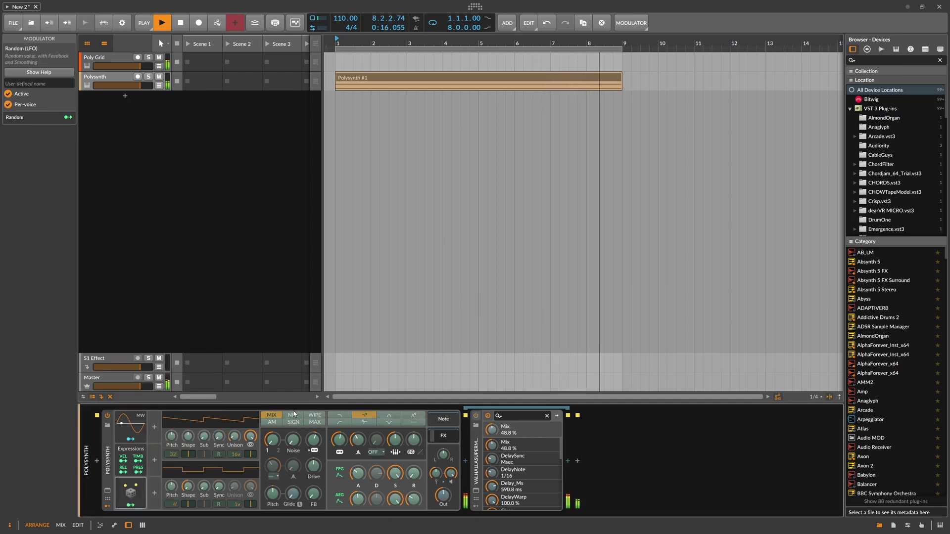
- Map the Polysynth's Random modulator to the filter frequency with an amount of about +9.6
left_click_drag(339, 440, 339, 411)
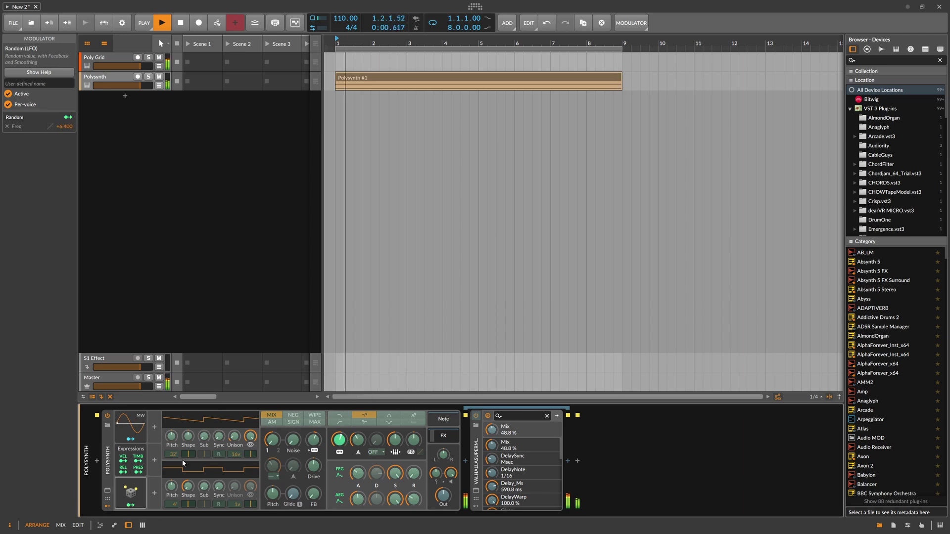
left_click(130, 492)
left_click(199, 429)
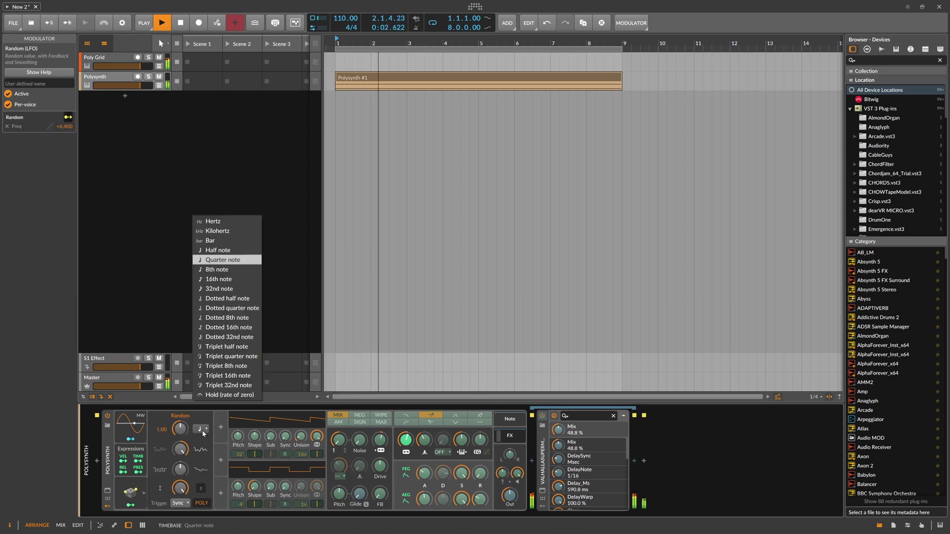
left_click(410, 441)
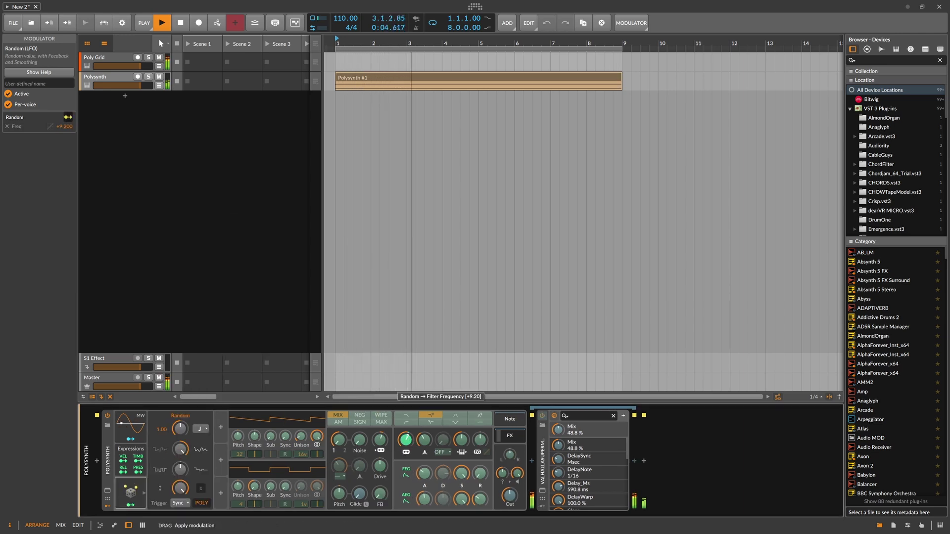
- Duplicate the Random modulator and map the copy to the Polysynth's filter FM with an amount of about +9.2
left_click_drag(130, 492, 163, 427)
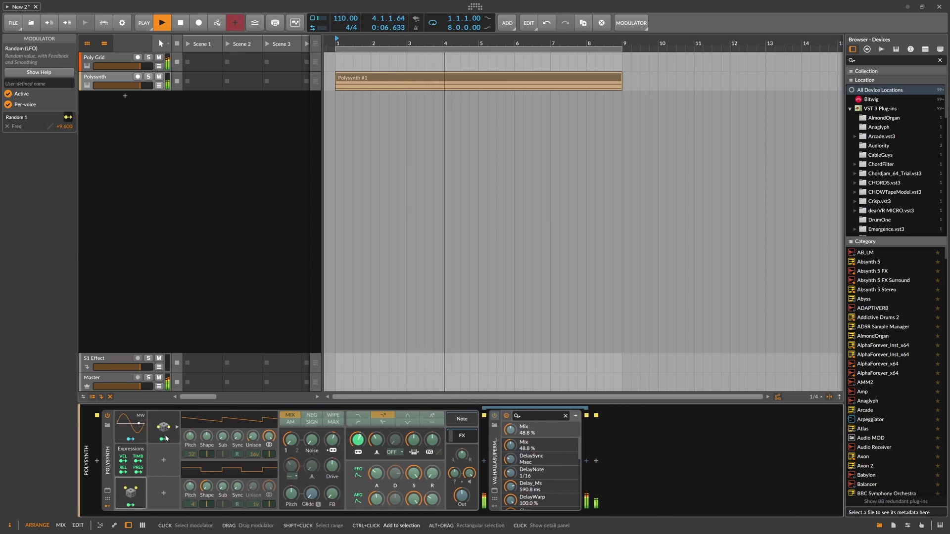
left_click_drag(332, 440, 332, 430)
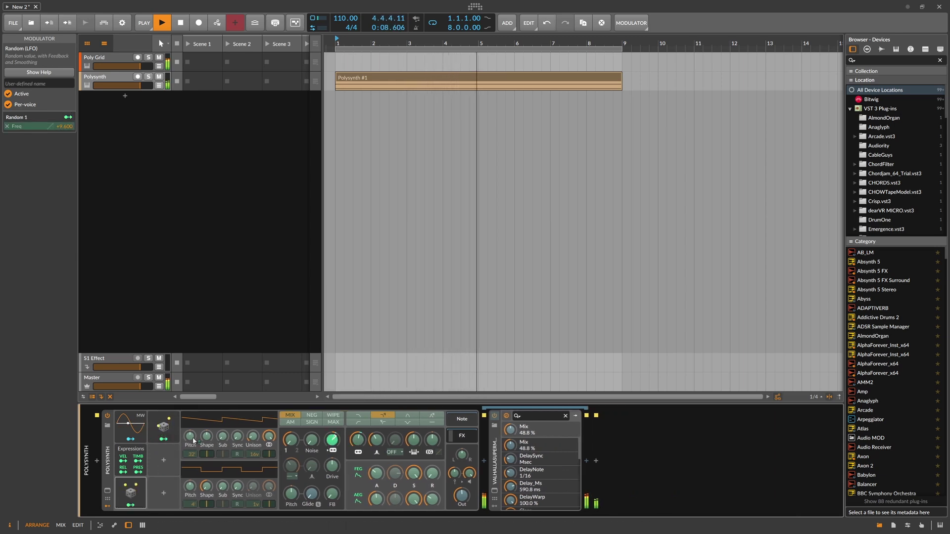
key("Escape")
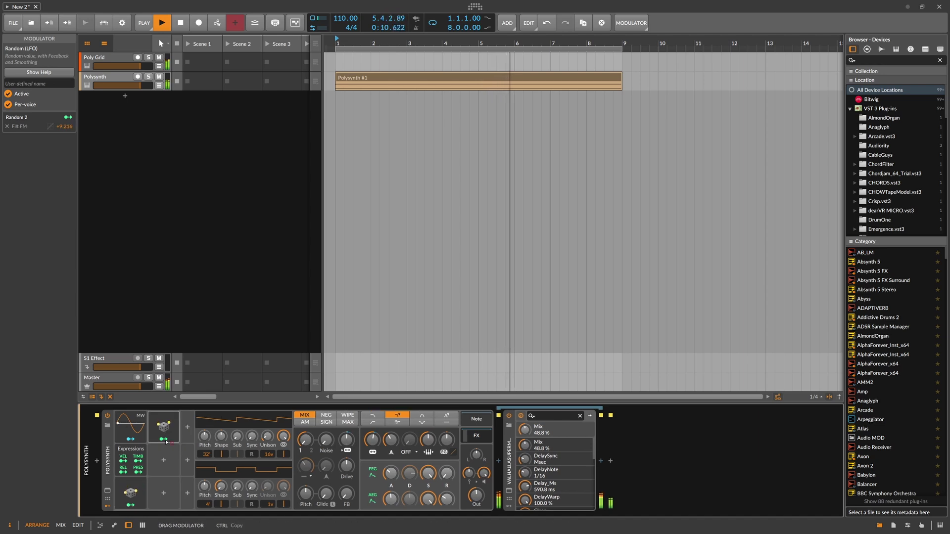
- Create a third Random modulator by copying the second and map it to the Polysynth's pitch with an amount of about +0.20
left_click_drag(163, 426, 164, 463)
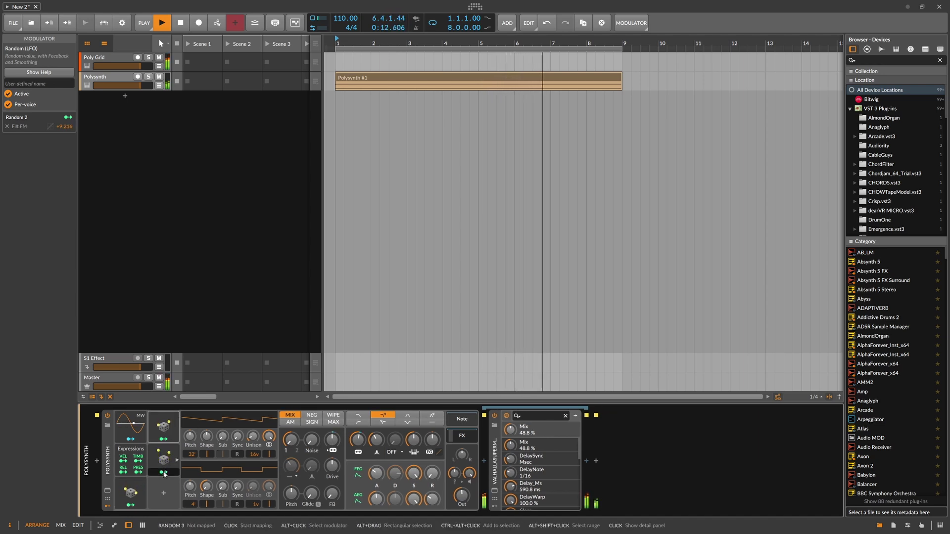
left_click(165, 473)
left_click_drag(291, 493, 290, 487)
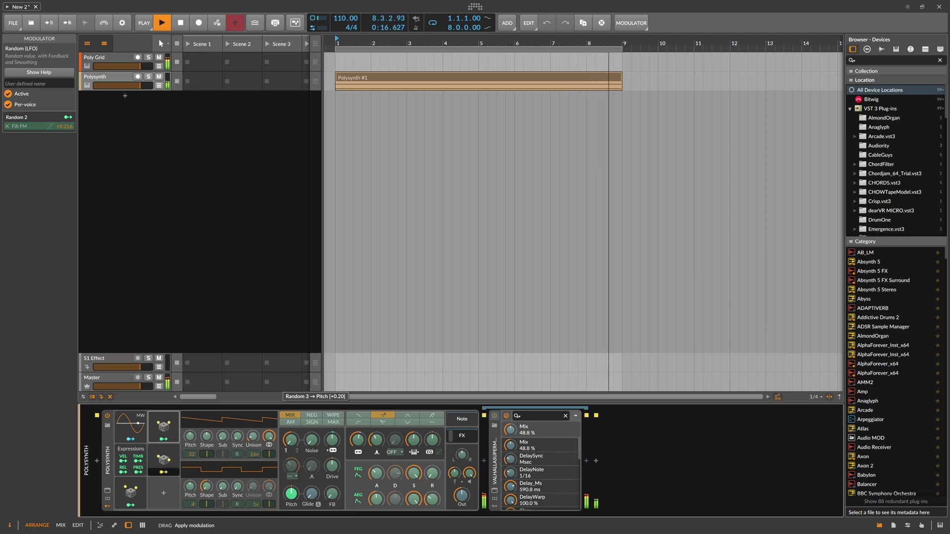
left_click(168, 474)
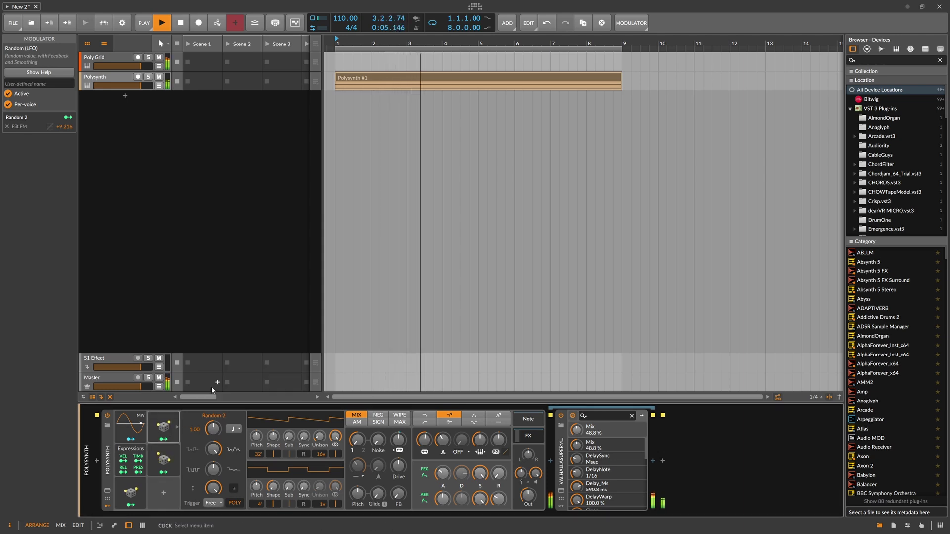
- Set the trigger mode of the Random modulator driving the filter frequency to Free and collapse its settings
left_click(130, 492)
left_click(179, 376)
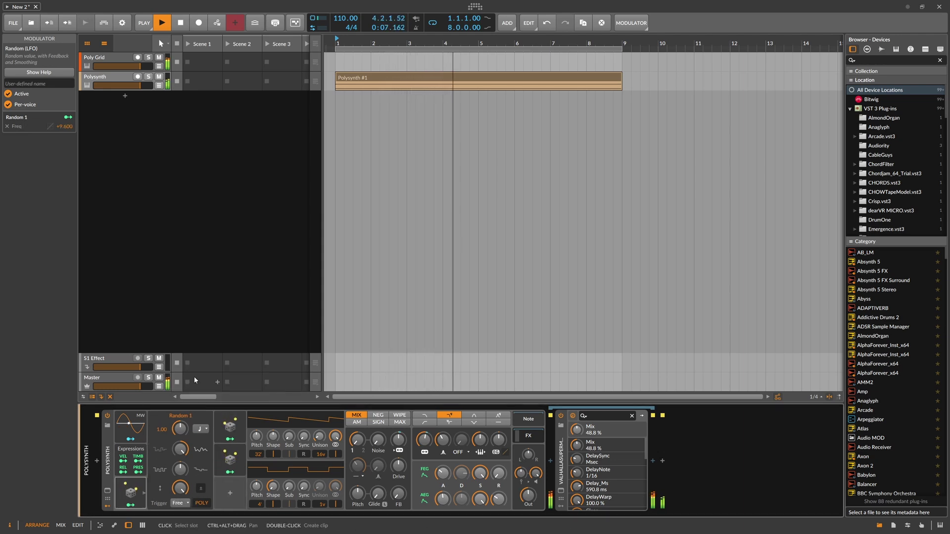
left_click(183, 503)
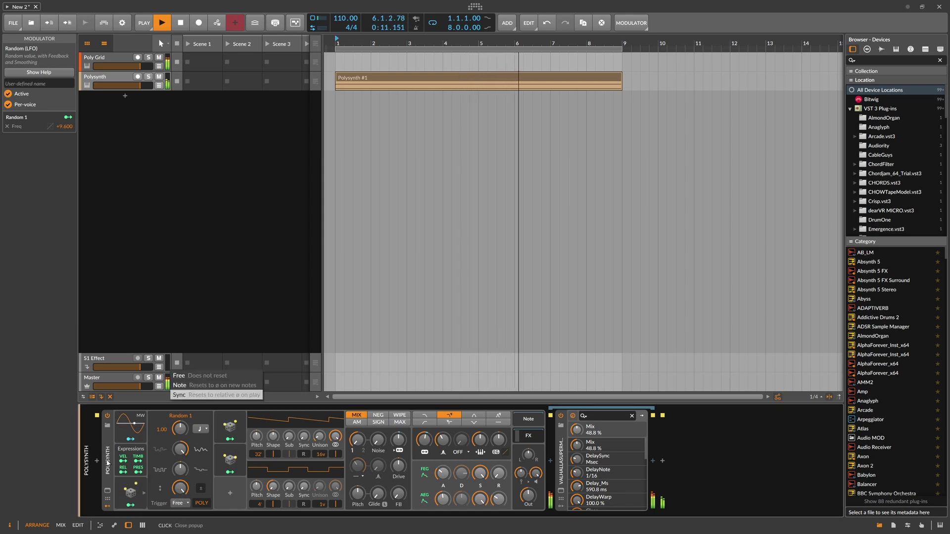
left_click(109, 490)
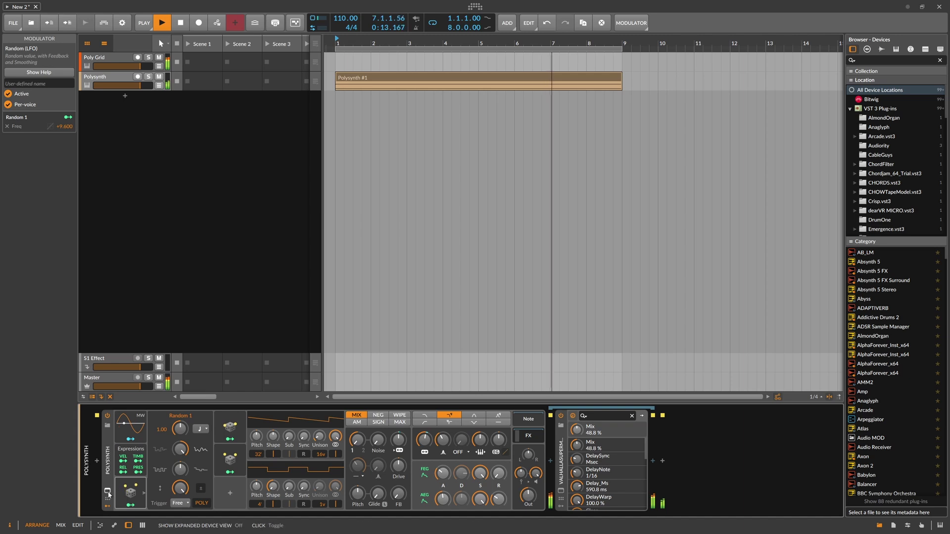
left_click(126, 490)
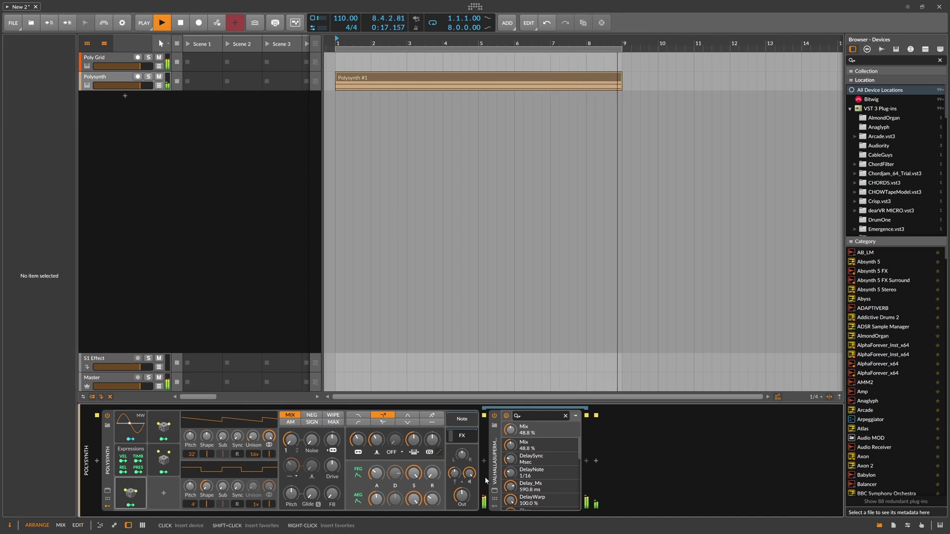
- In the Polysynth's ValhallaSupermassive, set Mix to about 50.4 % and Feedback to about 65.2 %
left_click(494, 491)
left_click_drag(409, 179, 410, 171)
left_click(505, 114)
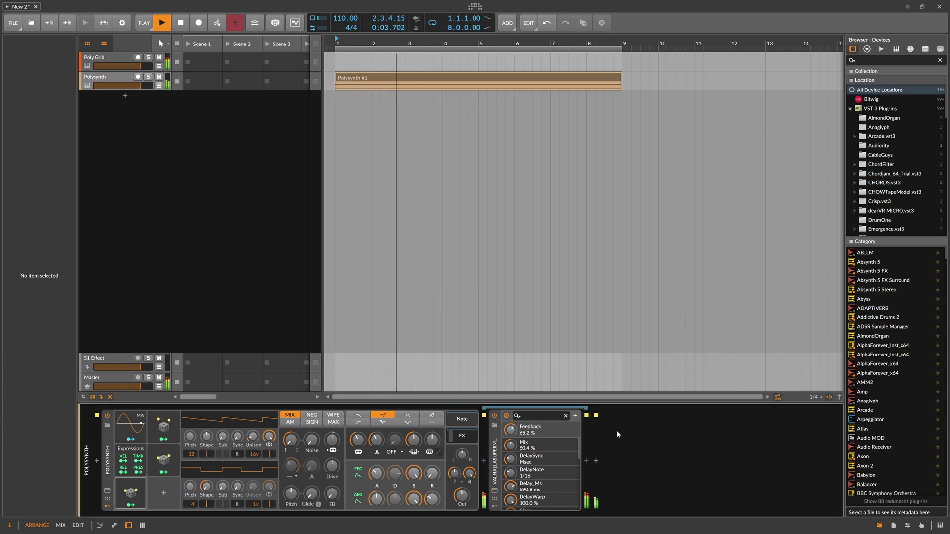
- Search for "text" in the audio effect presets and insert the Textures preset after the Polysynth's ValhallaSupermassive
left_click(583, 461)
type("text")
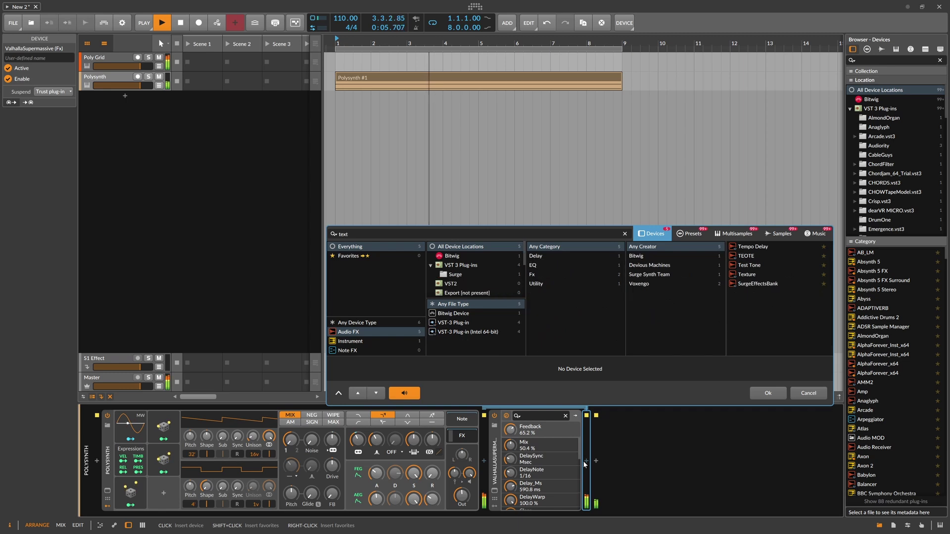
left_click(690, 234)
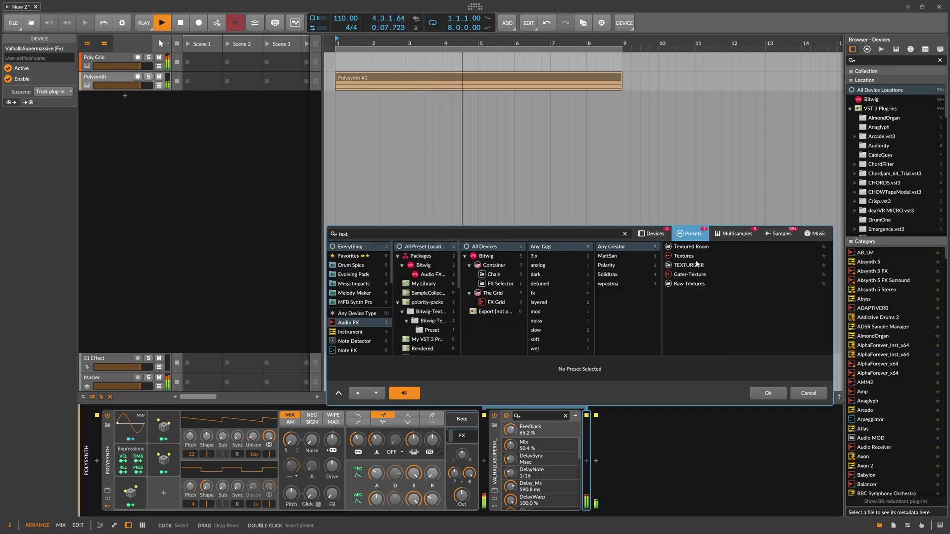
left_click(692, 257)
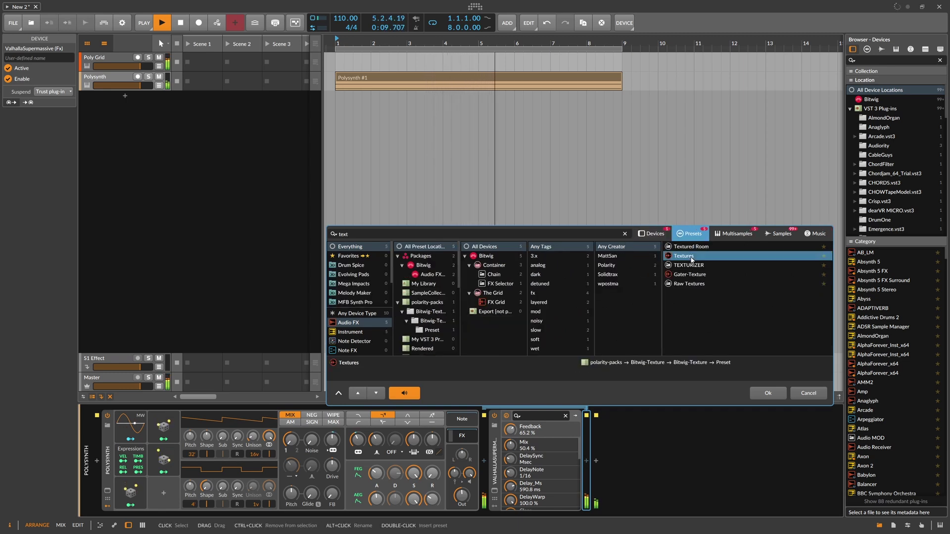
double_click(692, 257)
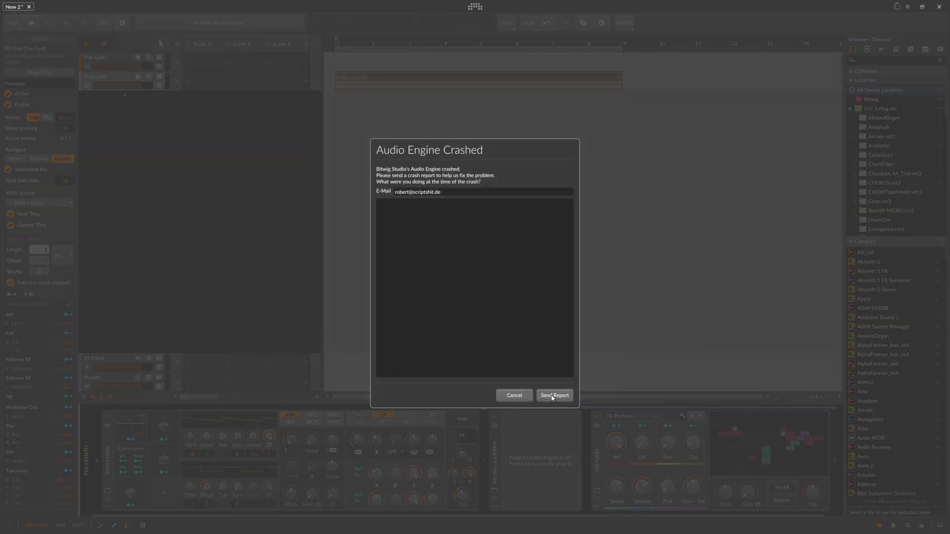
- Send the audio engine crash report and restart playback with the Polysynth track soloed
left_click(552, 396)
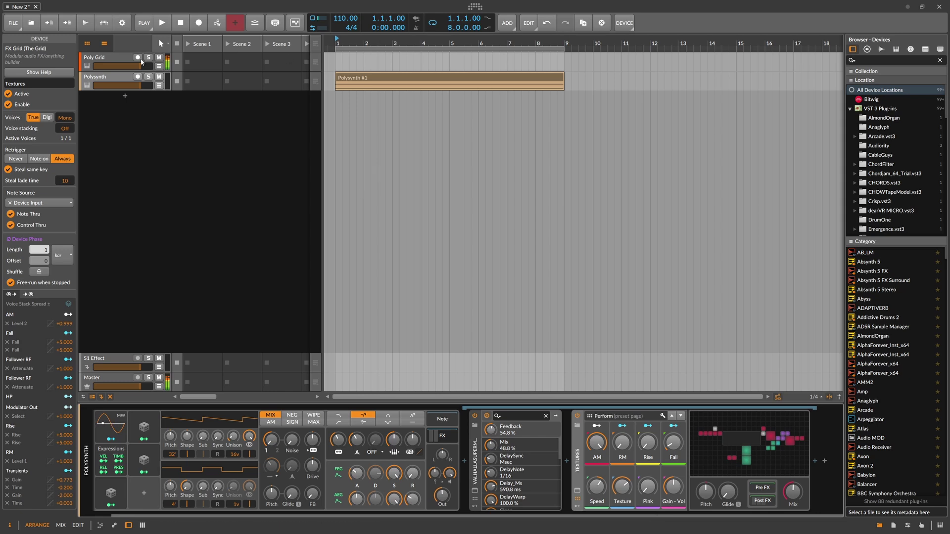
key("space")
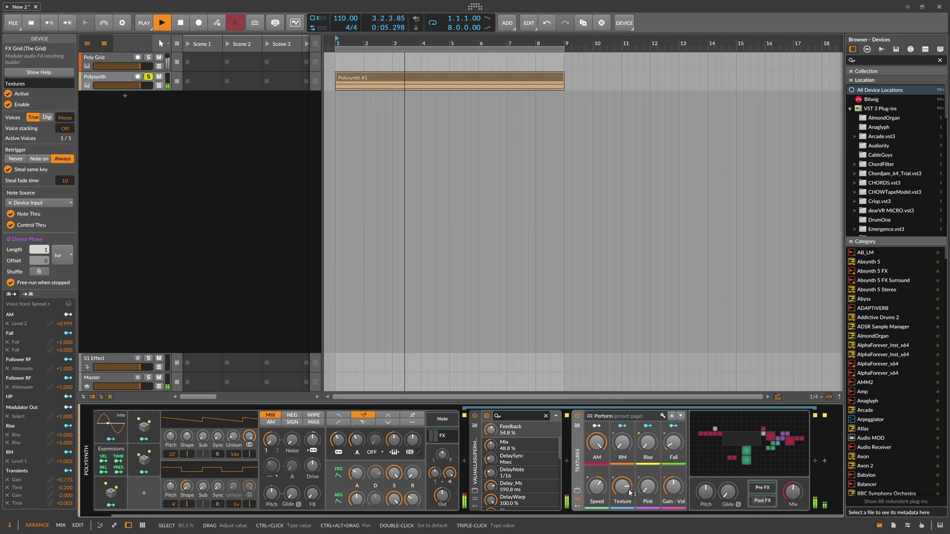
- In the Polysynth's ValhallaSupermassive, set Mix to about 53.6 % and Feedback to about 62.4 %
left_click(796, 493)
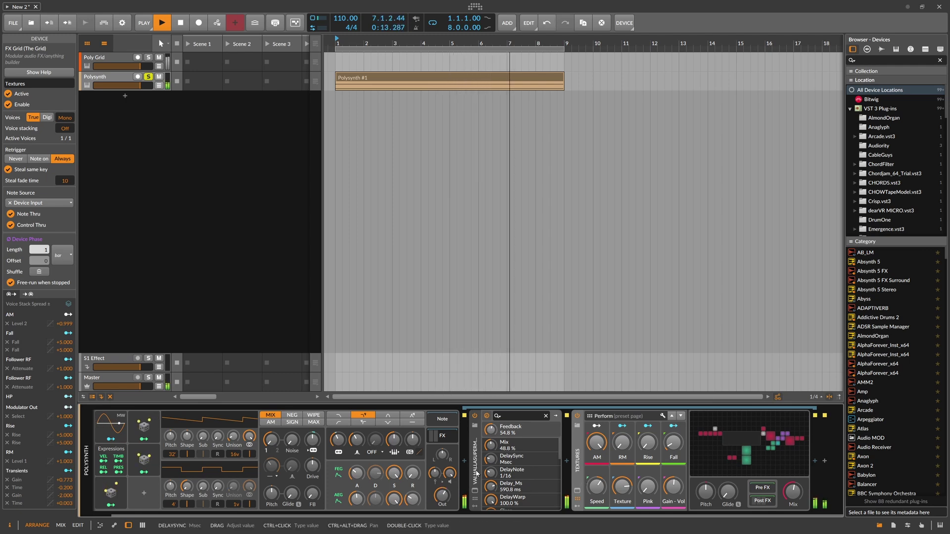
left_click(474, 490)
left_click_drag(240, 176, 241, 170)
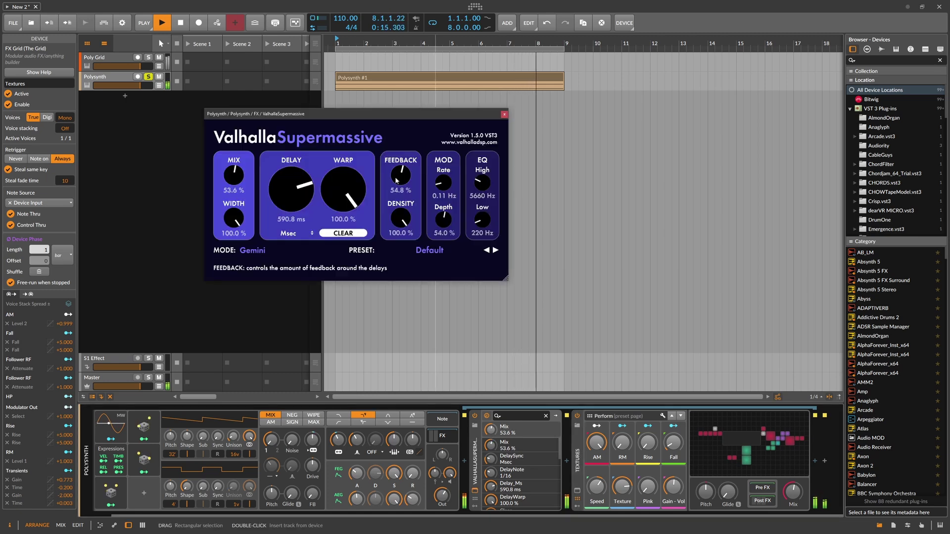
left_click(504, 115)
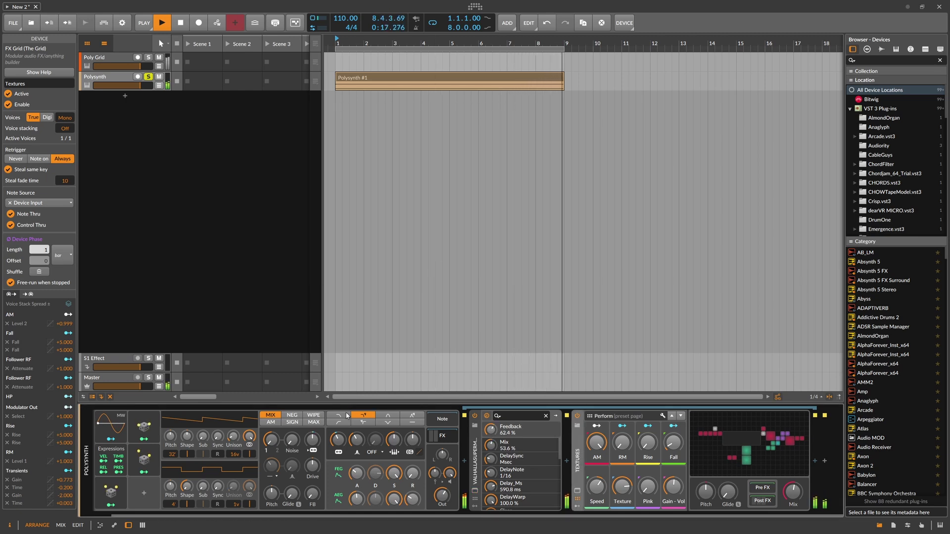
- Unsolo the Polysynth track and set the Polysynth's output level to about -6.6 dB
left_click(149, 77)
left_click(120, 59)
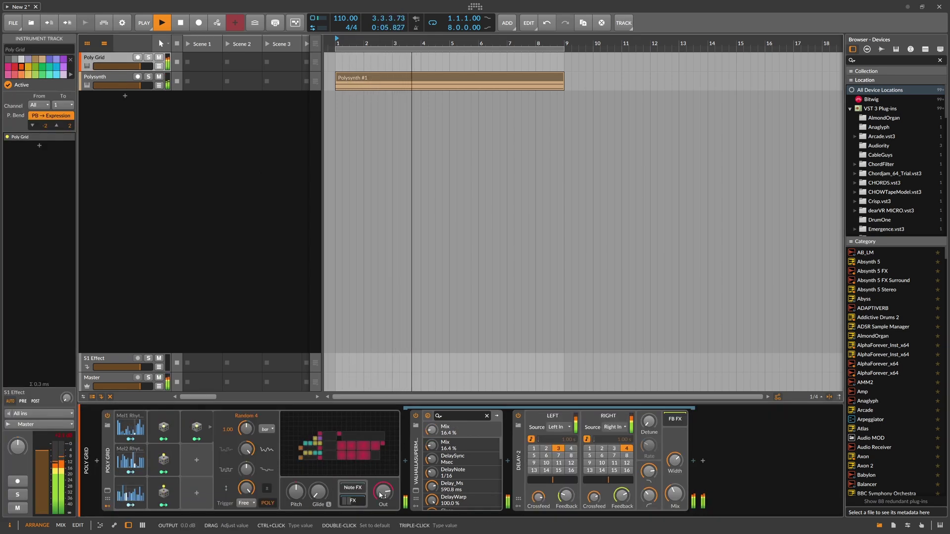
left_click(119, 80)
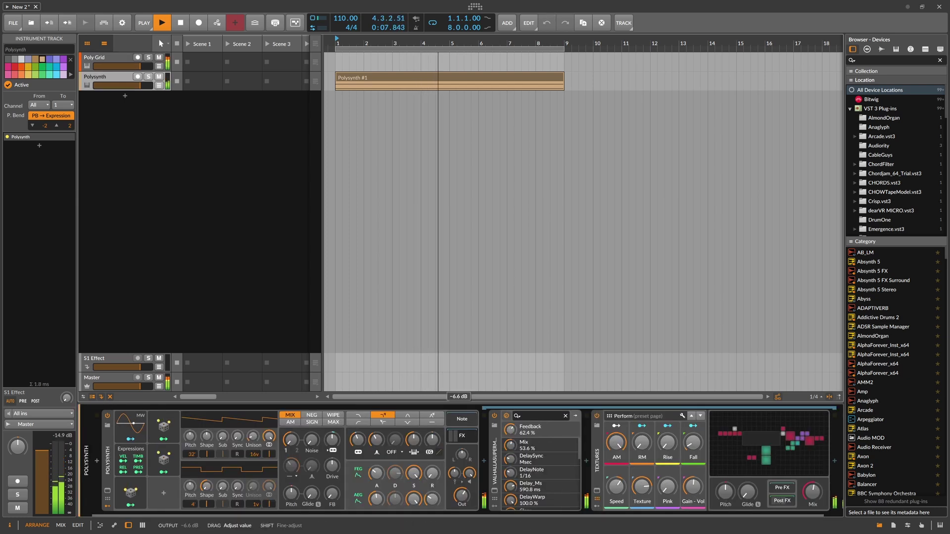
- Search the devices for "gull" and insert Gullfoss Master before the Peak Limiter on the Master track
left_click(128, 378)
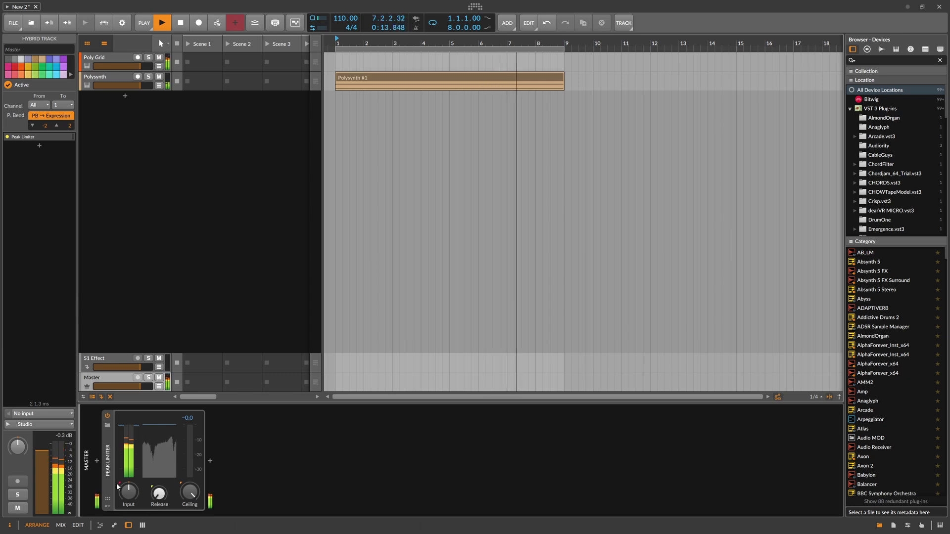
left_click(97, 461)
type("gull")
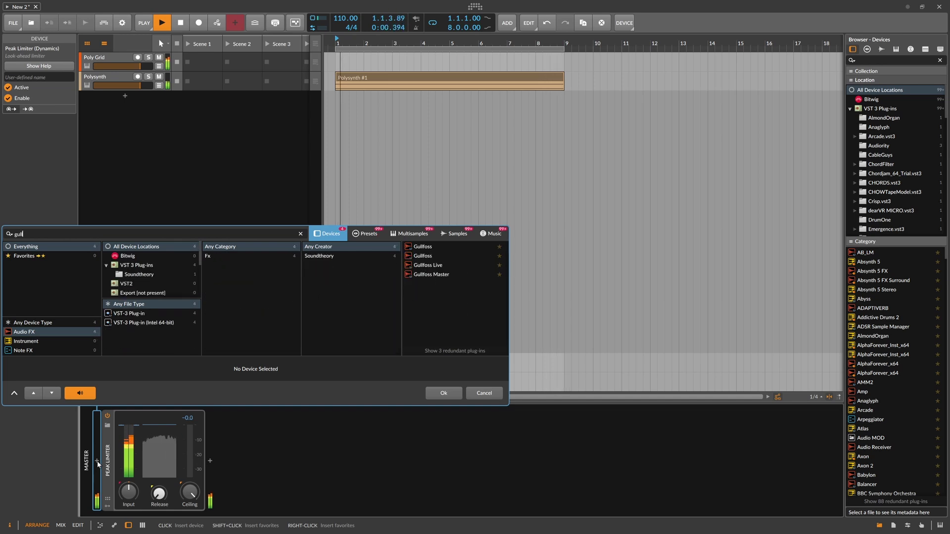
double_click(424, 274)
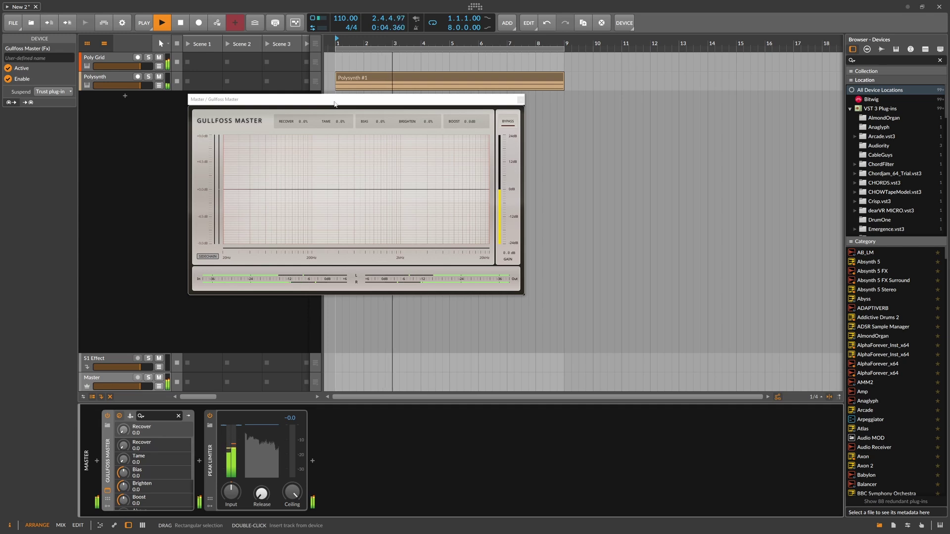
- Set Gullfoss Master's Recover to about 19.9 % and Tame to about 46.3 %, and close its plug-in window
left_click_drag(297, 121, 339, 94)
left_click_drag(295, 121, 311, 69)
left_click_drag(333, 121, 355, 65)
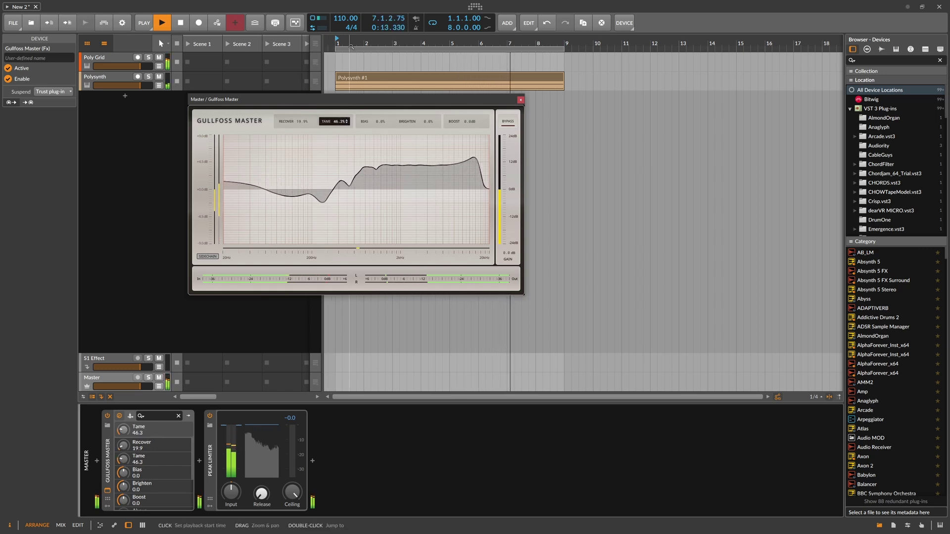
left_click(521, 100)
- Set the octave range of the Polysynth's first oscillator to 16'
left_click(118, 79)
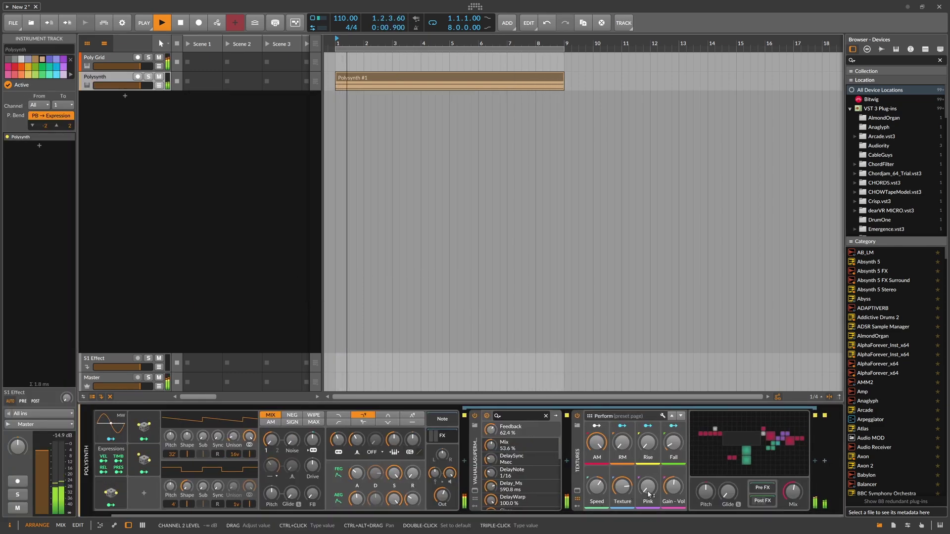
left_click_drag(673, 487, 705, 494)
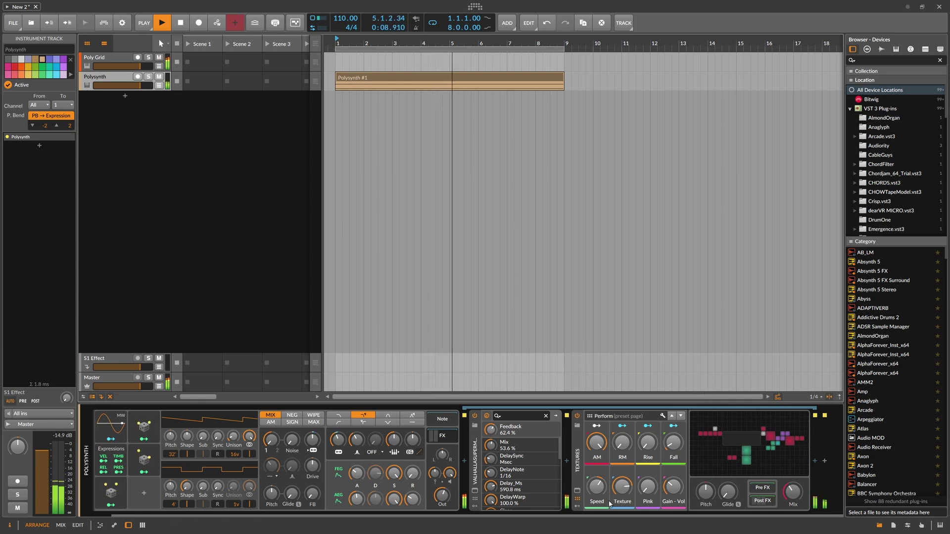
left_click_drag(468, 503, 467, 503)
scroll(370, 506, "left", 1)
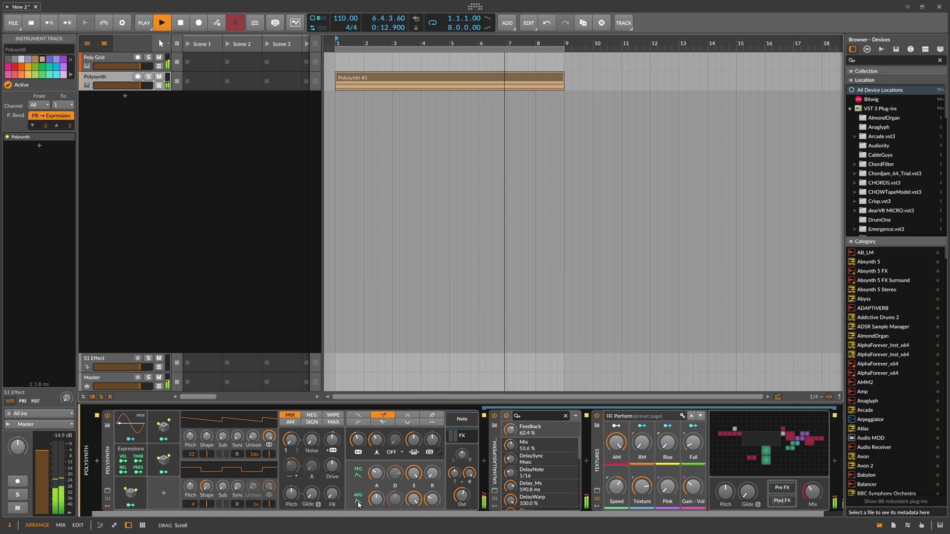
left_click_drag(194, 456, 194, 456)
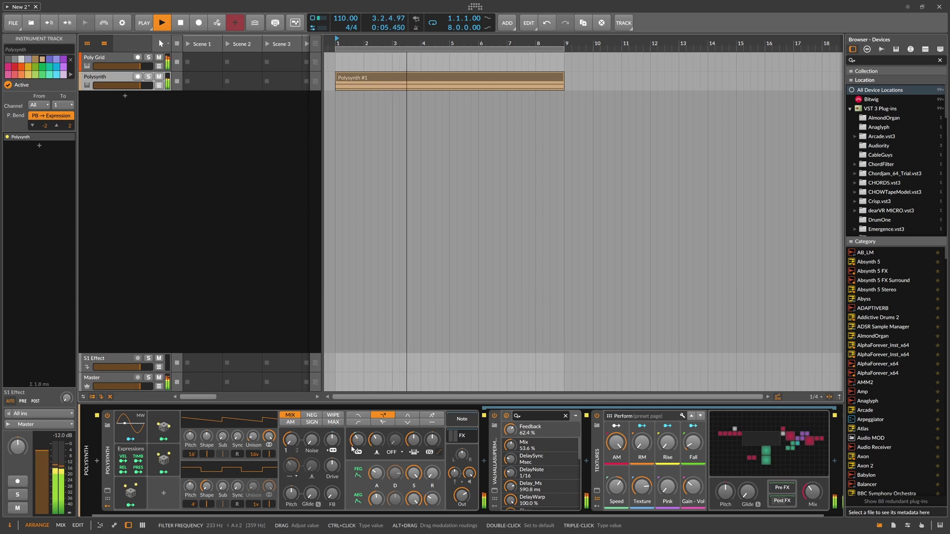
- Open the Poly Grid patch and set the Mixer's second channel level to -8.0 dB
left_click(117, 57)
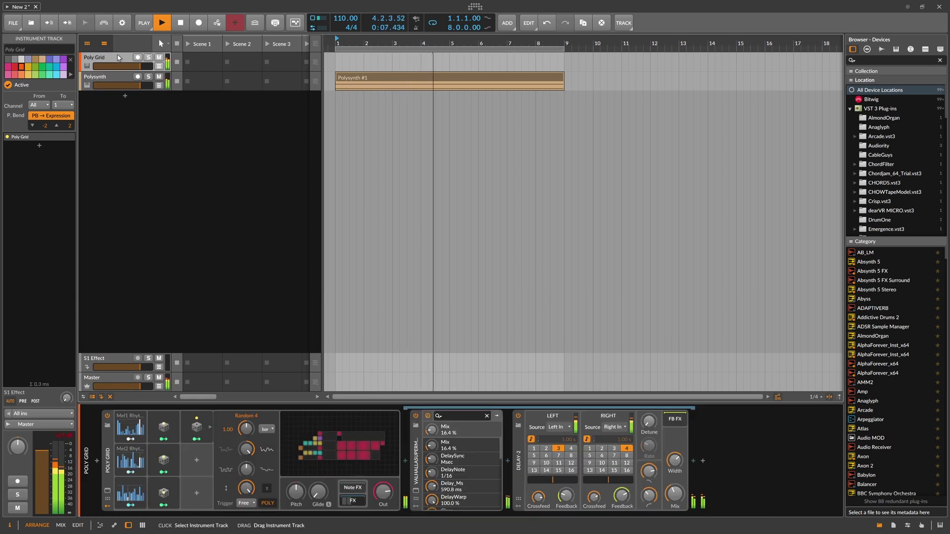
left_click(395, 449)
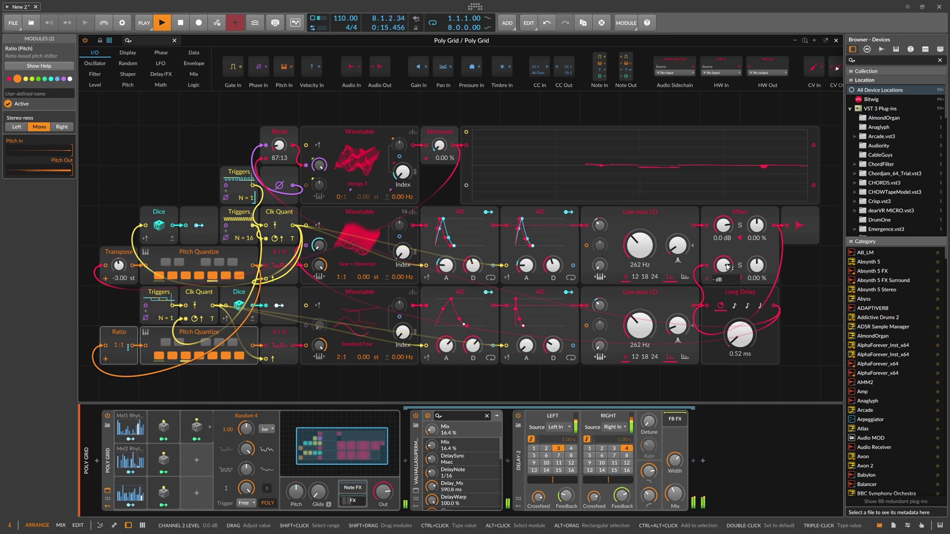
key("Return")
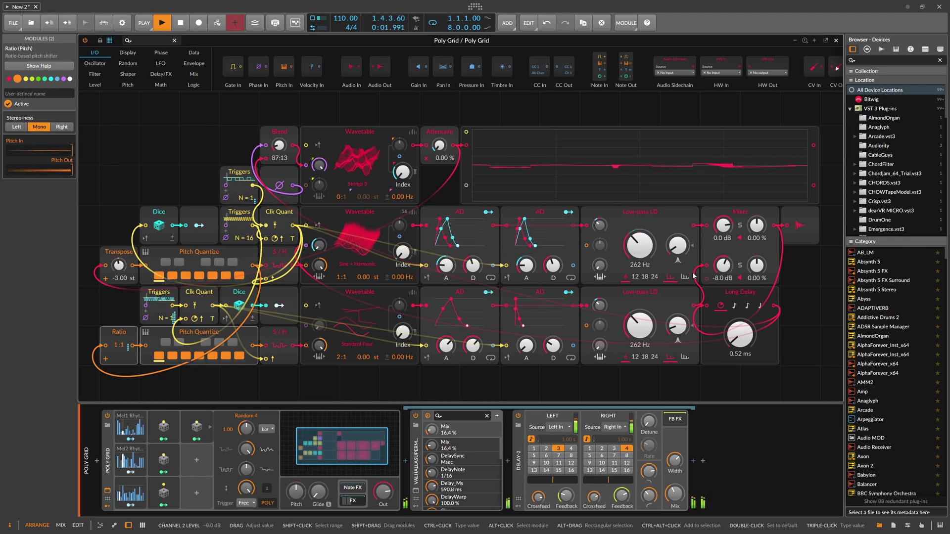
- Adjust the decay of the upper melody voice's second AD envelope to about 1.1 s
right_click(629, 246)
key("Escape")
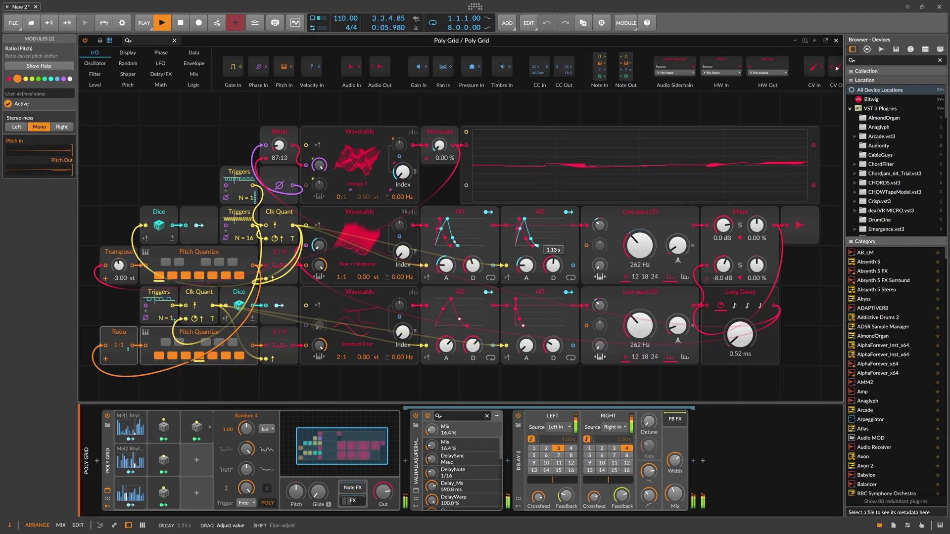
left_click_drag(553, 264, 552, 265)
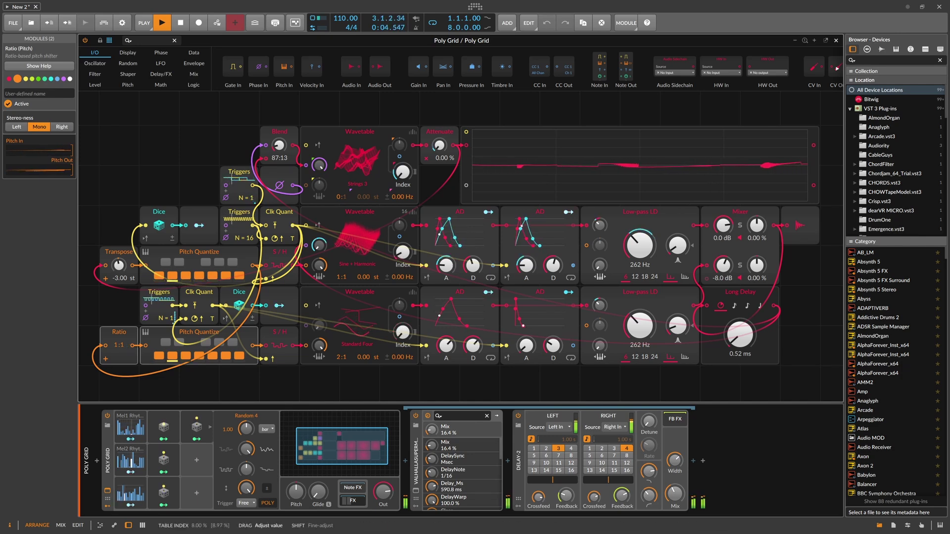
- Check the modulation routing on the upper melody Wavetable's Index and the Poly Grid's ValhallaSupermassive settings
right_click(403, 252)
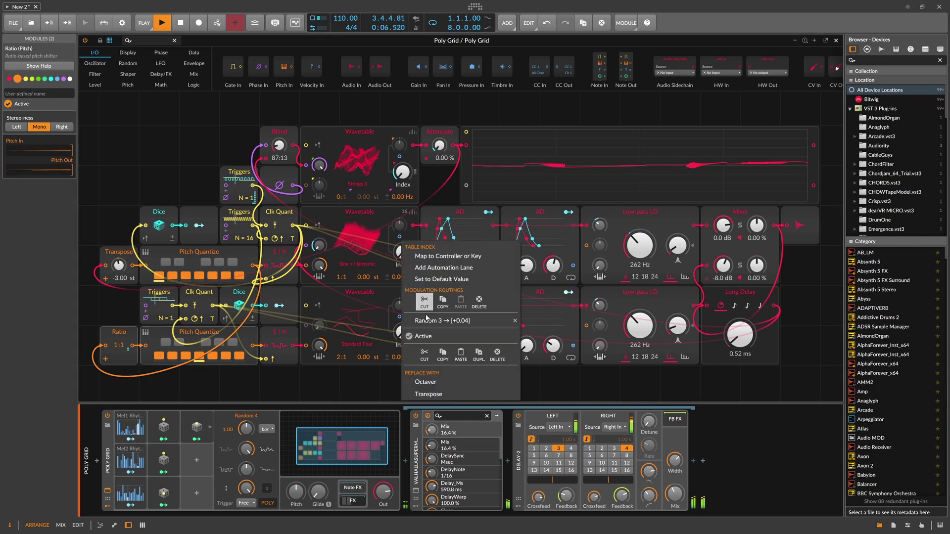
left_click(460, 302)
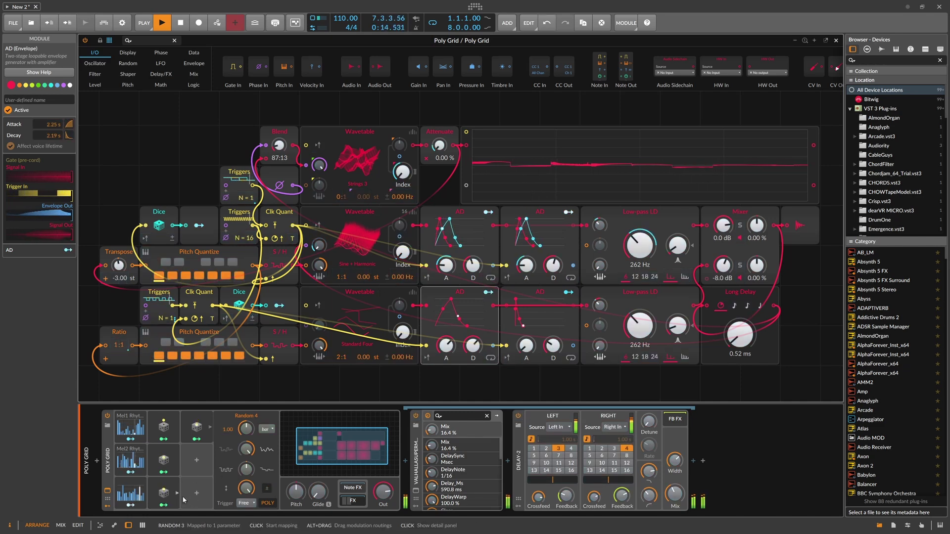
left_click(416, 491)
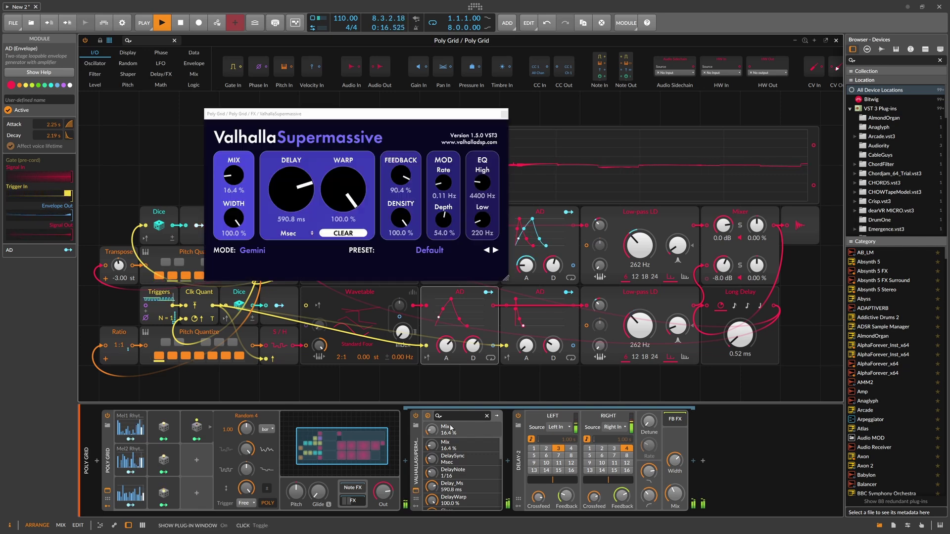
left_click(504, 115)
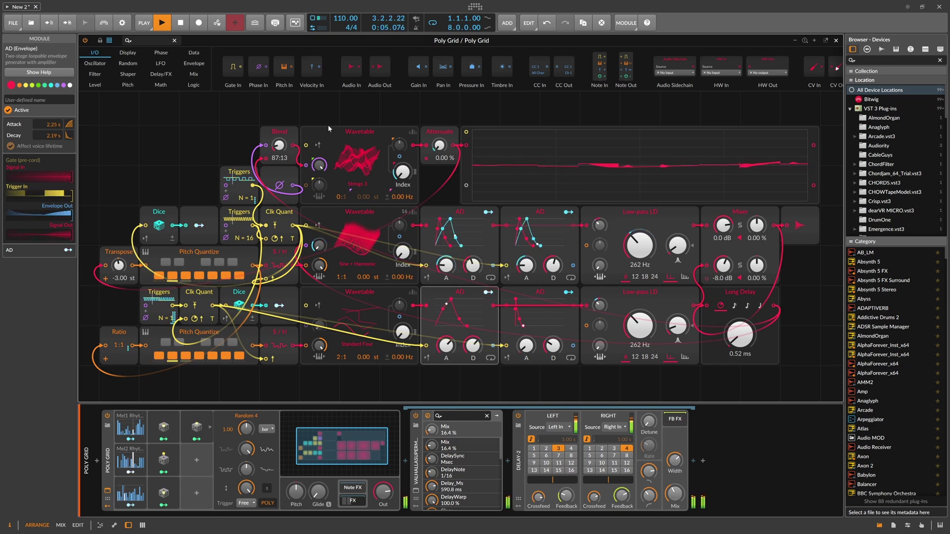
- Shift the upper Dice, Triggers and Clk Quant modules one slot left and insert a Chance module after Clk Quant
left_click_drag(162, 197, 297, 236)
left_click_drag(239, 212, 198, 211)
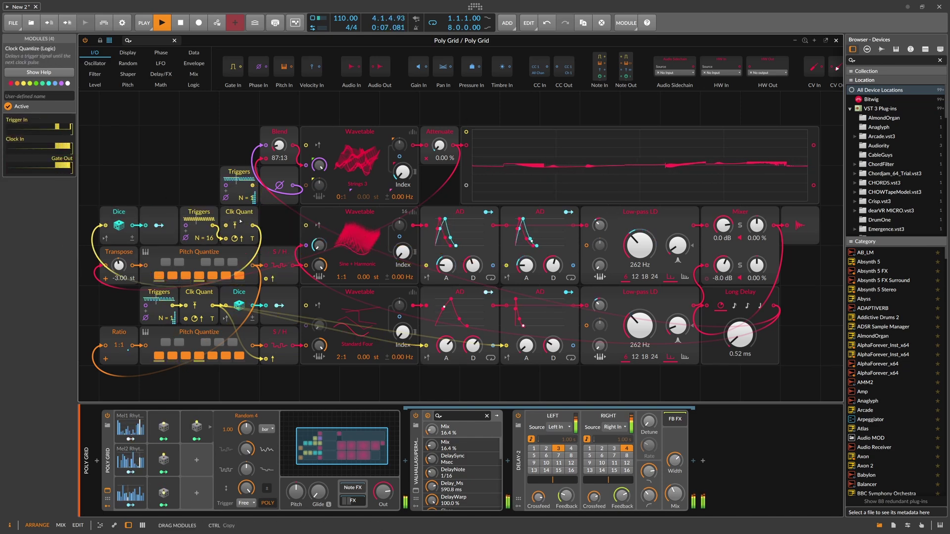
left_click(140, 40)
type("chan")
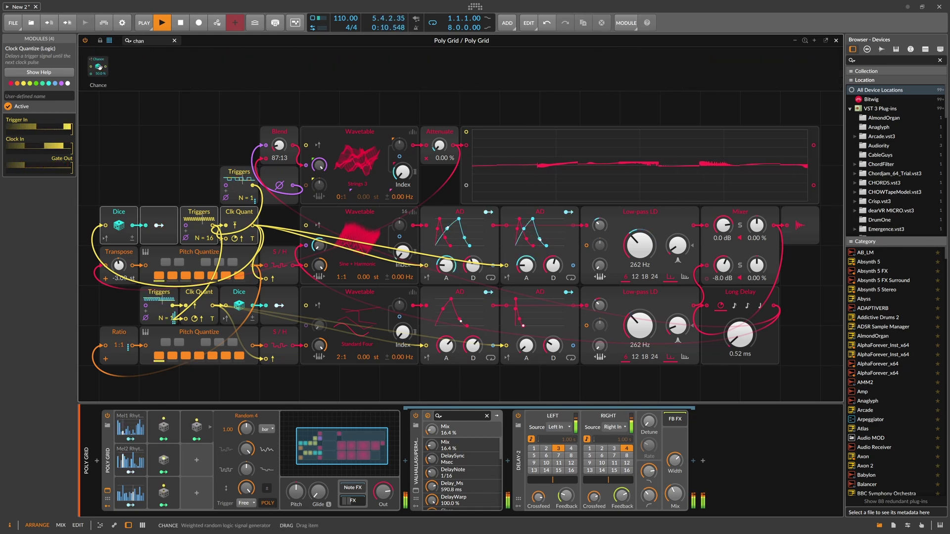
left_click_drag(98, 67, 280, 245)
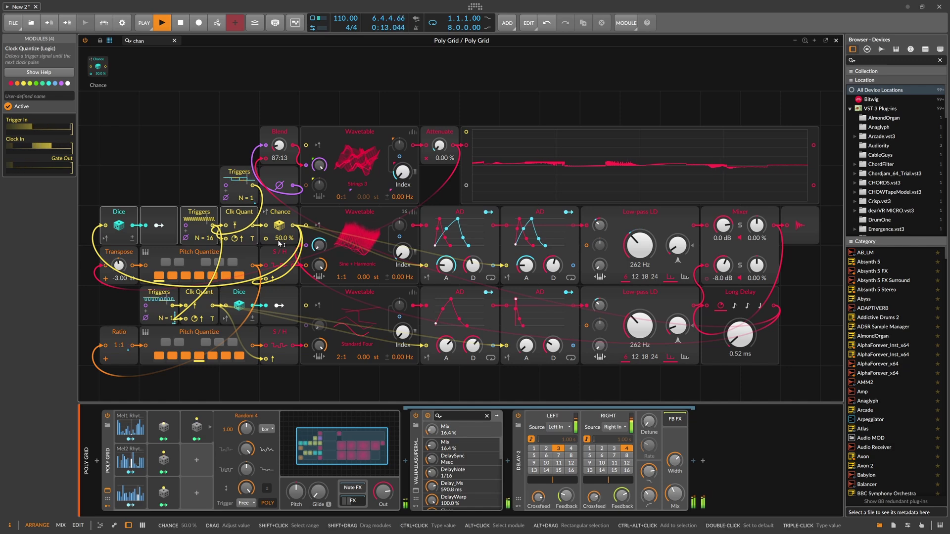
- Shift the lower Triggers and Clk Quant one slot left, insert a Chance module between Clk Quant and Dice, and close the grid
left_click_drag(200, 295, 169, 300)
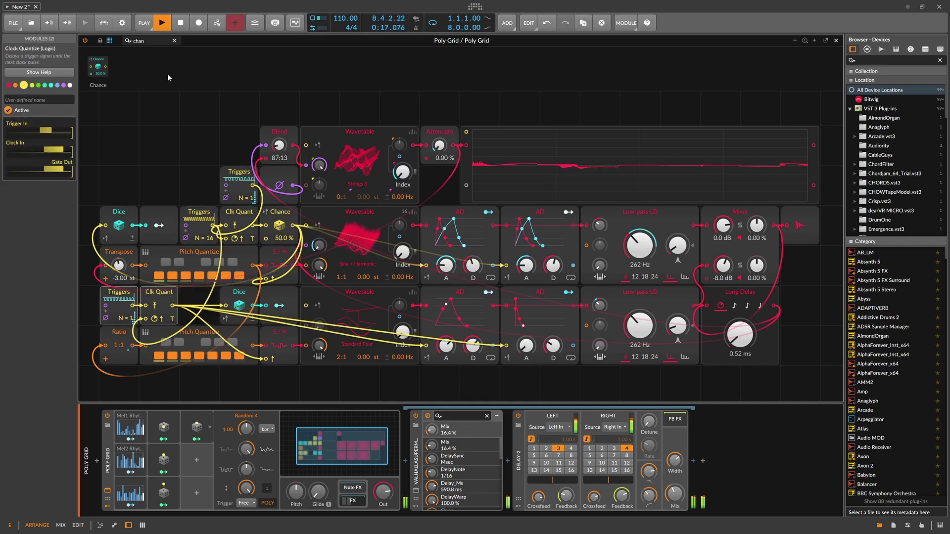
key("Return")
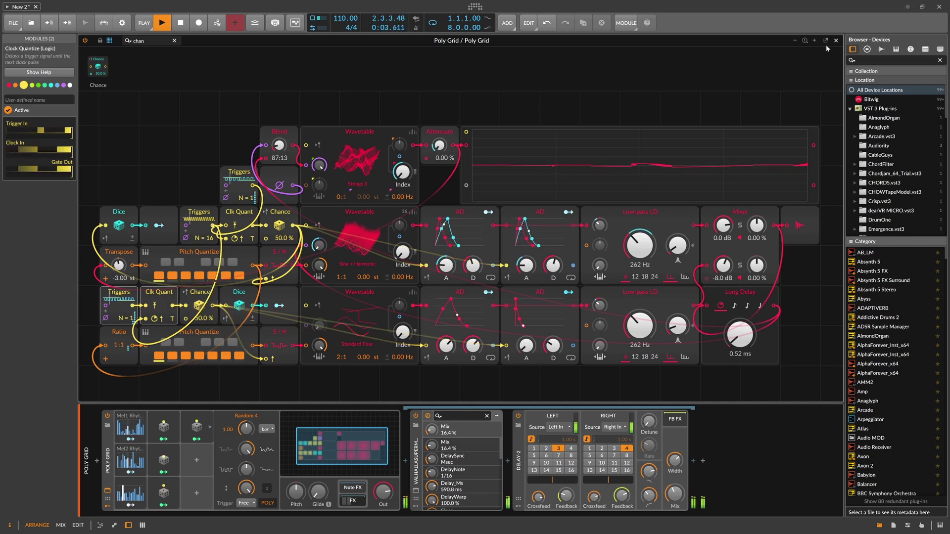
key("Escape")
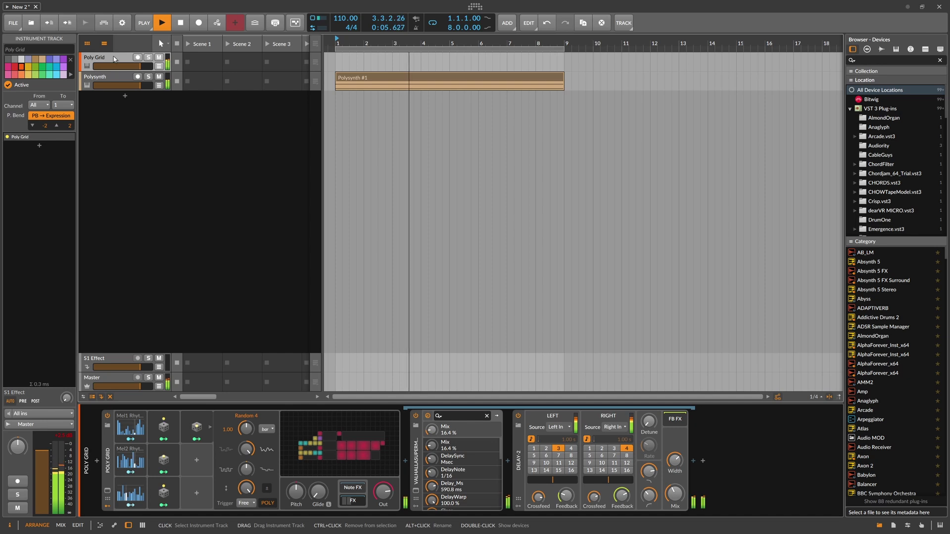
- Collapse the Random 4 modulator's settings on the Poly Grid and set the Polysynth's output level to about -4.9 dB
left_click(198, 426)
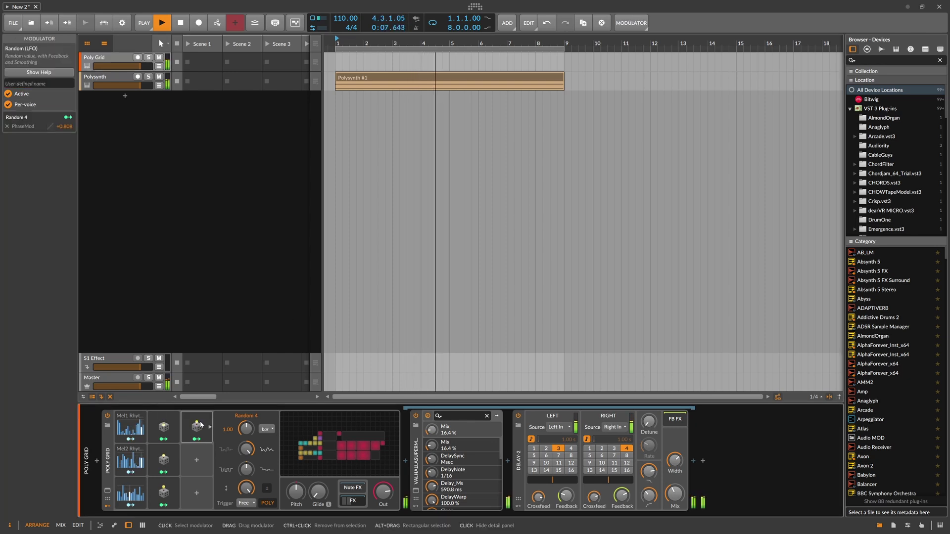
left_click(199, 425)
left_click(106, 437)
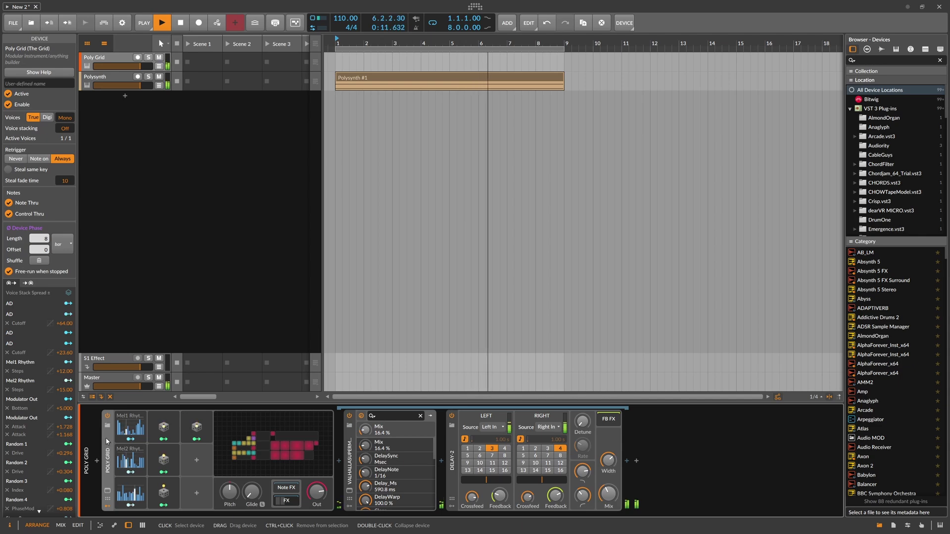
left_click(109, 77)
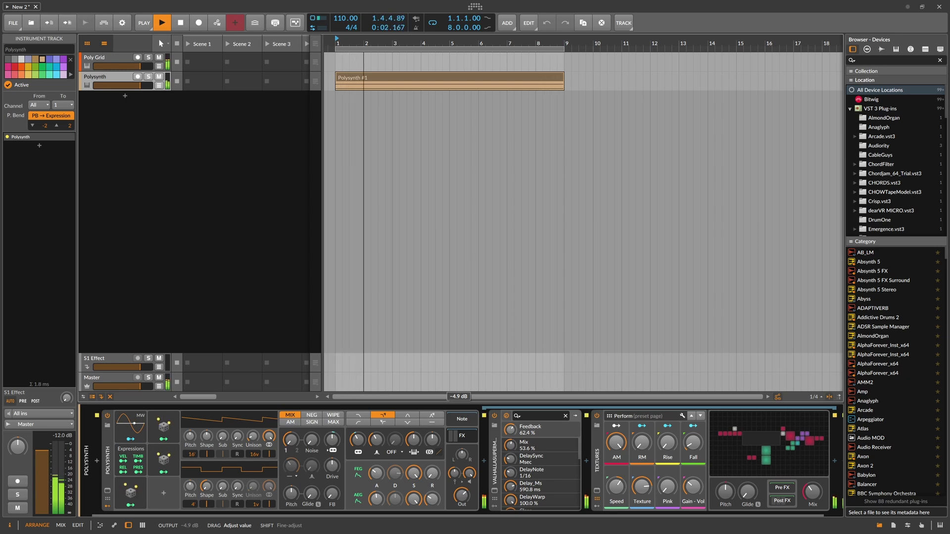
- Collapse the Poly Grid's FX chain and reopen its patch in the grid editor
left_click(109, 57)
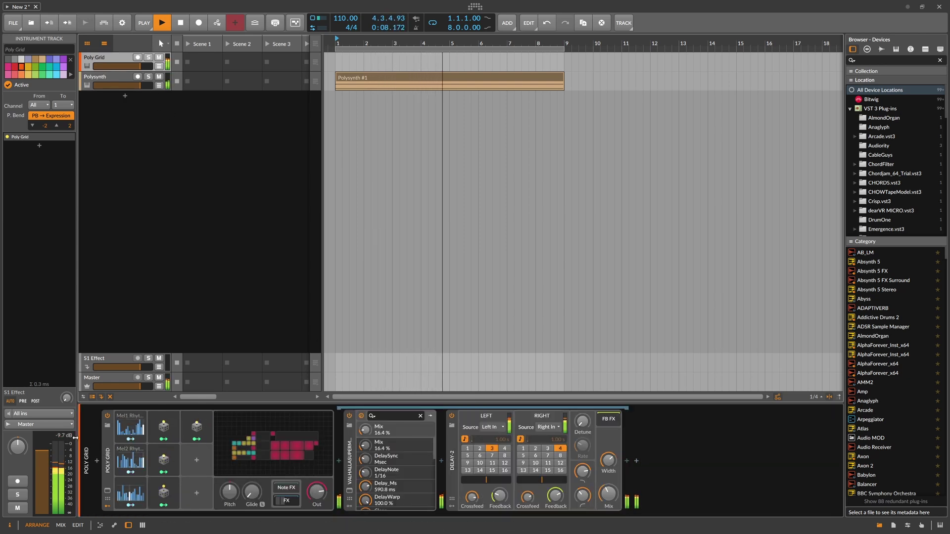
left_click(285, 500)
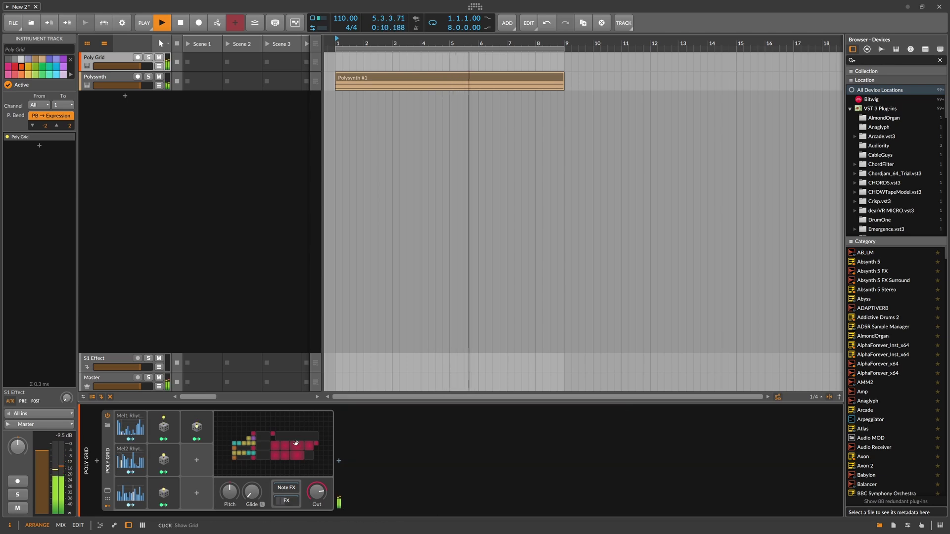
left_click(213, 257)
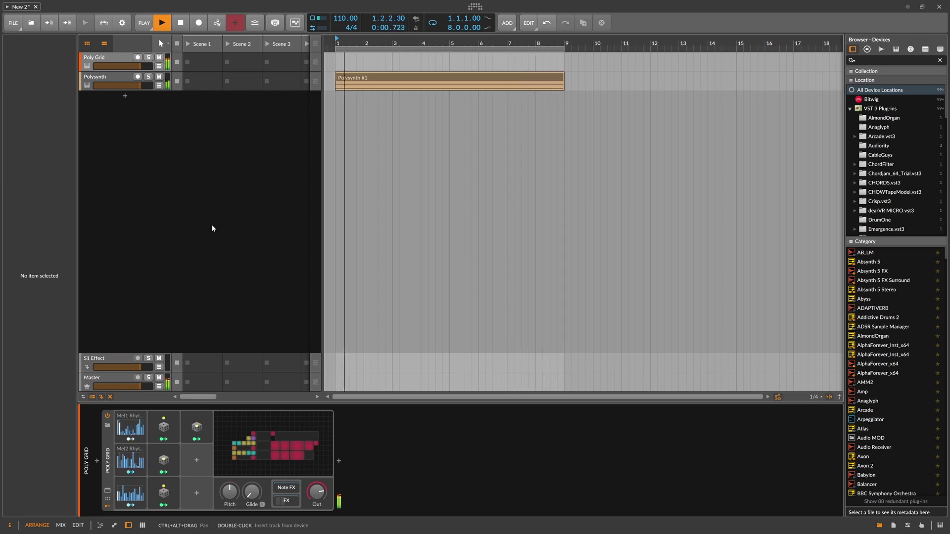
left_click(248, 435)
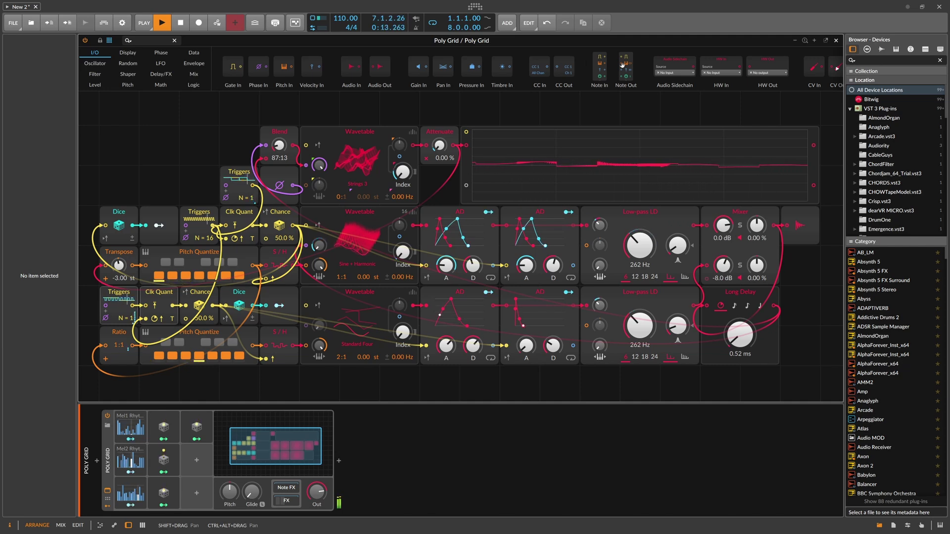
- Close the Poly Grid editor and add a new instrument track loaded with Kontakt 5
left_click(836, 40)
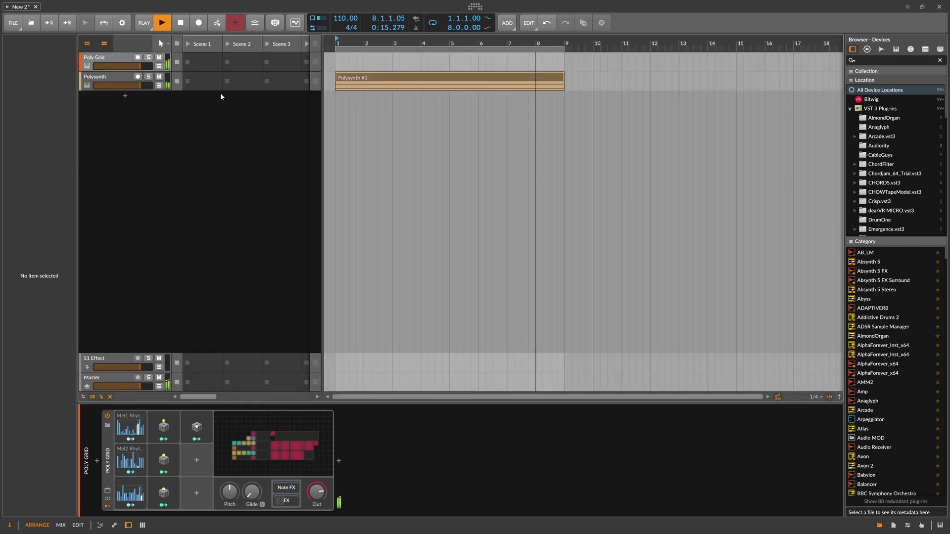
left_click(126, 96)
type("kont")
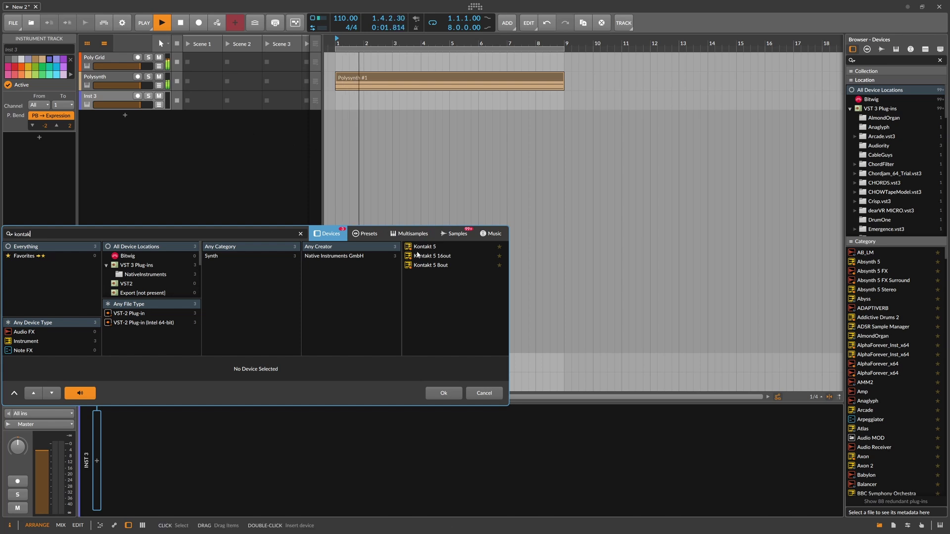
type("ak")
double_click(418, 247)
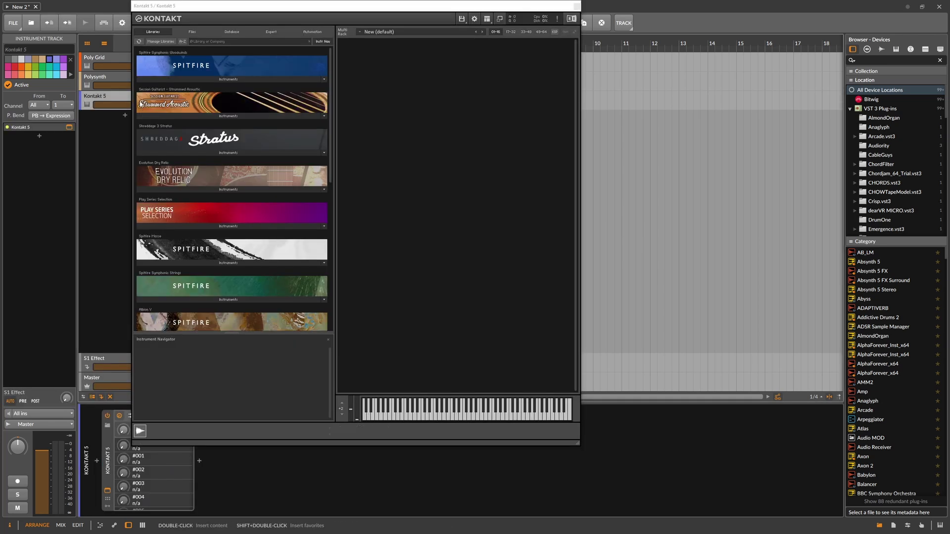
- Load Soundiron Emotional Piano Gentle Blur.nki from Kontakt's Emotional Piano library, raise its instrument volume slightly and close the plug-in window
scroll(327, 195, "down", 6)
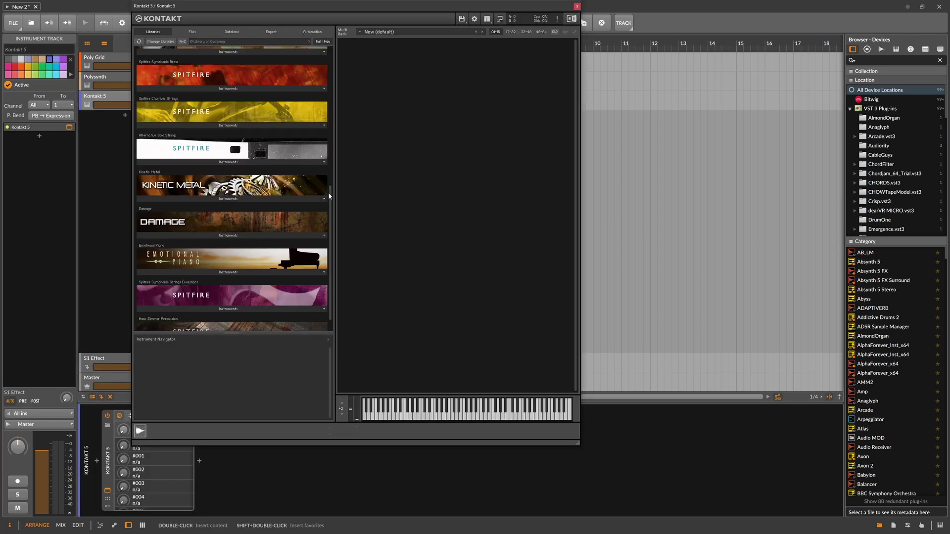
left_click(200, 265)
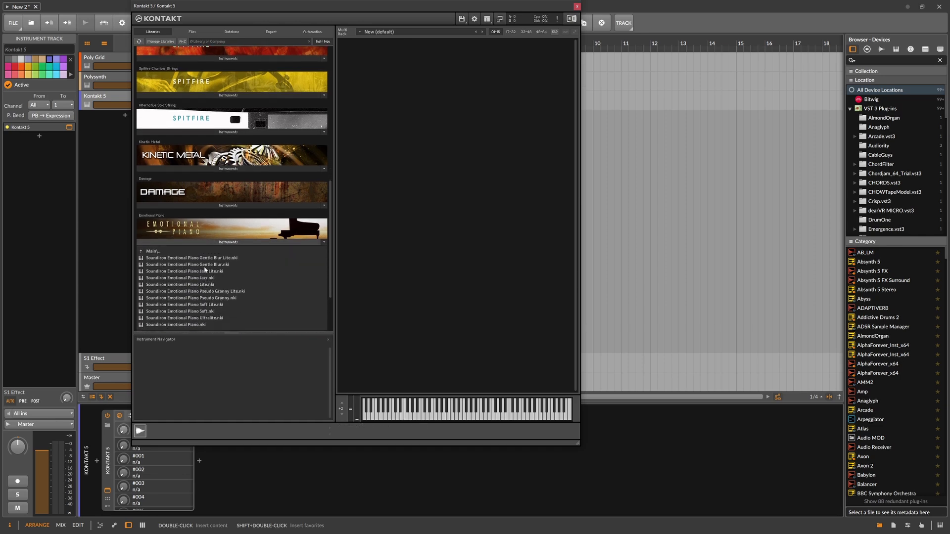
double_click(205, 266)
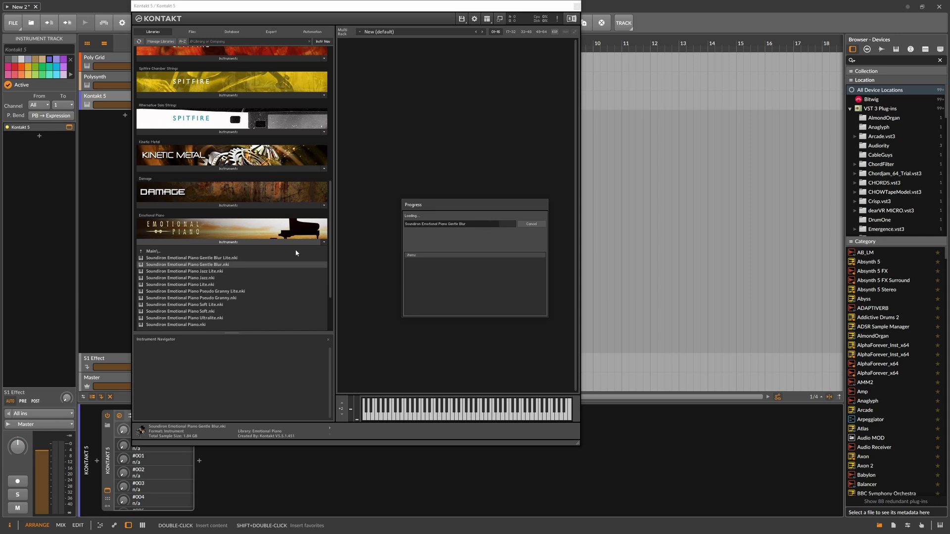
left_click_drag(549, 60, 553, 61)
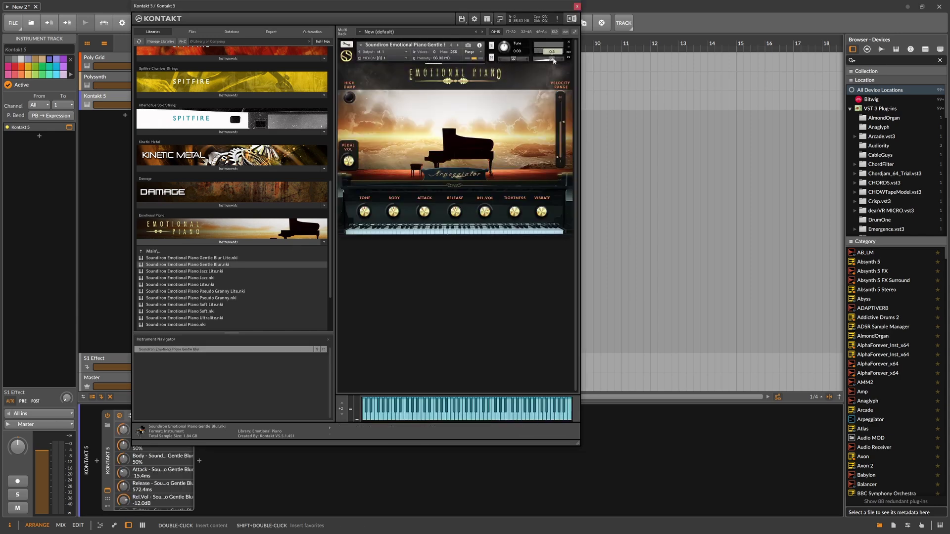
left_click(577, 6)
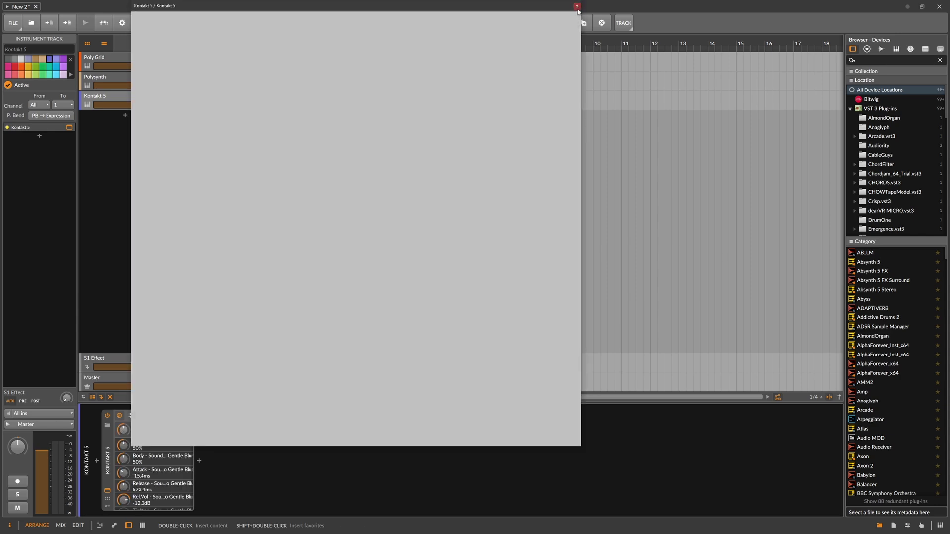
- Insert ValhallaSupermassive after Kontakt 5 and set its feedback to about 80.4 %
left_click(200, 461)
type("super")
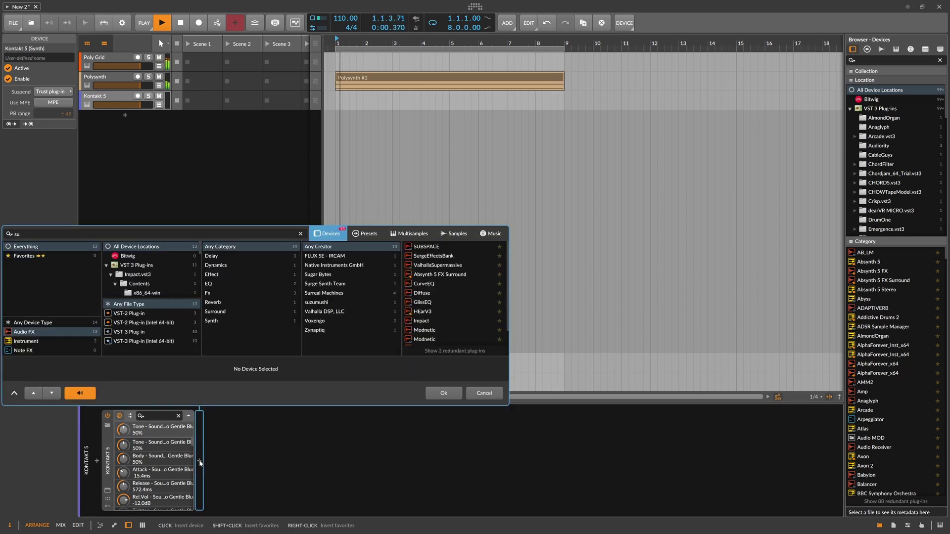
key("Down")
key("Return")
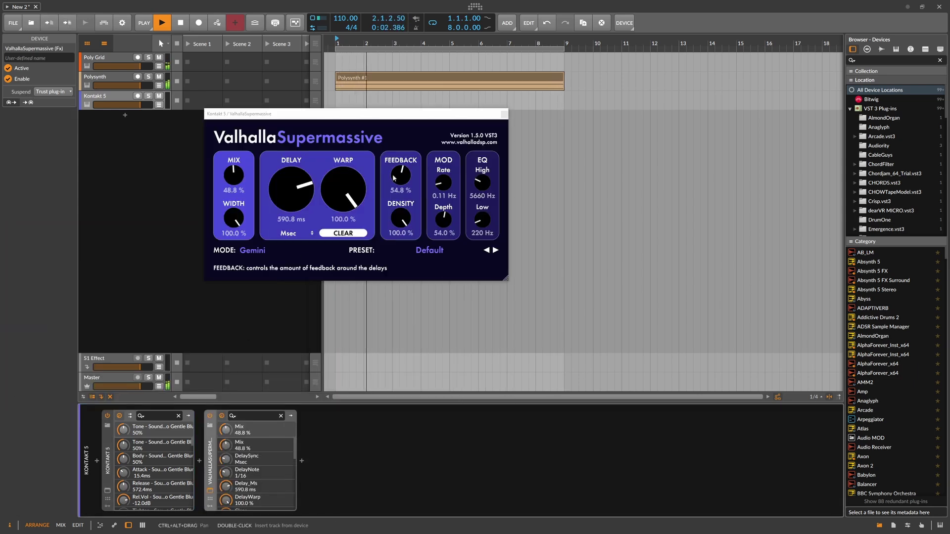
left_click_drag(396, 175, 413, 161)
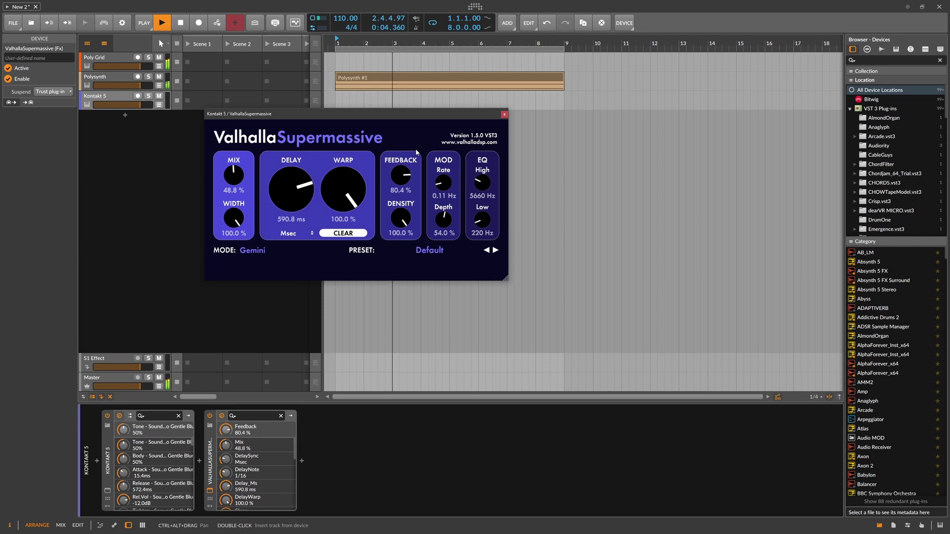
- Arm the Kontakt 5 track for recording, raise the piano's instrument volume in Kontakt and close its window
left_click(138, 96)
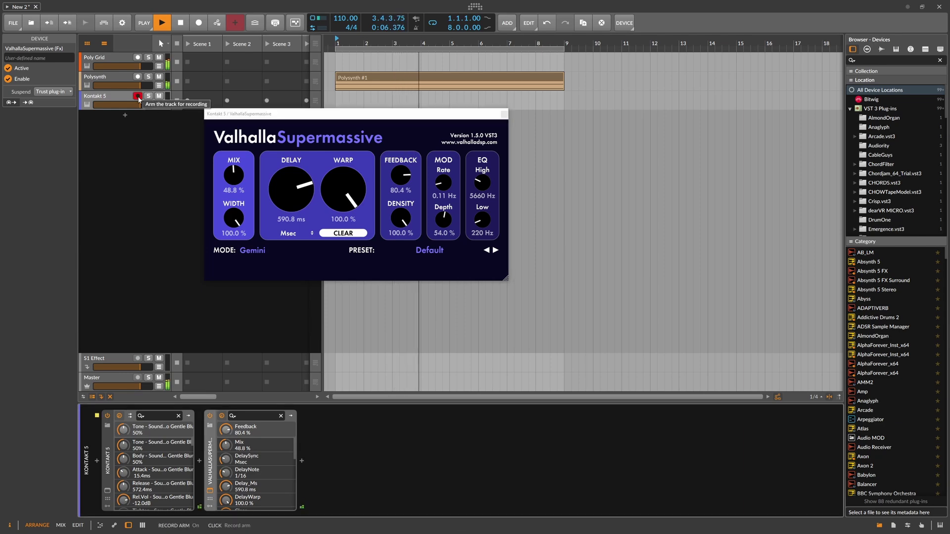
left_click(107, 489)
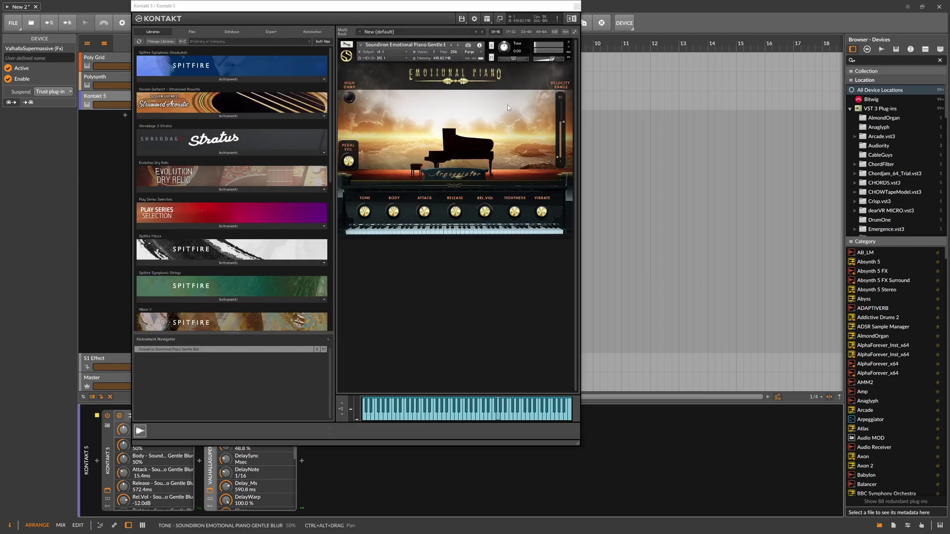
left_click_drag(551, 59, 554, 61)
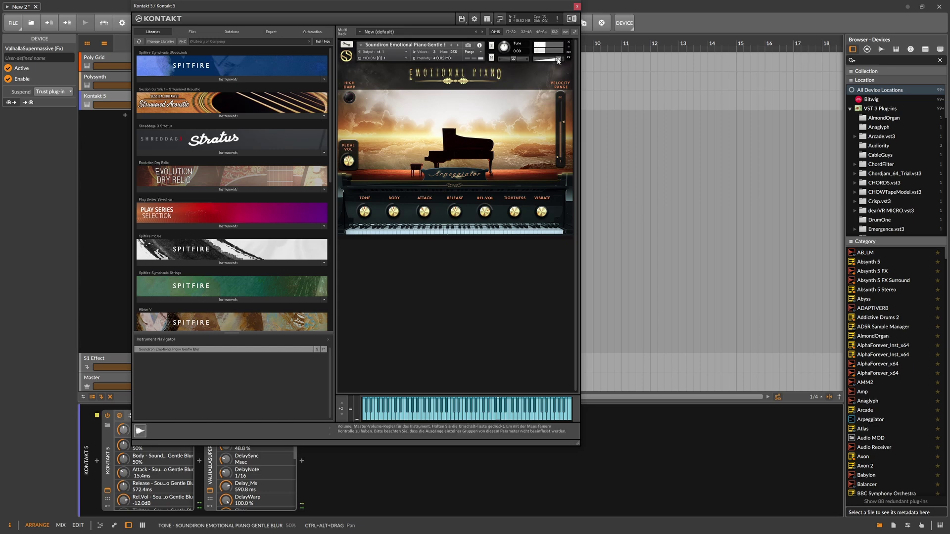
left_click(577, 6)
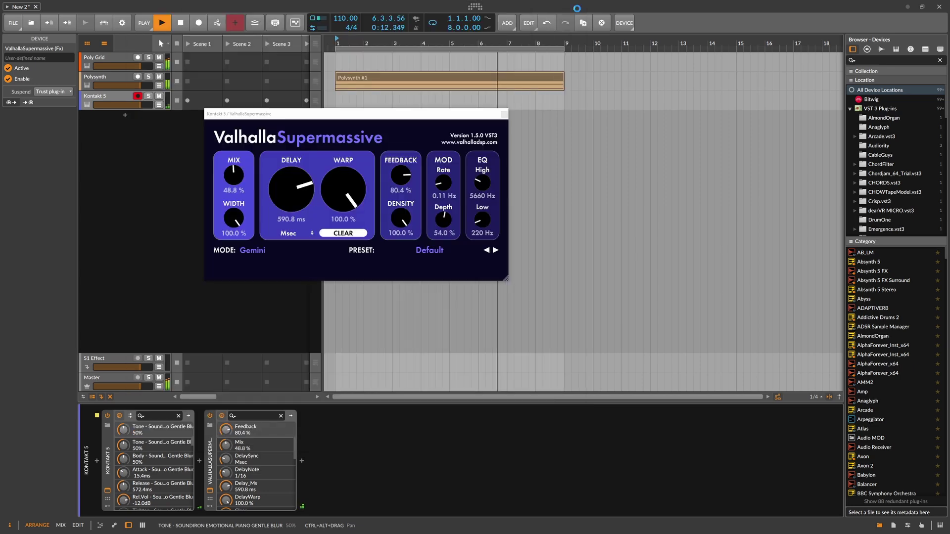
- Set ValhallaSupermassive's delay to about 1160 ms and its feedback to 85.6 %, and close its window
left_click_drag(291, 189, 292, 168)
left_click_drag(401, 176, 402, 168)
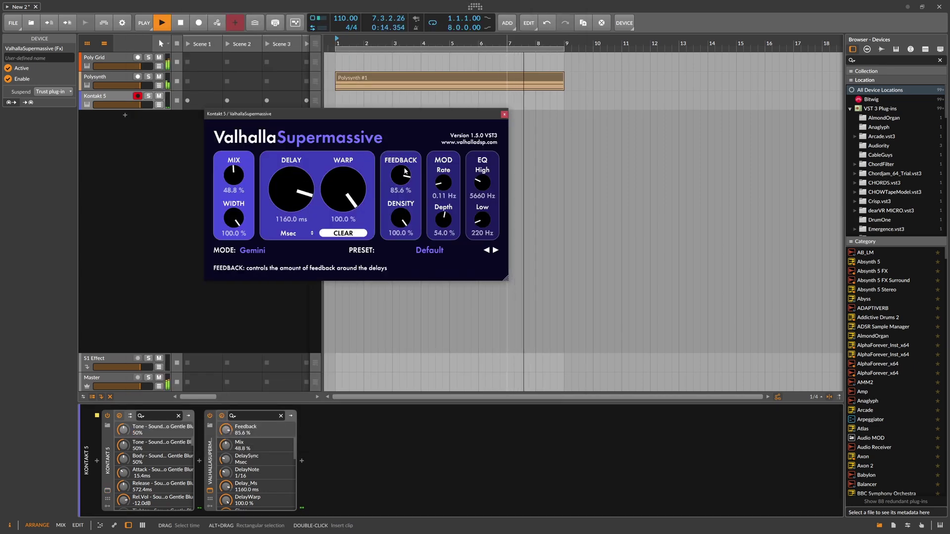
left_click(505, 117)
- Compare the Poly Grid and Kontakt 5 tracks and set the Poly Grid's output level to about -4.9 dB
key("Up")
key("Up")
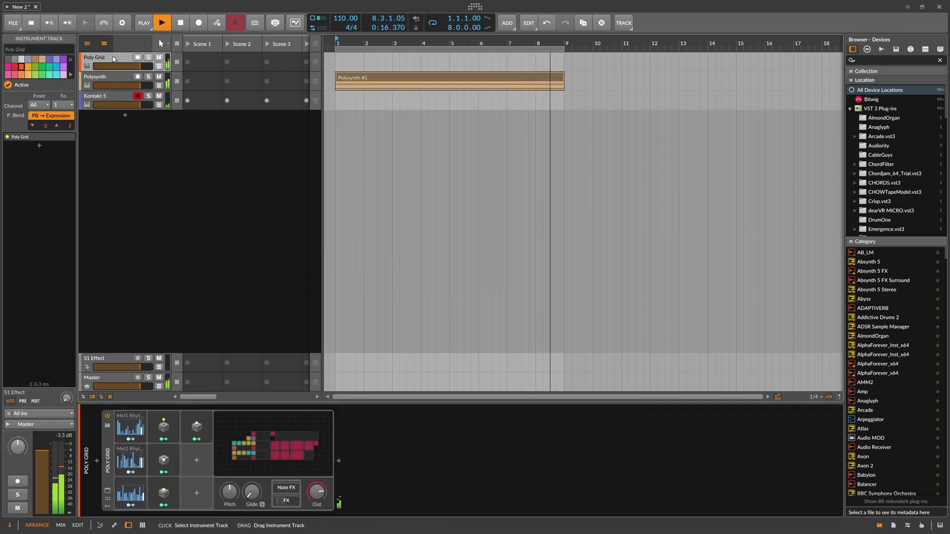
key("Down")
key("Down")
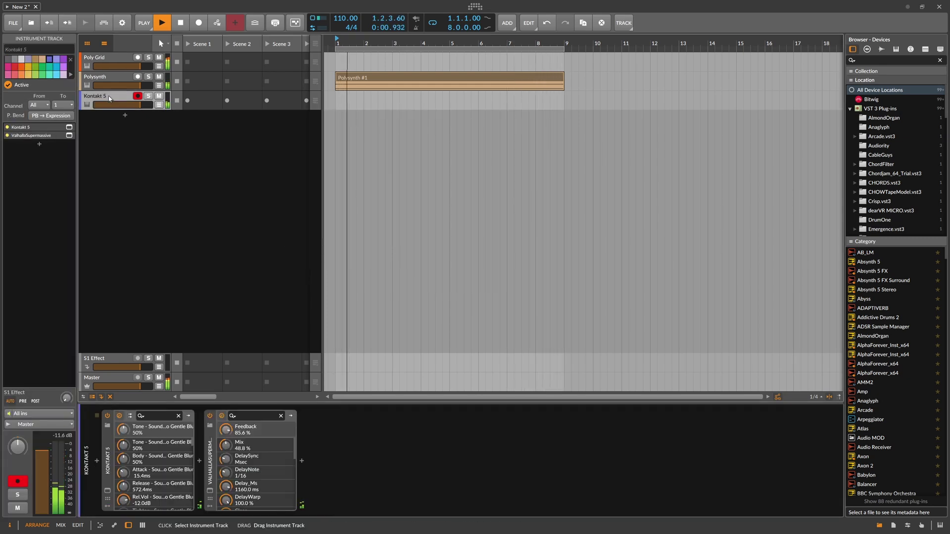
left_click(120, 55)
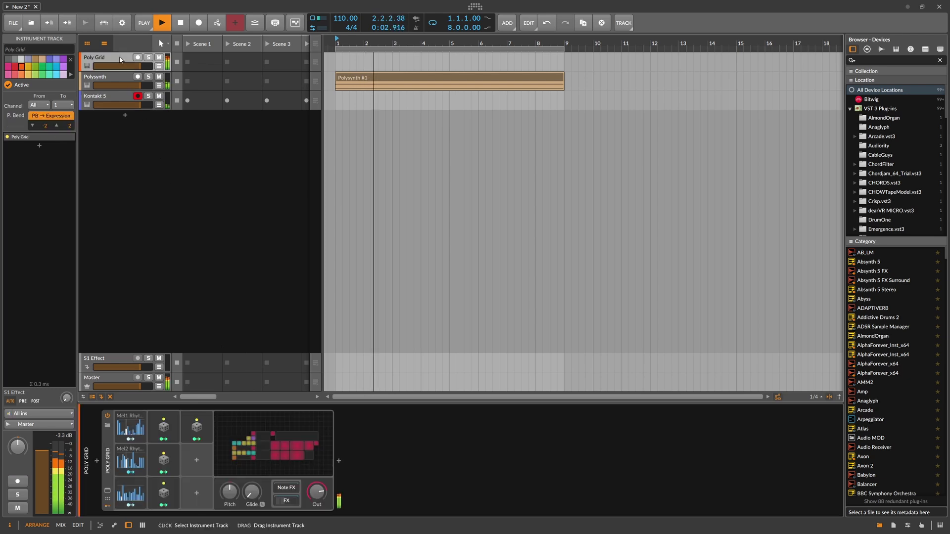
left_click_drag(317, 490, 318, 490)
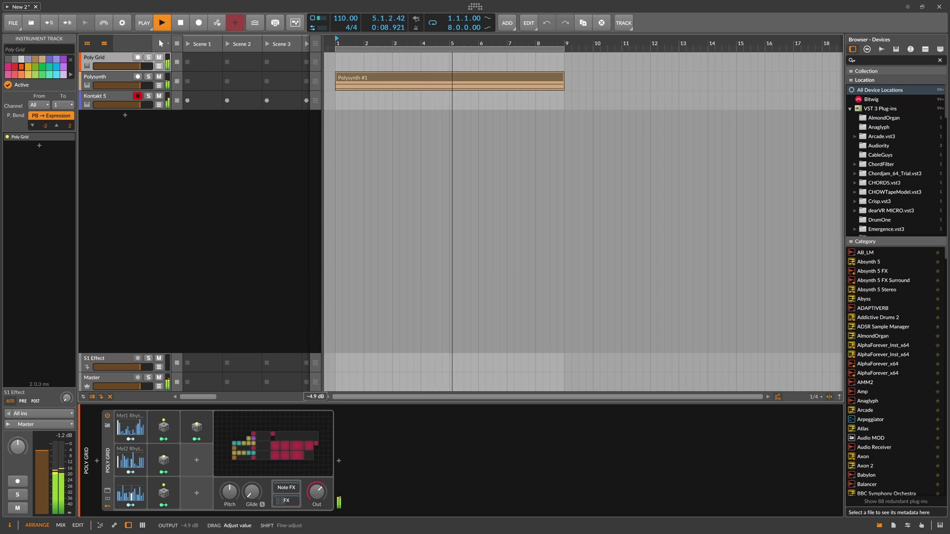
left_click_drag(317, 490, 317, 490)
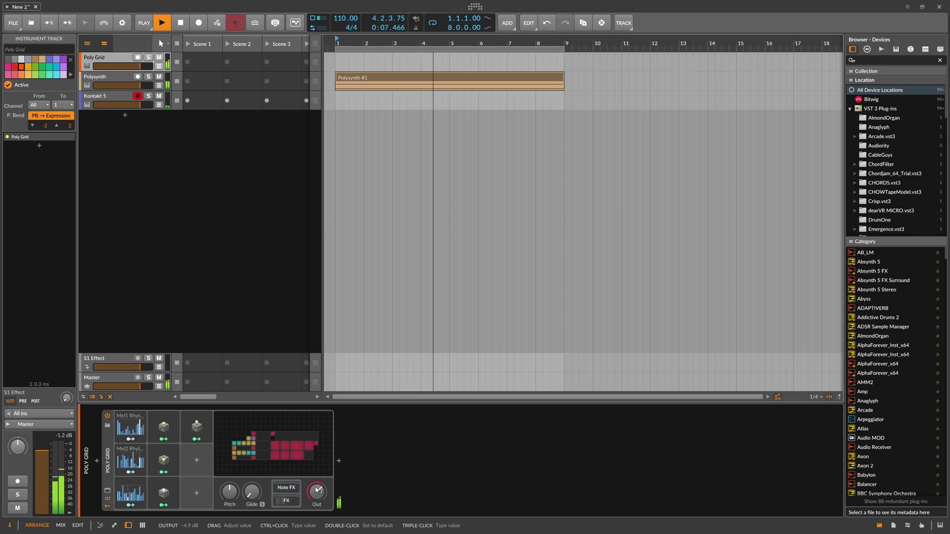
- Insert an Arpeggiator before Kontakt 5 on its track and set the arpeggio pattern to Random
key("Down")
key("Down")
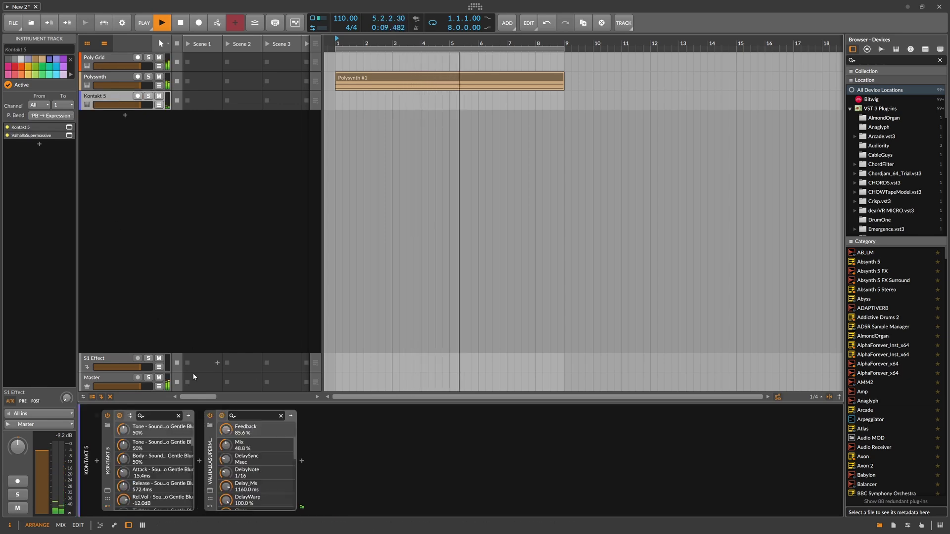
left_click(97, 460)
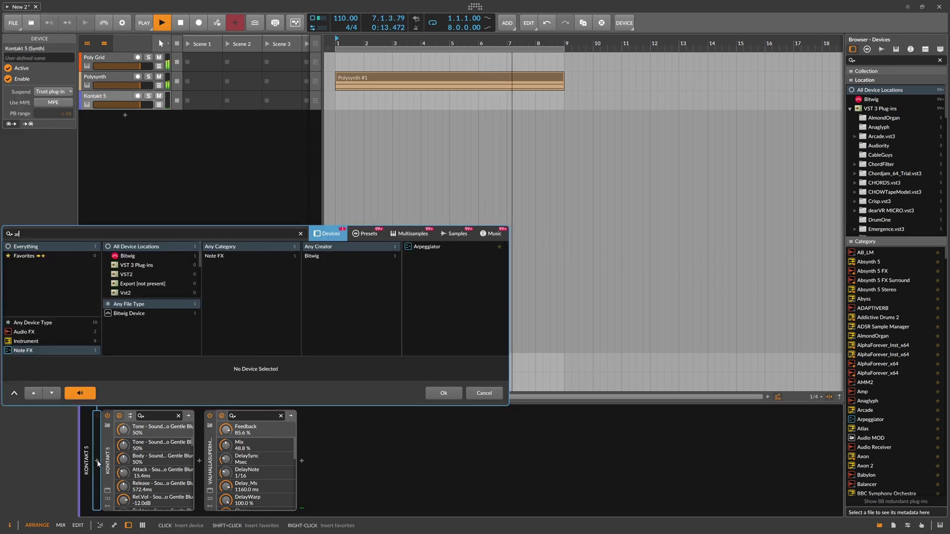
key("Down")
key("Return")
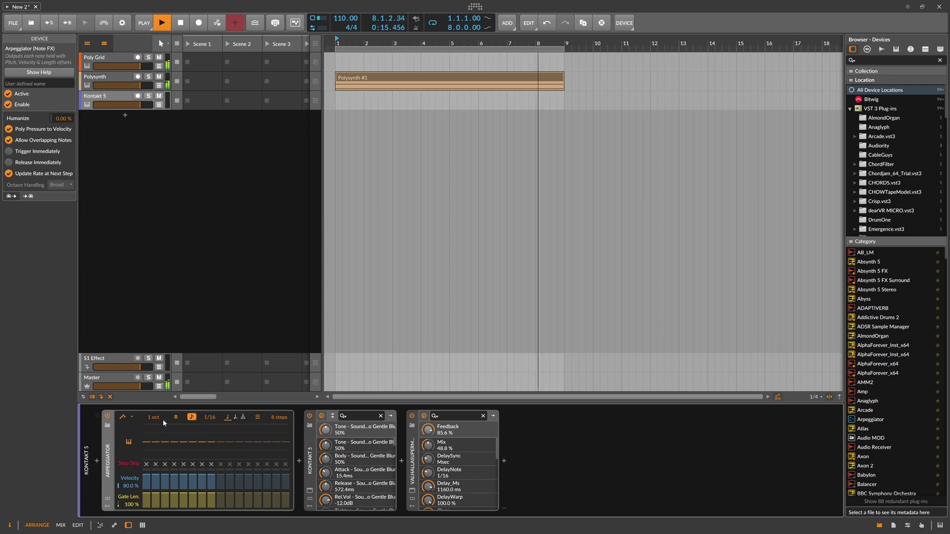
left_click(123, 417)
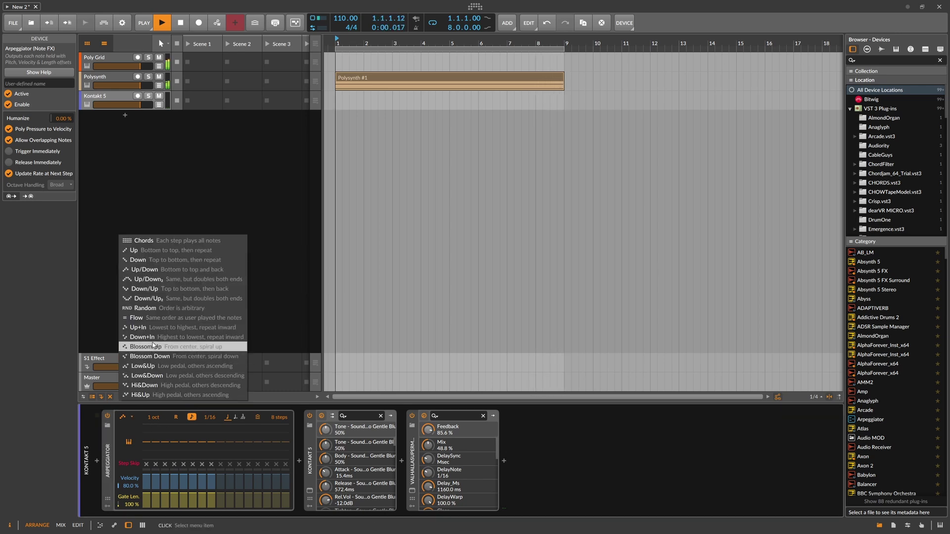
left_click(145, 308)
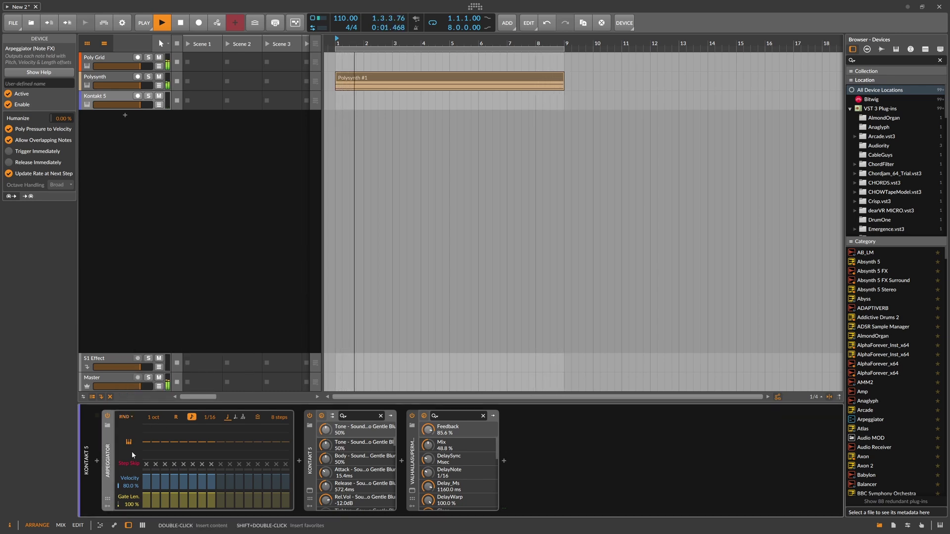
- Open the Arpeggiator's modulator slots and add a Random modulator
left_click(108, 506)
left_click(120, 429)
type("ra")
key("Down")
key("Return")
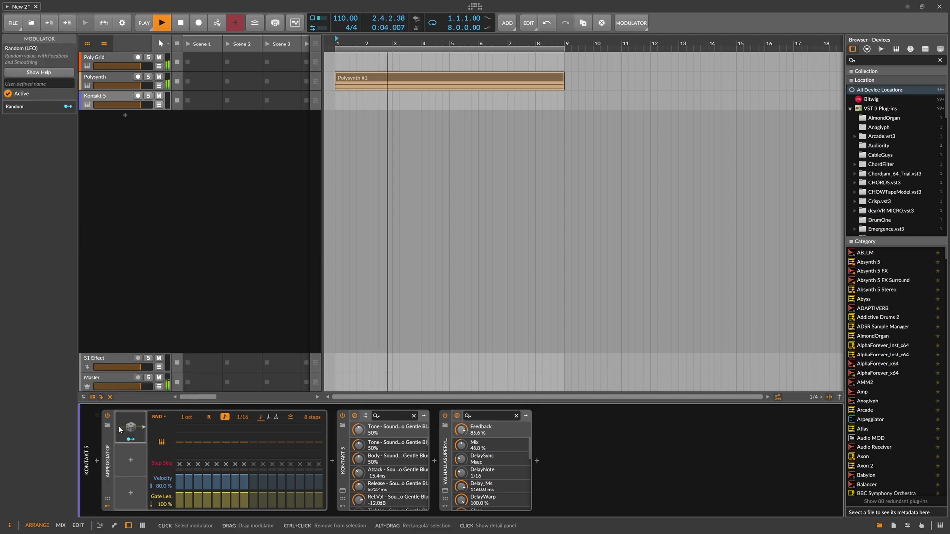
- Modulate the Arpeggiator's note rate by +4.000, duplicate the Random modulator and map the copy to the note type by +2.000
left_click_drag(233, 417, 243, 356)
left_click(131, 439)
left_click_drag(131, 427, 133, 470)
left_click(131, 472)
left_click_drag(268, 417, 267, 401)
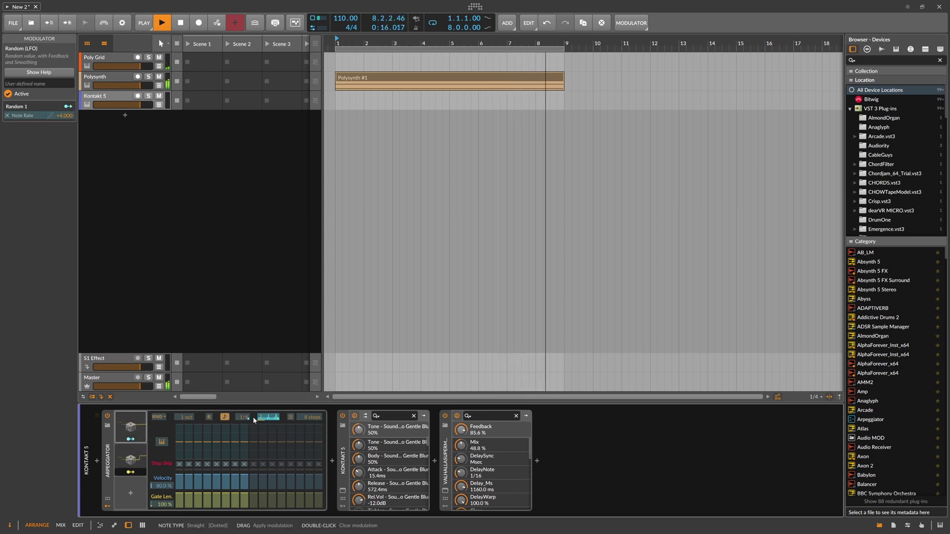
left_click(131, 460)
left_click(126, 453)
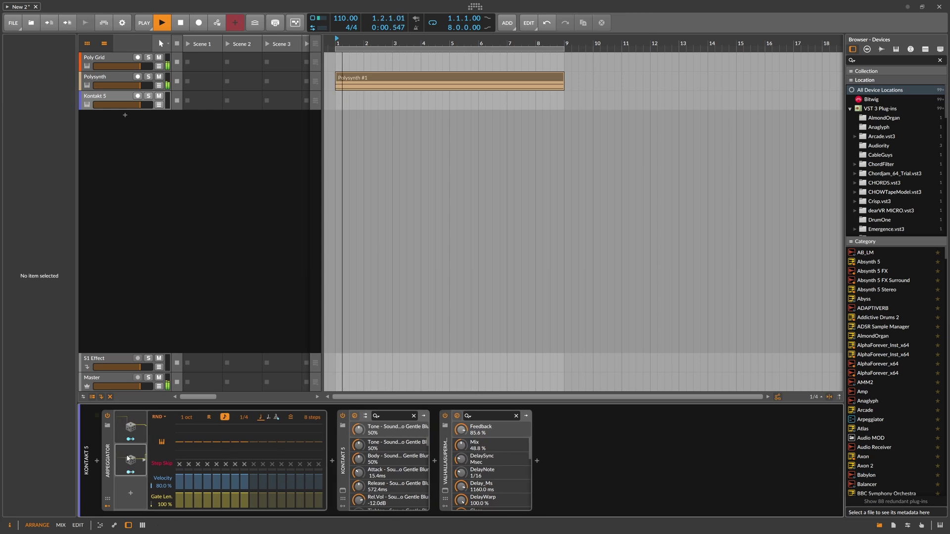
- Insert a Quantize device between the Arpeggiator and Kontakt 5 with its interval set to 16th note
left_click(330, 461)
type("quan")
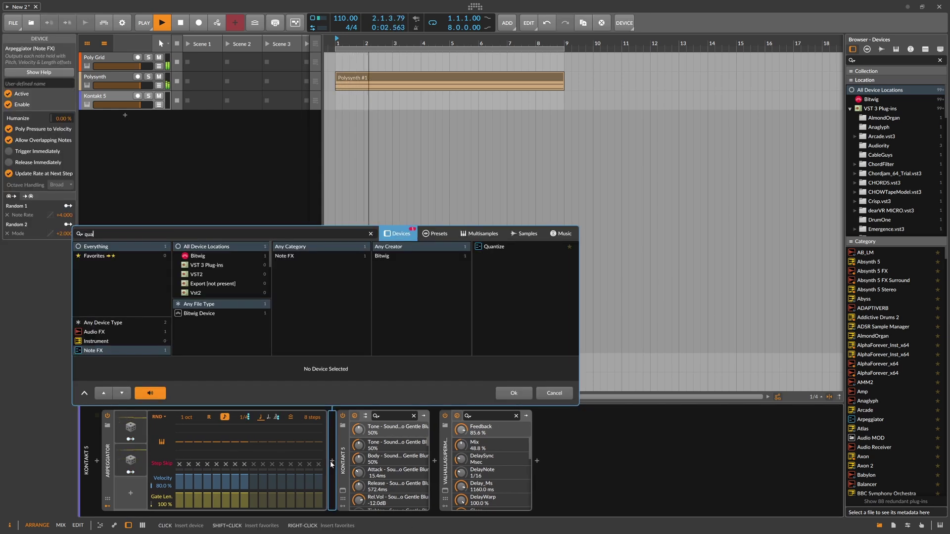
key("Return")
left_click(365, 430)
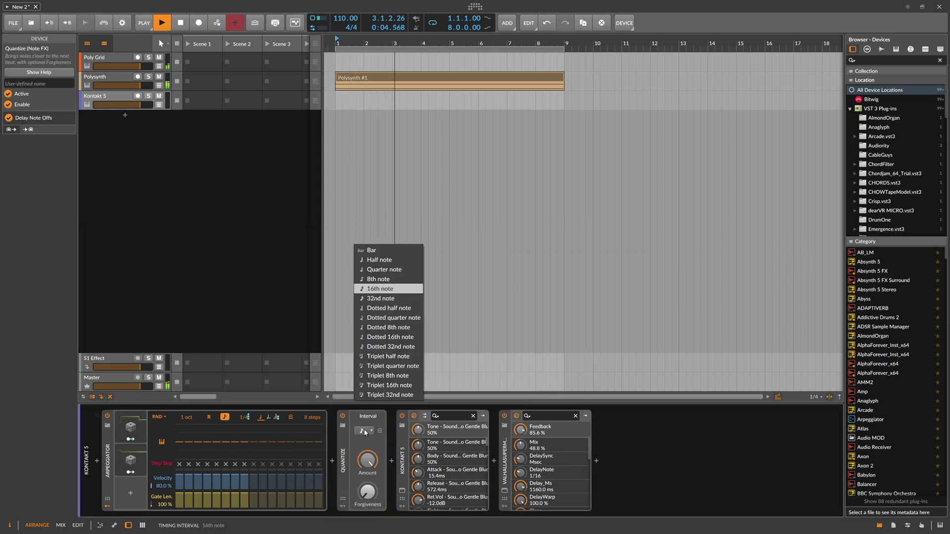
left_click(380, 289)
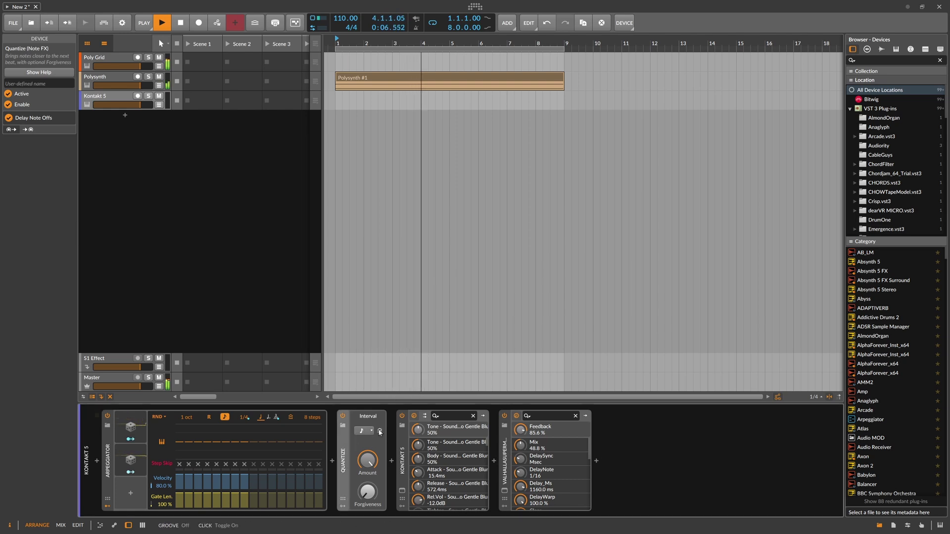
- Insert a Randomize device between Quantize and Kontakt 5 and raise its velocity randomization
left_click(391, 461)
type("rand")
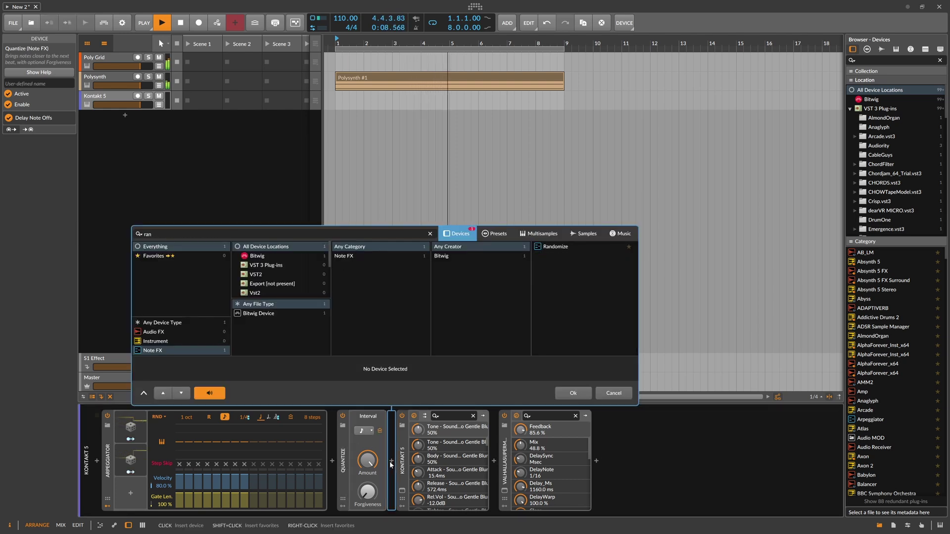
key("Return")
mouse_move(461, 433)
left_click_drag(461, 430, 464, 423)
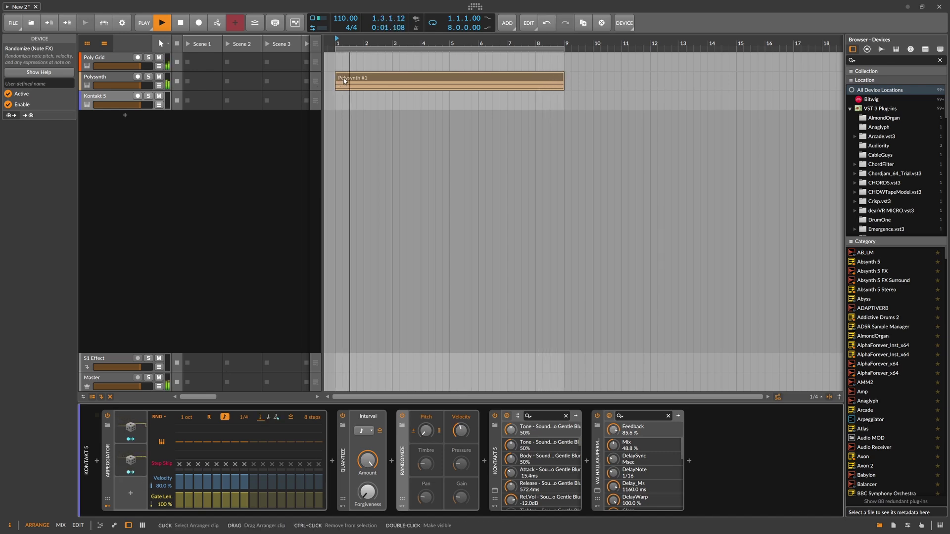
- Create a clip with two sustained notes on the Kontakt 5 track from bar 1 to bar 9 and open it for editing
double_click(343, 98)
double_click(343, 99)
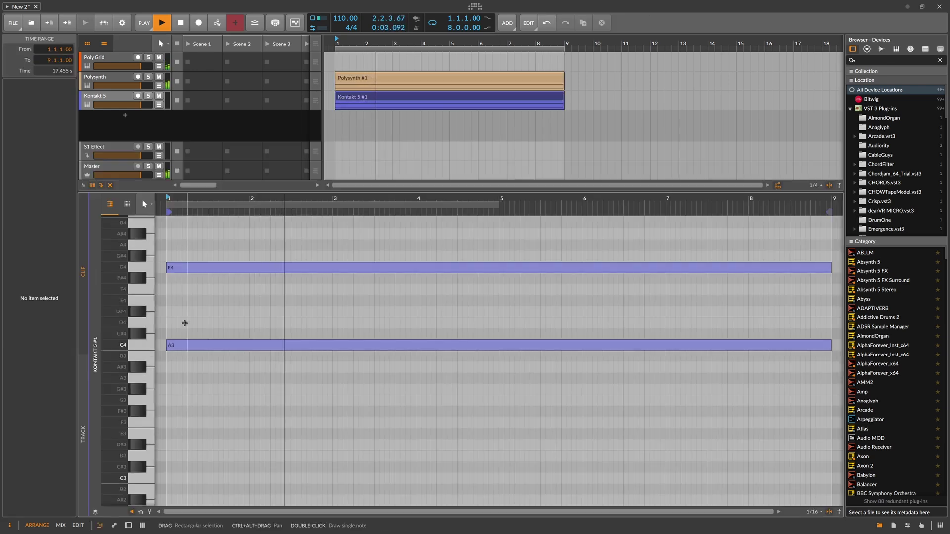
- Add sustained C4, A4 and E5 notes spanning bars 1 to 9 to the Kontakt 5 clip
double_click(175, 345)
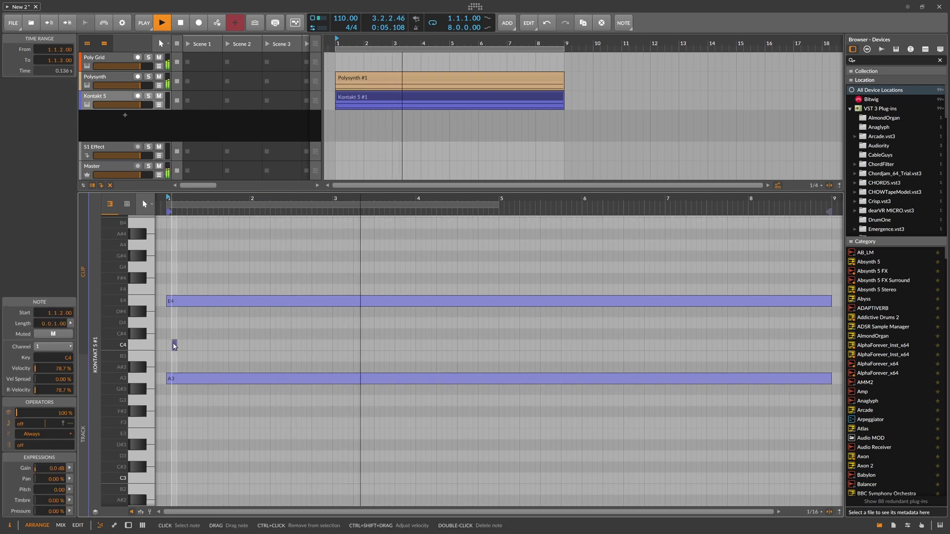
double_click(174, 345)
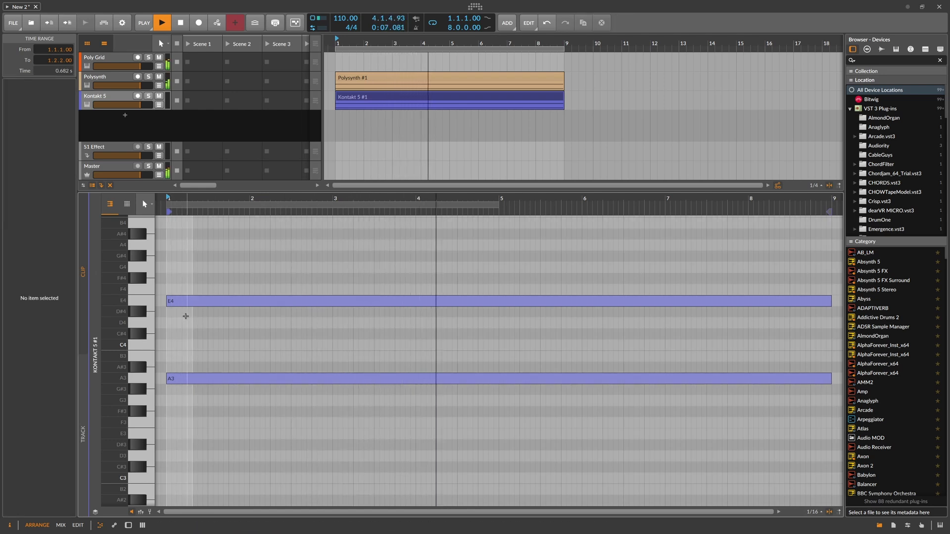
left_click_drag(186, 301, 187, 344)
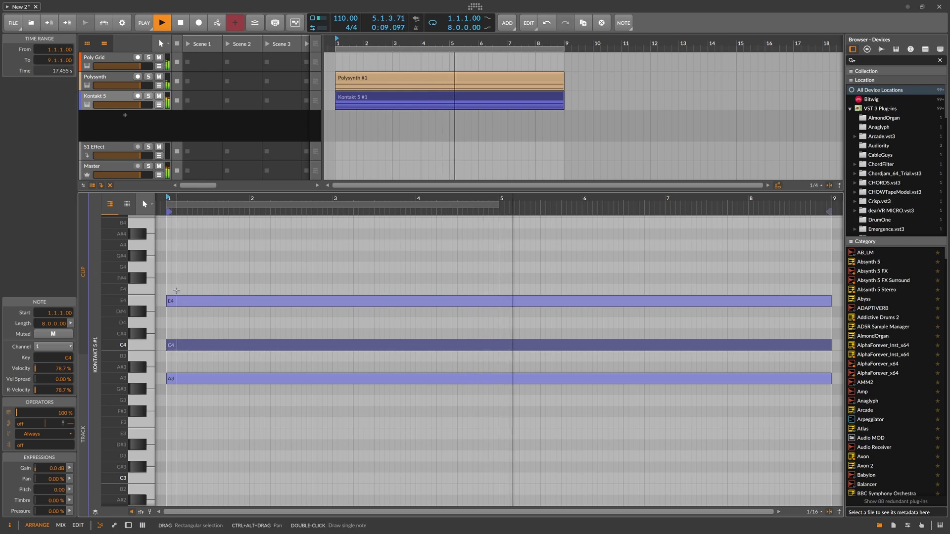
scroll(174, 292, "up", 3)
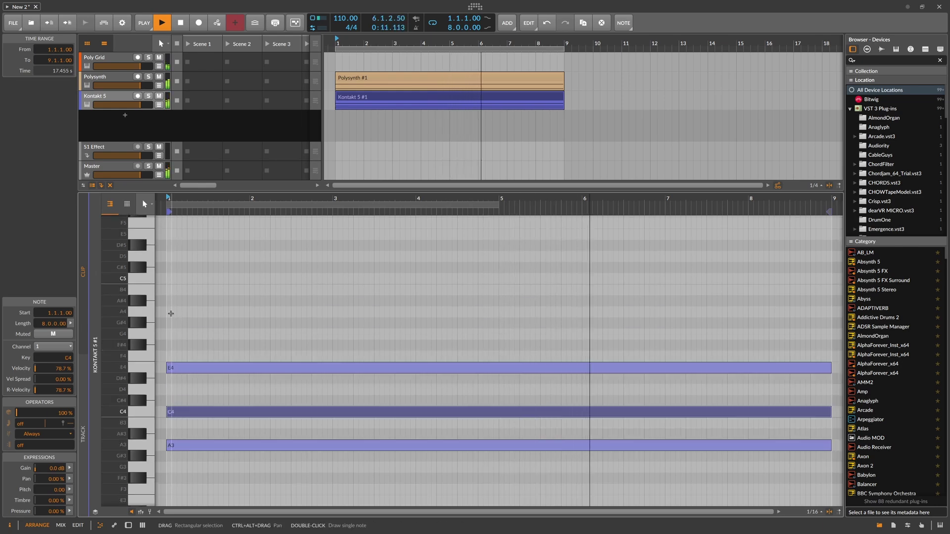
double_click(172, 312)
left_click_drag(182, 316, 183, 237)
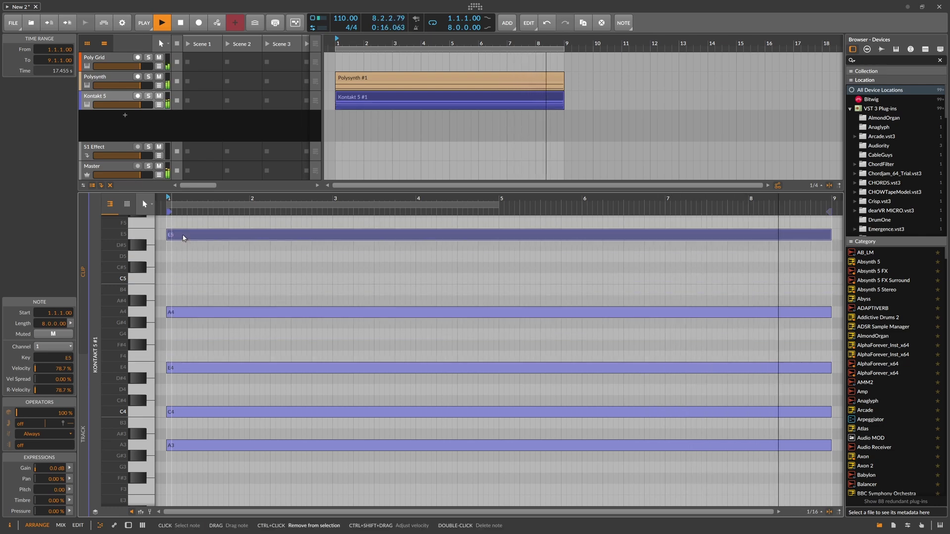
- Insert a Humanize device between Randomize and Kontakt 5 and set its note chance to 20.4%
double_click(112, 97)
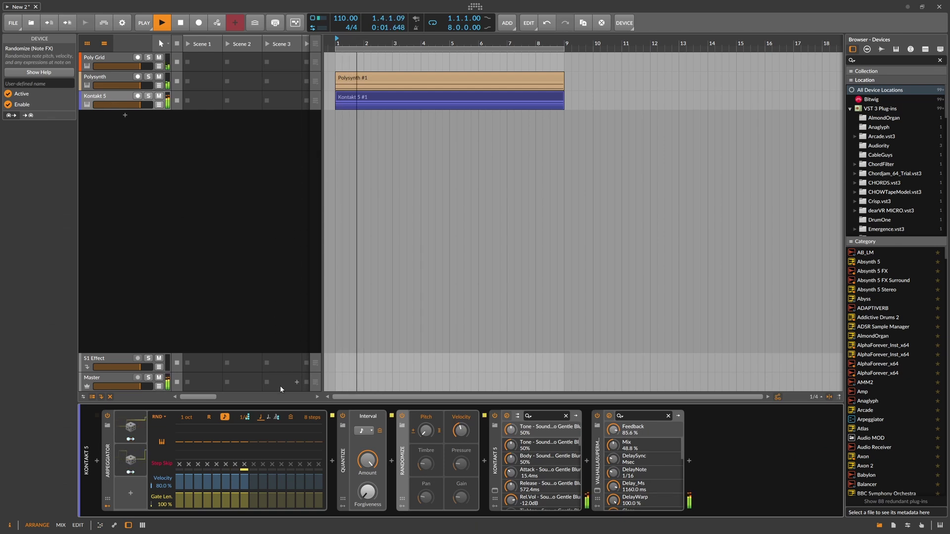
left_click(484, 461)
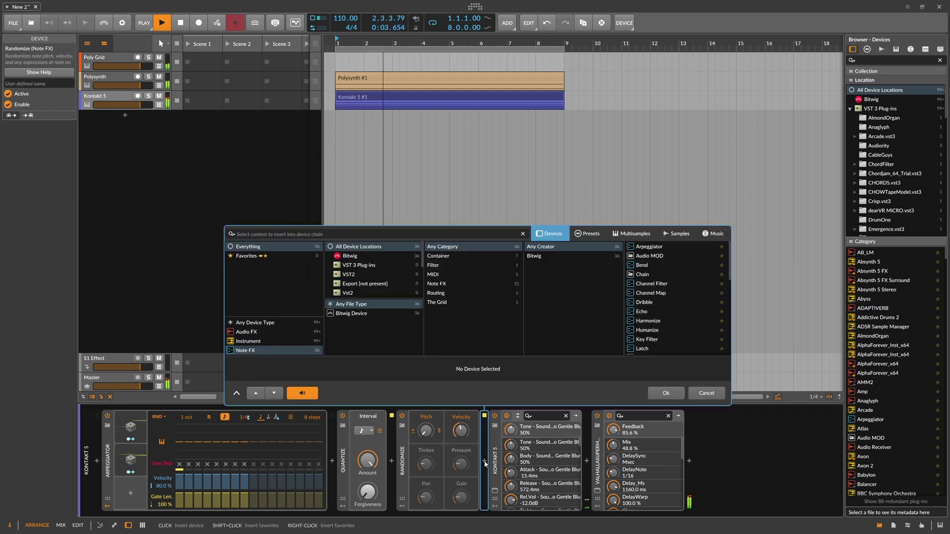
type("hu")
key("Return")
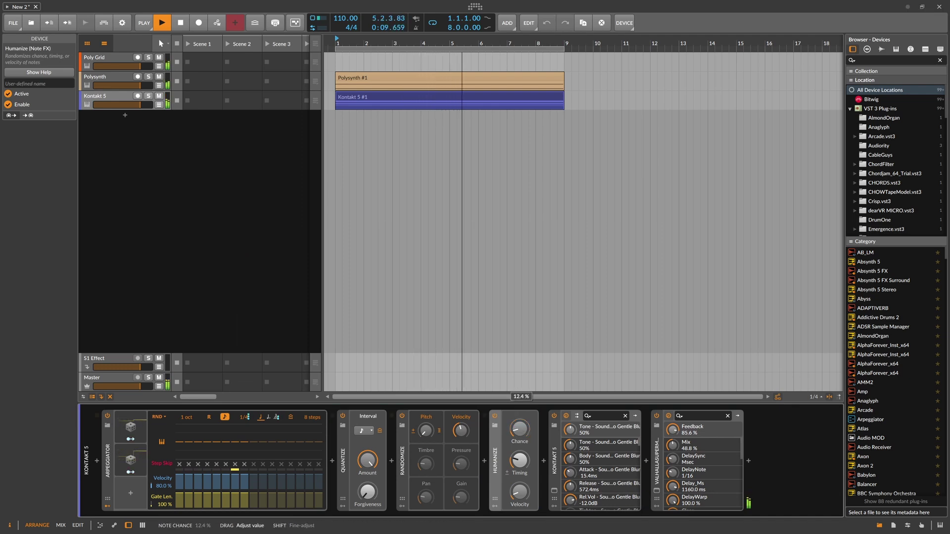
mouse_move(519, 428)
left_mouse_down()
mouse_move(520, 445)
mouse_move(519, 428)
left_mouse_up()
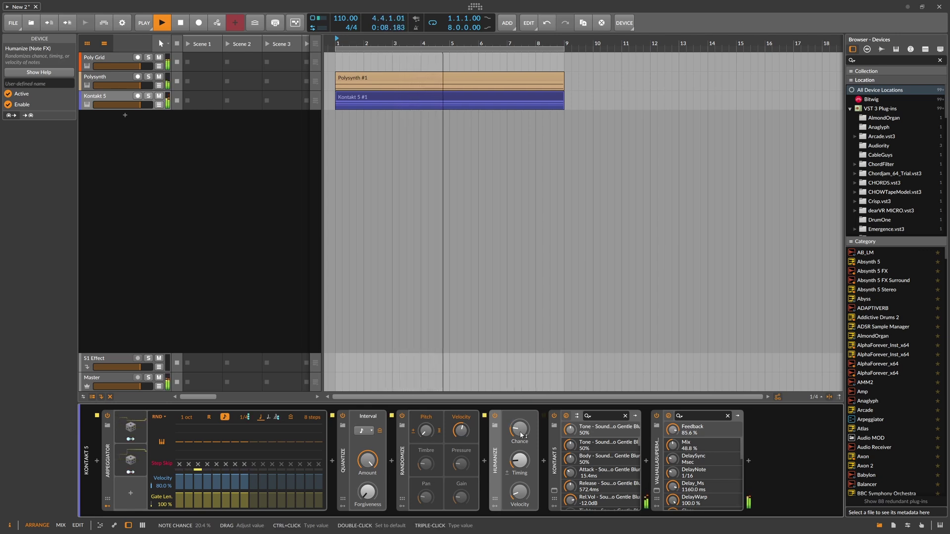
- Adjust the Random modulator's amount on the Arpeggiator's note rate and set Humanize's note chance to 14.4%
left_click(130, 439)
left_click_drag(242, 417, 242, 418)
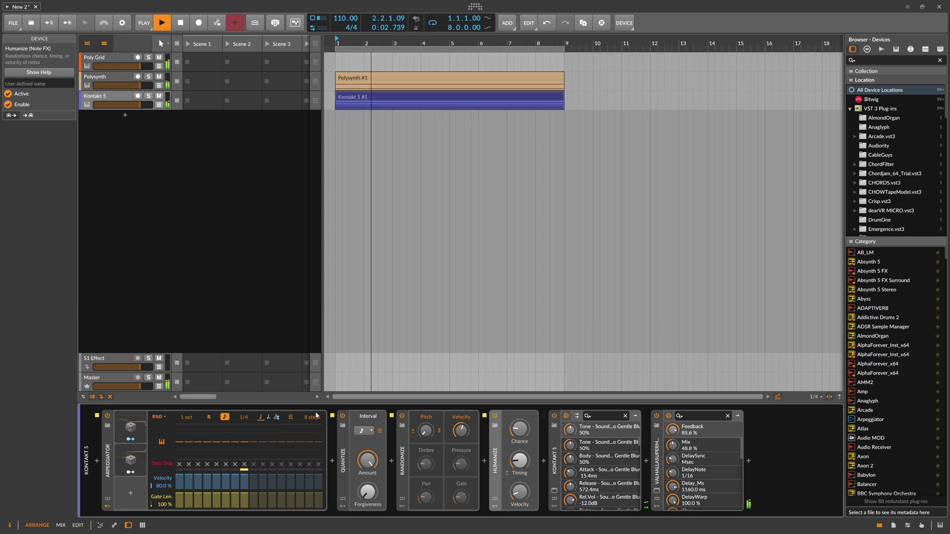
left_click_drag(519, 429, 519, 429)
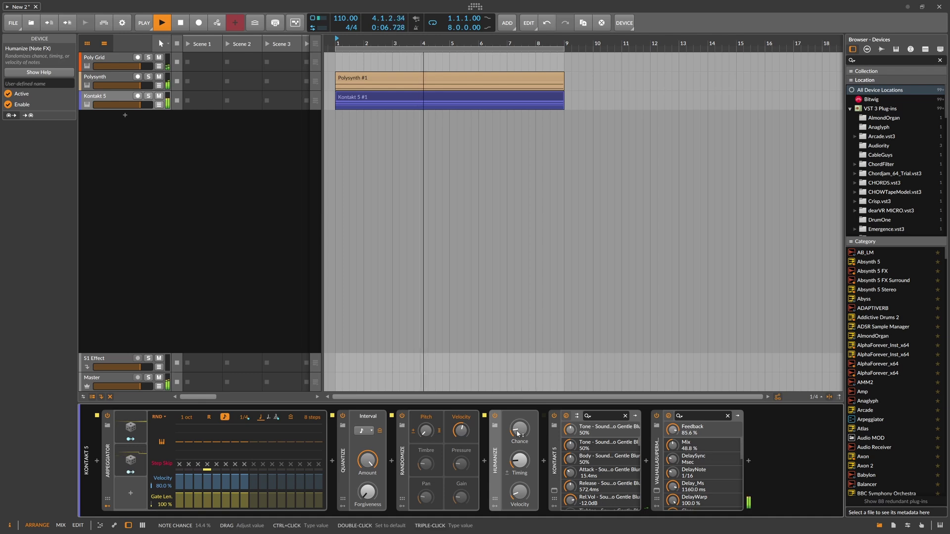
- Lower the ValhallaSupermassive reverb mix on the Kontakt 5 track to 38.8% and close the plug-in window
left_click(656, 491)
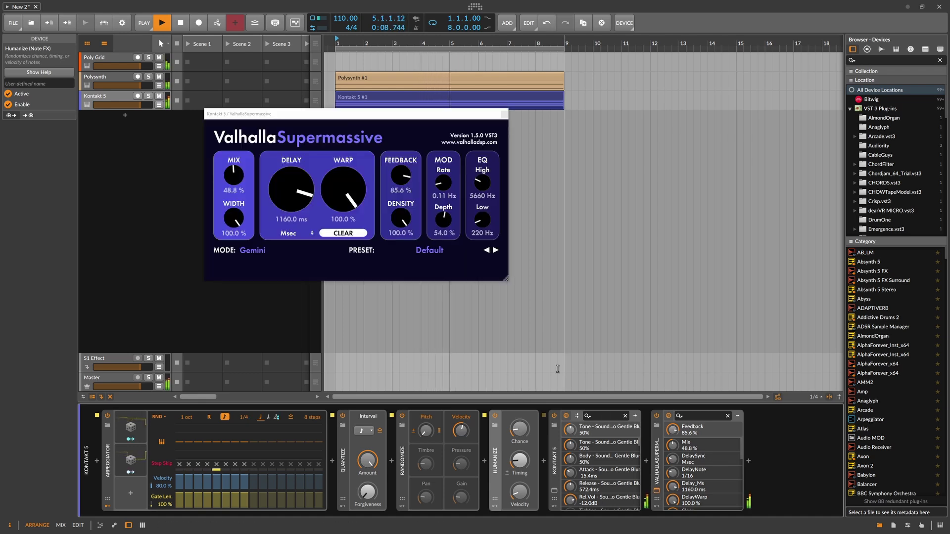
left_click_drag(237, 178, 238, 184)
scroll(237, 187, "down", 1)
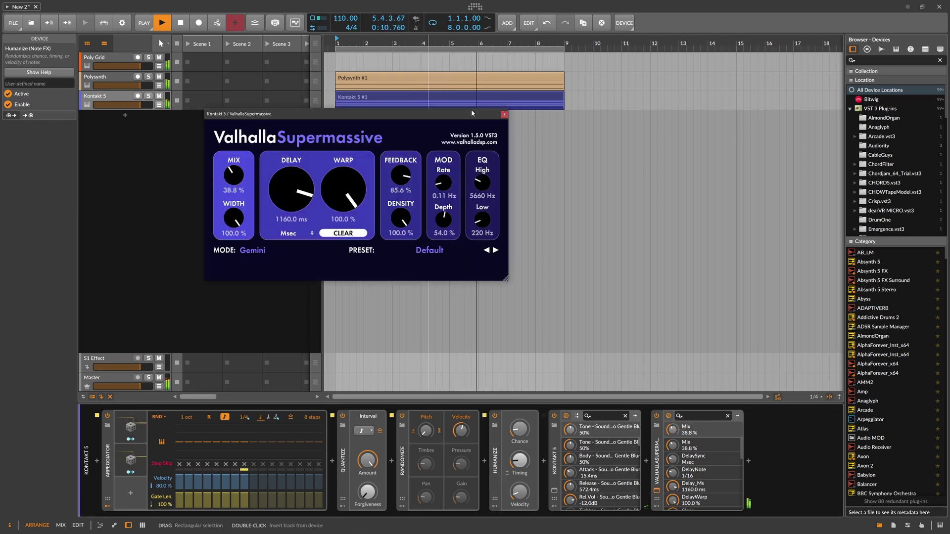
left_click(503, 115)
- Add sustained A2 and E3 notes from bar 1 to bar 9 to the Kontakt 5 clip and return to the track's devices
double_click(464, 96)
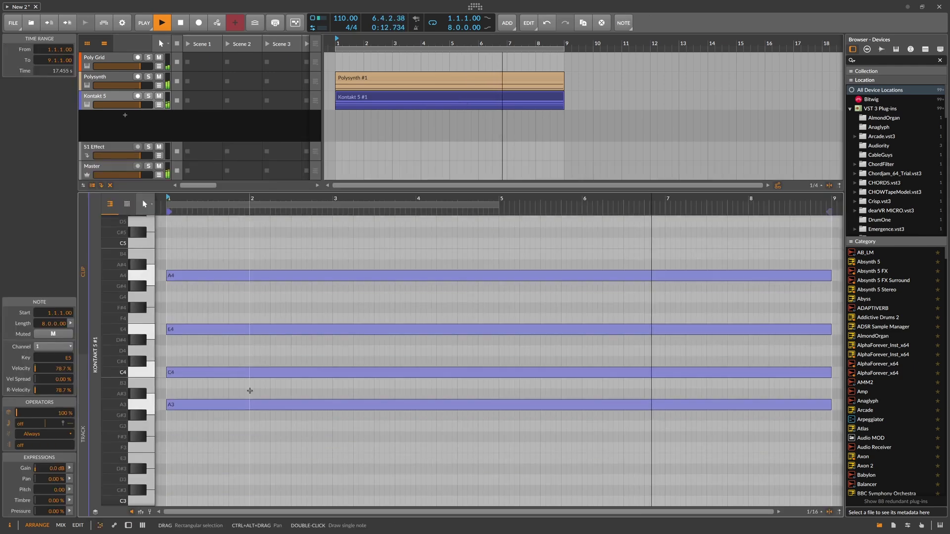
scroll(230, 410, "down", 3)
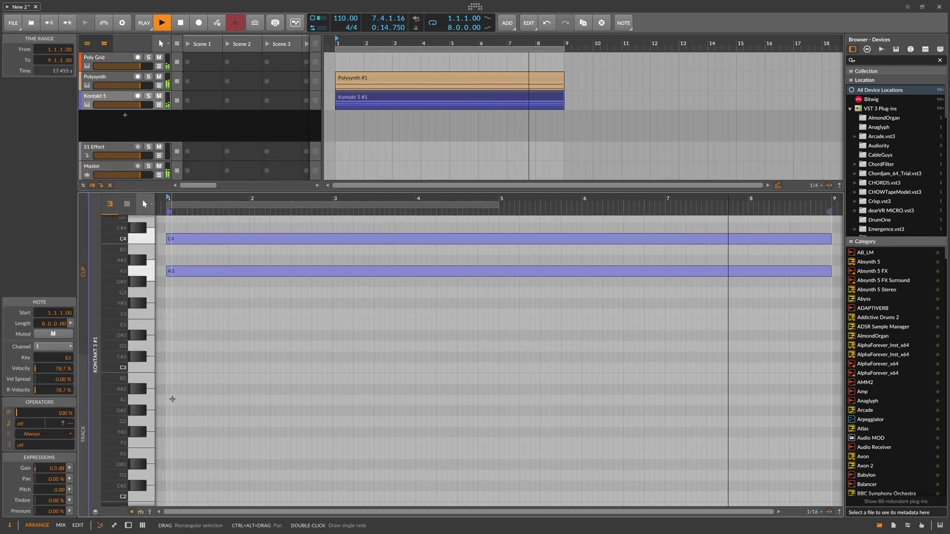
double_click(172, 400)
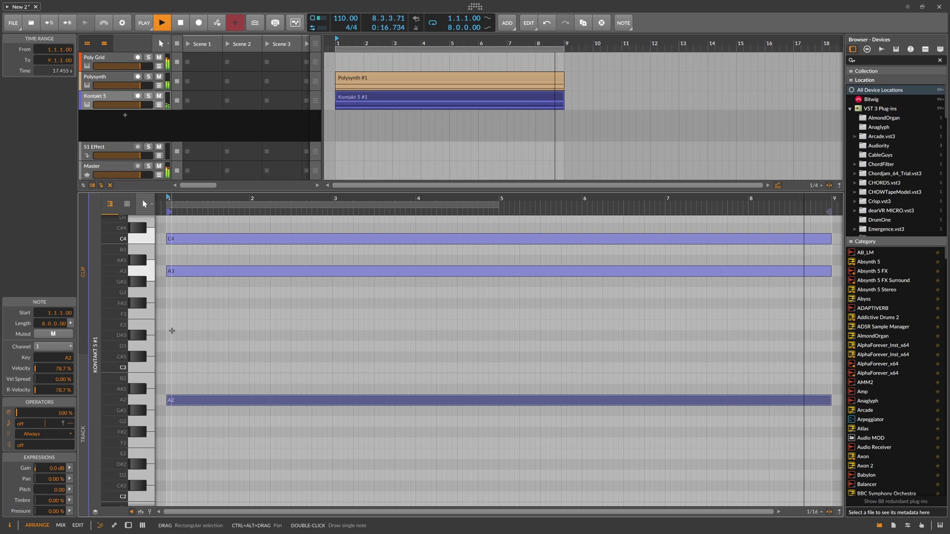
double_click(168, 325)
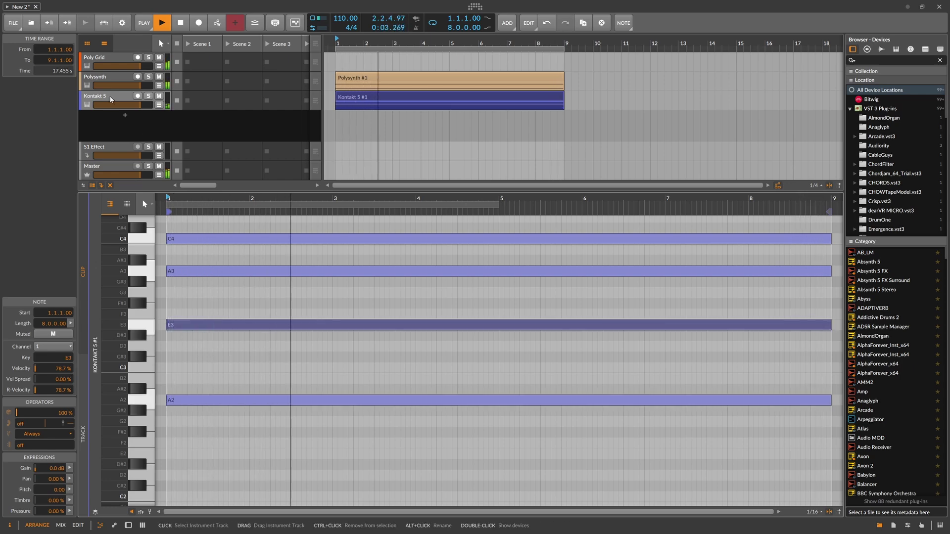
key("d")
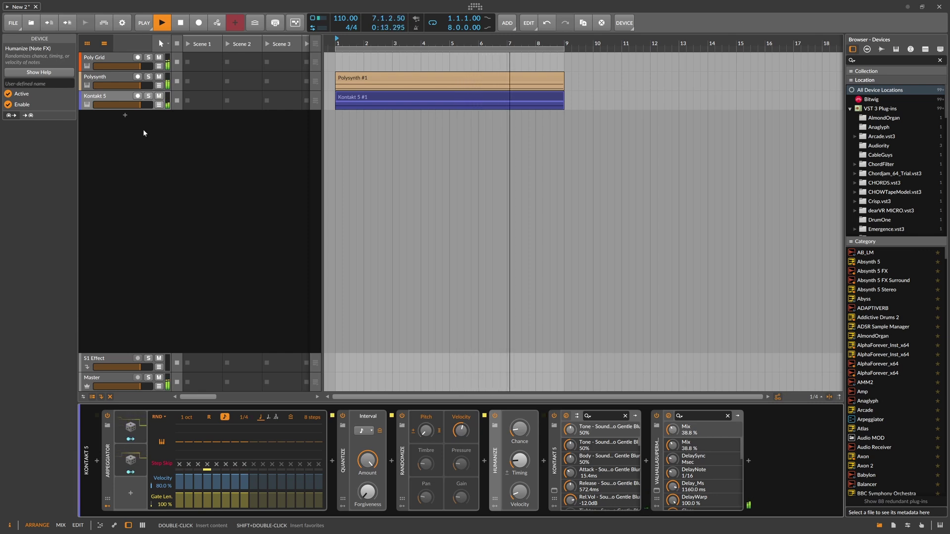
- Review the Poly Grid track's device and its settings
left_click(115, 66)
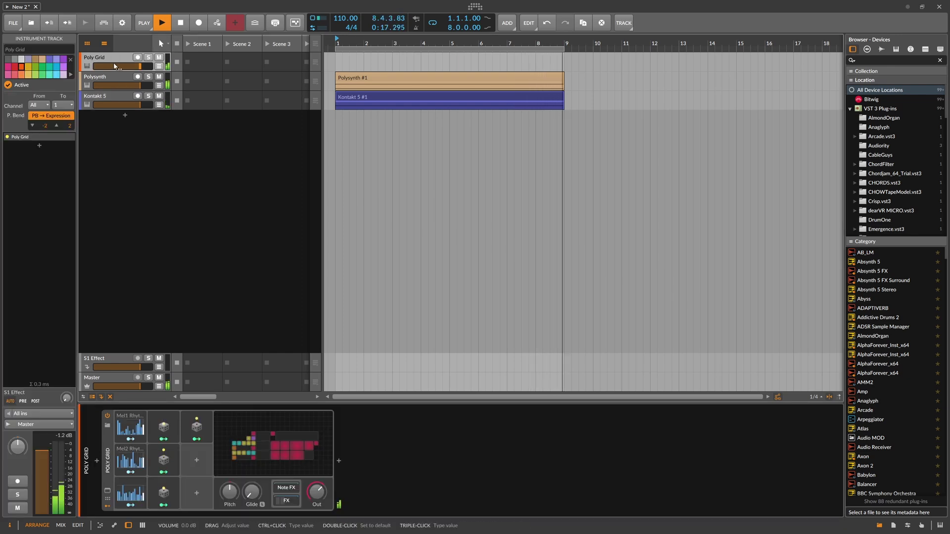
double_click(112, 57)
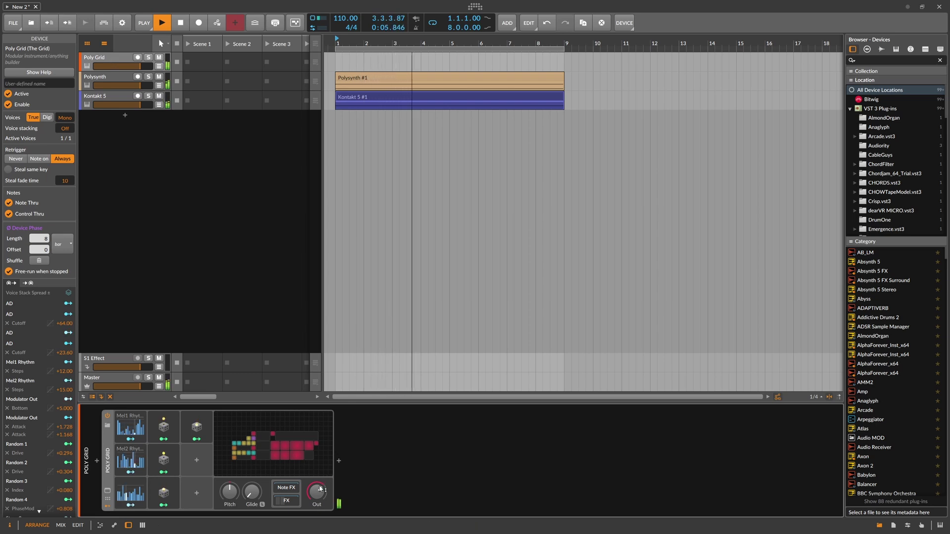
left_click(237, 242)
left_click(350, 44)
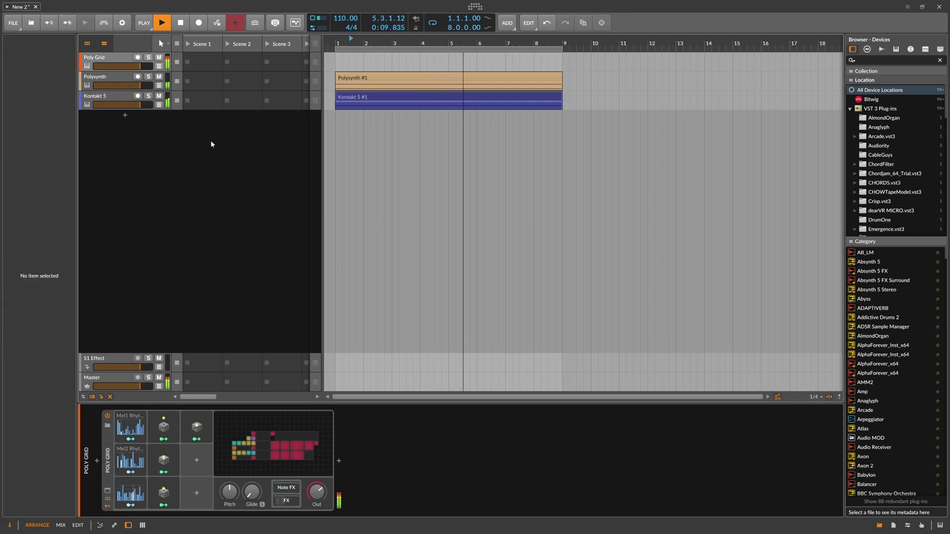
- Add a new instrument track below Kontakt 5 and load the Polymer synth on it
double_click(132, 126)
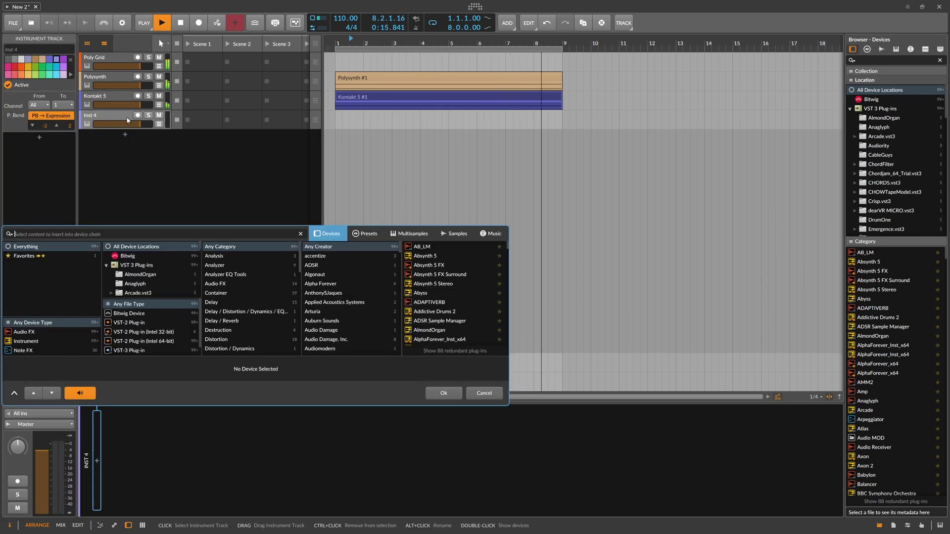
type("p")
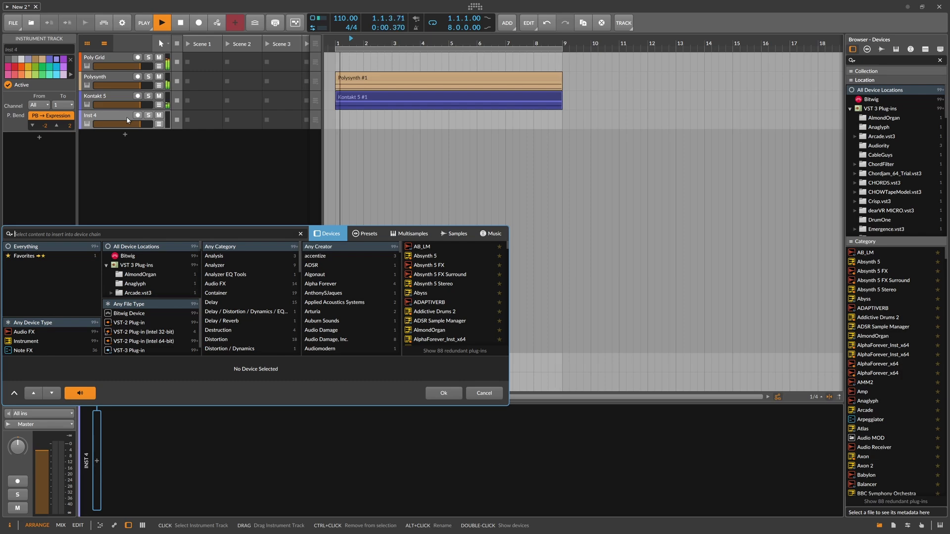
key("BackSpace")
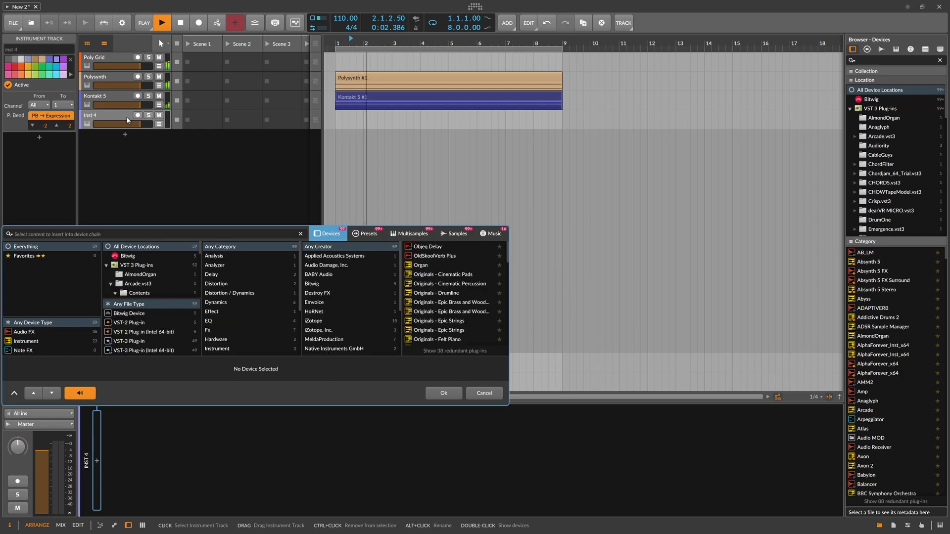
type("poly")
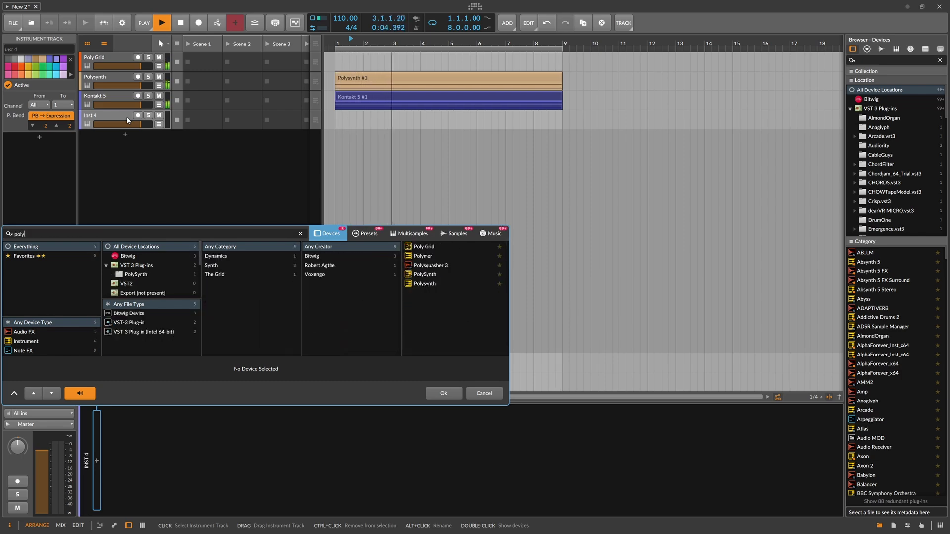
double_click(423, 257)
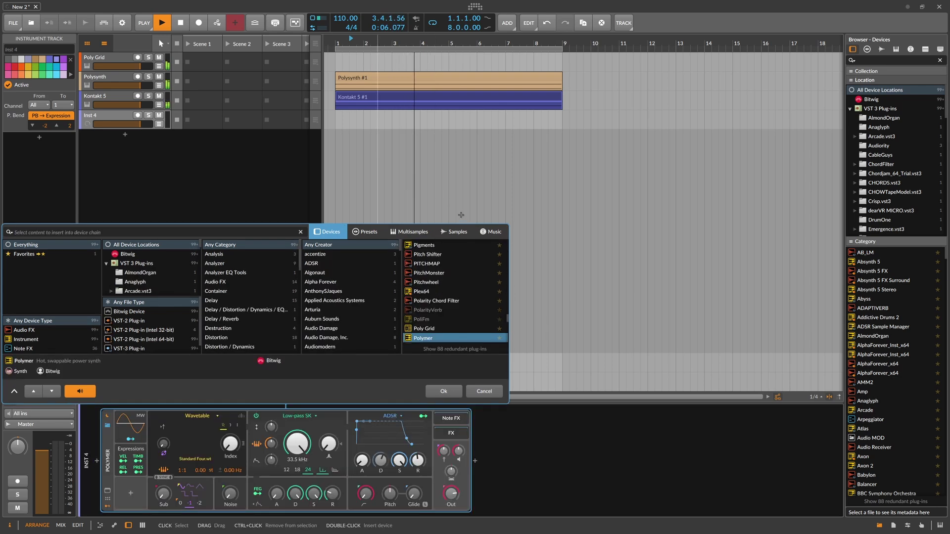
- Create a looping one-bar clip on the Polymer track from bar 1 to bar 9 and open it for editing
double_click(338, 117)
left_click_drag(364, 128, 558, 135)
key("shift+Tab")
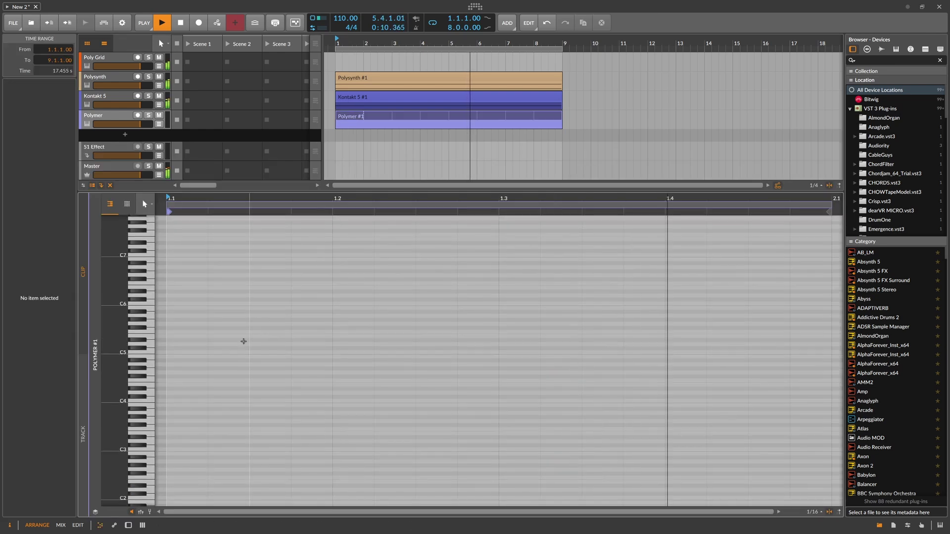
- Draw a short note at the start of the Polymer clip and transpose it down four octaves to A0
double_click(168, 366)
key("shift+Down")
key("shift+Down")
key("shift+Down")
key("shift+Down")
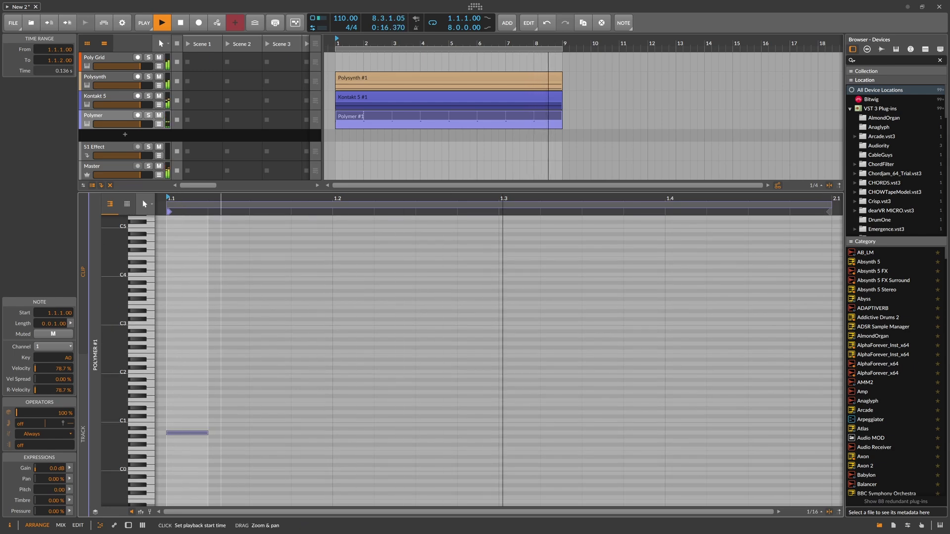
- Lengthen the A0 note to fill the Polymer clip's full bar, with a length of 1.0.0.00
scroll(237, 408, "down", 2)
double_click(243, 432)
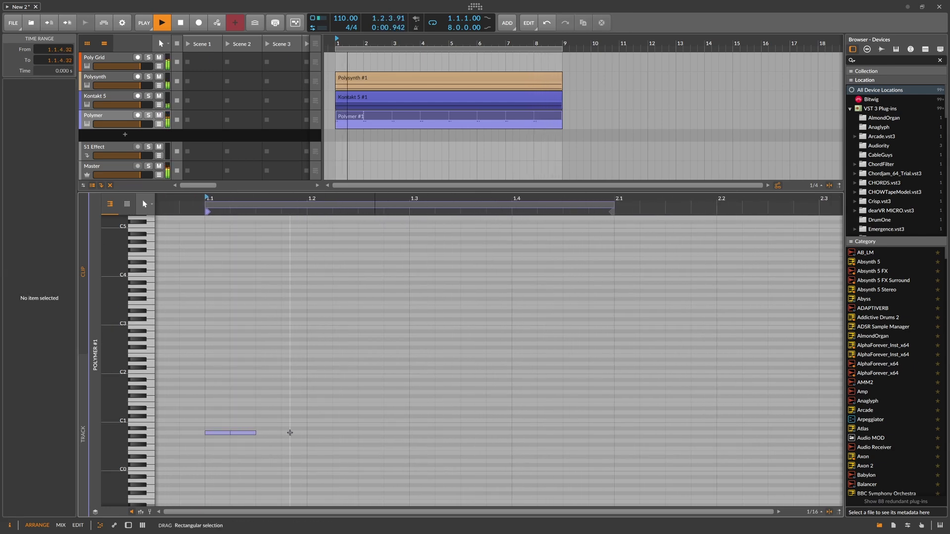
double_click(294, 433)
left_click_drag(297, 439, 354, 434)
key("space")
scroll(295, 264, "down", 2)
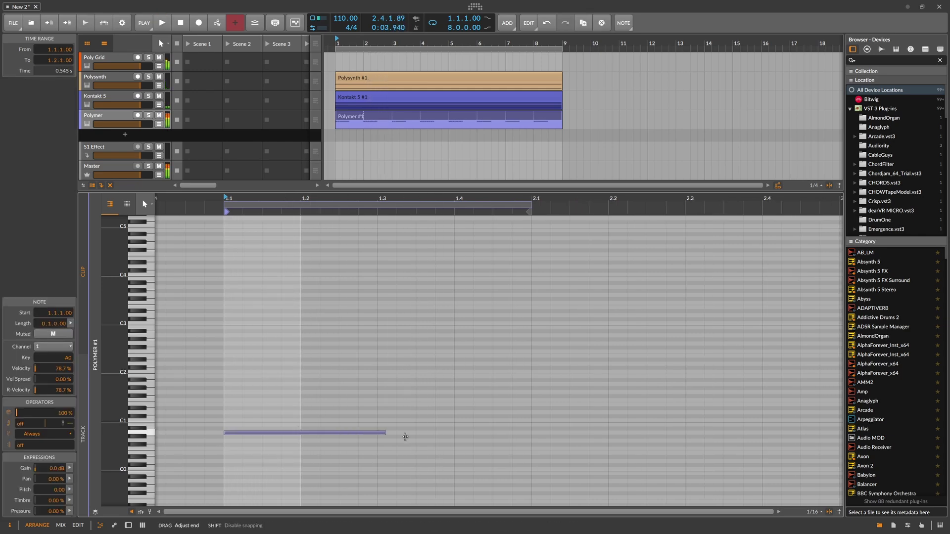
left_click_drag(530, 440, 530, 440)
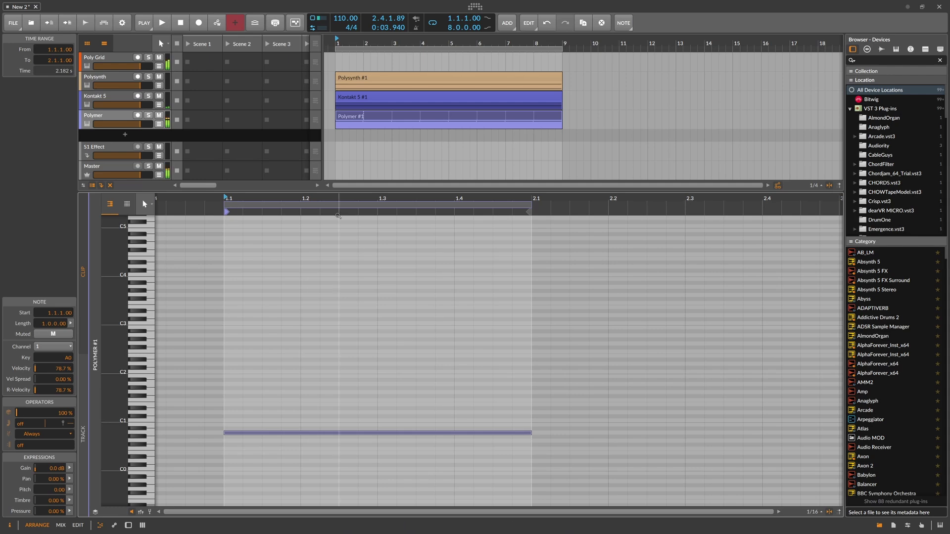
- Insert a Note Repeats device before Polymer on the Polymer track
left_click(127, 118)
key("d")
left_click(97, 461)
type("re")
key("Down")
key("Down")
key("Return")
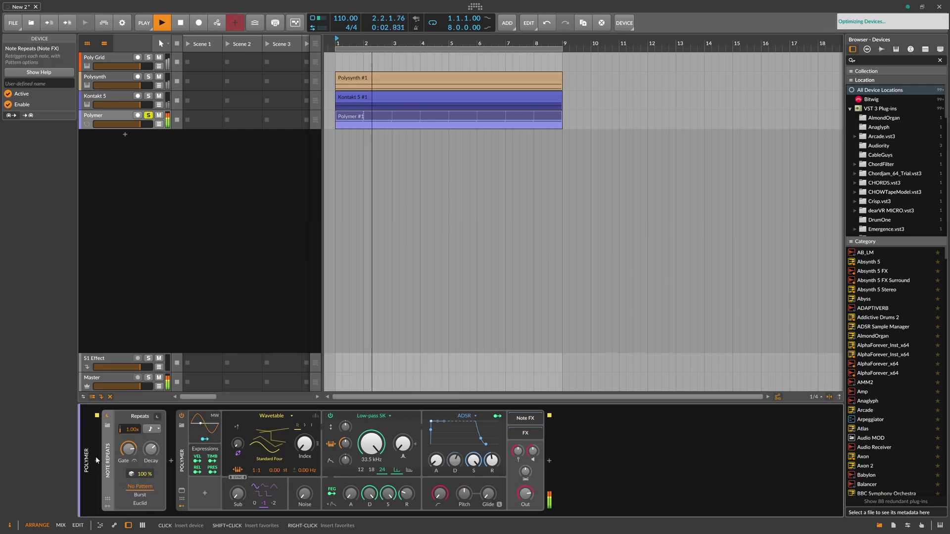
- Insert a Quantize device between Note Repeats and Polymer and set the Note Repeats rate to 1.81x
left_click(172, 461)
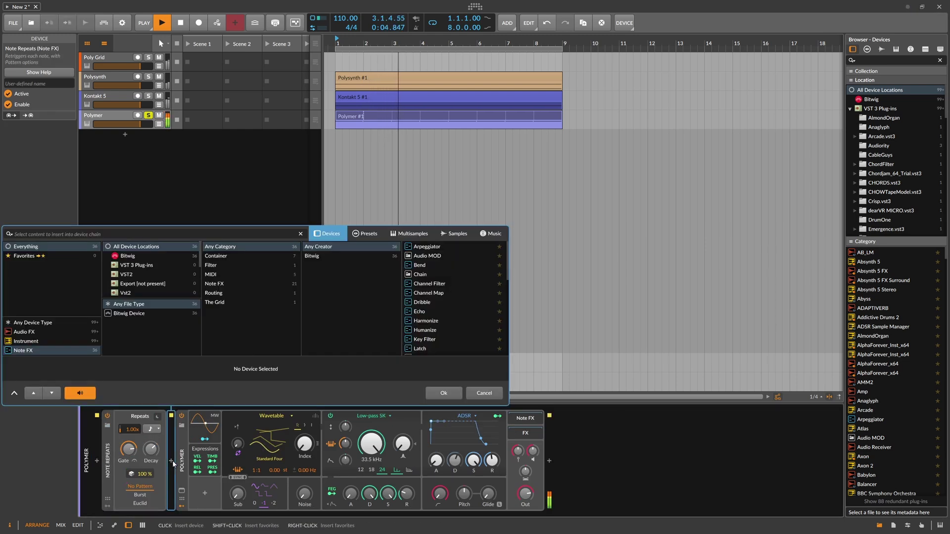
type("qua")
key("Return")
key("space")
left_click_drag(131, 429, 131, 441)
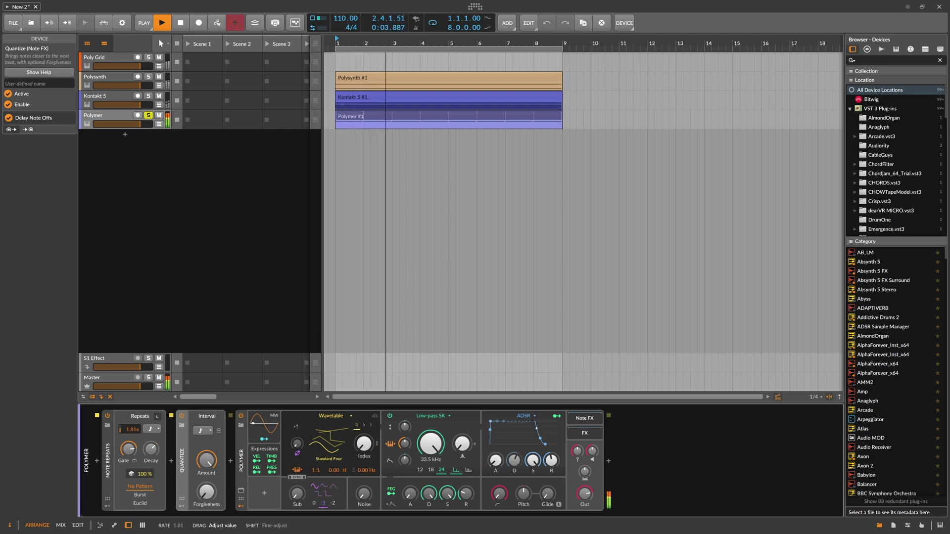
- Adjust Polymer's filter envelope decay and set its low-pass filter cutoff to 262 Hz
left_click_drag(428, 493, 429, 490)
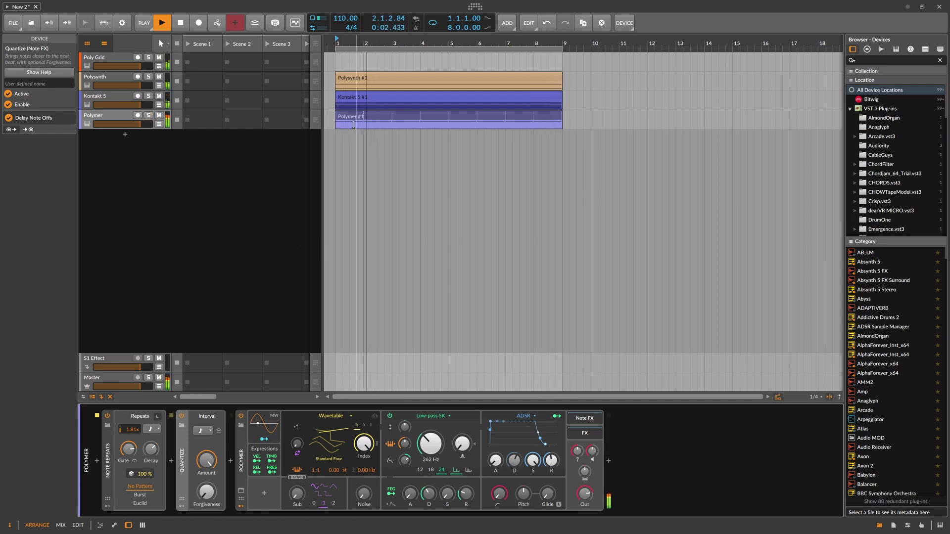
left_click(340, 372)
key("e")
left_click(244, 260)
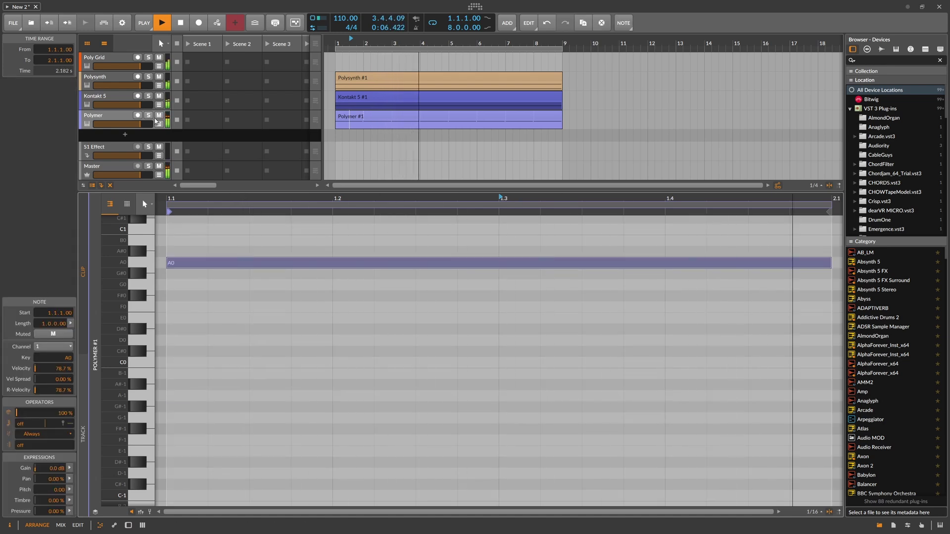
left_click(177, 131)
key("d")
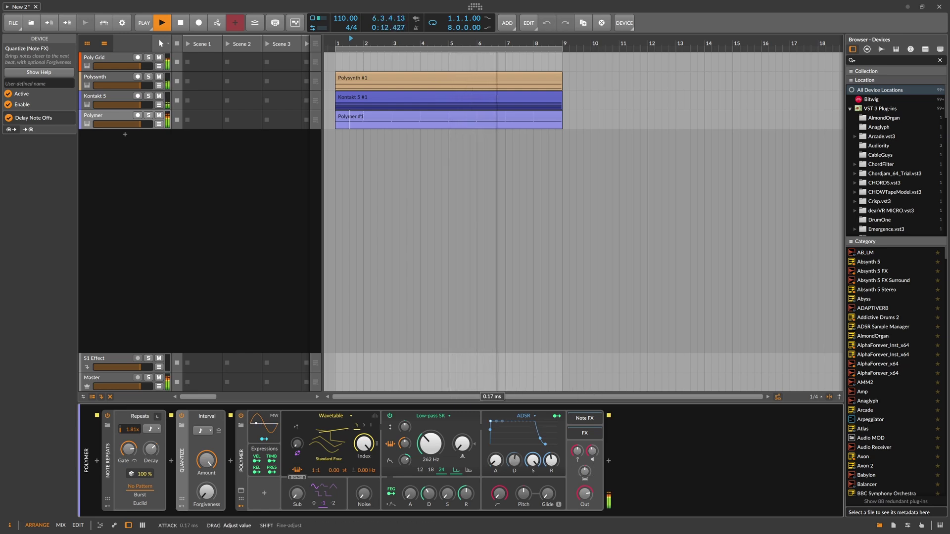
- Set Polymer's voice level to -7.7 dB and the project tempo to 124 BPM
mouse_move(404, 426)
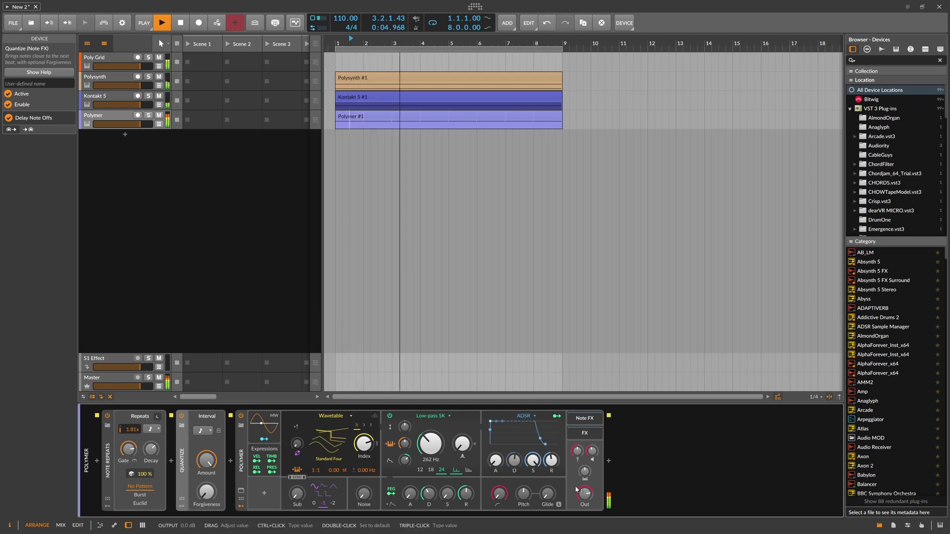
left_click_drag(595, 458, 595, 464)
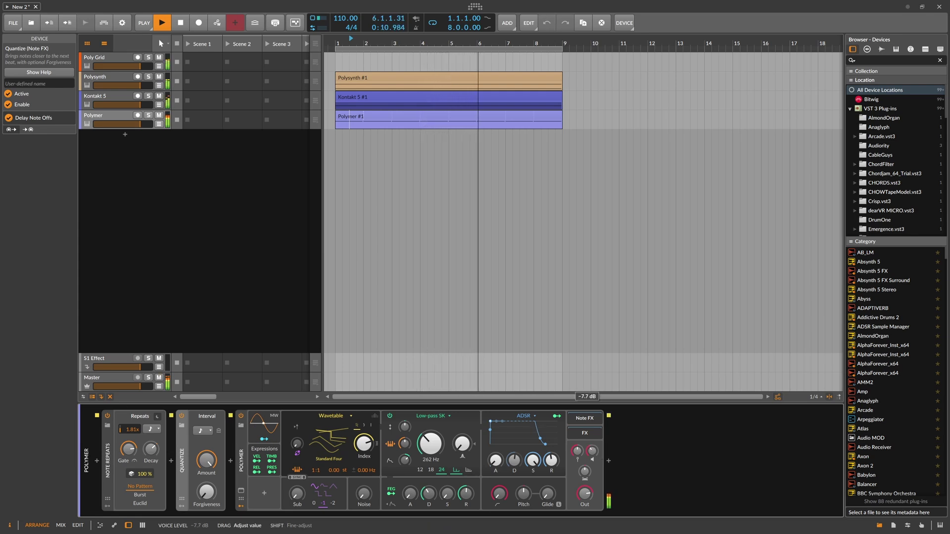
left_click(129, 138)
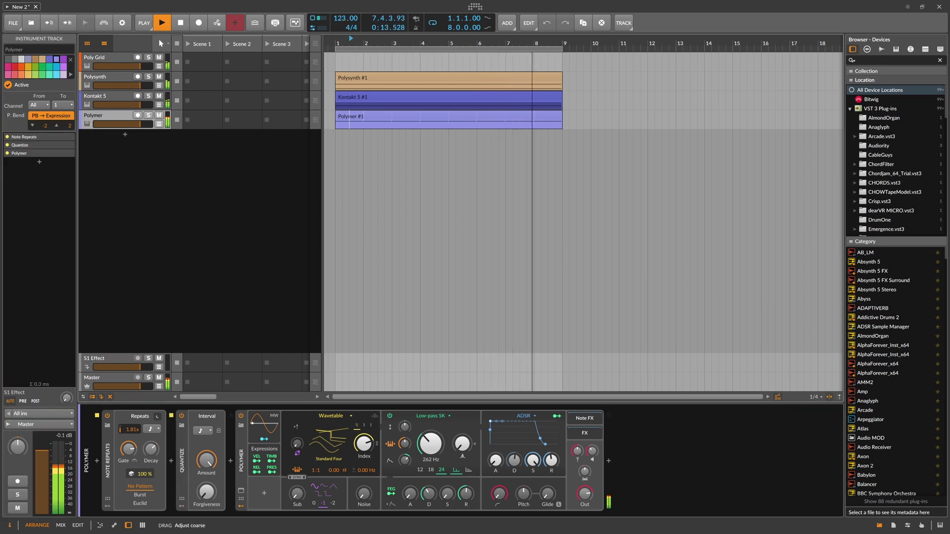
- Add a new instrument track loaded with the E-Kick drum device
left_click(124, 135)
type("kick")
key("Down")
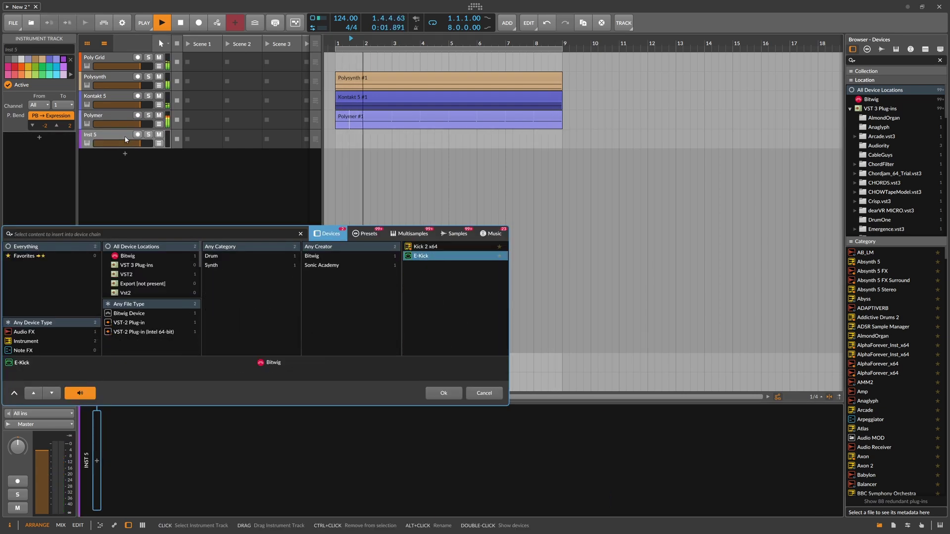
key("Return")
- Create a clip on the E-Kick track spanning from bar 1 to bar 9 and open it for note editing
double_click(340, 134)
left_click_drag(363, 141, 562, 144)
double_click(354, 136)
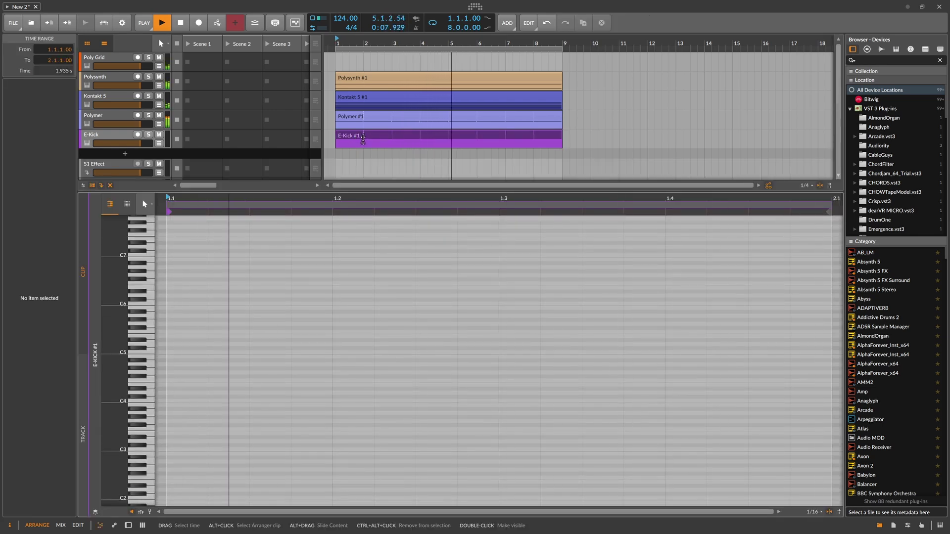
- Shorten the E-Kick clip's loop to one beat and draw a sixteenth-long C2 note at its start
left_click(360, 139)
left_click_drag(362, 140, 344, 140)
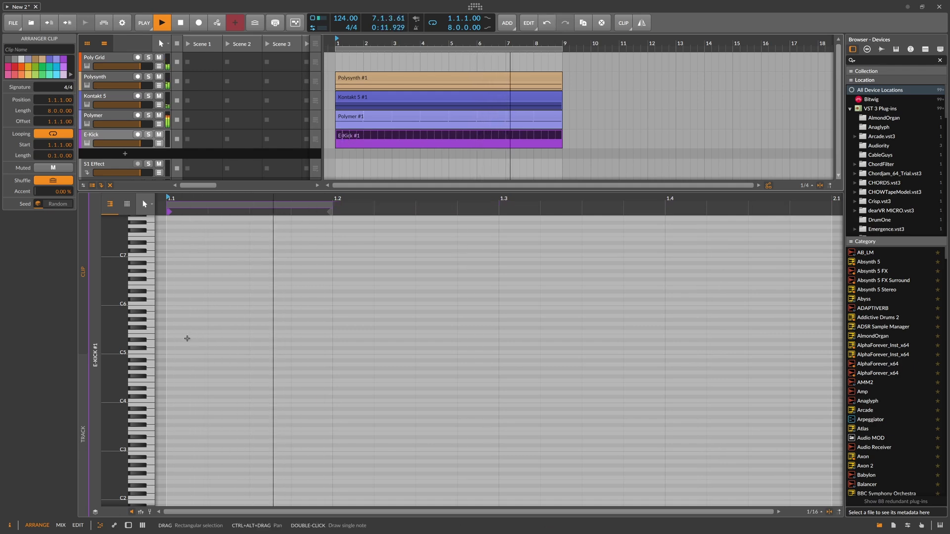
scroll(183, 352, "down", 5)
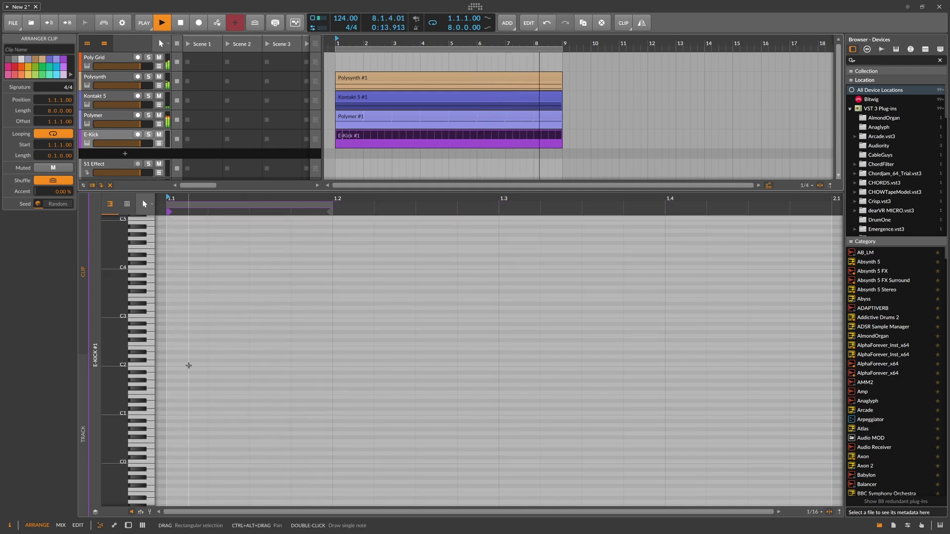
double_click(193, 365)
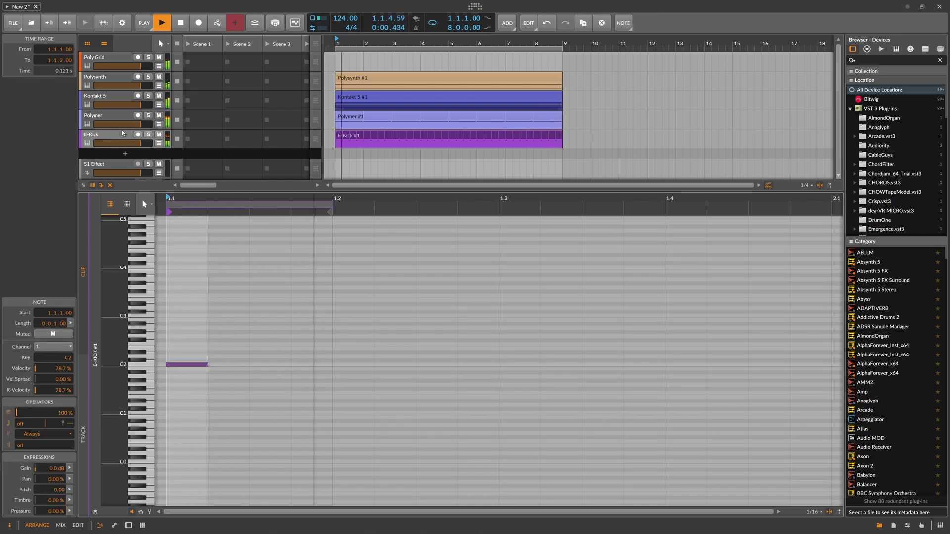
- Add a Peak Limiter with +2.5 dB input gain after E-Kick and move it into E-Kick's FX chain
key("d")
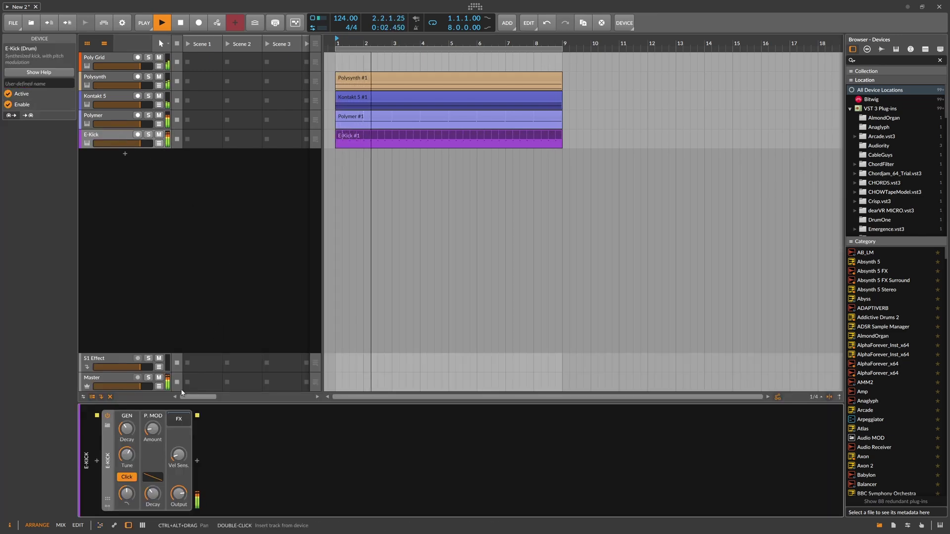
left_click(197, 461)
type("peak")
key("Return")
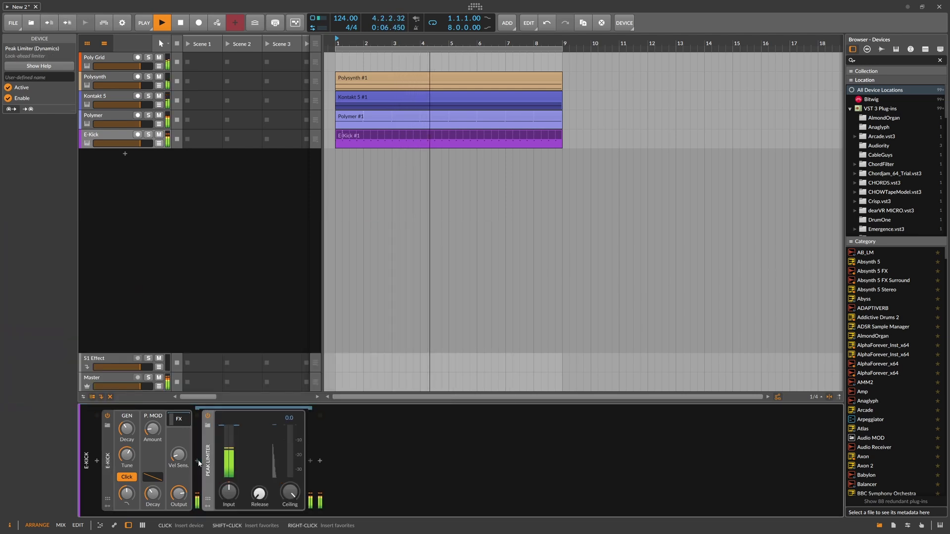
left_click_drag(229, 492, 228, 484)
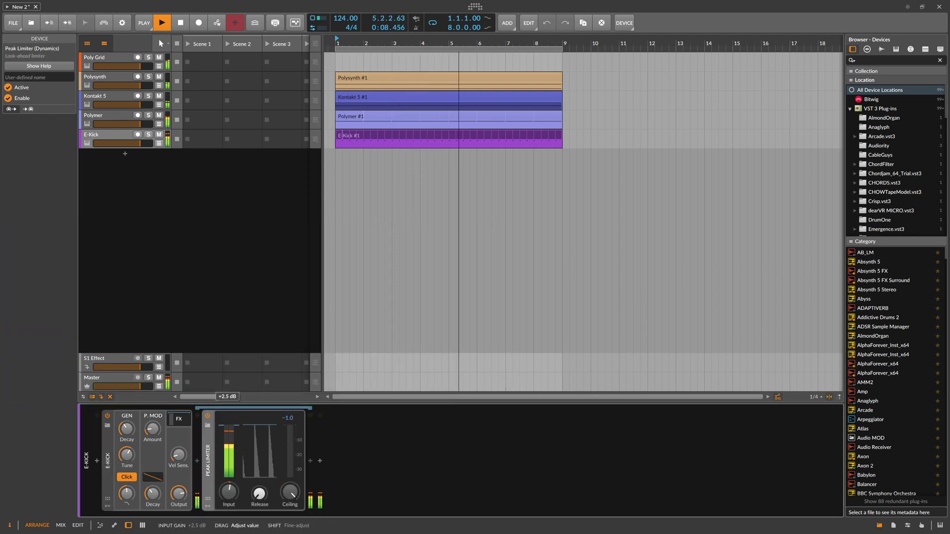
key("Delete")
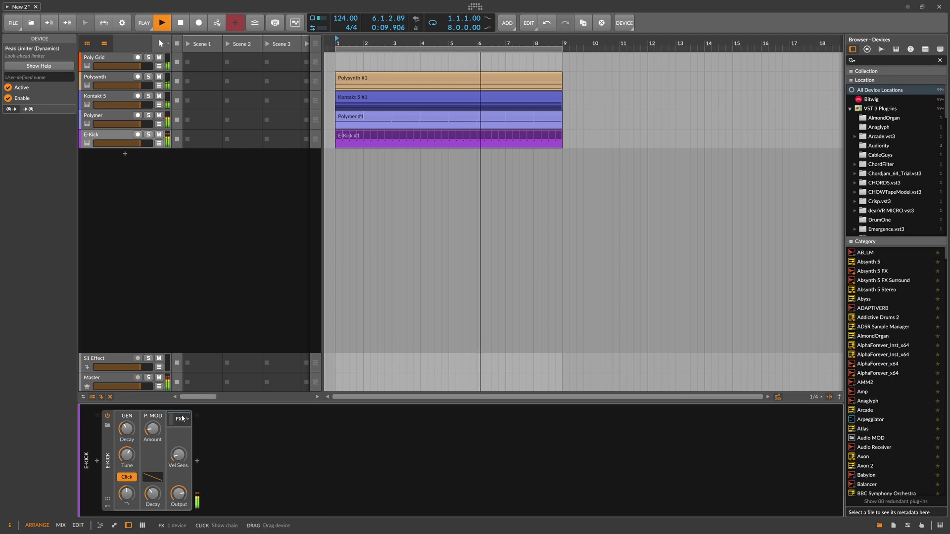
left_click(141, 116)
left_click(137, 108)
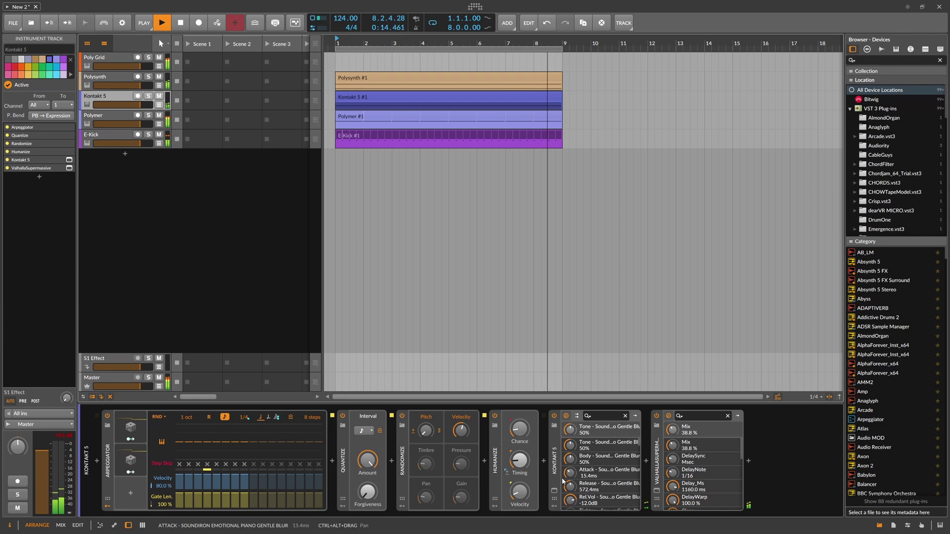
left_click(121, 144)
left_click(113, 118)
left_click(109, 97)
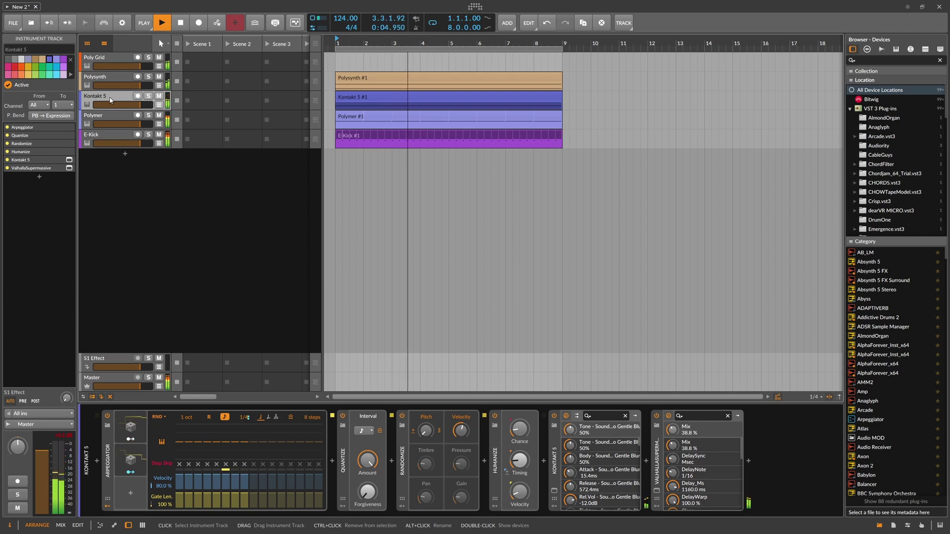
left_click(111, 81)
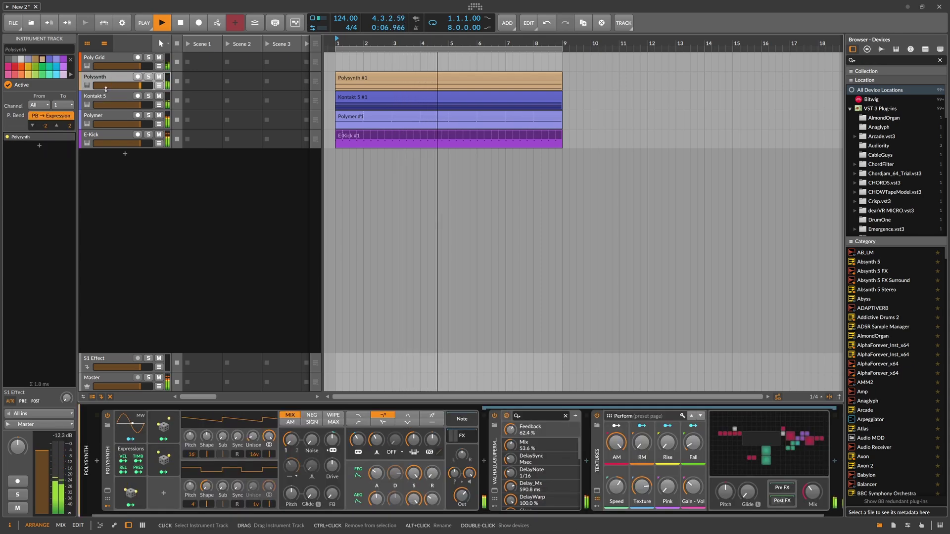
left_click(105, 115)
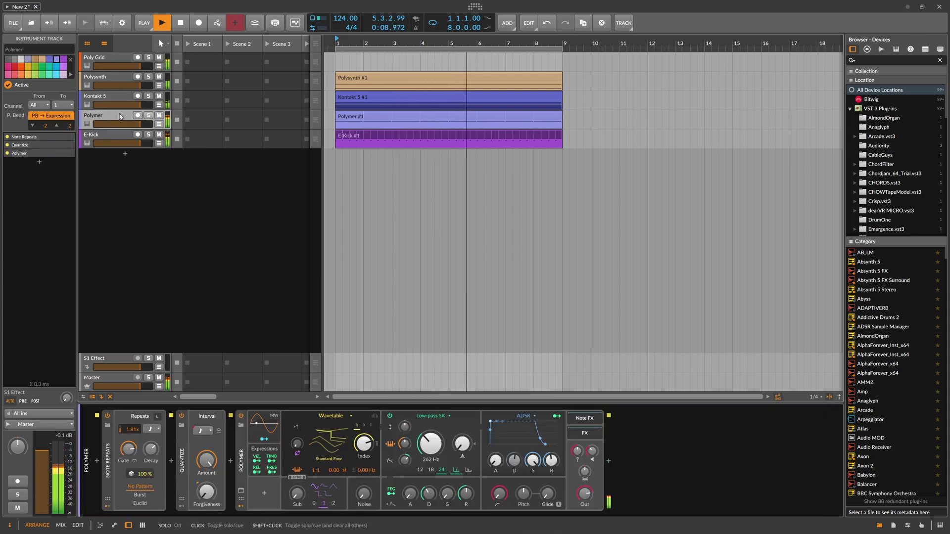
- Group the Poly Grid, Polysynth and Kontakt 5 tracks and name the group Music
left_click(109, 97)
left_click(108, 60, "shift")
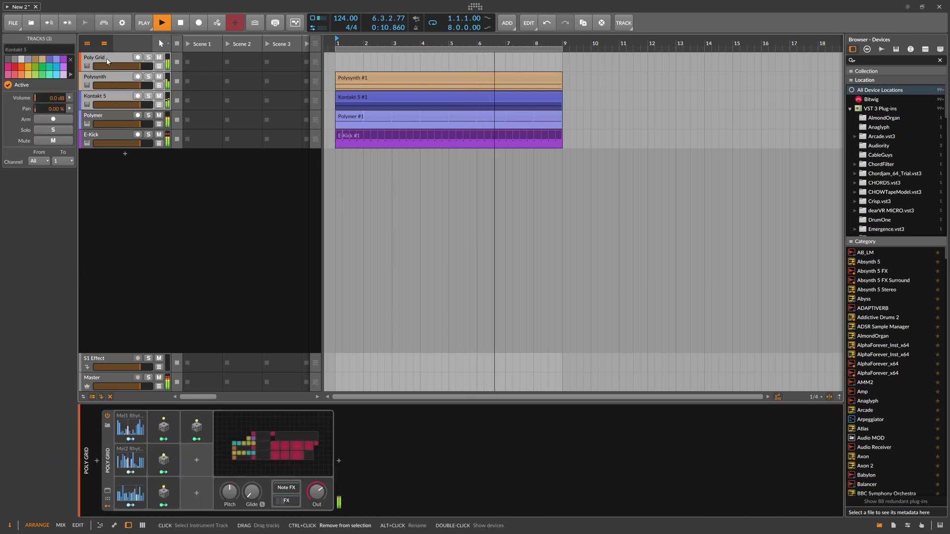
key("ctrl+g")
type("Music")
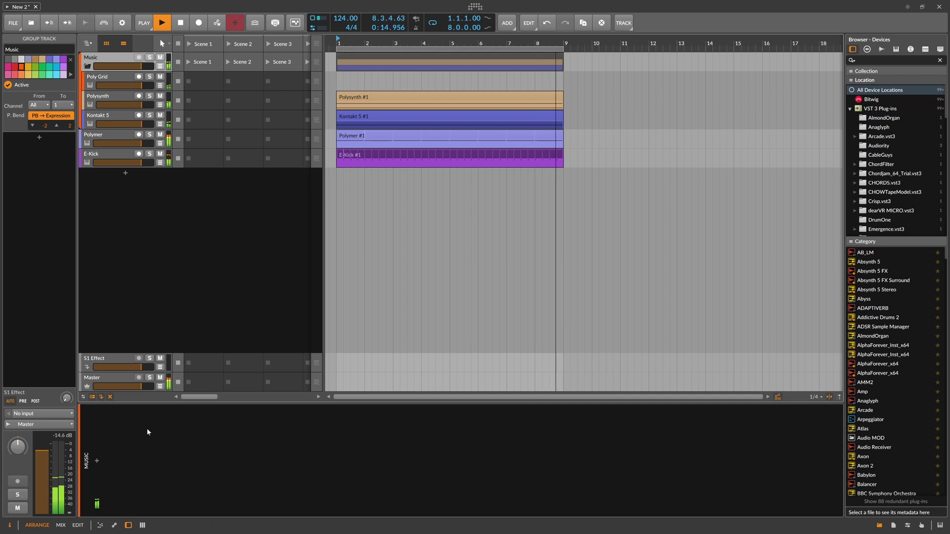
key("Return")
- Insert a Tool device on the Music group and give it a Note Sidechain modulator triggered by the E-Kick track
left_click(97, 461)
type("tool")
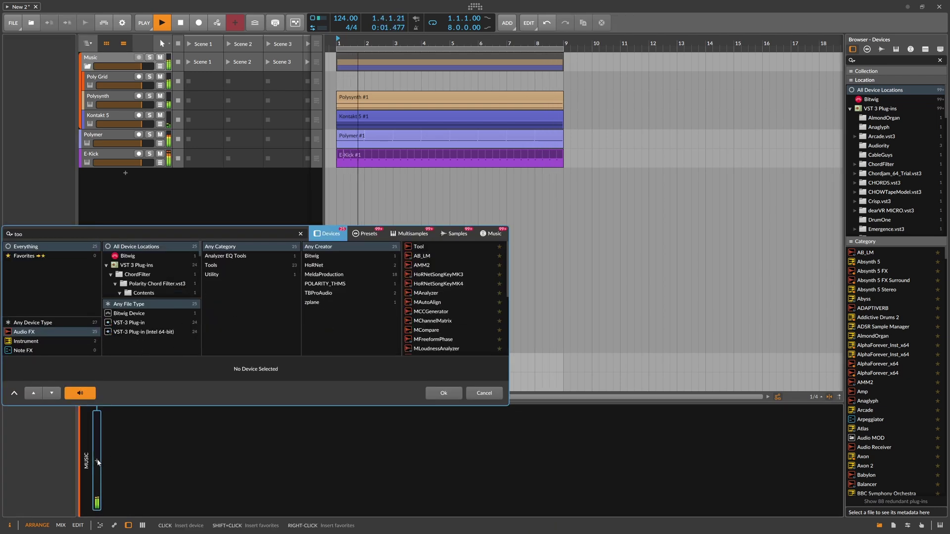
key("Return")
left_click(130, 427)
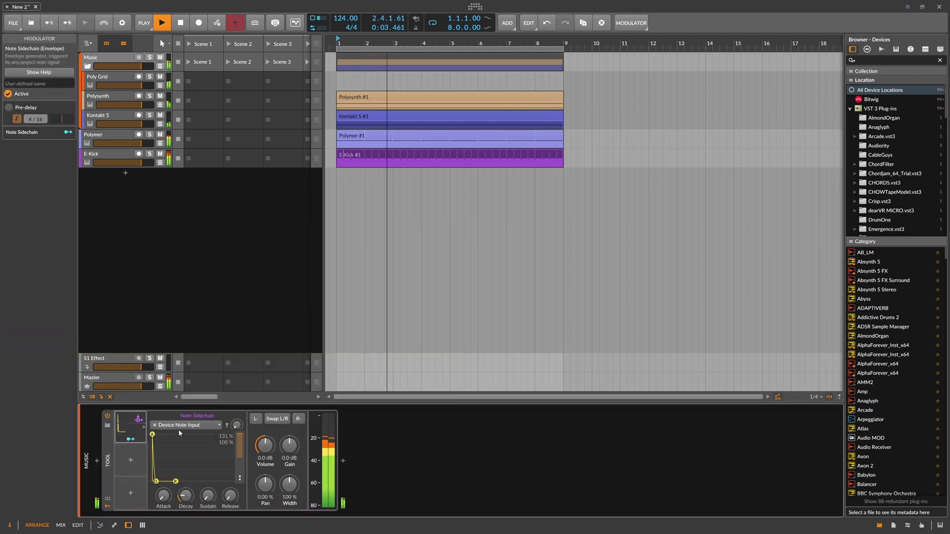
left_click(184, 425)
left_click(242, 385)
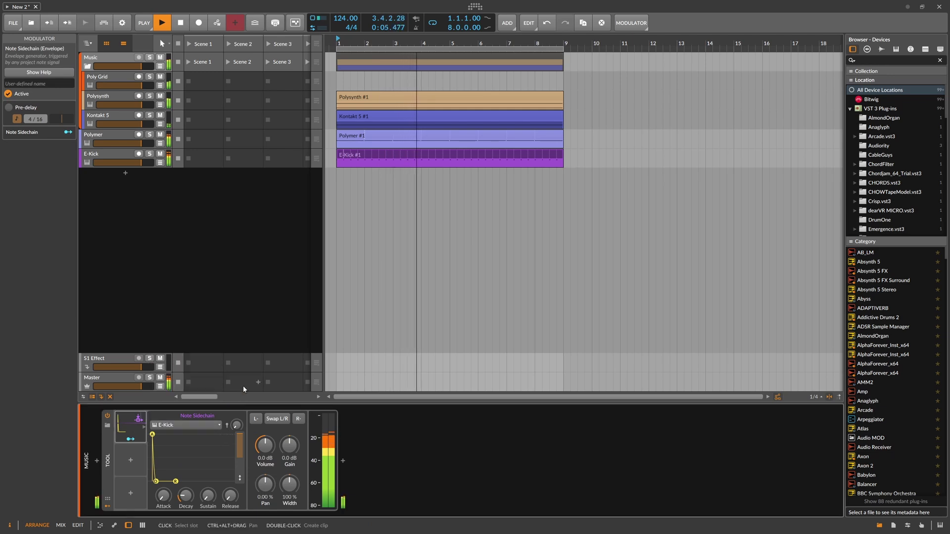
- Modulate the Tool's volume by -0.552 with Note Sidechain and lengthen the envelope's decay to about 56% and its release
left_click(130, 439)
left_click_drag(265, 445, 266, 470)
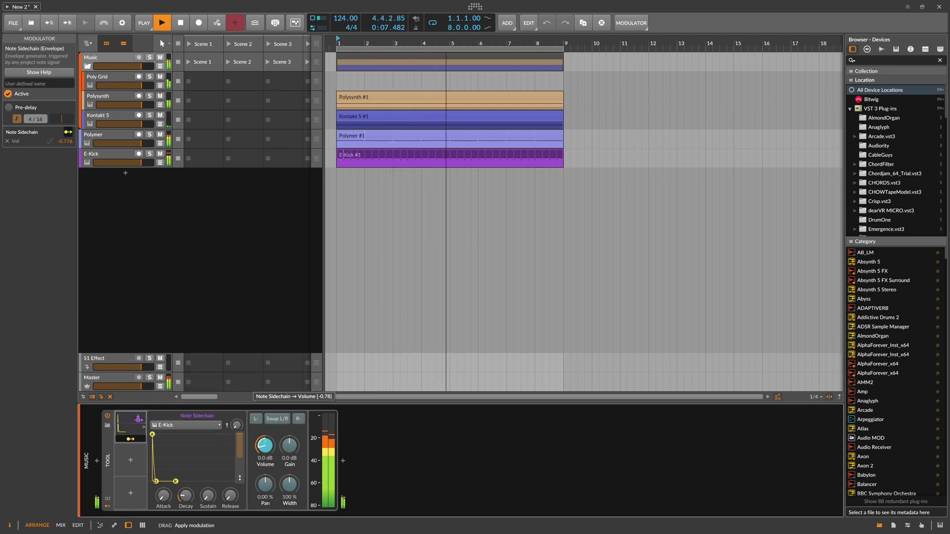
left_click_drag(185, 496, 186, 489)
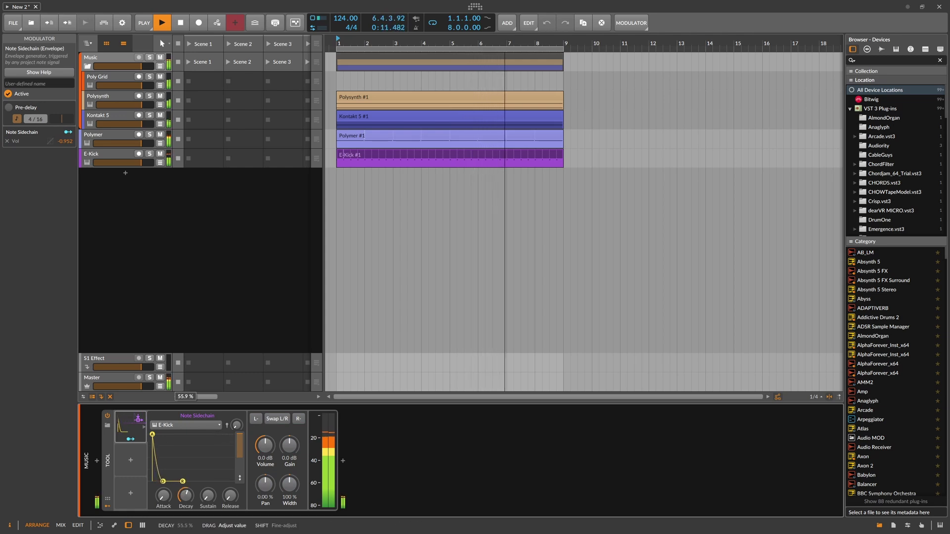
left_click(130, 439)
left_click_drag(265, 445, 265, 430)
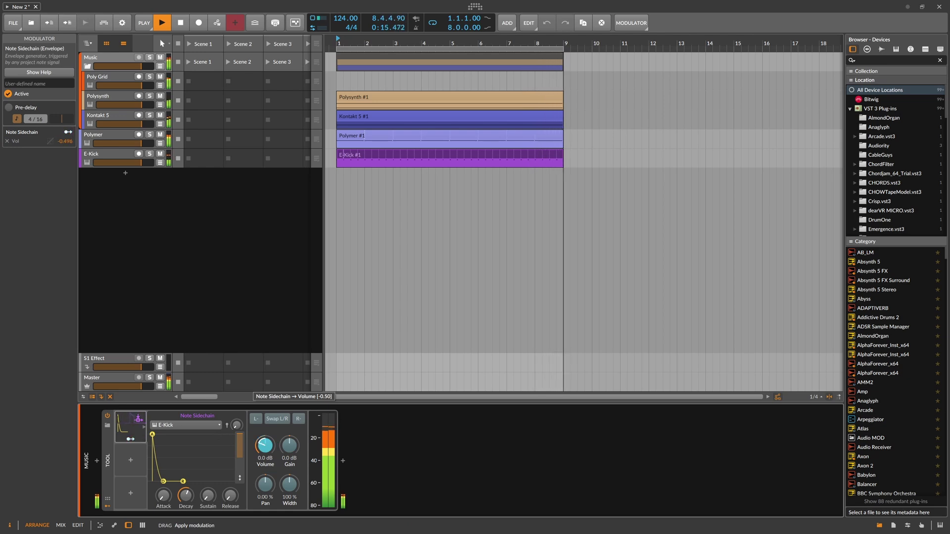
left_click_drag(183, 481, 184, 480)
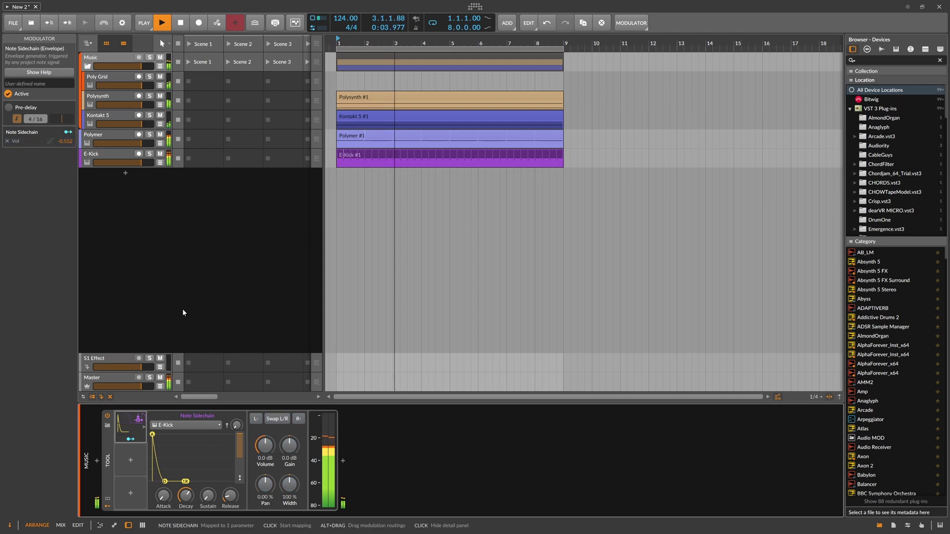
- Open the Polymer clip and shorten its A0 note to two beats, ending at 1.3
left_click(114, 140)
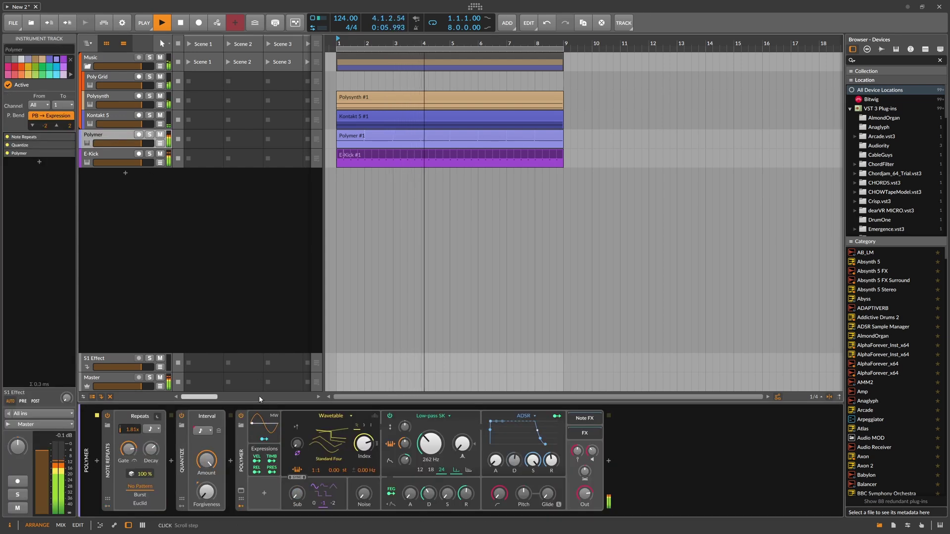
double_click(371, 138)
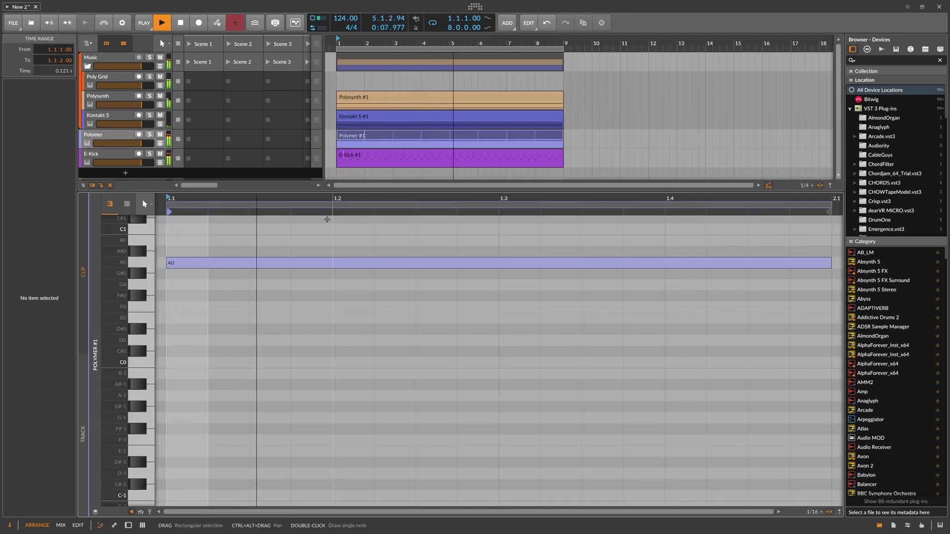
scroll(333, 261, "down", 3)
left_click(481, 283)
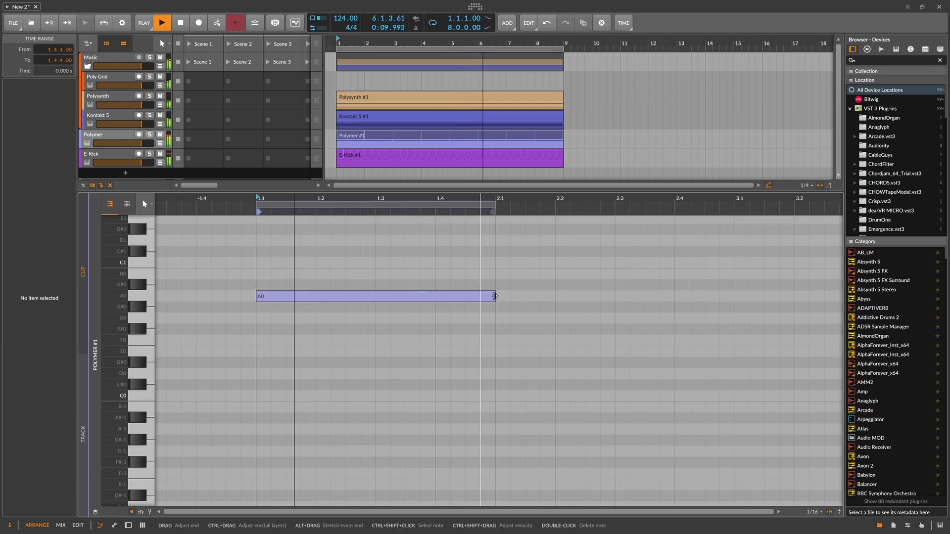
left_click_drag(494, 295, 375, 296)
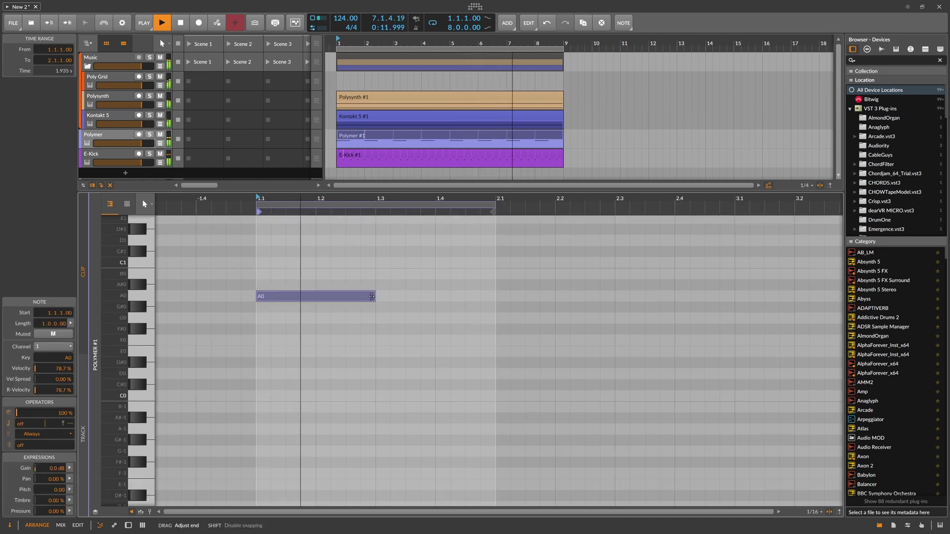
- Add a B0 note at 1.3.1.00 lasting 0.1.2.00 and an E1 note at 1.4.3.00 lasting 0.0.2.00 to the Polymer clip
double_click(382, 275)
scroll(440, 277, "up", 3)
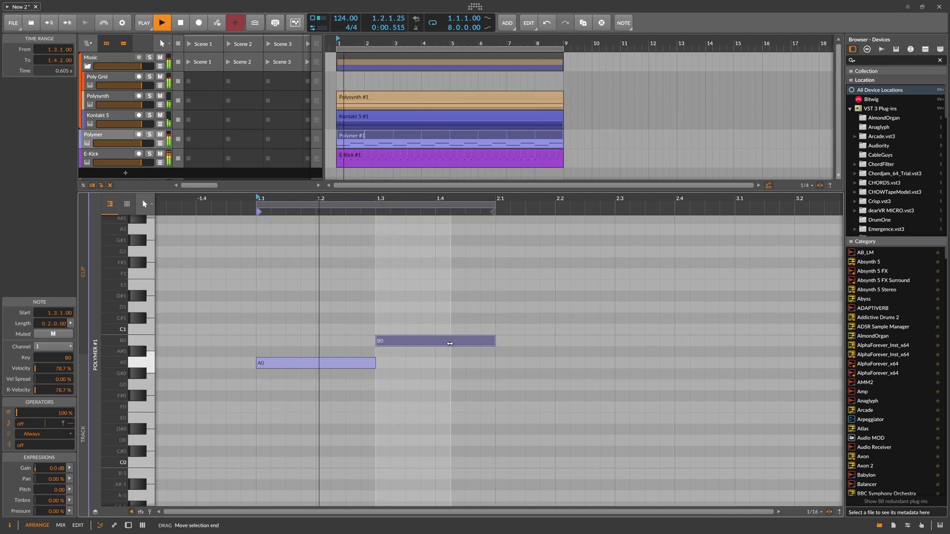
left_click(492, 340)
left_click_drag(493, 340, 465, 340)
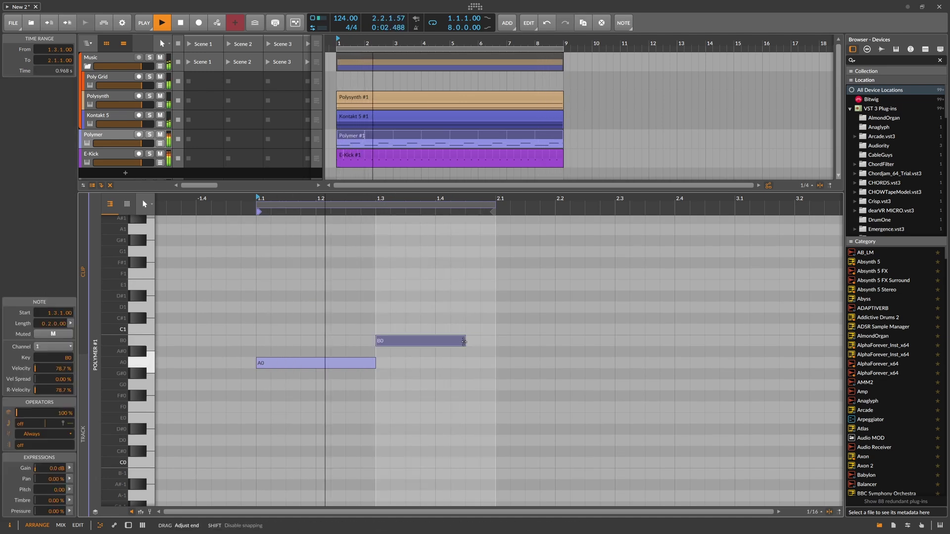
double_click(477, 286)
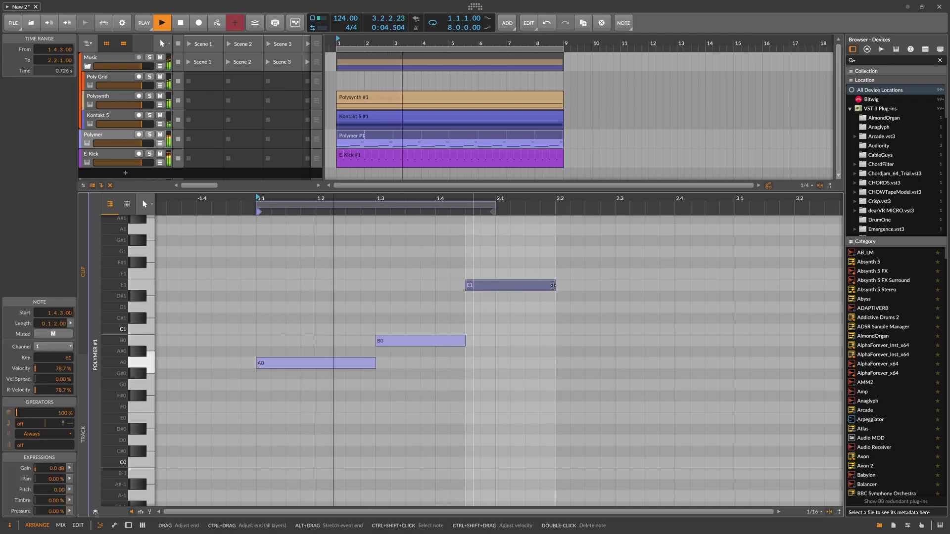
left_click_drag(554, 286, 495, 287)
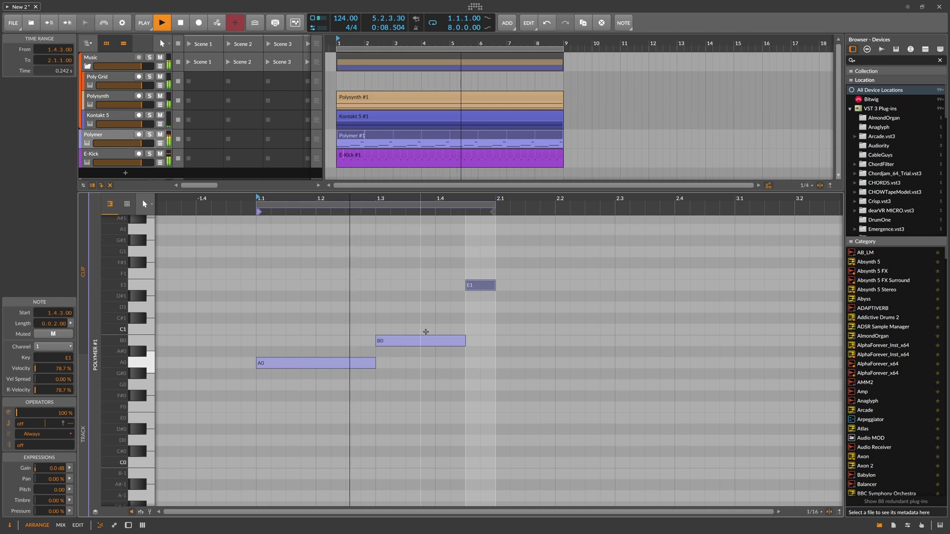
- Raise the B0 note at 1.3 in the Polymer clip to C1
left_click(426, 340)
key("Up")
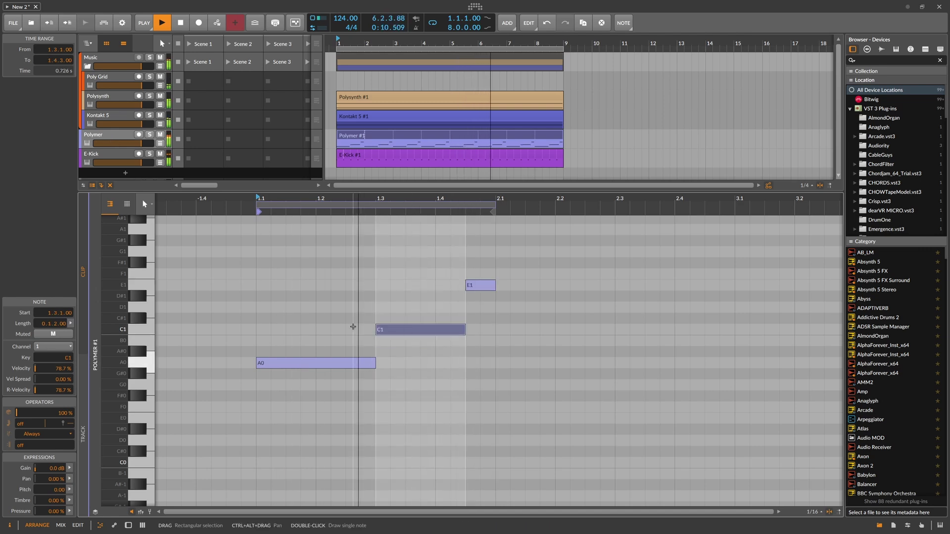
- Set the bass Polymer's filter resonance to about 58% and adjust its cutoff modulation amount
left_click(114, 135)
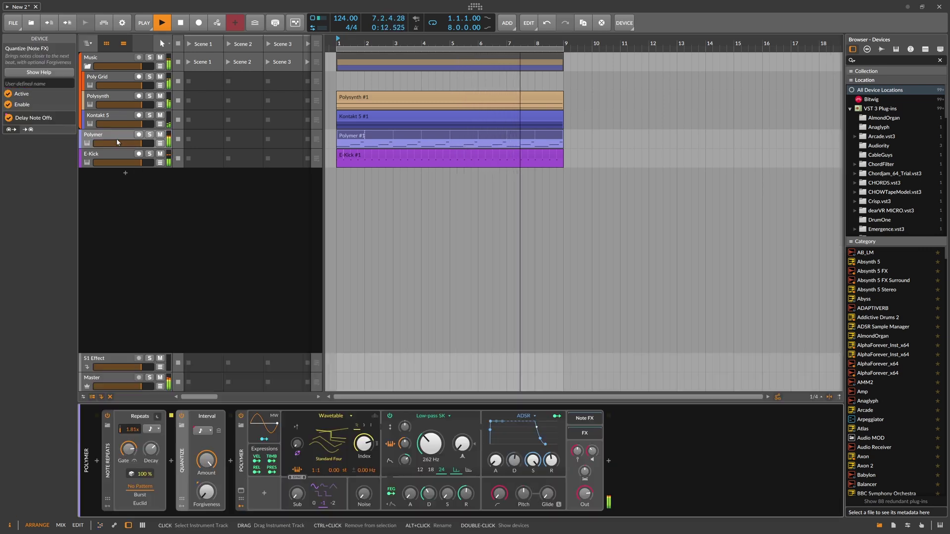
left_click(404, 441)
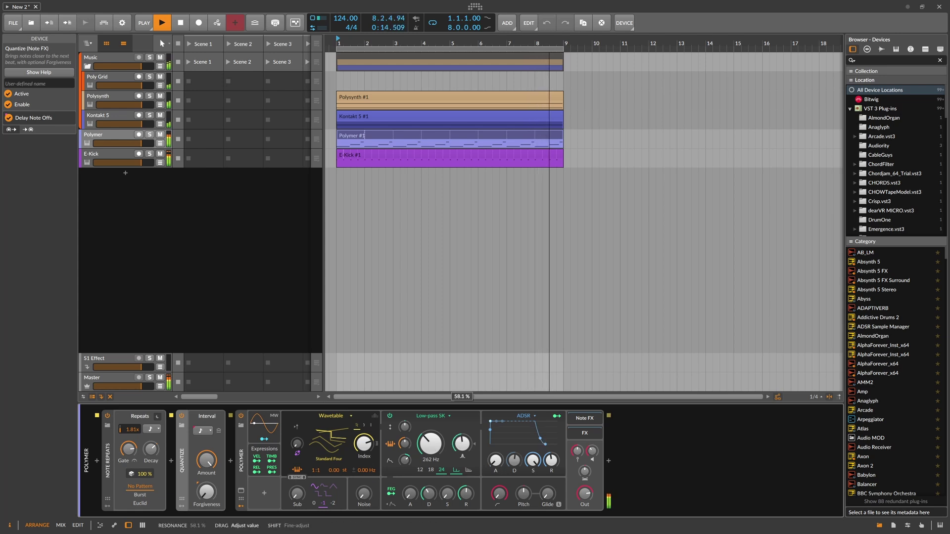
left_click(428, 494)
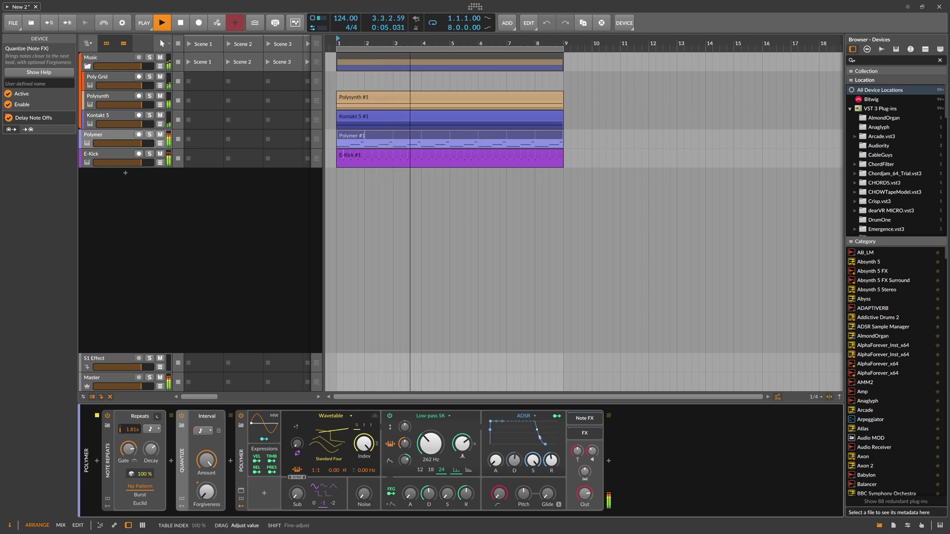
left_click_drag(391, 447, 392, 437)
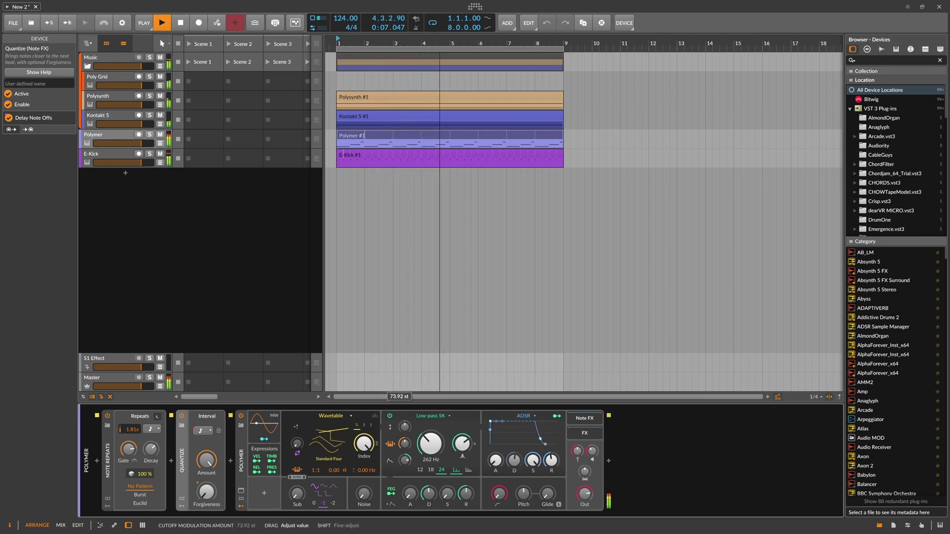
left_click_drag(404, 443, 405, 455)
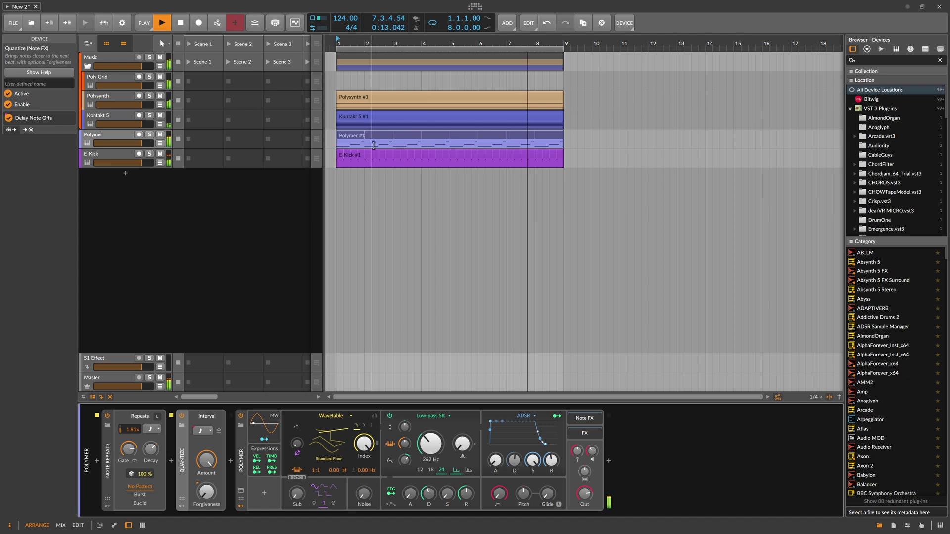
- Lower the Polymer clip's second note, starting at 1.3, to A0
key("e")
left_click(556, 266)
left_click_drag(556, 307, 556, 341)
left_click(755, 263)
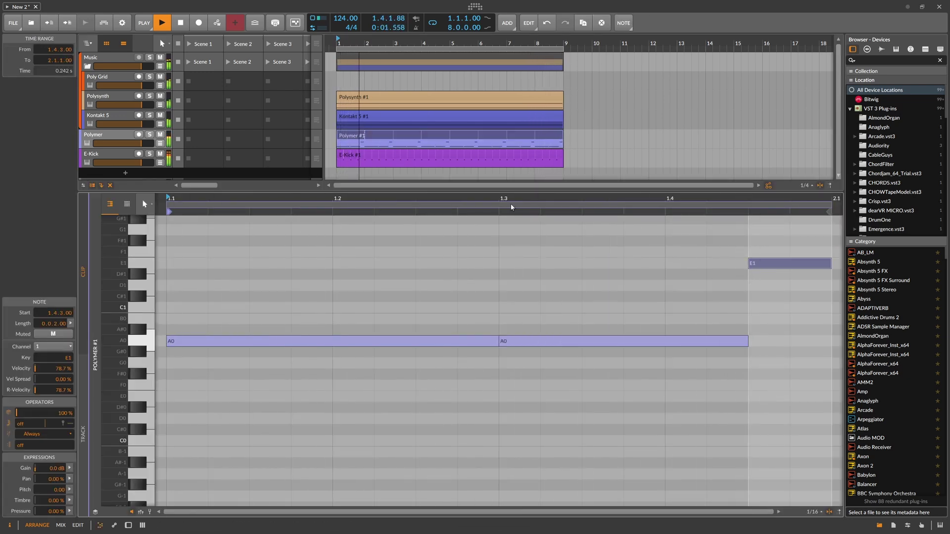
- Scale the Polymer clip to 200% and trim it back to eight bars, ending at bar 9
scroll(476, 276, "down", 3)
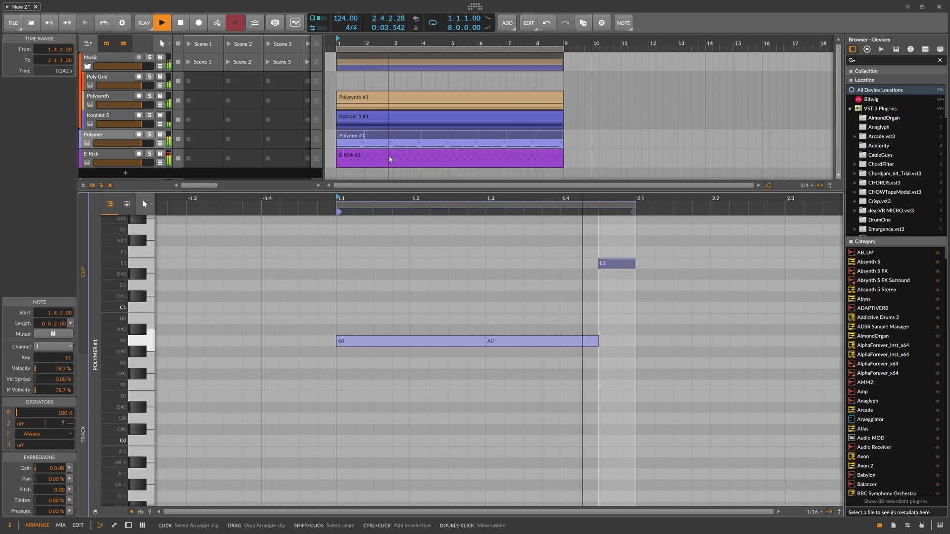
right_click(365, 145)
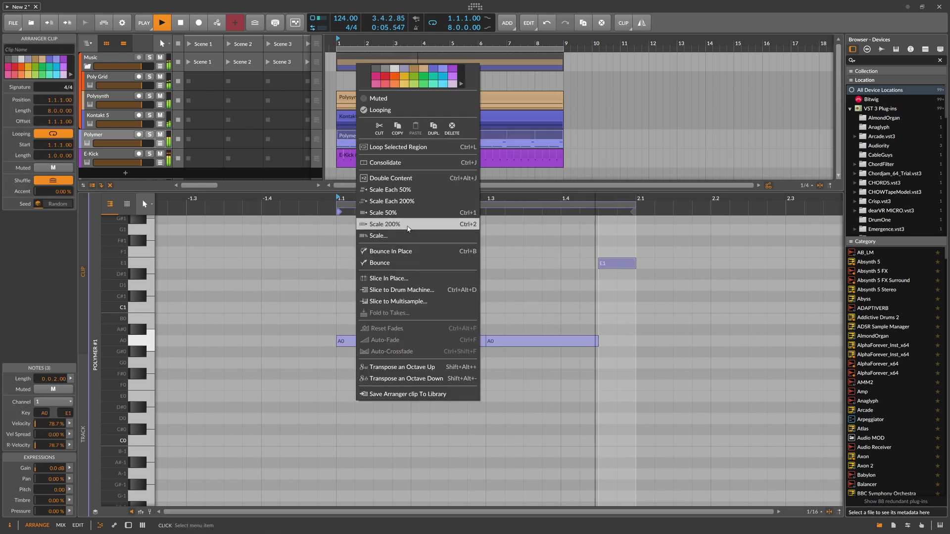
left_click(384, 224)
left_click_drag(790, 141, 563, 141)
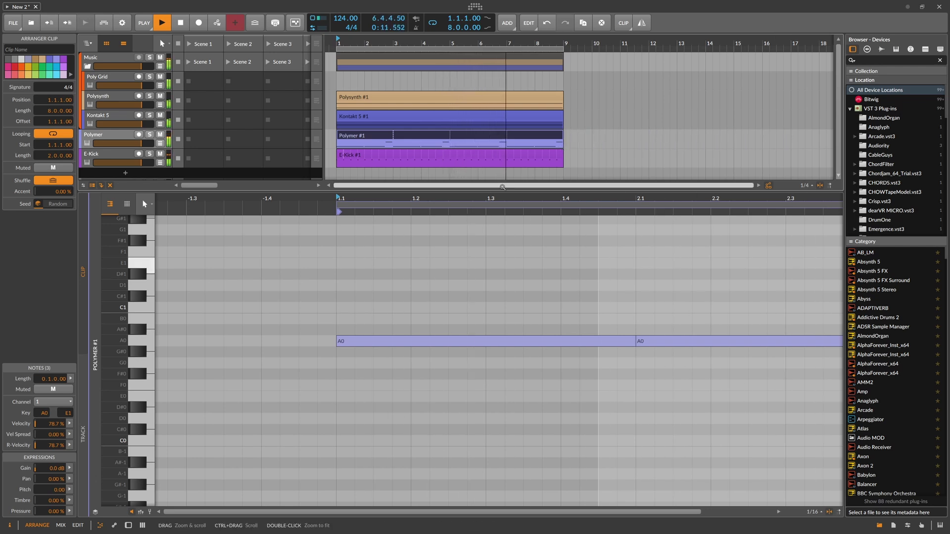
- Adjust the sustain of the ADSR envelope on the bass Polymer
double_click(124, 137)
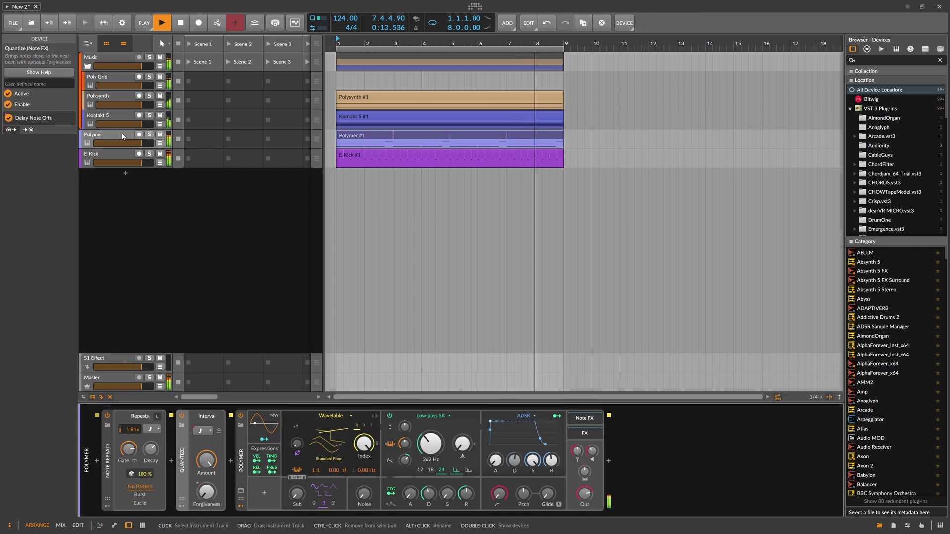
left_click_drag(531, 460, 532, 435)
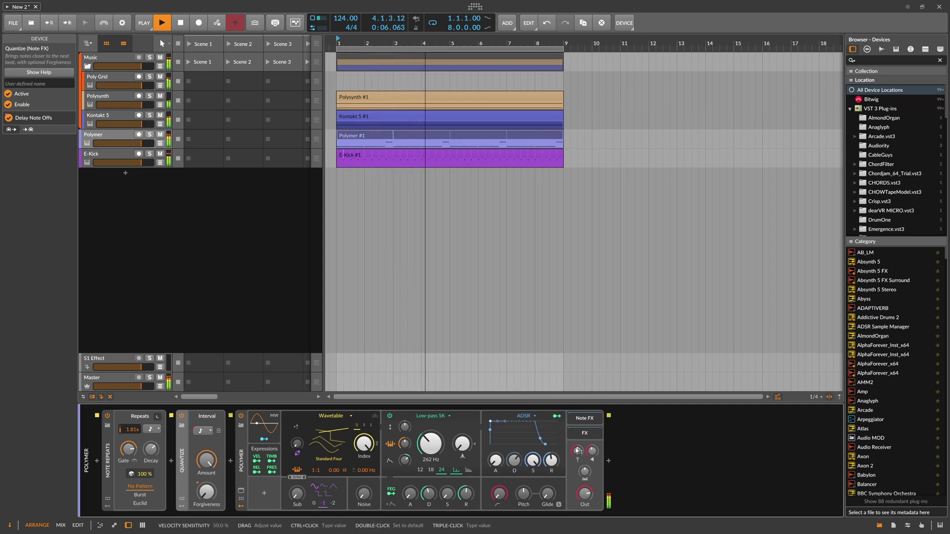
left_click(192, 249)
- Add a new instrument track and load the E-Hat device on it
left_click(125, 174)
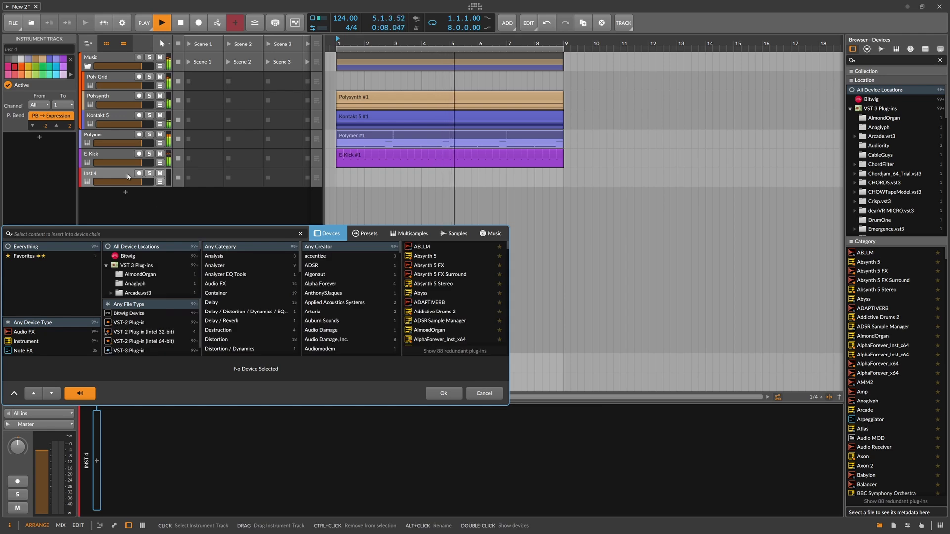
type("hat")
key("Down")
key("Down")
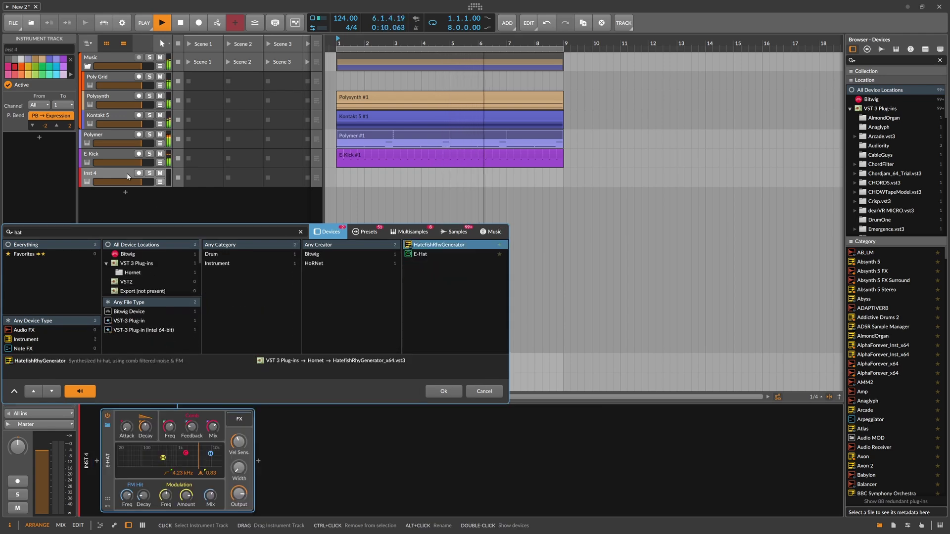
key("Return")
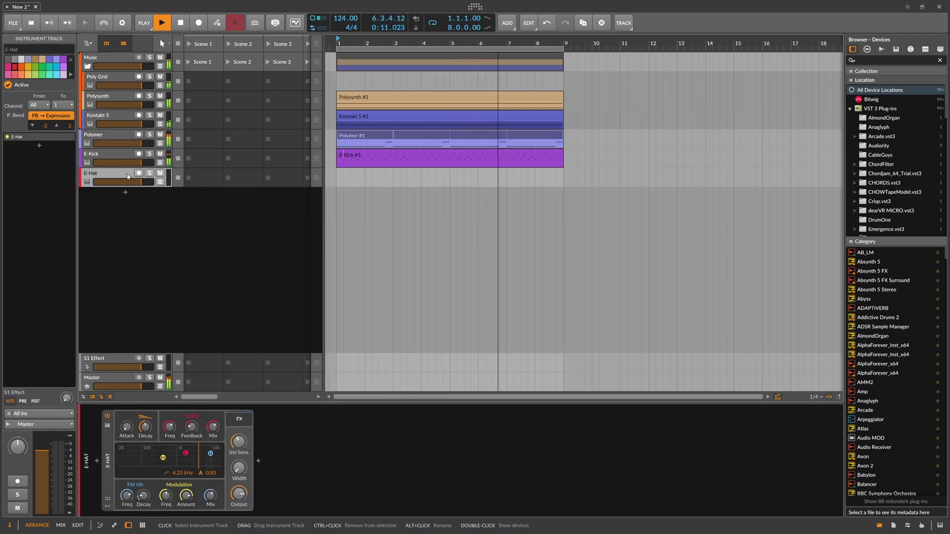
- Create a one-bar clip on the E-Hat track, loop it to bar 9, and add a C4 note filling the bar
double_click(343, 176)
left_click_drag(362, 184, 554, 188)
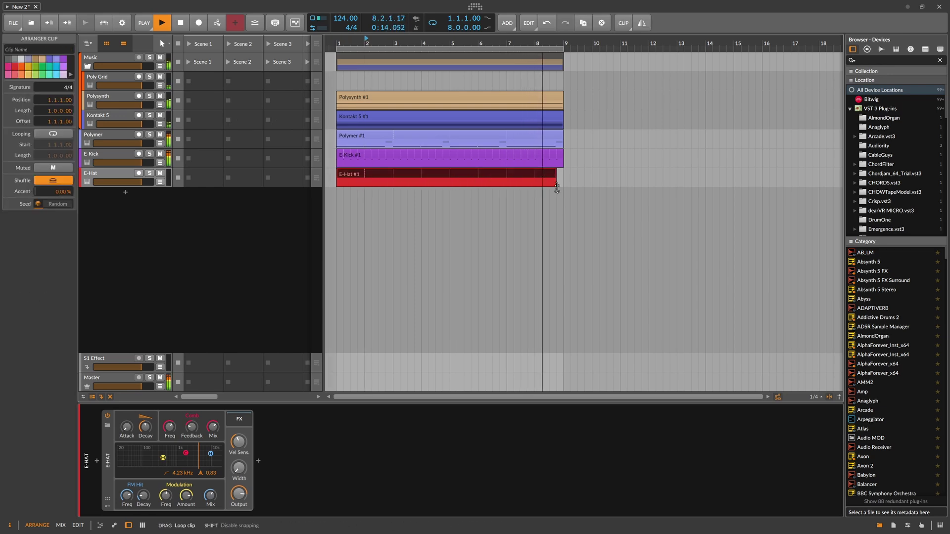
double_click(345, 177)
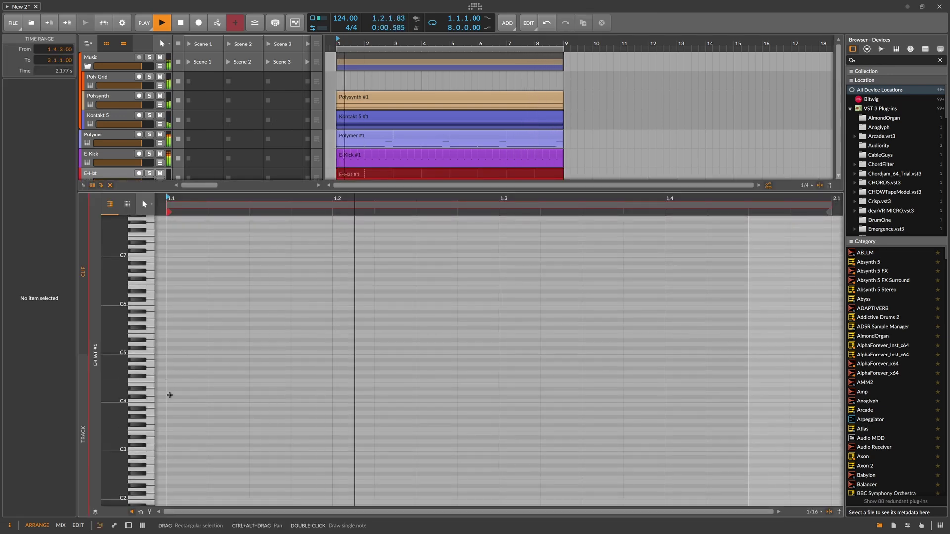
double_click(171, 402)
left_click_drag(207, 402, 831, 402)
- Insert a Note Repeats device before the E-Hat and set its rate to about 0.94x
key("d")
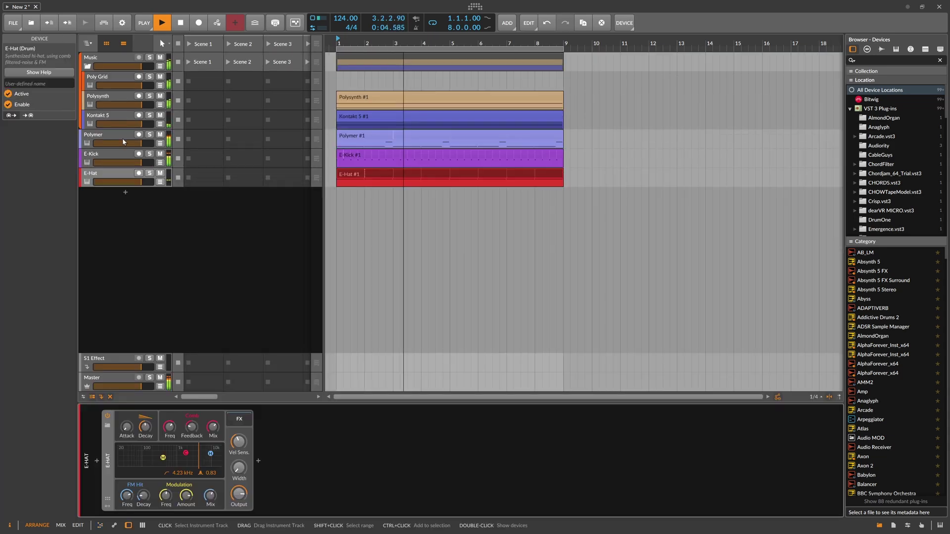
left_click(99, 461)
type("re")
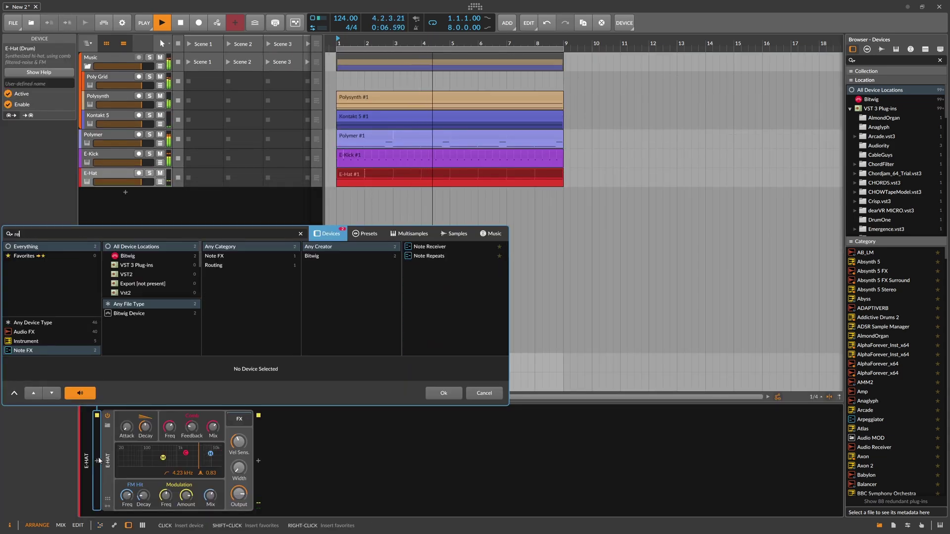
key("Down")
key("Down")
key("Return")
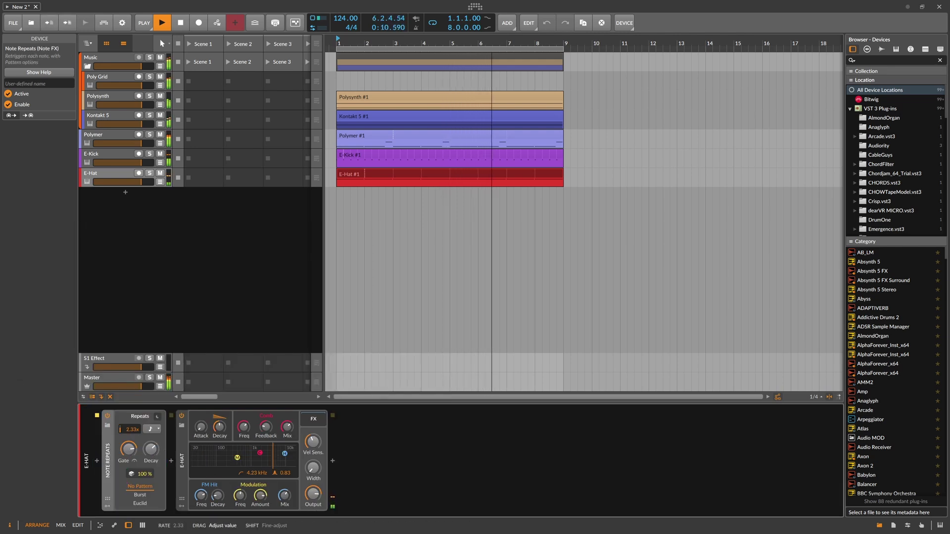
left_click_drag(132, 429, 132, 421)
- Insert a Quantize device between Note Repeats and the E-Hat, and set the repeat rate to about 1.25x
left_click(171, 461)
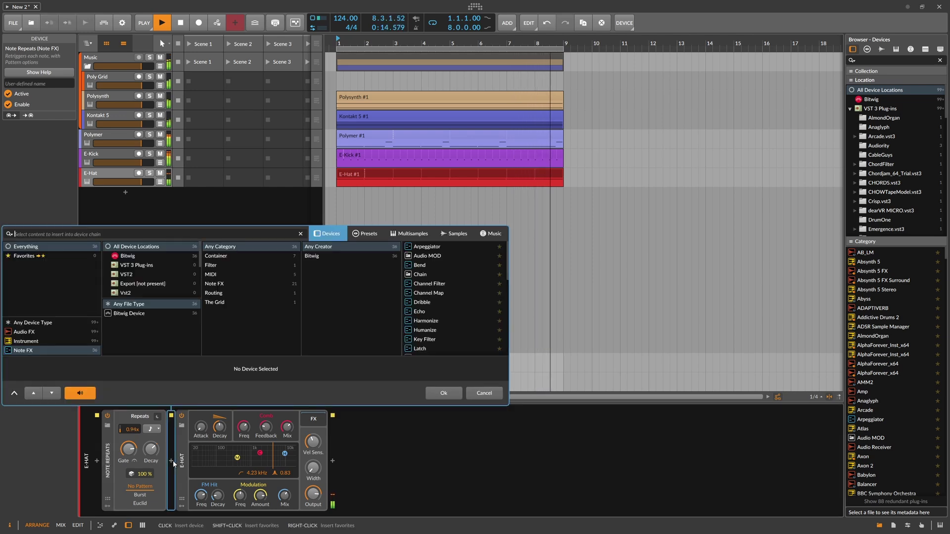
type("quan")
key("Return")
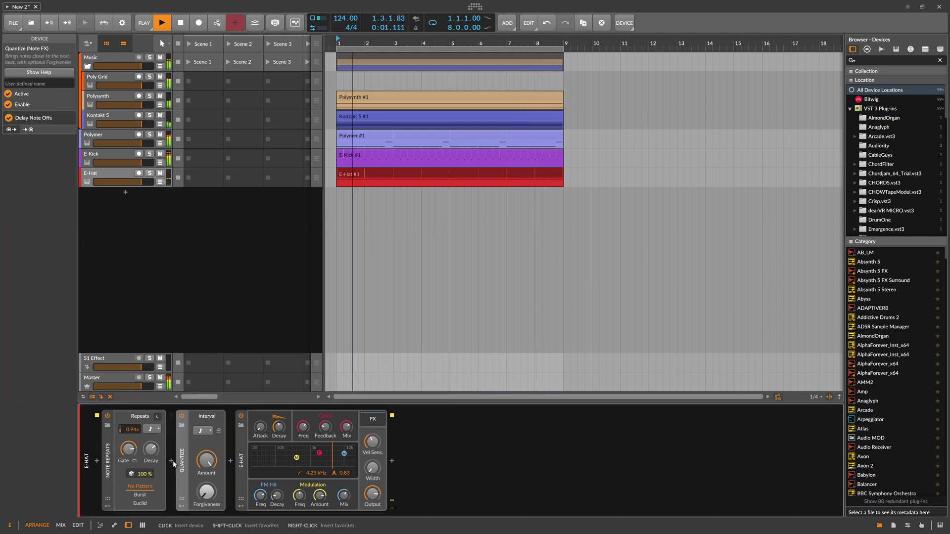
left_click_drag(132, 429, 132, 437)
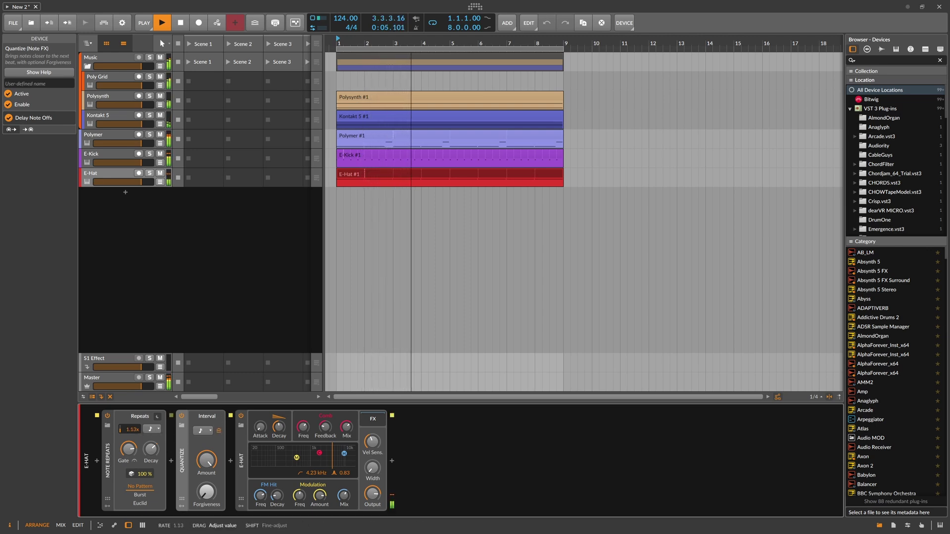
- Turn the E-Hat's comb and FM mixes down to zero and set its decay to about 71.1 ms
left_click(325, 416)
left_click_drag(345, 495, 345, 509)
left_click_drag(278, 427, 279, 434)
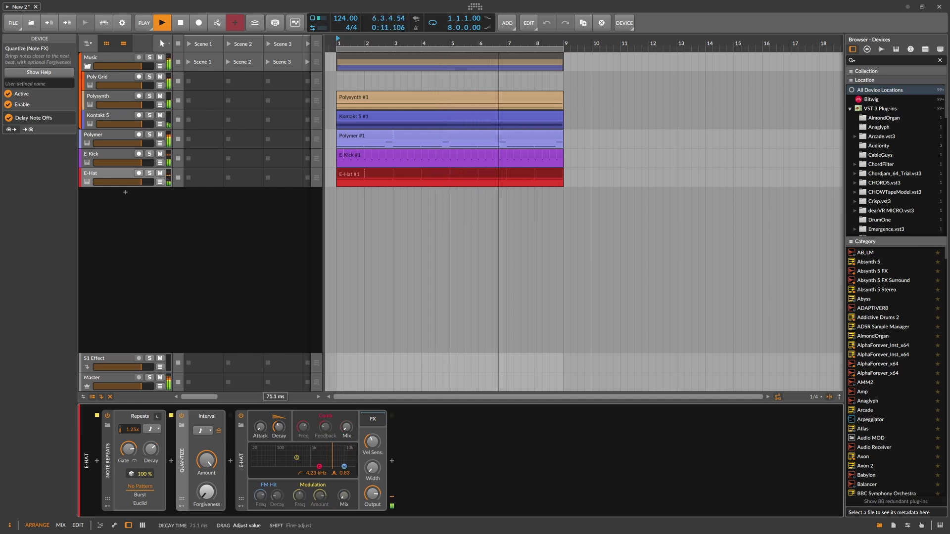
- Paste the copied clip and adjust the low-pass cutoff on the arpeggiated Polymer track
key("ctrl+v")
left_click_drag(534, 444, 535, 460)
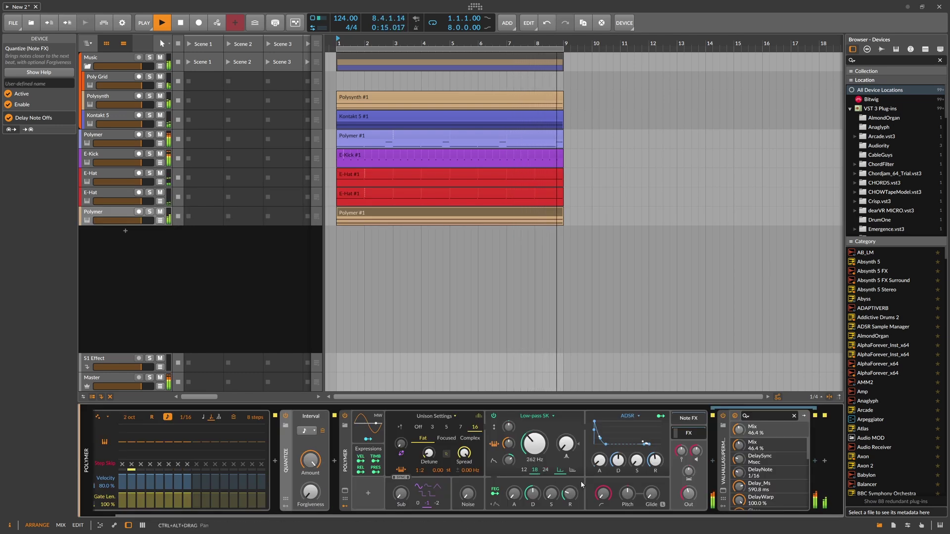
- Solo both E-Hat tracks and raise the comb mix on the second E-Hat
left_click(150, 193)
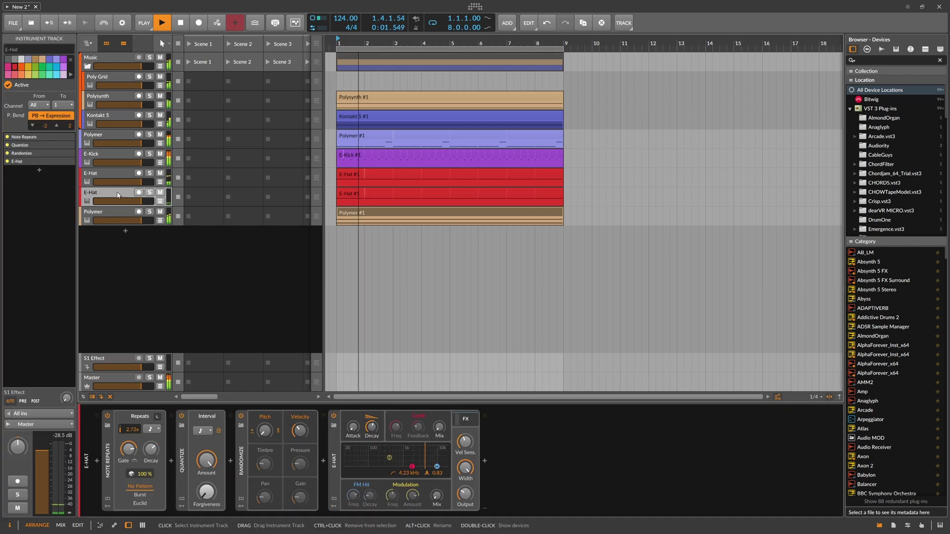
left_click(150, 174)
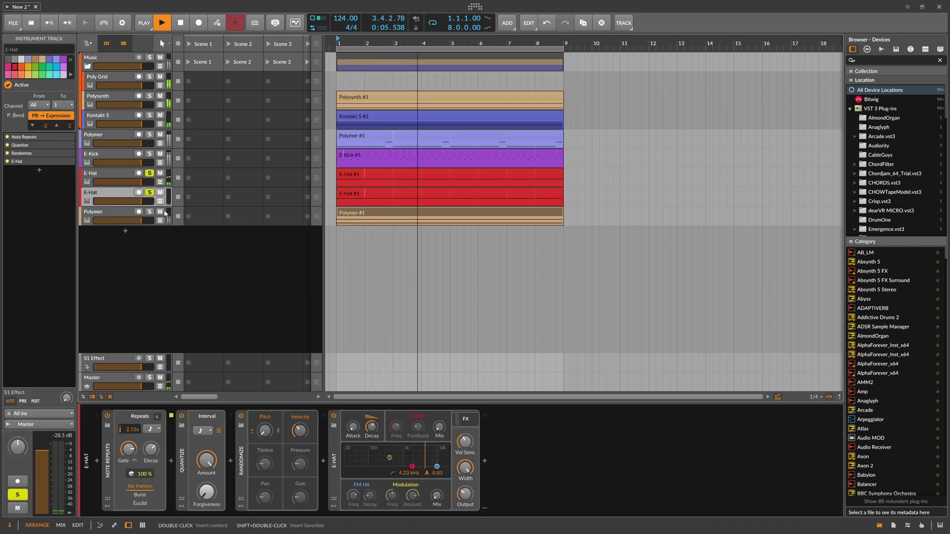
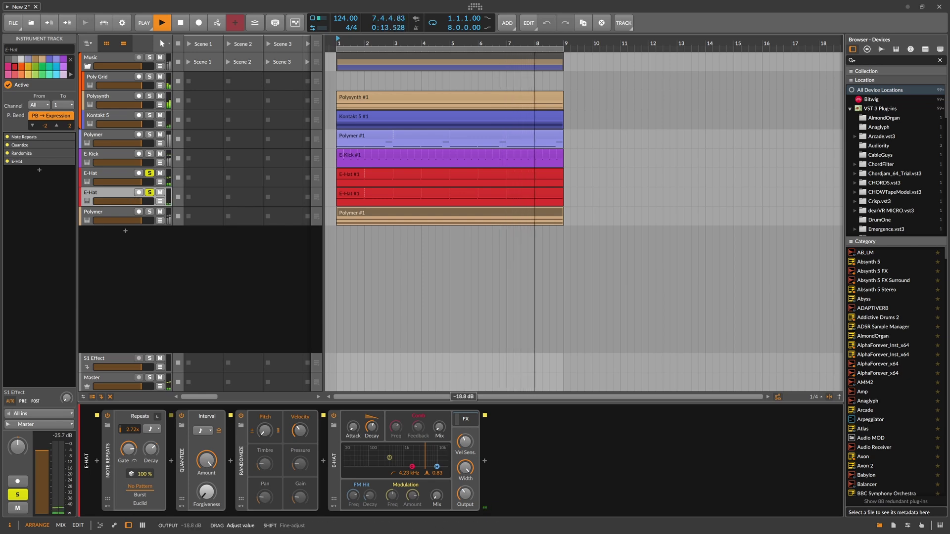
left_click_drag(439, 426, 439, 416)
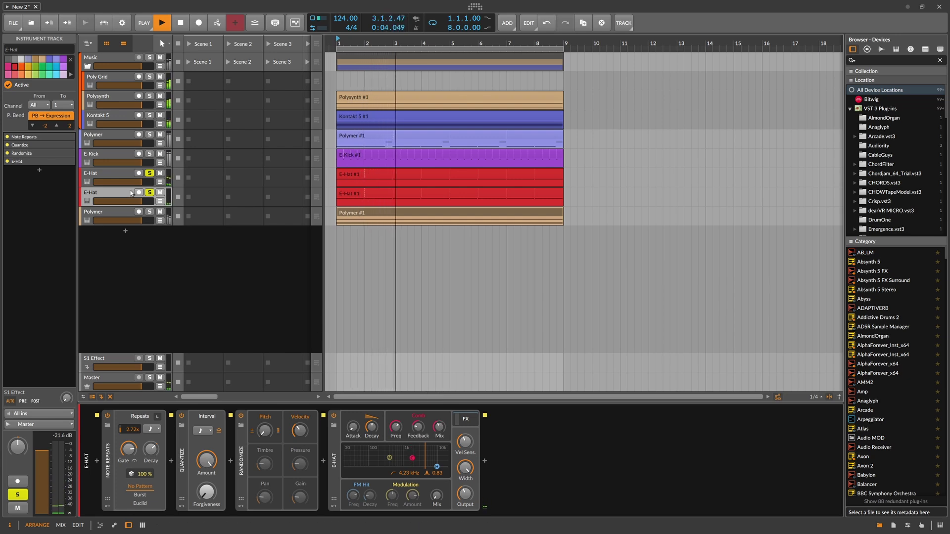
- Turn the second E-Hat's comb mix down to zero and set its output to -22.6 dB
left_click(122, 174)
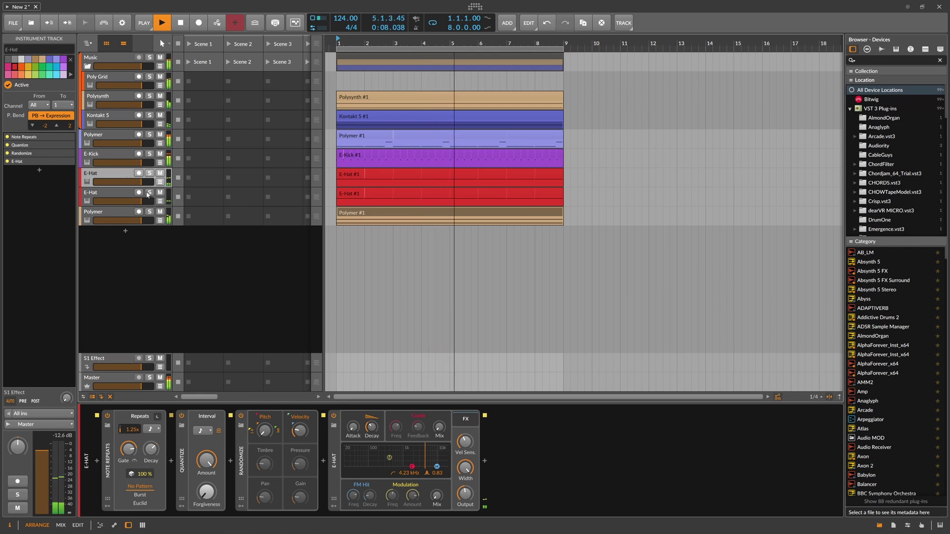
key("Down")
left_click_drag(439, 431, 440, 455)
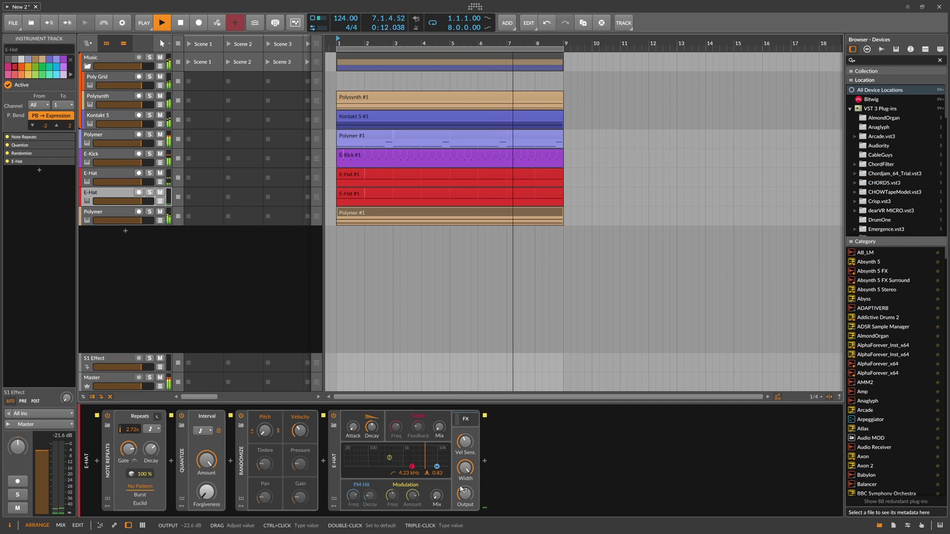
- Raise the Note Repeats rate on the bass Polymer track
left_click(115, 214)
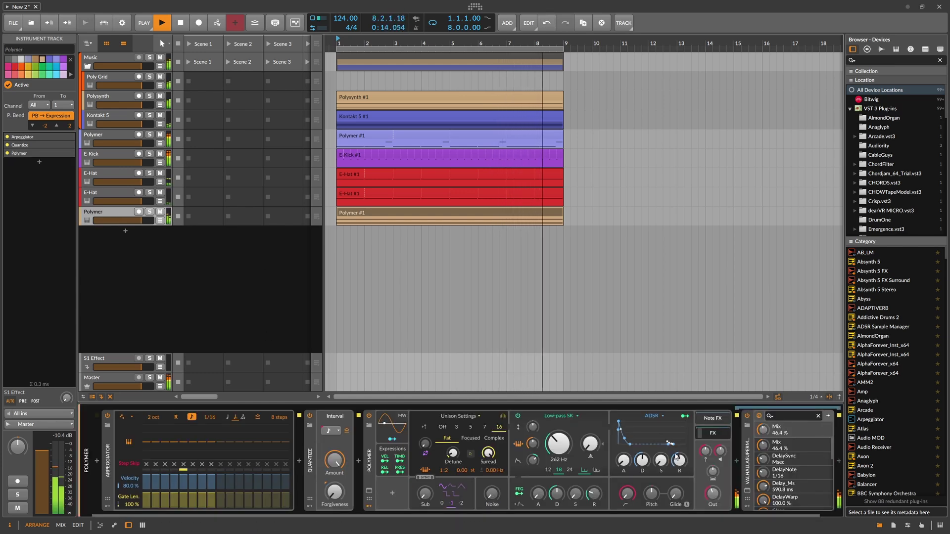
left_click(700, 492)
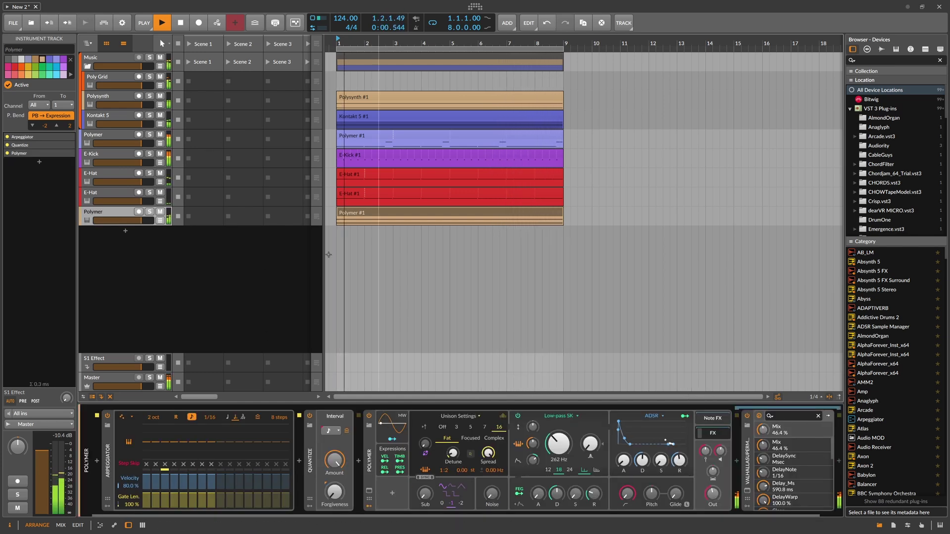
left_click(109, 141)
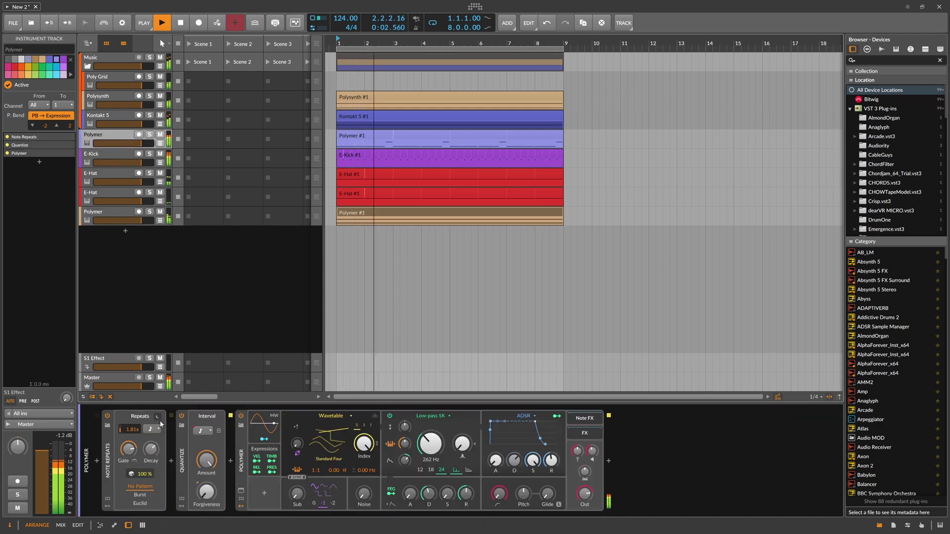
left_click_drag(132, 429, 132, 421)
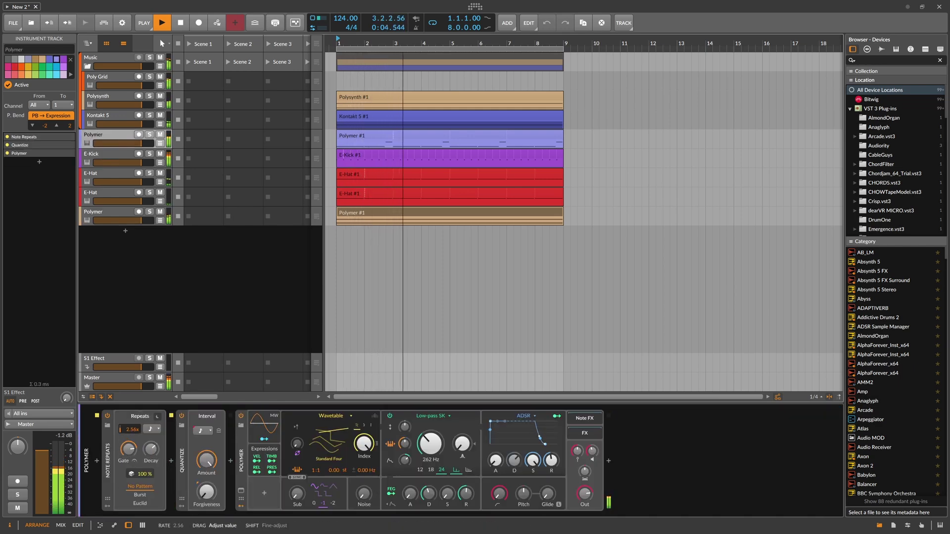
- Set the bass Polymer's Note Repeats rate to 2.40x and its ADSR envelope release to 1.22 s
left_click_drag(132, 429, 132, 431)
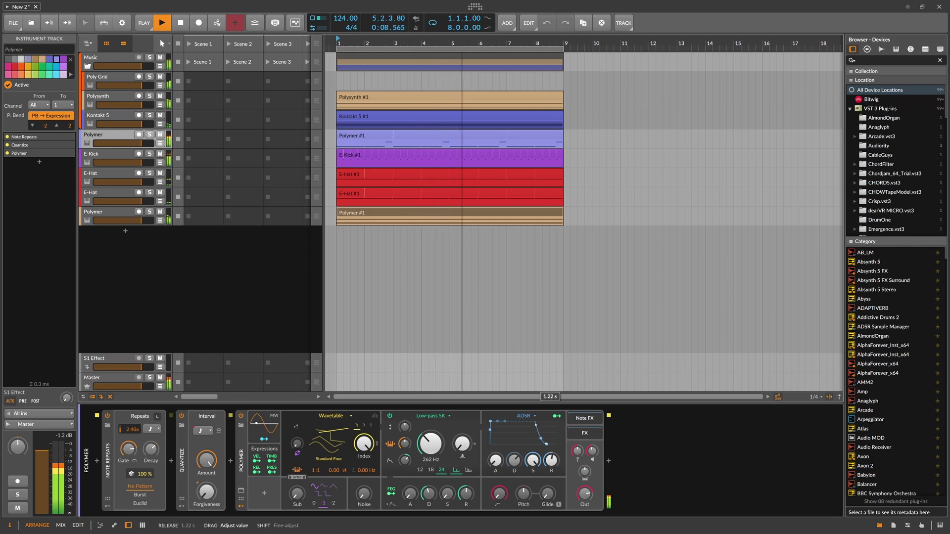
left_click_drag(435, 477, 436, 472)
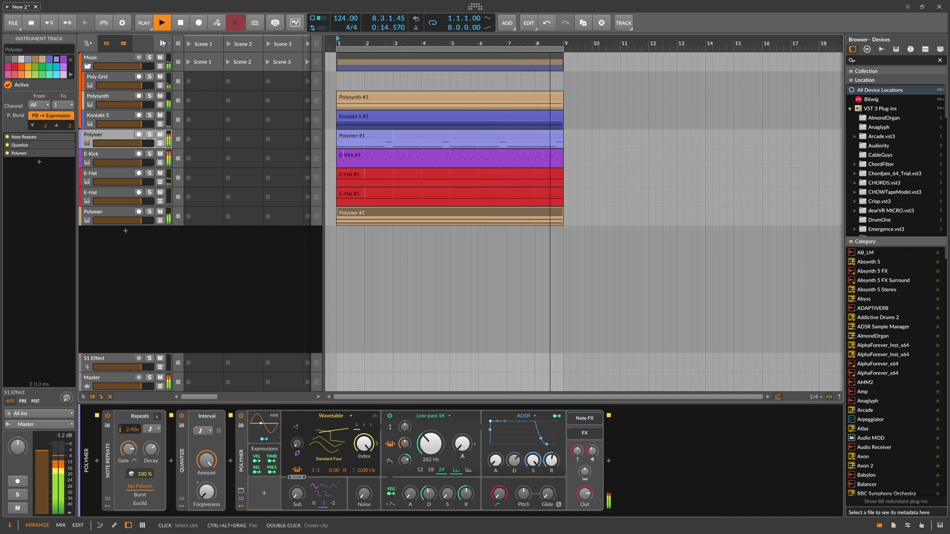
- Enable the project's global groove
left_click(144, 23)
left_click(172, 147)
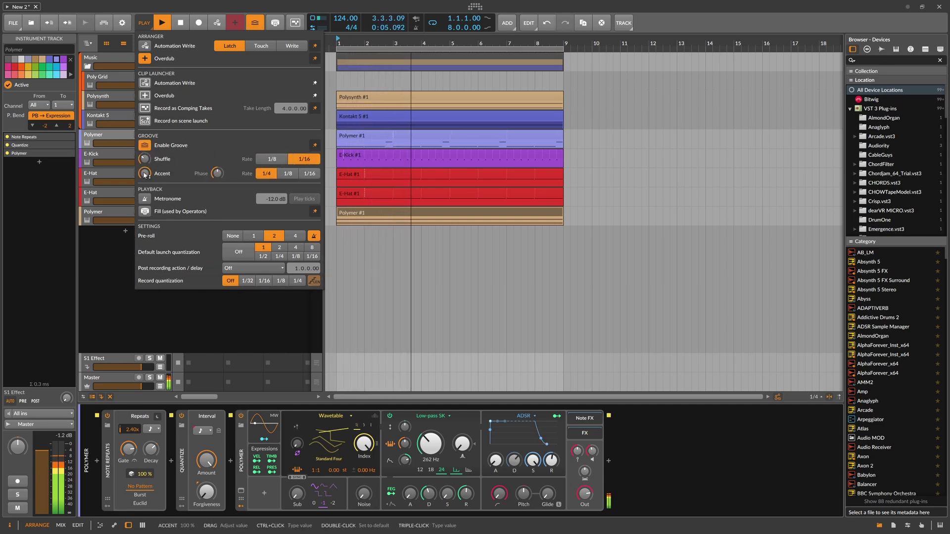
left_click(114, 161)
- Check the shuffle settings of the Poly Grid device and the Quantize and Arpeggiator devices on the other instrument tracks
left_click(102, 79)
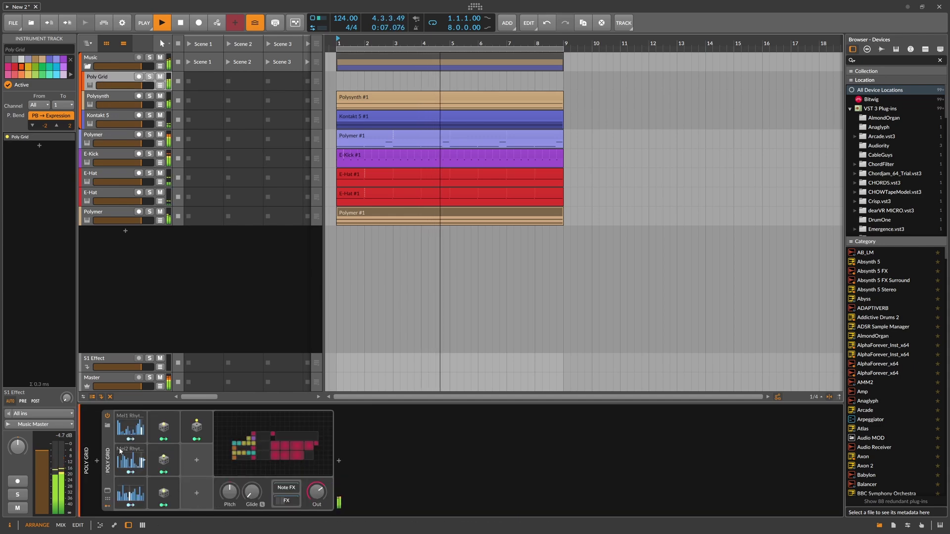
left_click(105, 436)
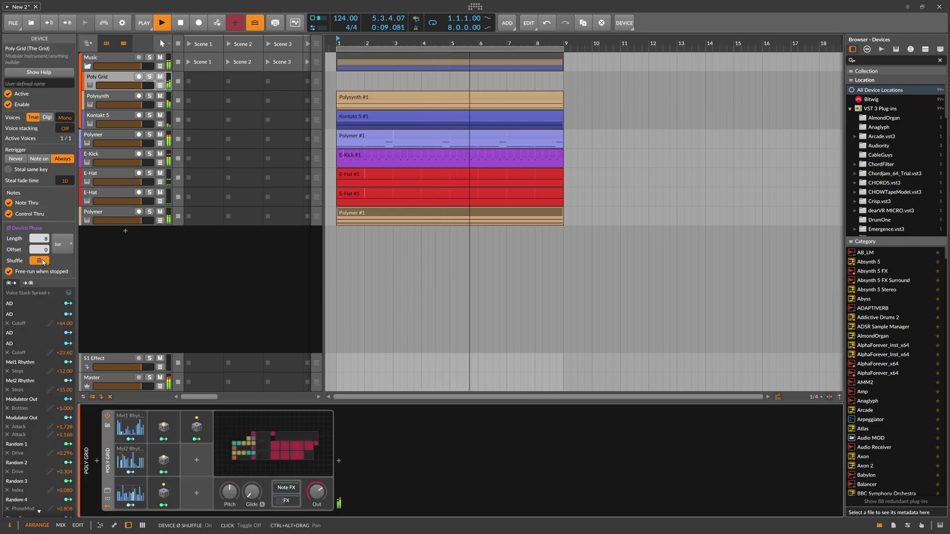
left_click(107, 103)
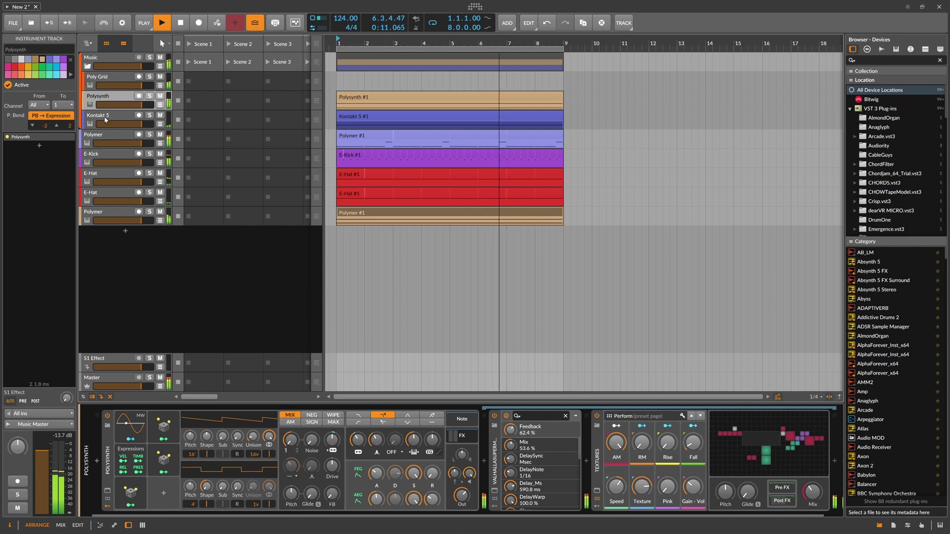
left_click(104, 119)
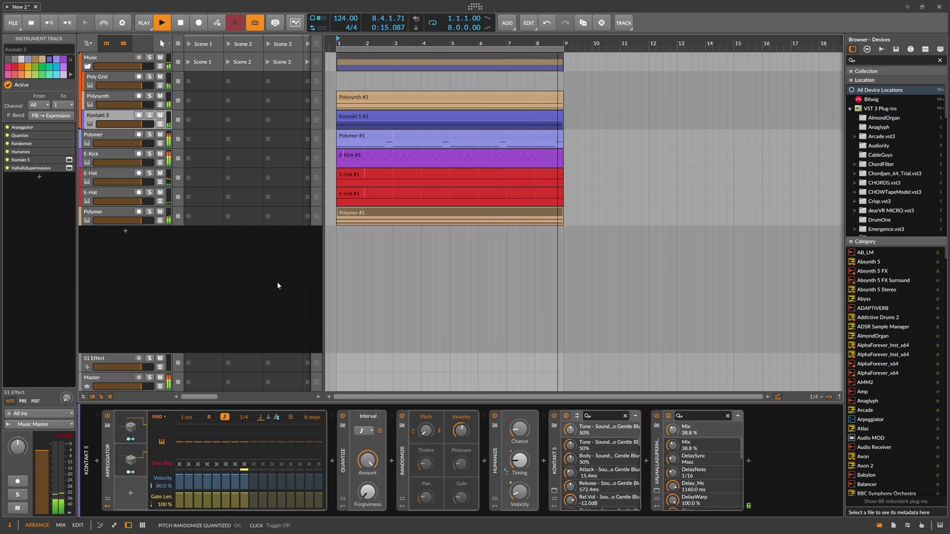
left_click(113, 132)
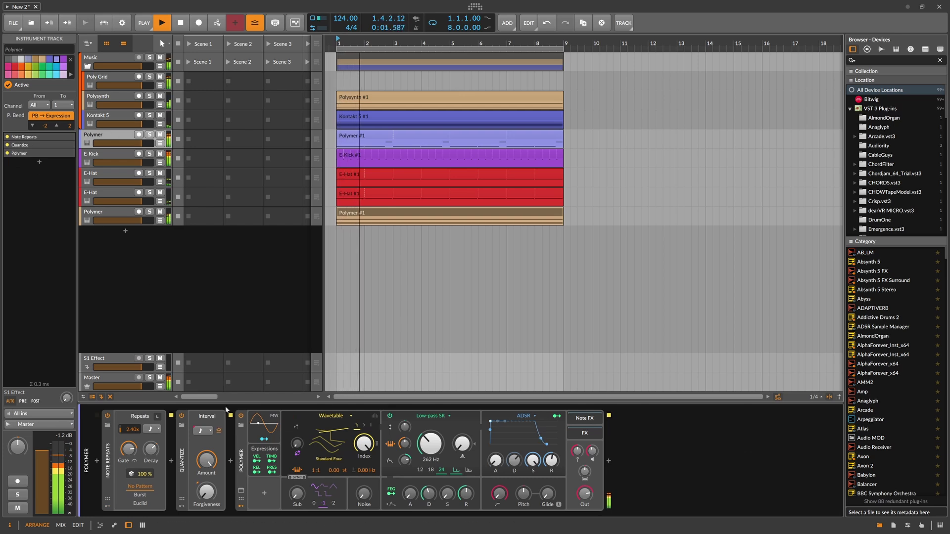
left_click(102, 153)
left_click(108, 177)
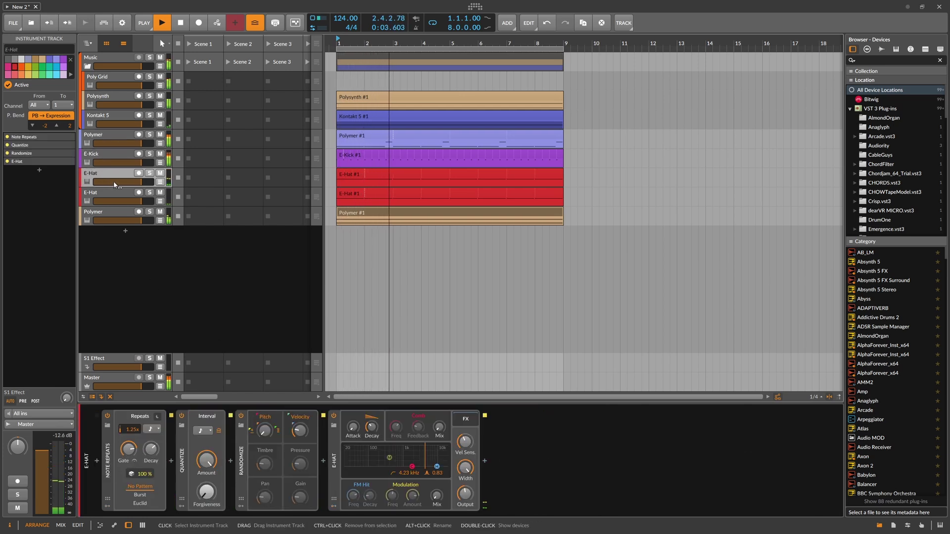
key("Down")
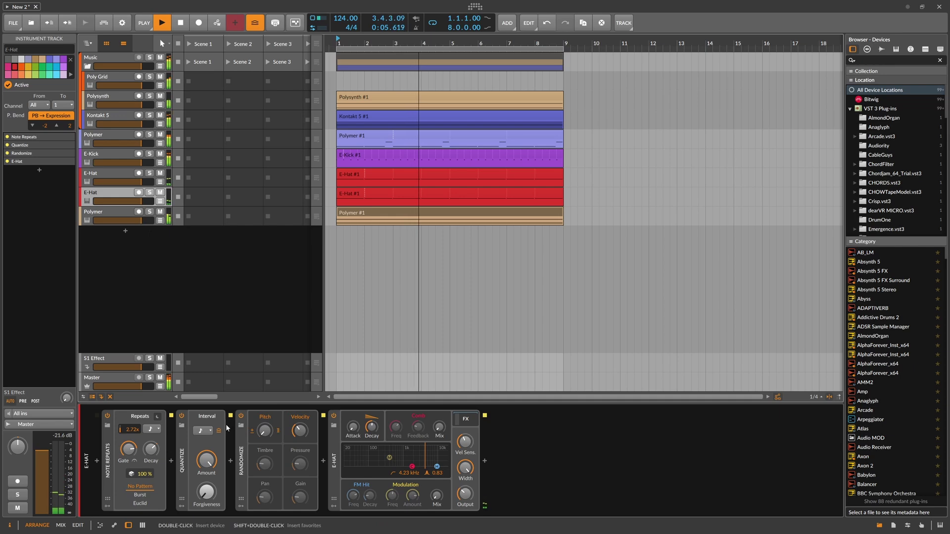
left_click(119, 223)
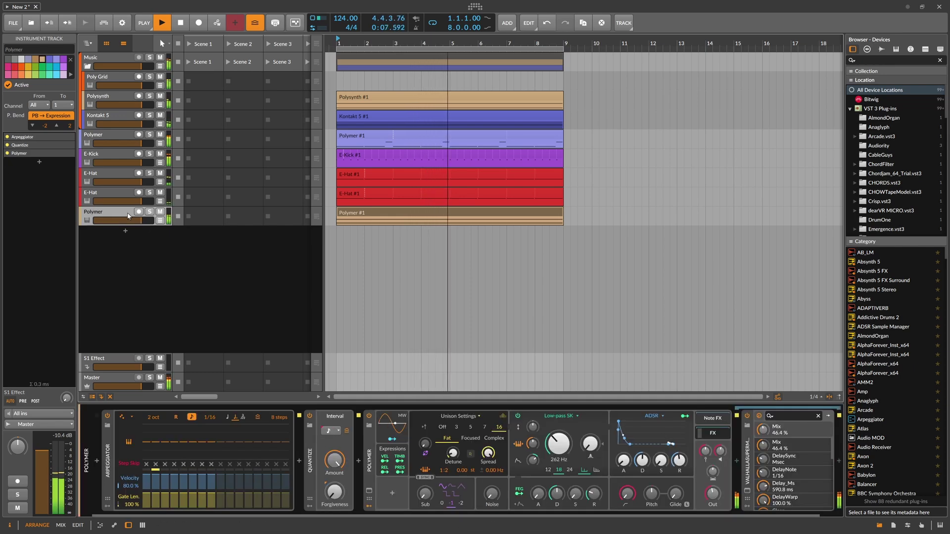
- Set the global groove's shuffle amount to 25.2 %
left_click(144, 23)
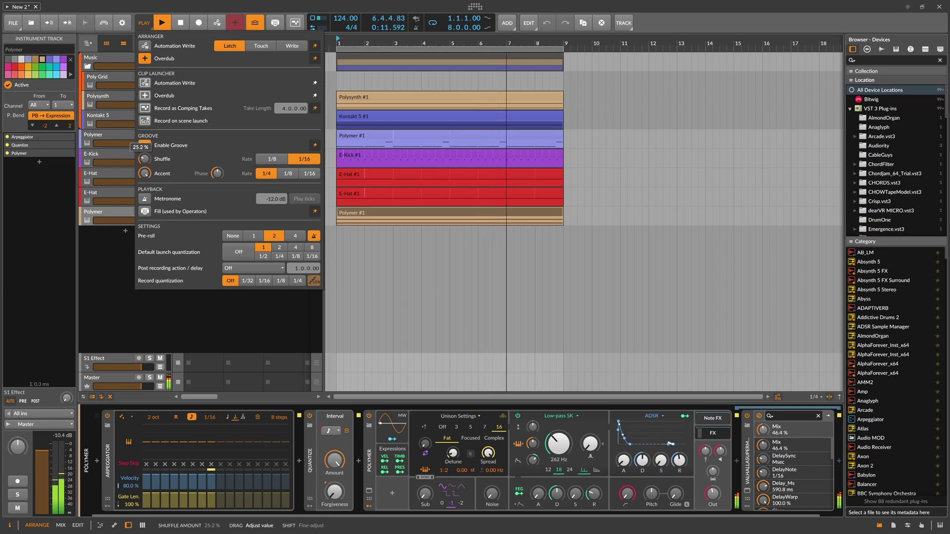
left_click(100, 228)
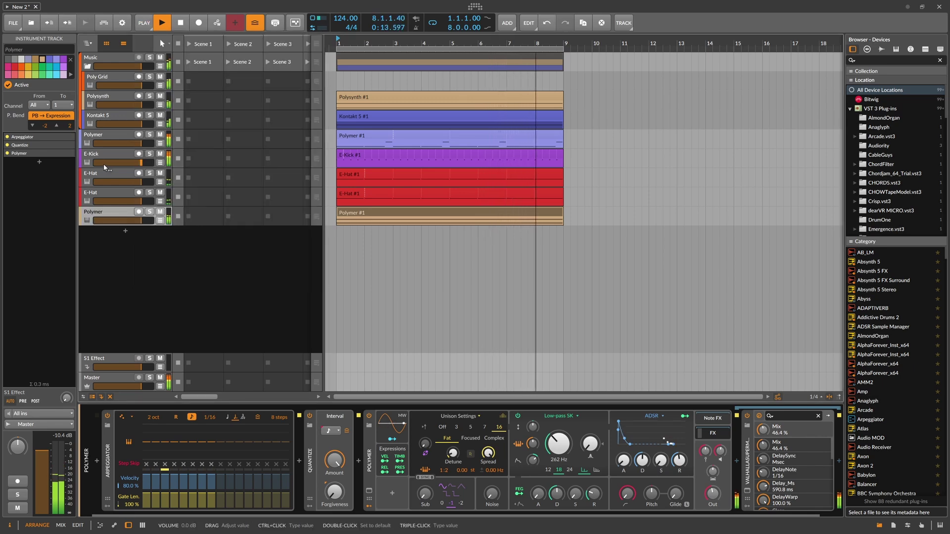
- Move the bass Polymer track into the Music group and show the group's Tool device with its kick sidechain
left_click(102, 141)
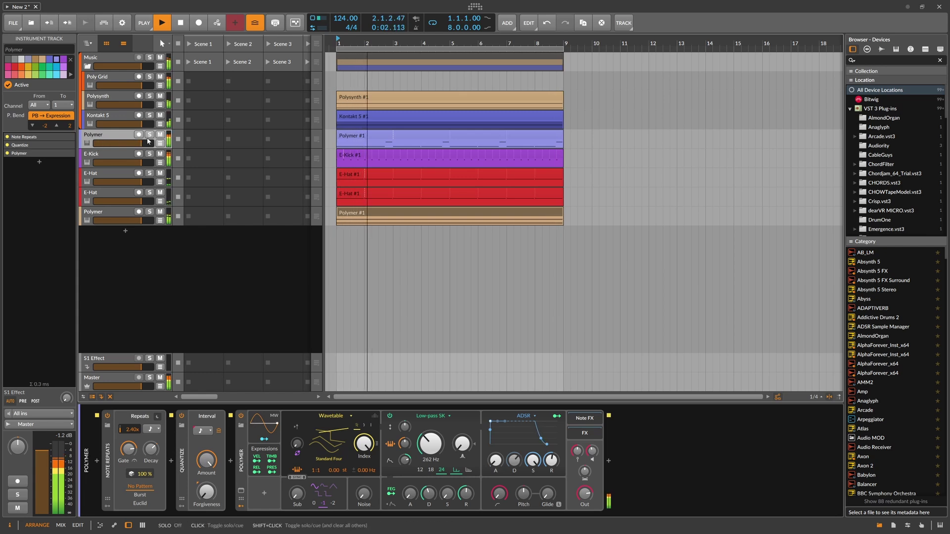
left_click_drag(113, 137, 98, 72)
left_click(98, 60)
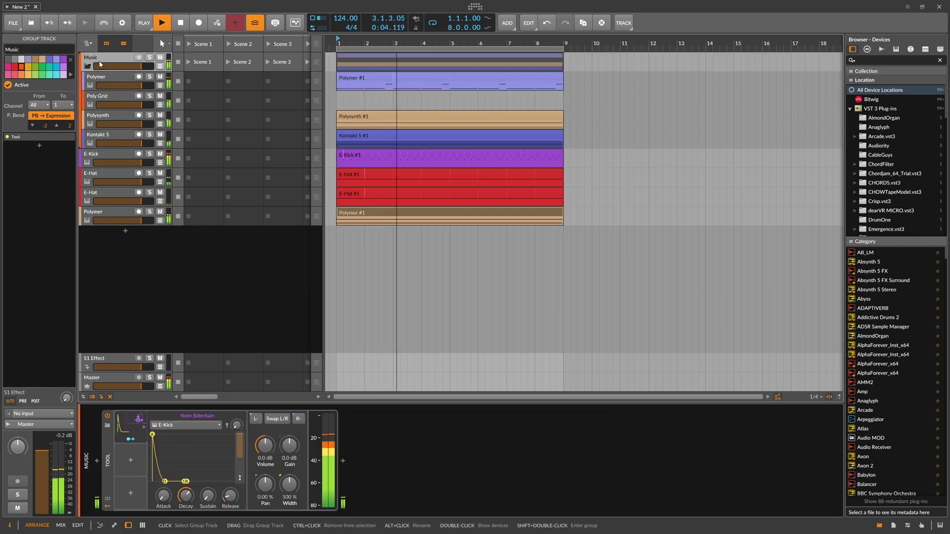
- Move both E-Hat tracks and the arpeggiated Polymer track into the Music group, leaving E-Kick outside
left_click(100, 157)
left_click(103, 176)
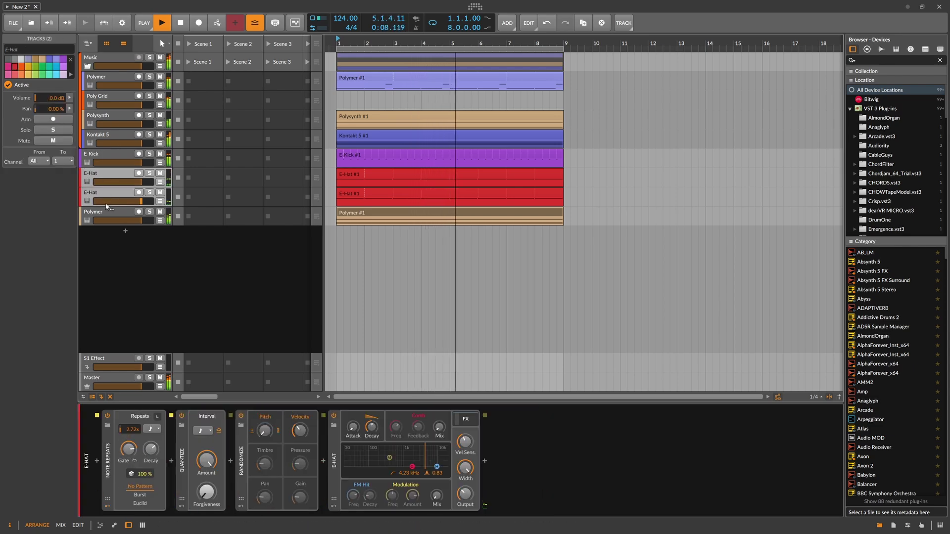
left_click(105, 211)
left_click(99, 159, "ctrl")
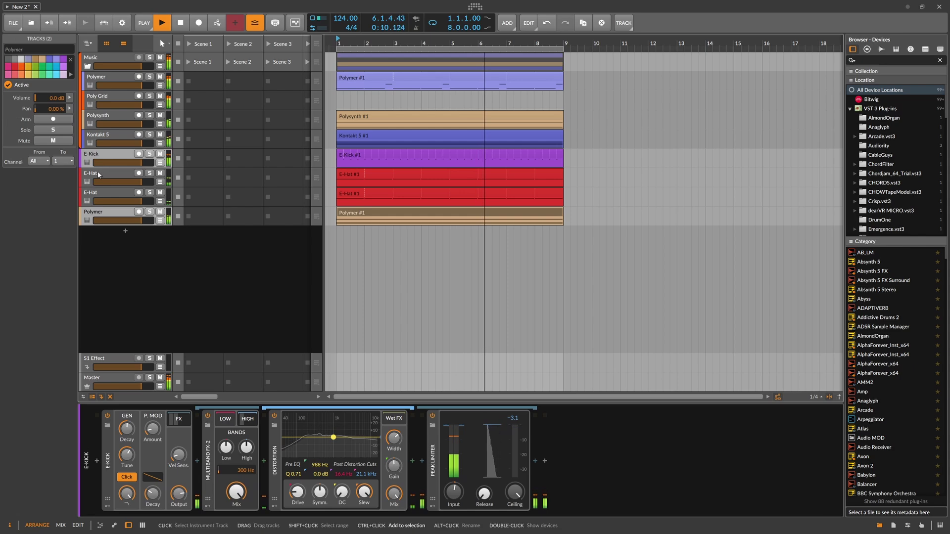
left_click(98, 196, "ctrl")
left_click_drag(98, 197, 91, 75)
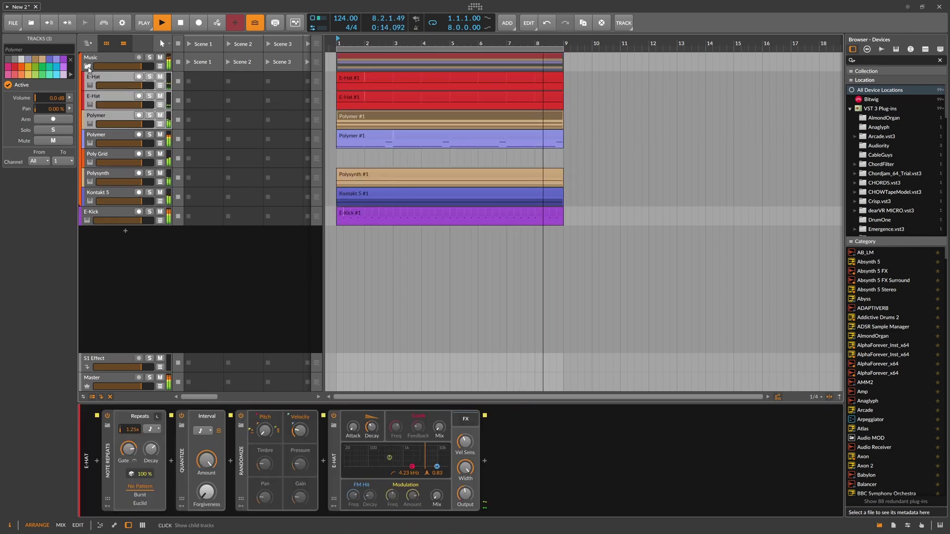
- Collapse the Music group, group it together with E-Kick, and name the new group All
left_click(91, 65)
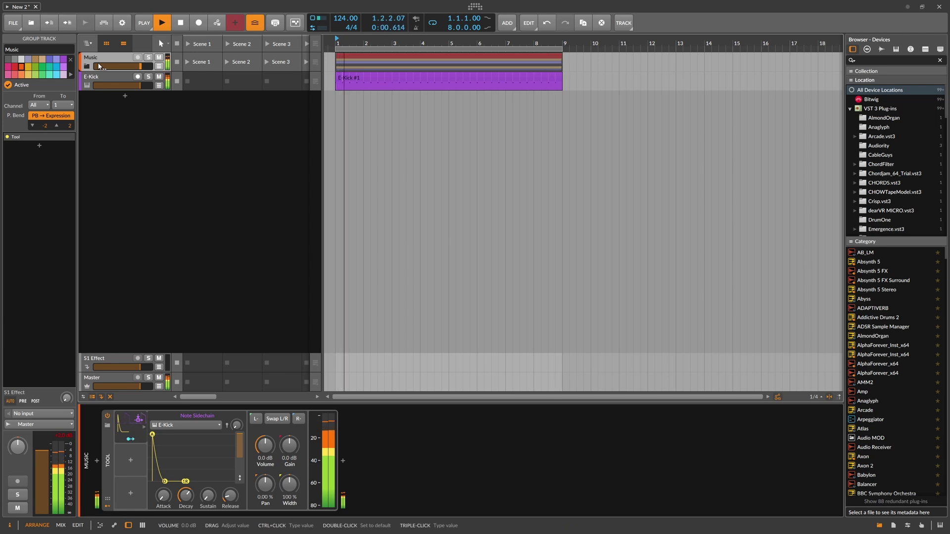
left_click(100, 62, "shift")
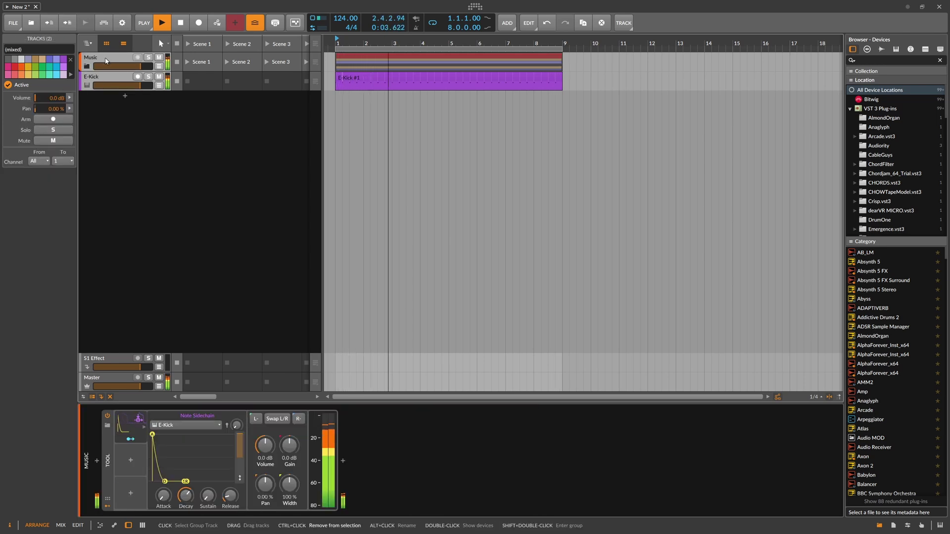
key("ctrl+g")
double_click(104, 58)
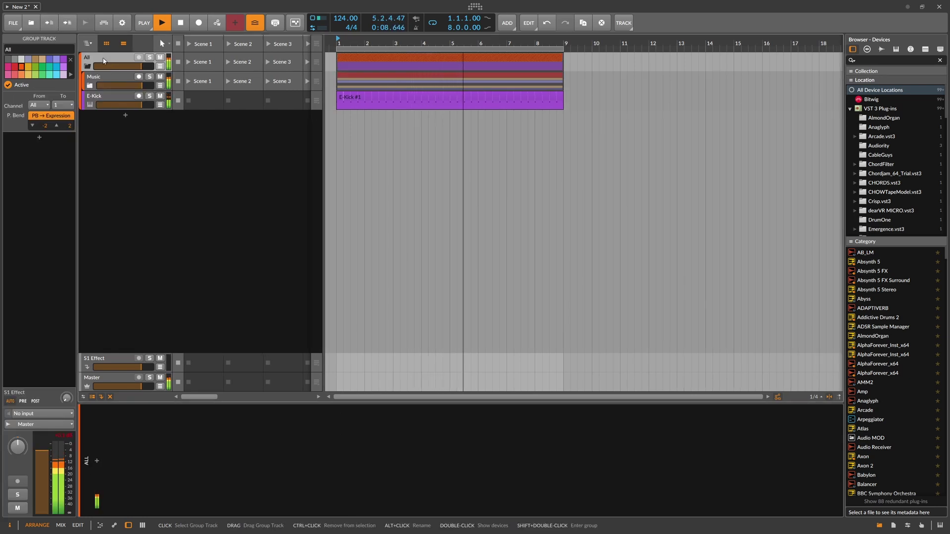
- Insert the Newfangled Elevate plug-in on the All group
left_click(96, 461)
type("ele")
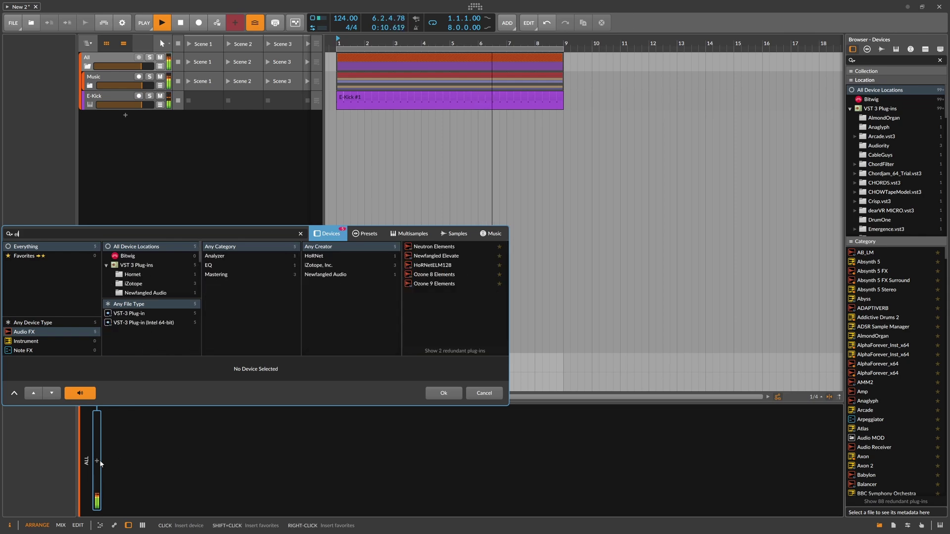
key("Down")
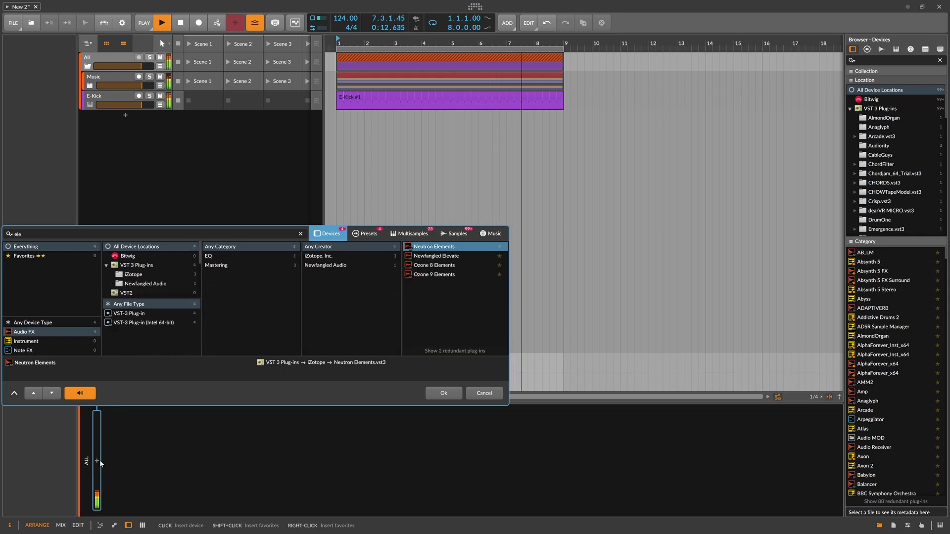
key("Down")
key("Return")
- Insert a Transient Control device before Newfangled Elevate on the All group
left_click(100, 463)
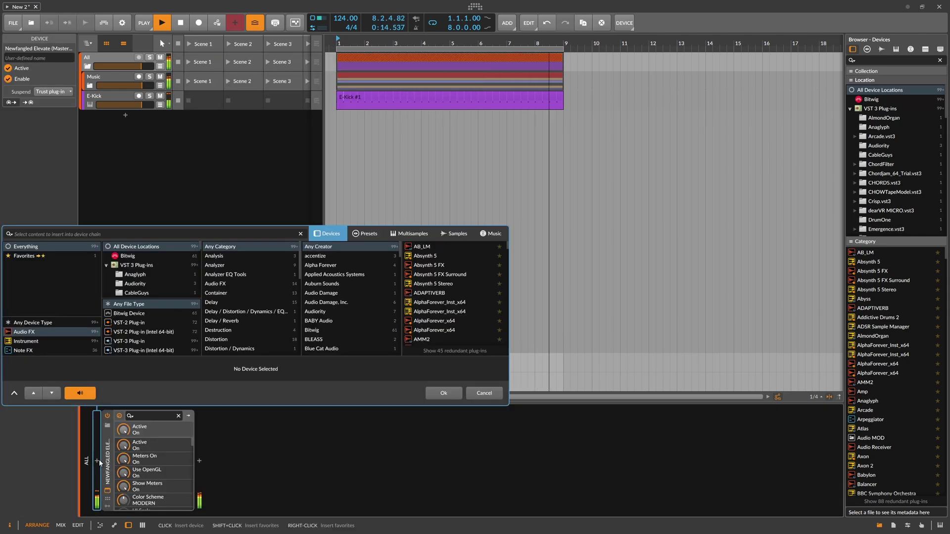
type("tran")
key("Down")
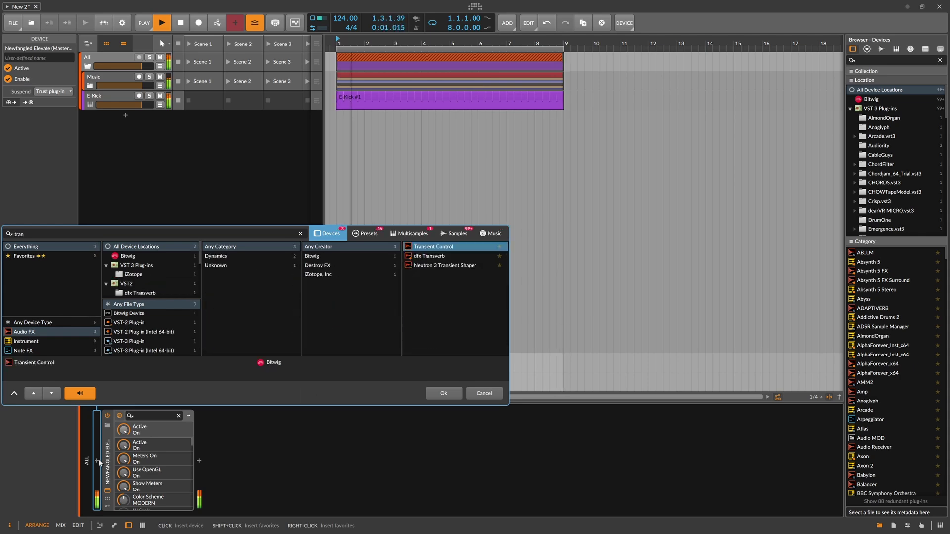
key("Return")
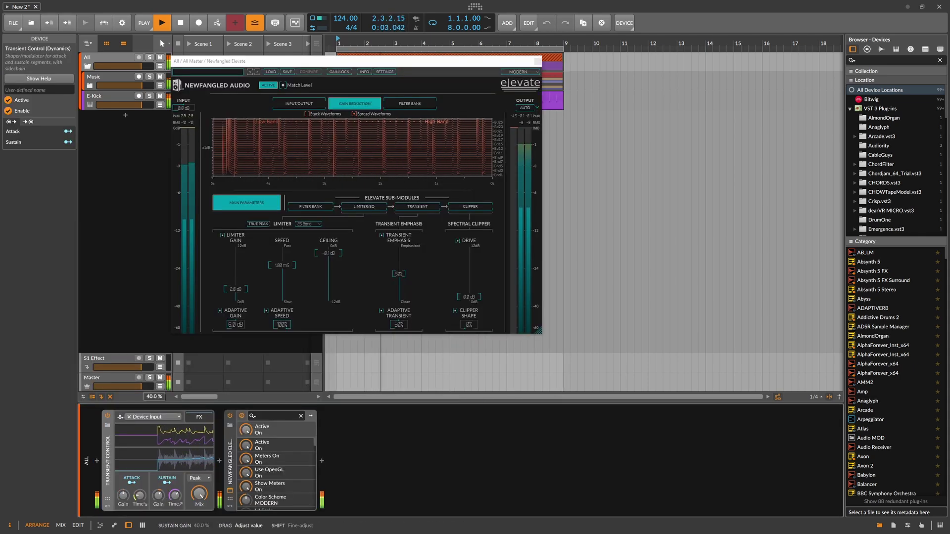
- Raise Transient Control's sustain gain to 62.4 % and Elevate's limiter gain to 3.7 dB, closing the plug-in window
left_click_drag(166, 497, 166, 482)
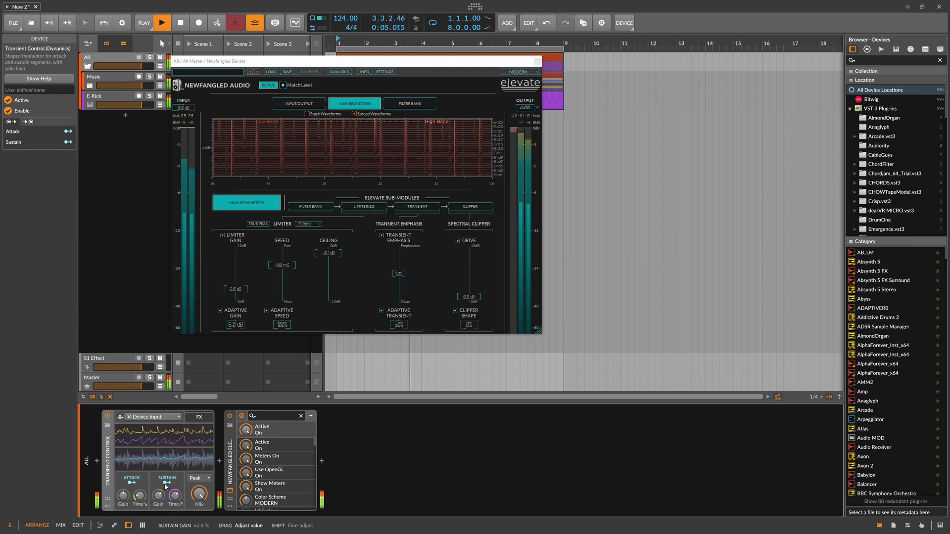
left_click_drag(240, 287, 240, 276)
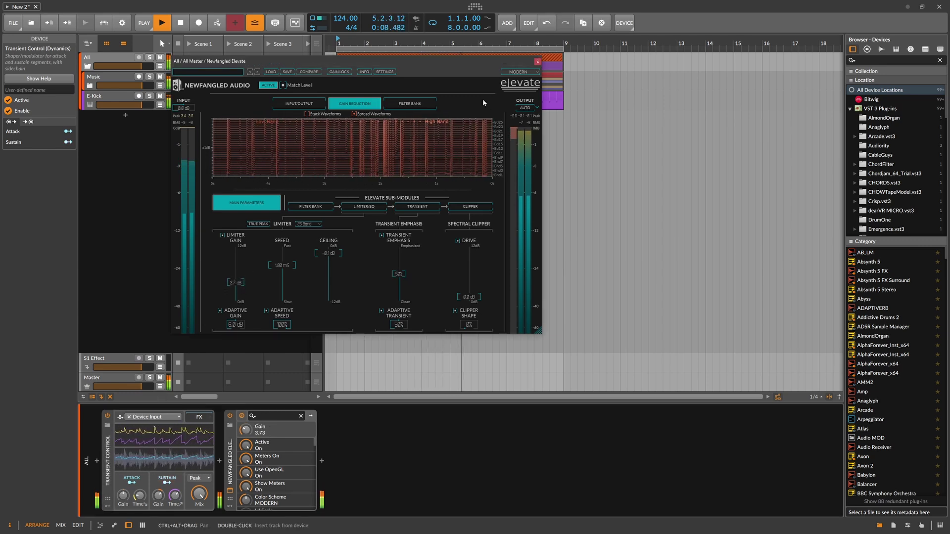
left_click(537, 61)
- Expand the Music group and set the bass Polymer's voice level to -4.5 dB
left_click(89, 87)
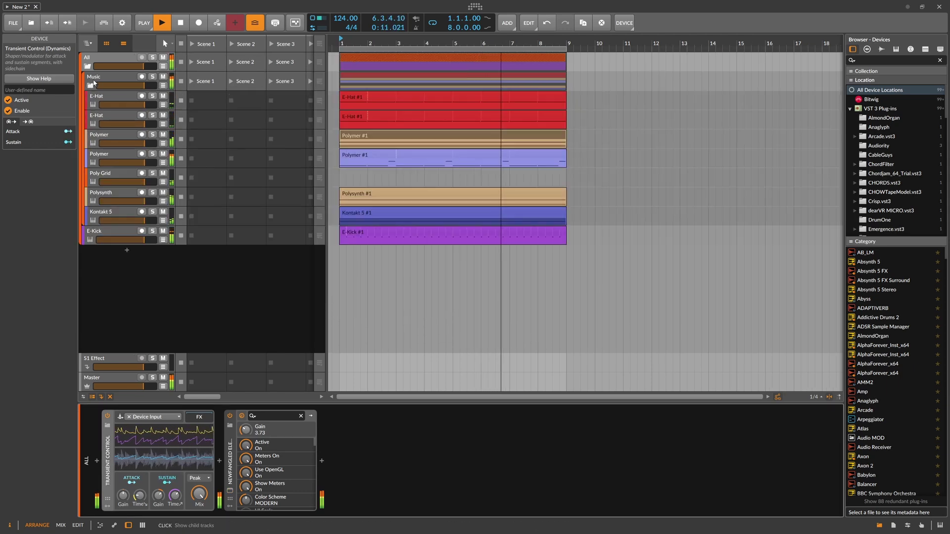
left_click(114, 155)
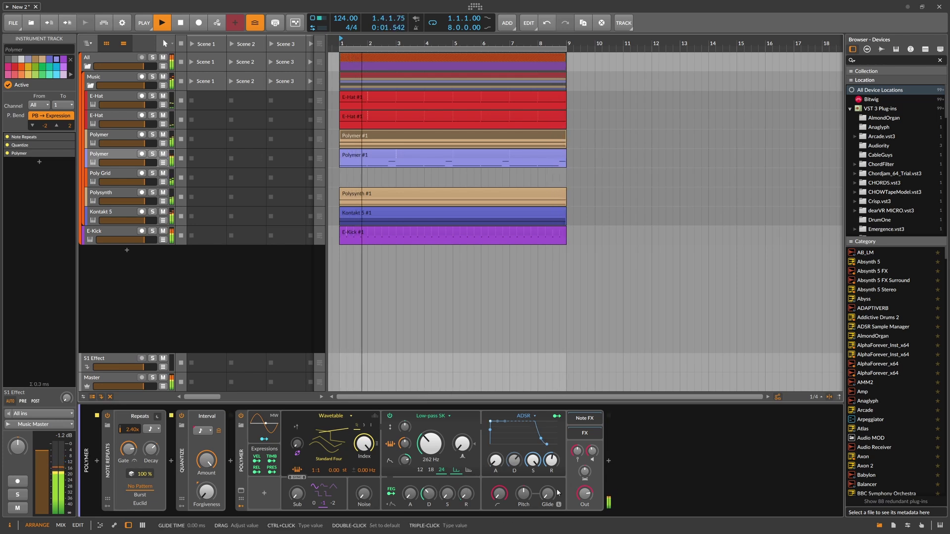
left_click_drag(593, 455, 593, 458)
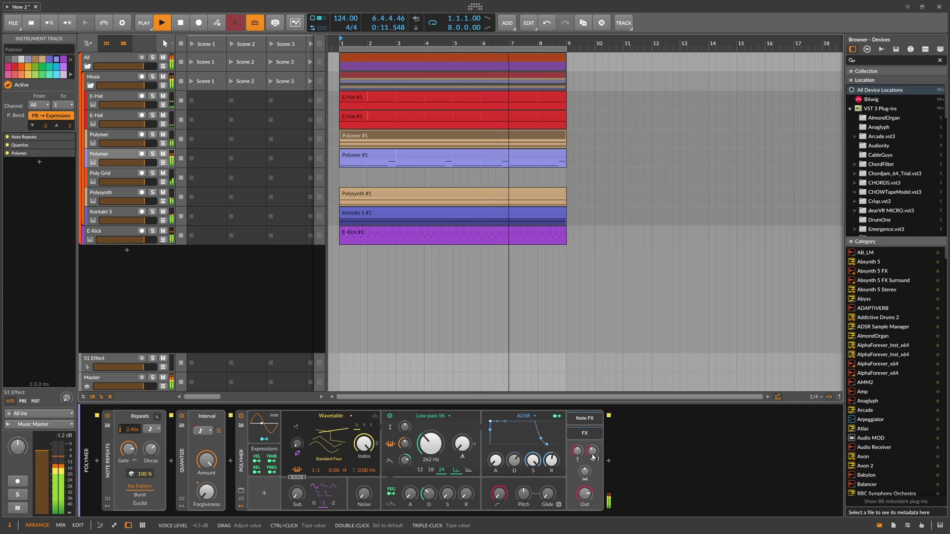
- Collapse the Music group so that only the All, Music and E-Kick tracks are listed
left_click_drag(544, 42, 544, 53)
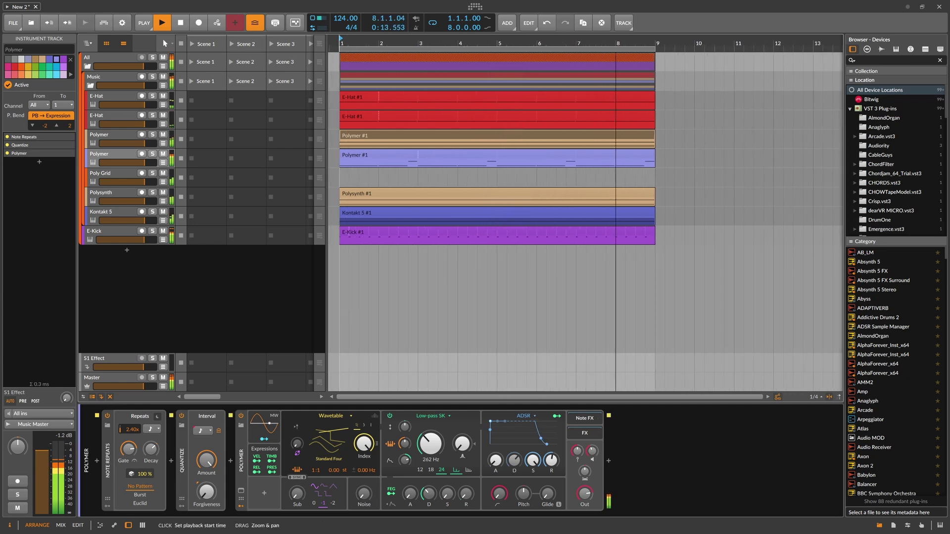
left_click(93, 84)
left_click(91, 85)
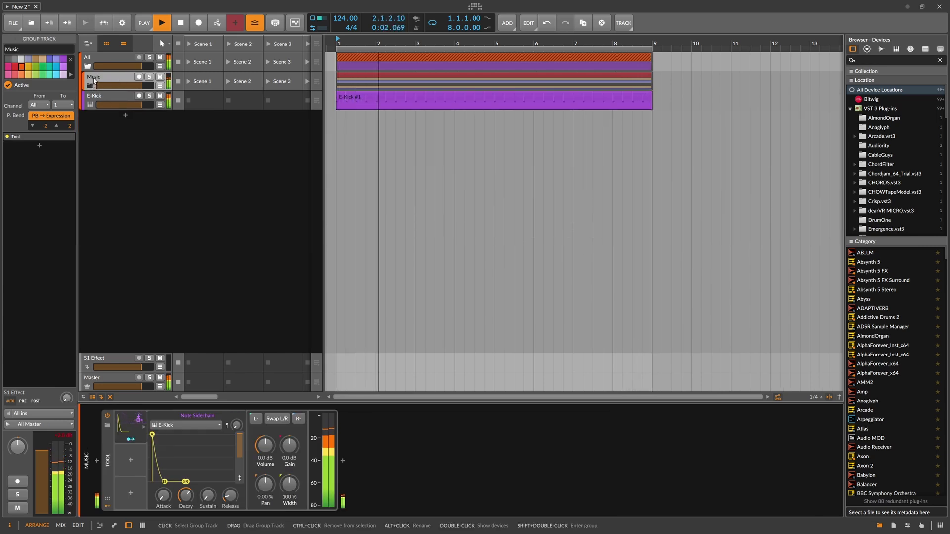
- Save the project under the name InterestingThings in the Projects-Bitwig-Studio folder
left_click(13, 22)
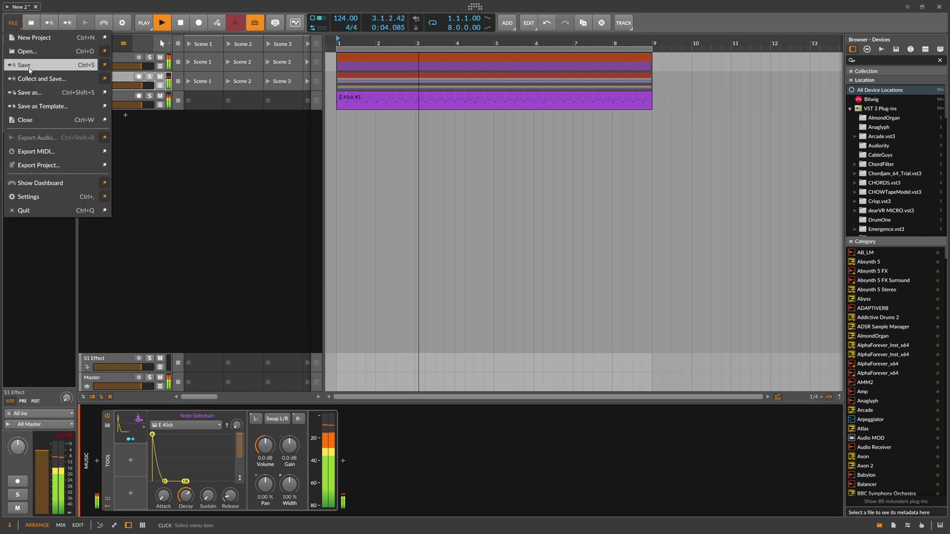
left_click(30, 64)
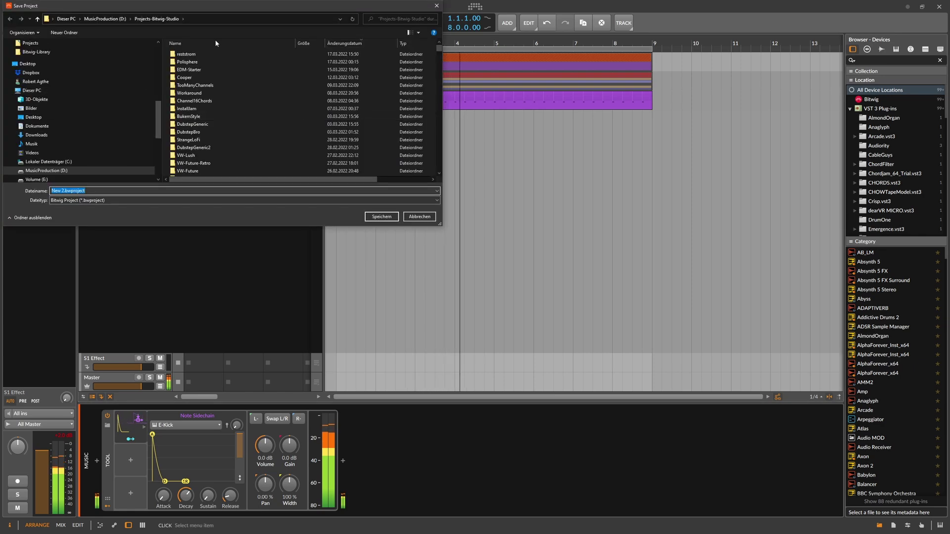
left_click_drag(177, 8, 444, 172)
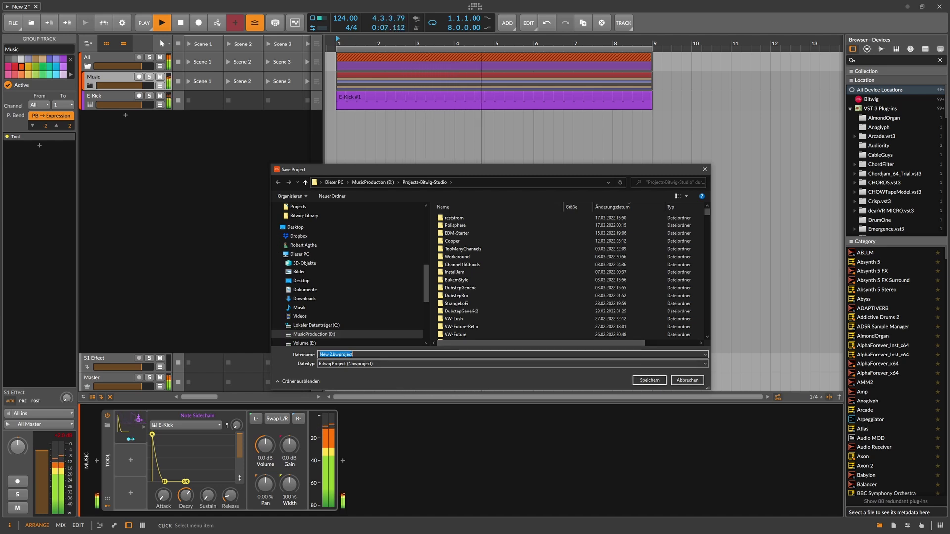
left_click(296, 355)
type("Intere")
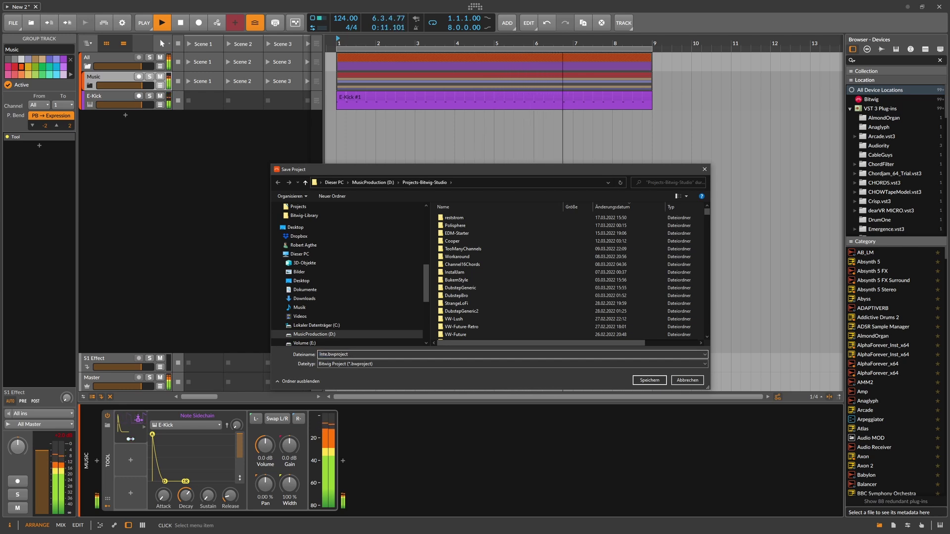
type("stingThi")
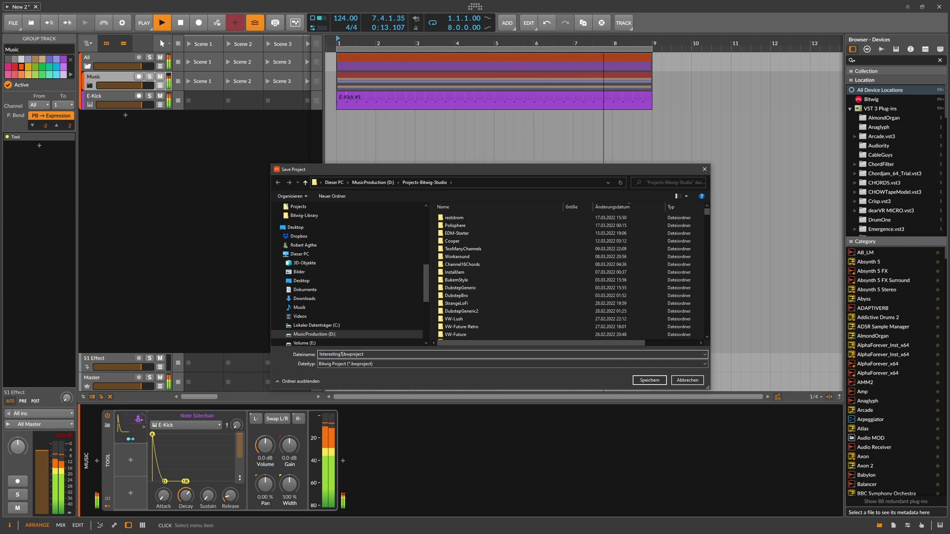
type("ngs")
key("Return")
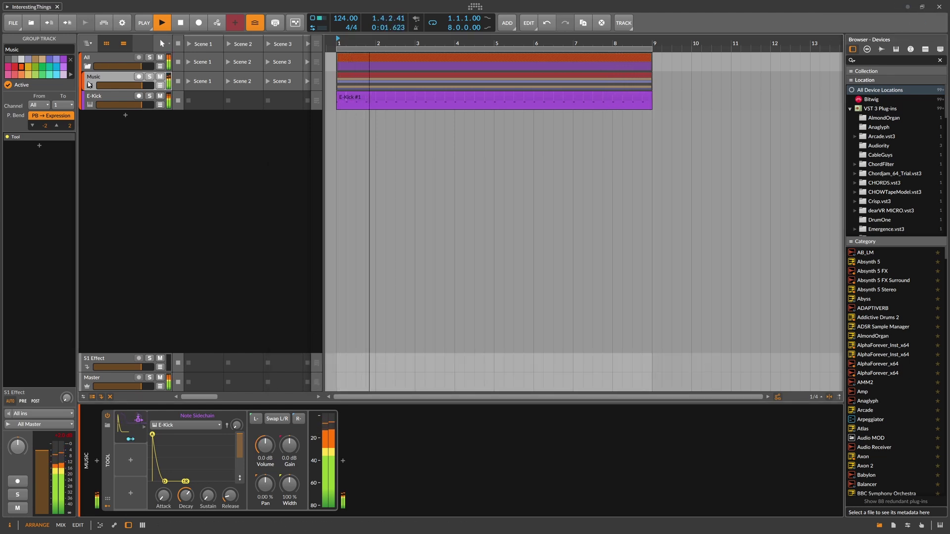
- Expand the Music group and review the device chains of the All group, Polysynth, Poly Grid and bass Polymer tracks
left_click(89, 85)
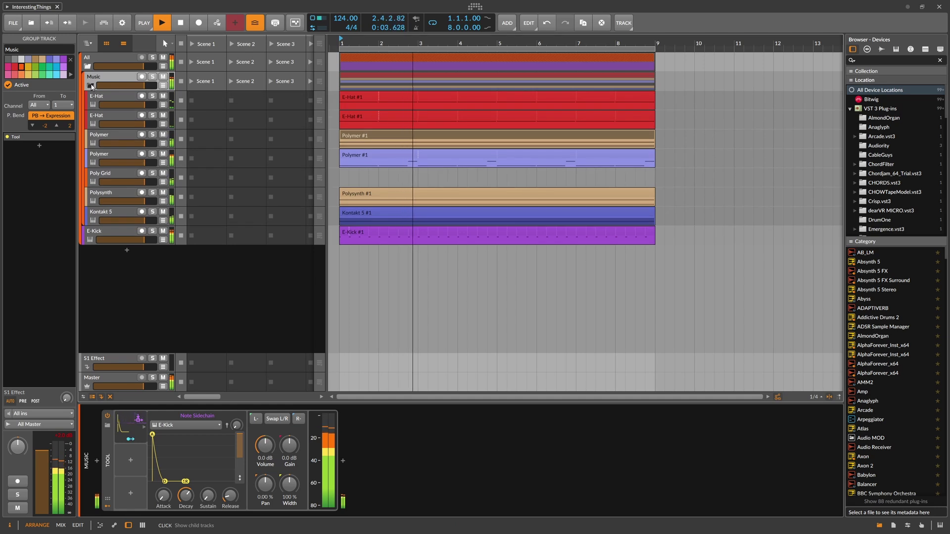
key("Up")
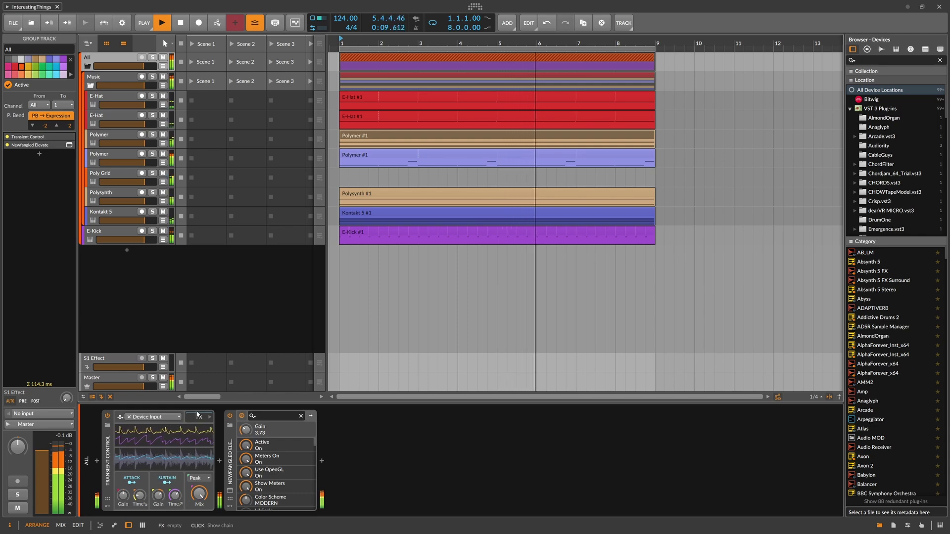
left_click(123, 198)
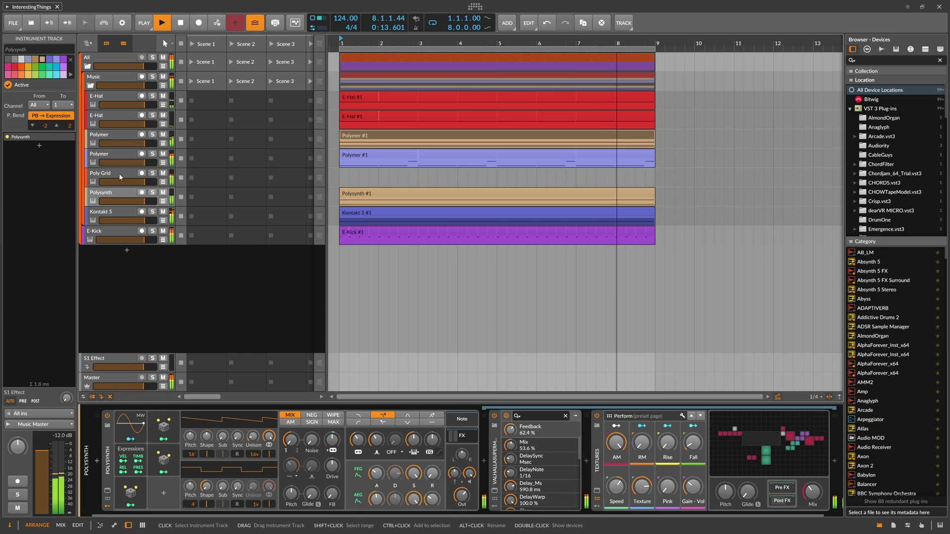
left_click(119, 174)
left_click(119, 155)
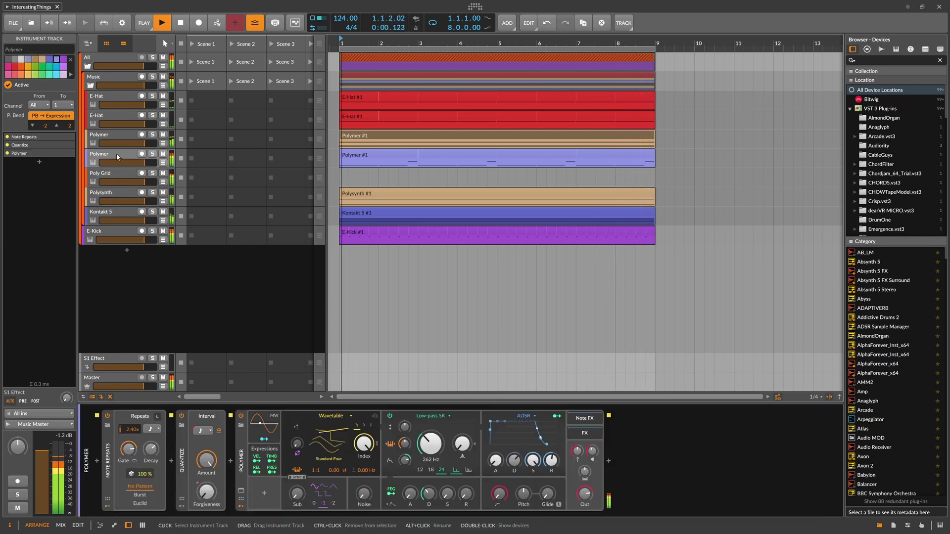
- Set the oscillator pitch ratio of the arpeggiated Polymer to 1:1
left_click(116, 137)
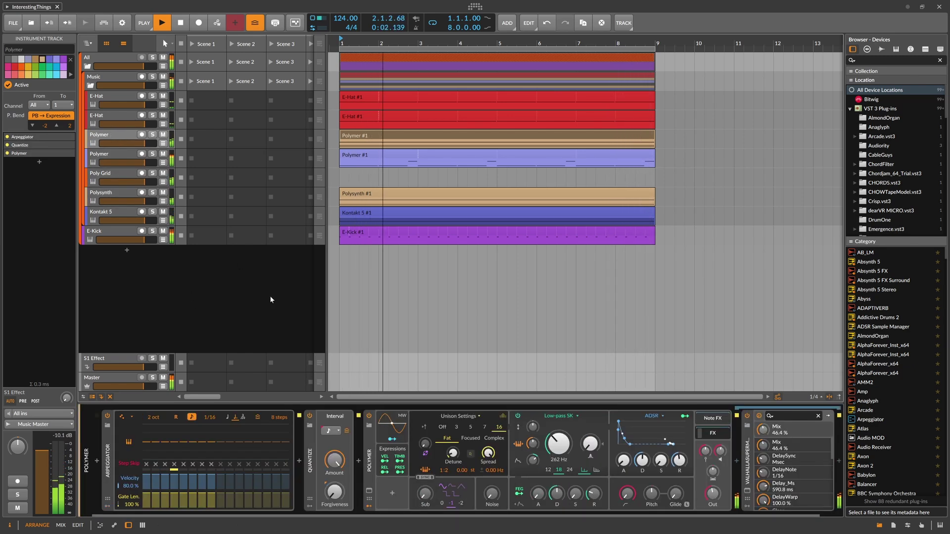
left_click(444, 470)
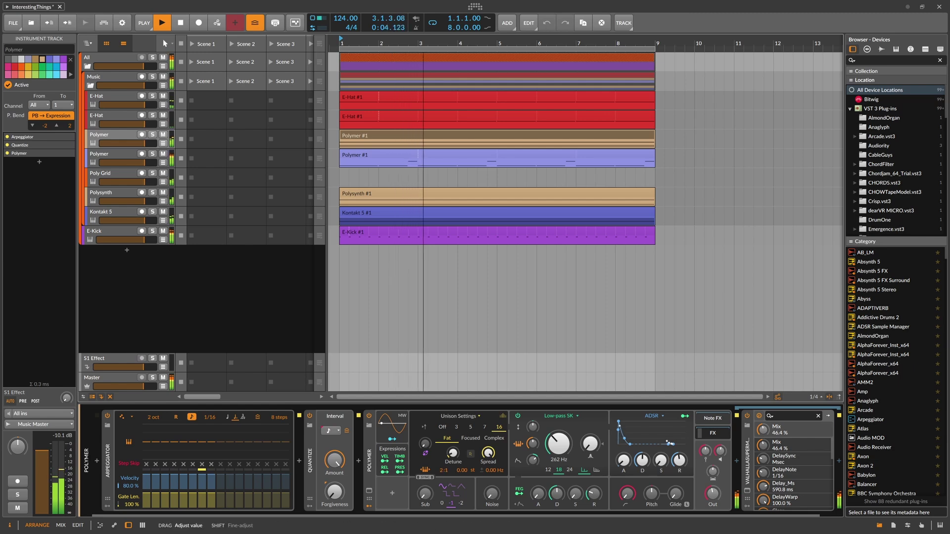
left_click_drag(443, 469, 442, 473)
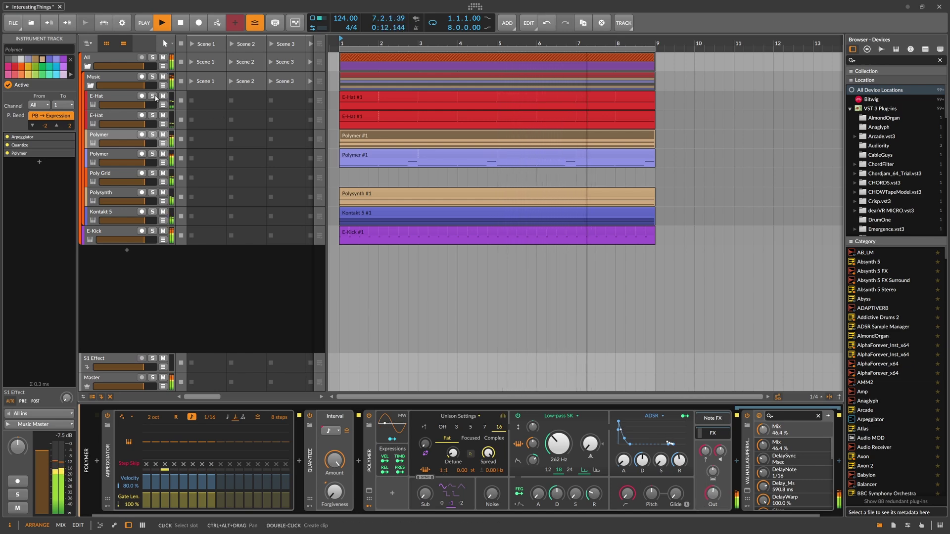
- Adjust the E-Kick Note Sidechain's modulation depth on the volume of the Music group's Tool device
left_click(109, 77)
left_click(130, 438)
left_click_drag(265, 445, 265, 453)
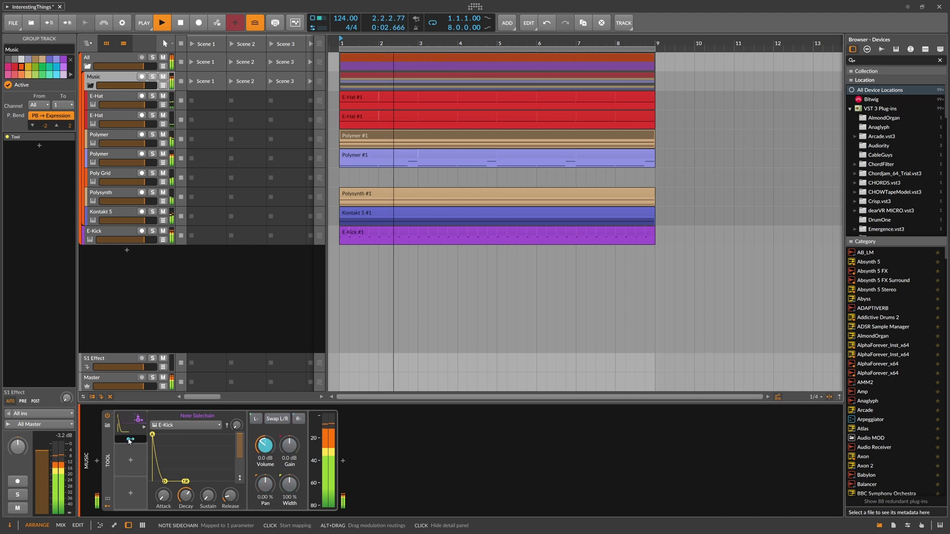
- Set the Arpeggiator rate to 1/8 on the arpeggiated Polymer track
left_click(110, 134)
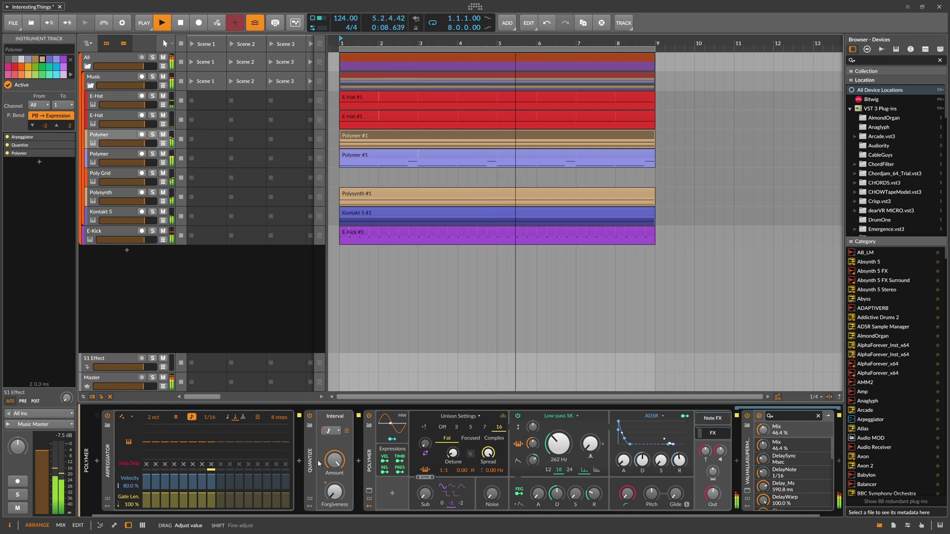
scroll(213, 423, "up", 1)
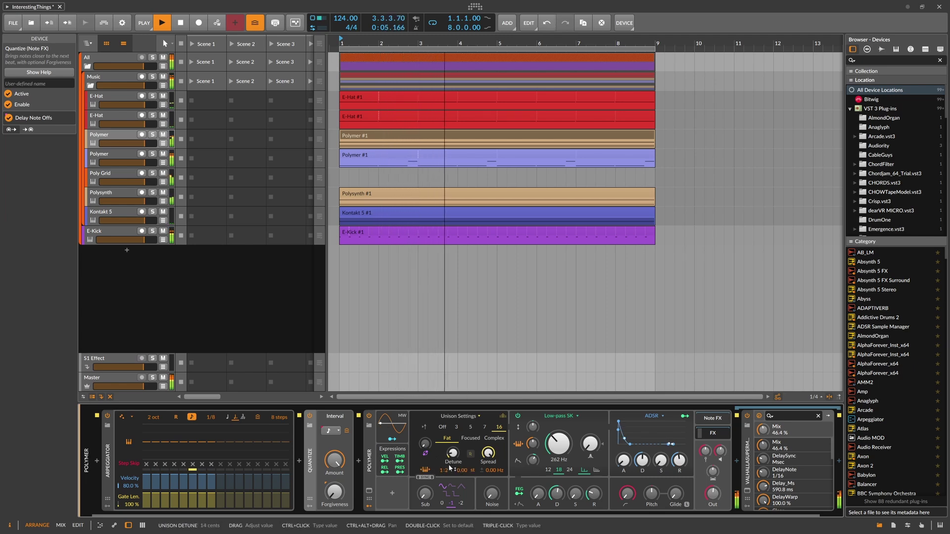
scroll(447, 470, "down", 1)
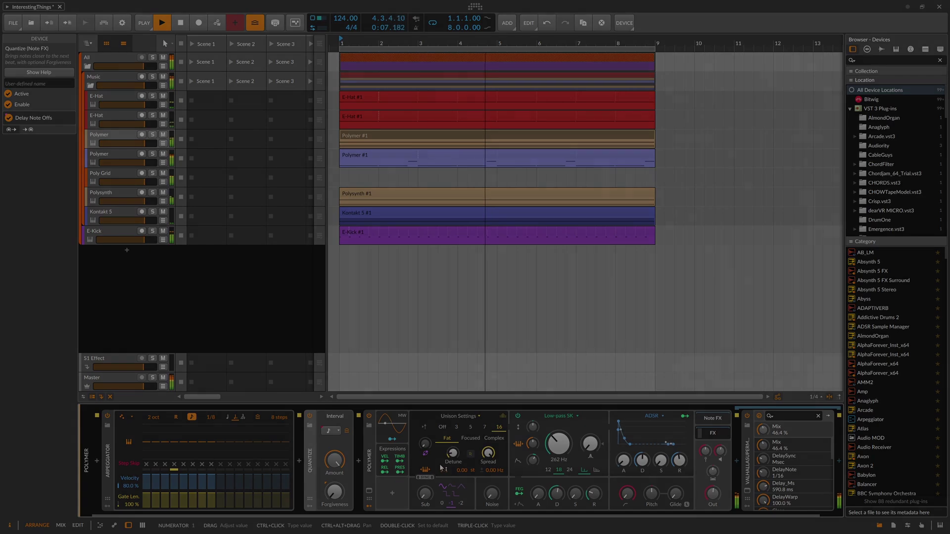